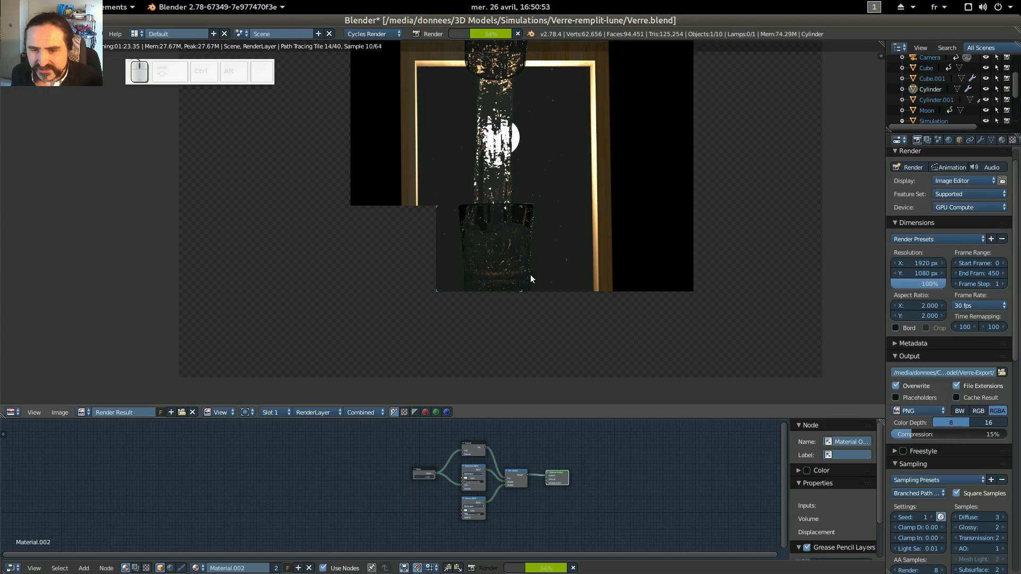
Cancel the running render and return to the 3D view of the whole scene.
{"action": "key", "text": "Escape"}
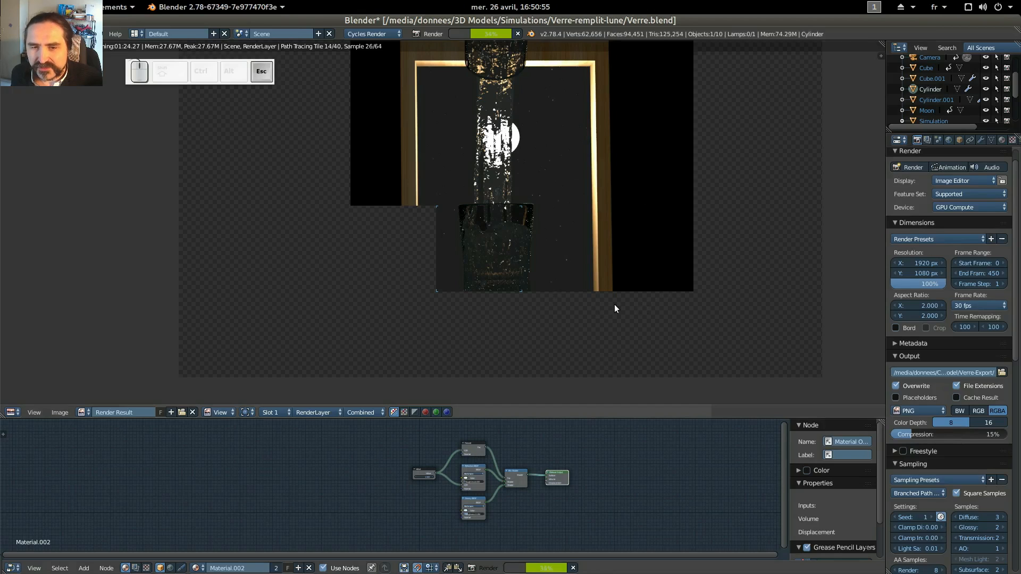
{"action": "key", "text": "Escape"}
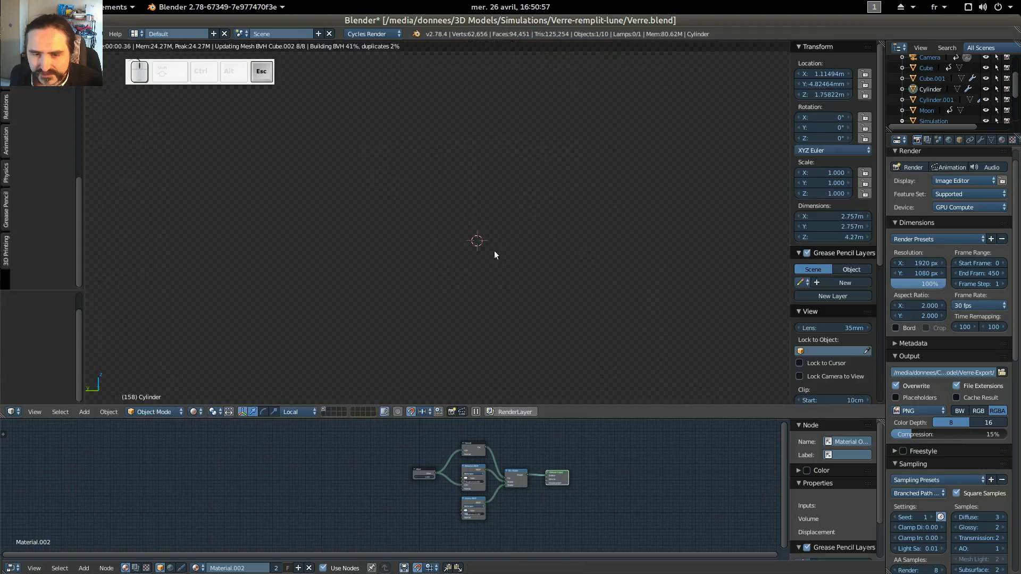
{"action": "middle_click_drag", "start_coordinate": [599, 241], "coordinate": [527, 238]}
{"action": "scroll", "coordinate": [994, 120], "scroll_direction": "down", "scroll_amount": 3}
{"action": "scroll", "coordinate": [993, 120], "scroll_direction": "down", "scroll_amount": 2}
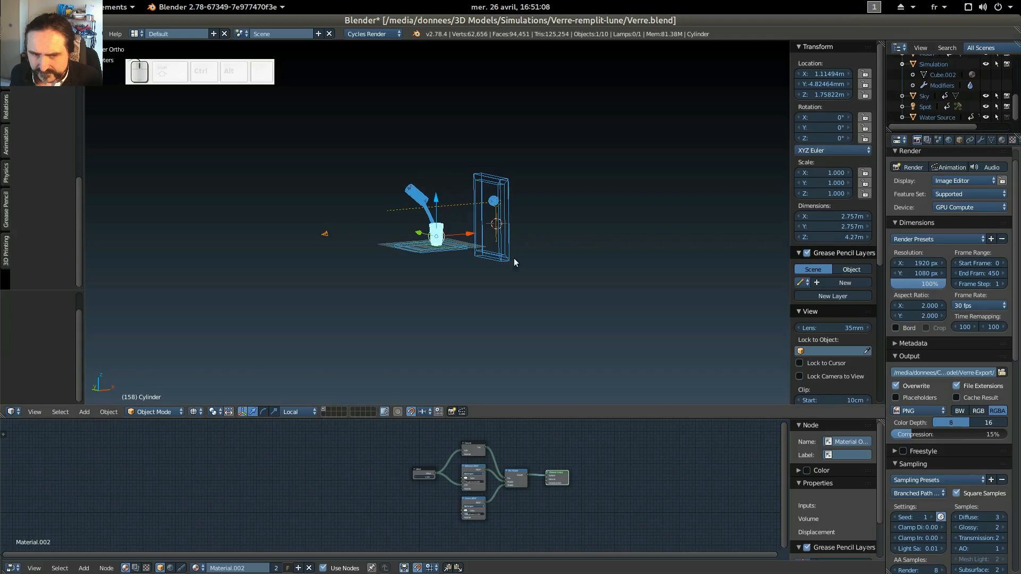
Select the Simulation domain around the container and glass and enter Edit Mode to show its box.
{"action": "right_click", "coordinate": [432, 222]}
{"action": "key", "text": "Tab"}
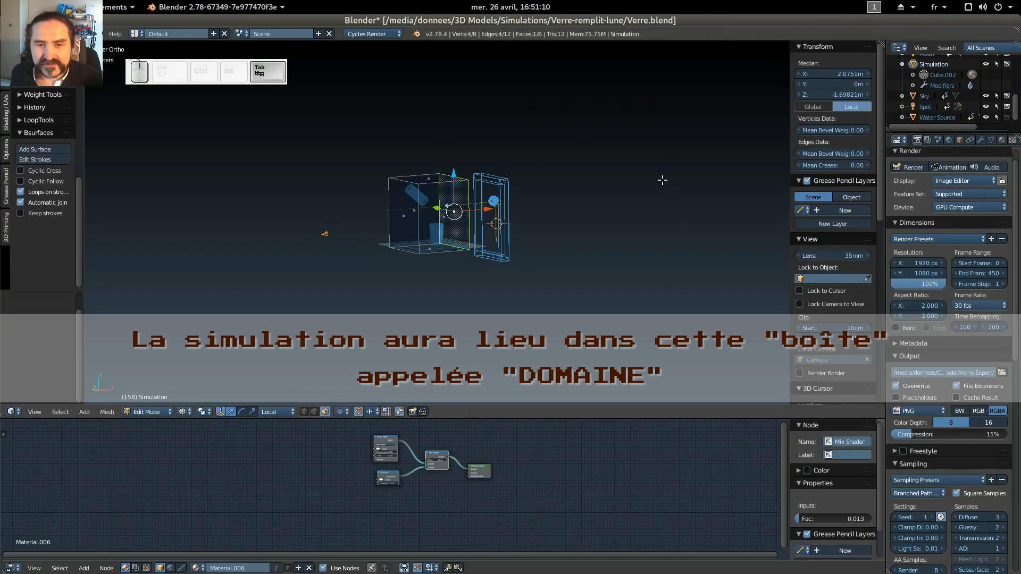
{"action": "scroll", "coordinate": [572, 248], "scroll_direction": "up", "scroll_amount": 6}
{"action": "middle_click_drag", "start_coordinate": [575, 264], "coordinate": [554, 282], "text": "shift"}
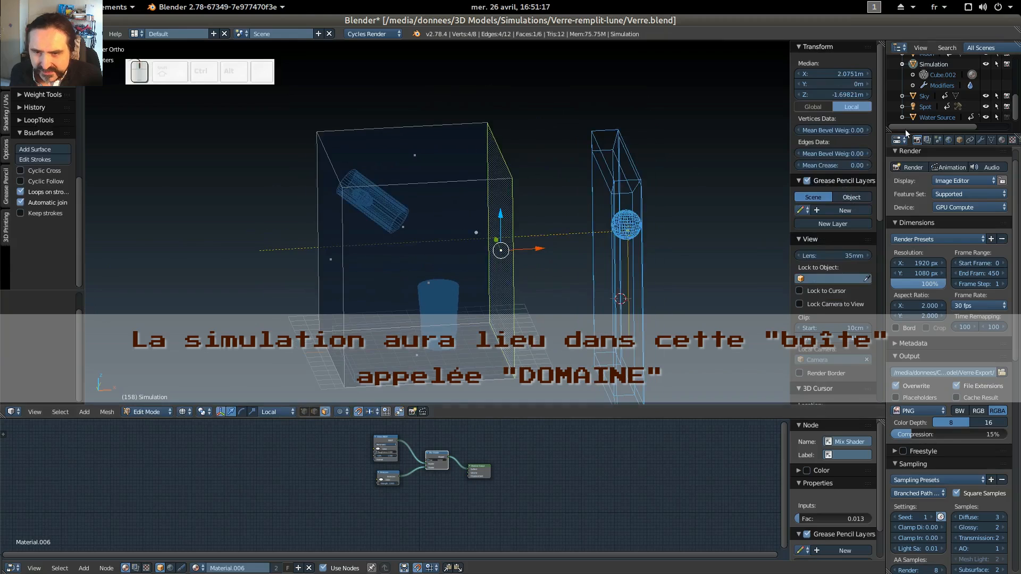
Place the 3D cursor in the empty space beyond the camera and add a UV sphere there.
{"action": "scroll", "coordinate": [613, 289], "scroll_direction": "down", "scroll_amount": 7}
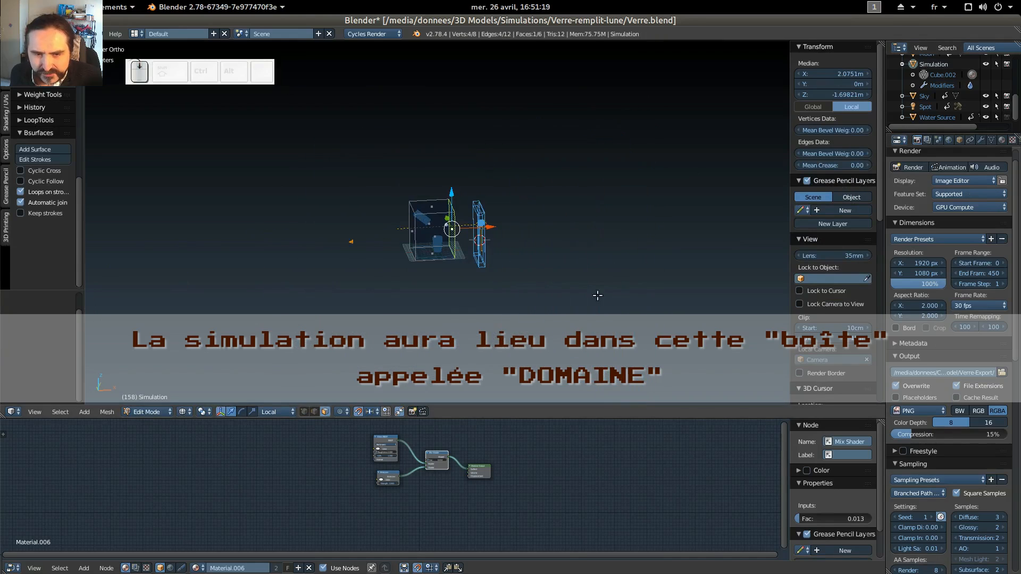
{"action": "middle_click_drag", "start_coordinate": [255, 296], "coordinate": [523, 284], "text": "shift"}
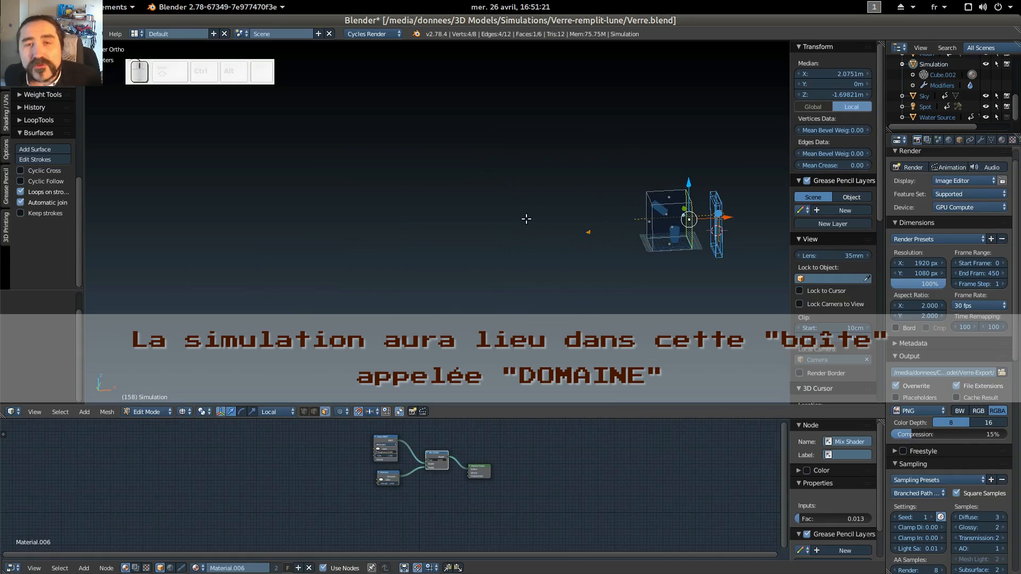
{"action": "scroll", "coordinate": [530, 262], "scroll_direction": "up", "scroll_amount": 2}
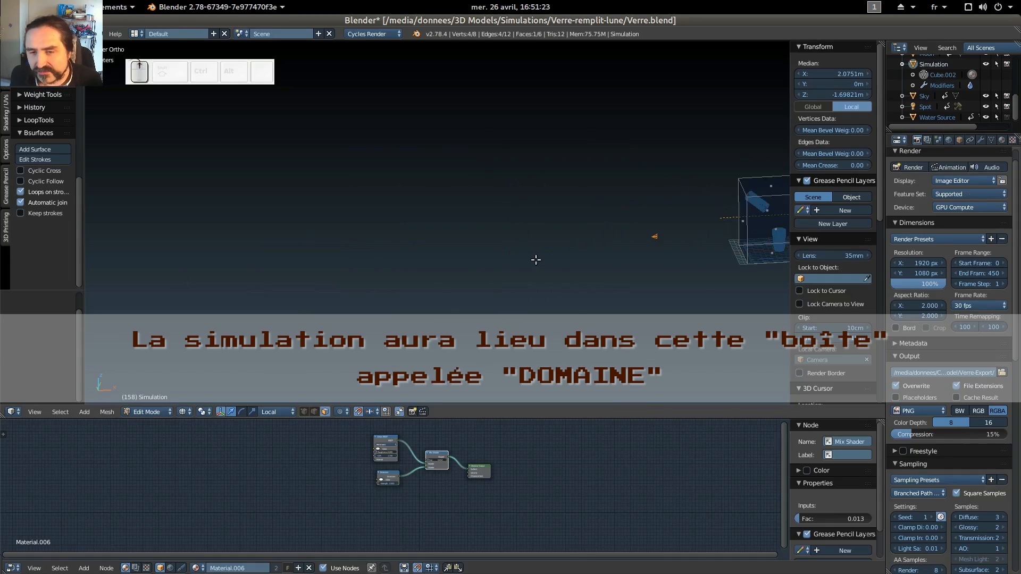
{"action": "middle_click_drag", "start_coordinate": [596, 237], "coordinate": [474, 250], "text": "shift"}
{"action": "scroll", "coordinate": [461, 250], "scroll_direction": "up", "scroll_amount": 2}
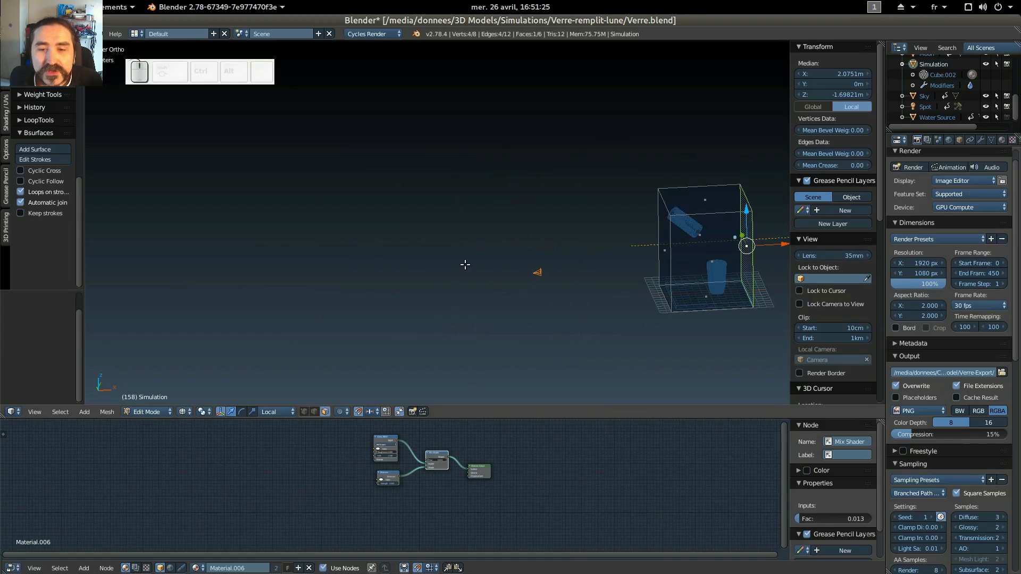
{"action": "scroll", "coordinate": [550, 351], "scroll_direction": "up", "scroll_amount": 3}
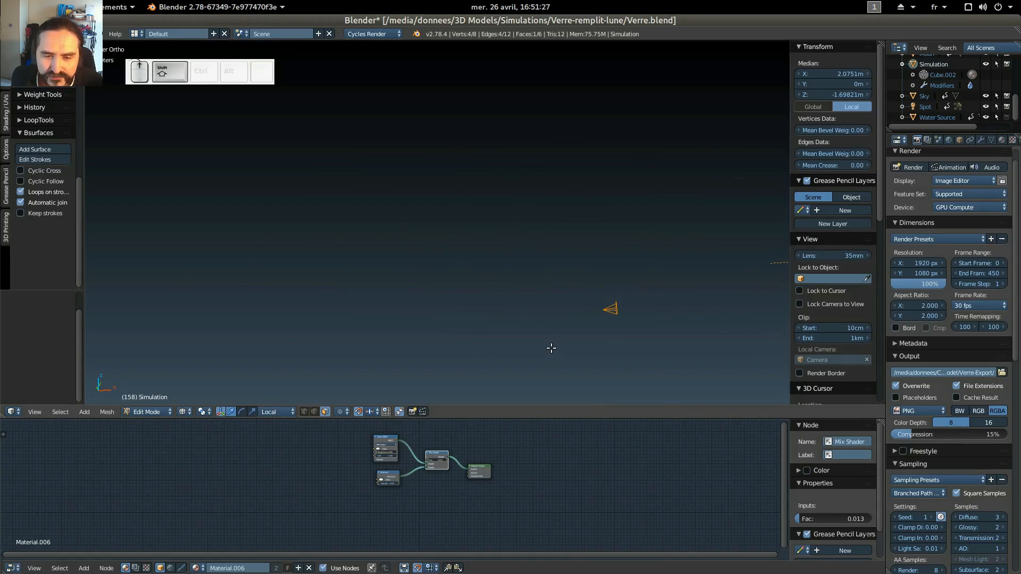
{"action": "scroll", "coordinate": [544, 374], "scroll_direction": "down", "scroll_amount": 3}
{"action": "scroll", "coordinate": [537, 338], "scroll_direction": "up", "scroll_amount": 1}
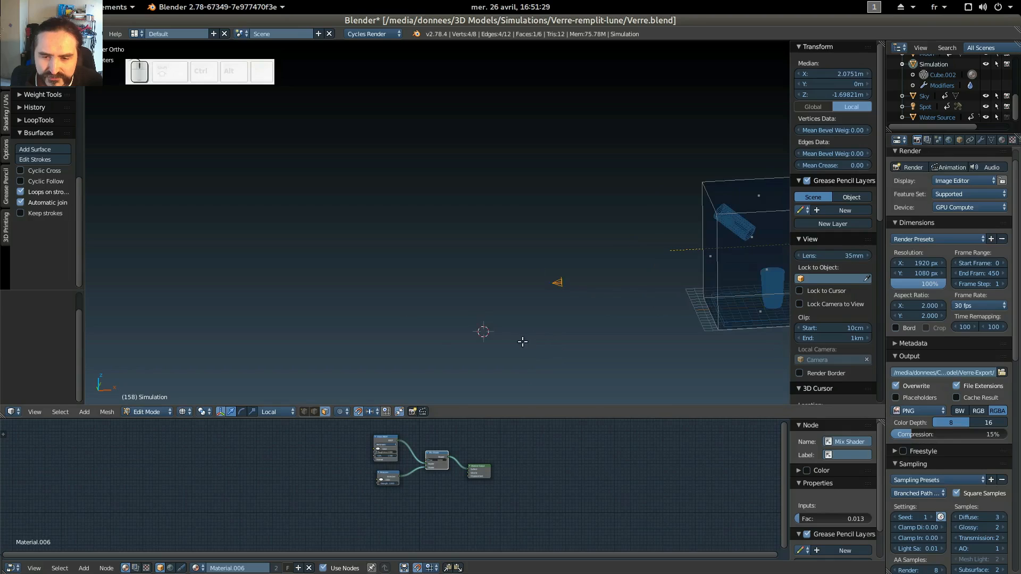
{"action": "scroll", "coordinate": [507, 330], "scroll_direction": "up", "scroll_amount": 1}
{"action": "key", "text": "shift+a"}
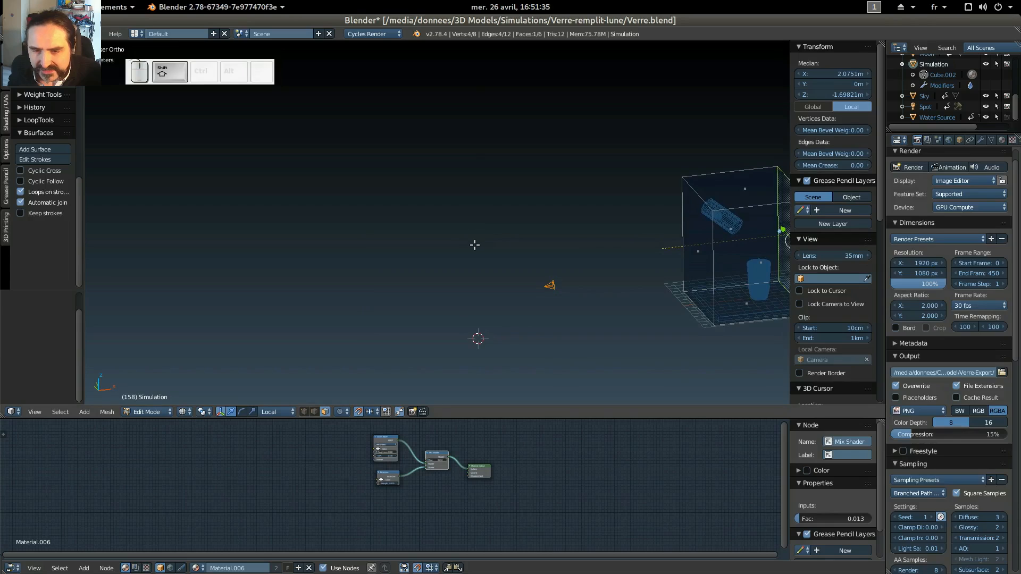
{"action": "key", "text": "shift+a"}
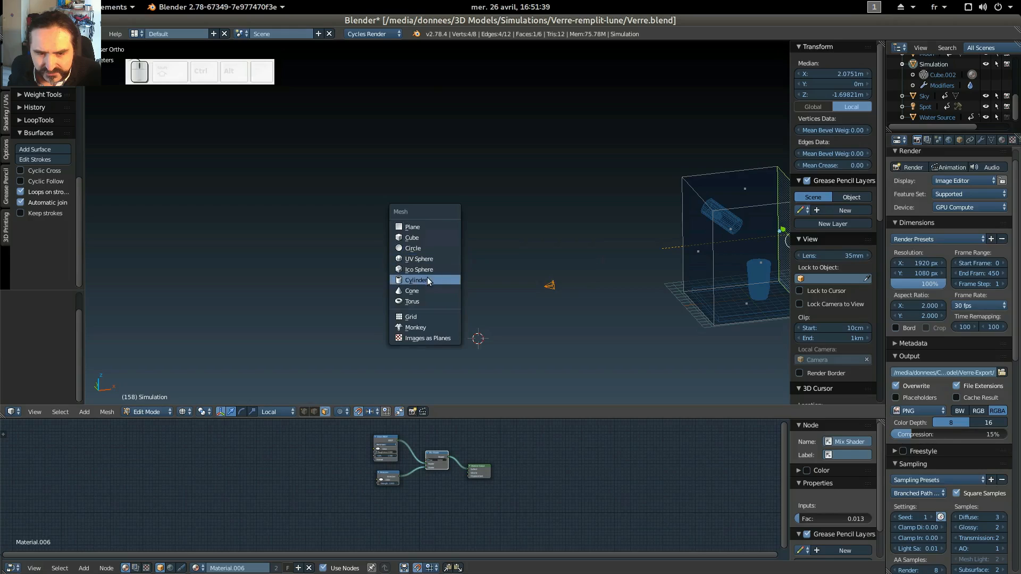
{"action": "left_click", "coordinate": [422, 260]}
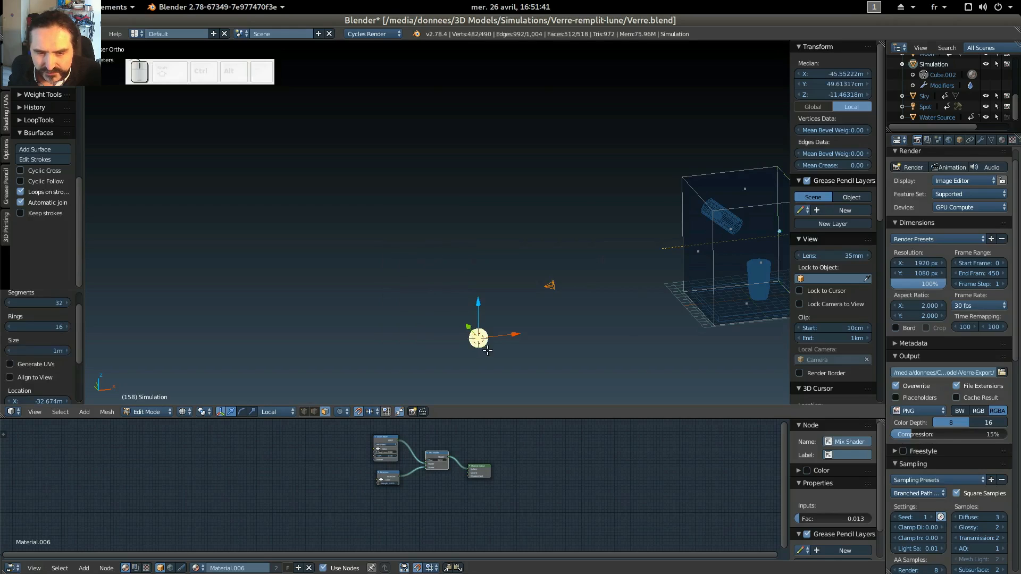
Raise the new UV sphere 18 m along its local Z axis.
{"action": "left_click_drag", "start_coordinate": [479, 306], "coordinate": [484, 162]}
{"action": "scroll", "coordinate": [508, 177], "scroll_direction": "up", "scroll_amount": 4}
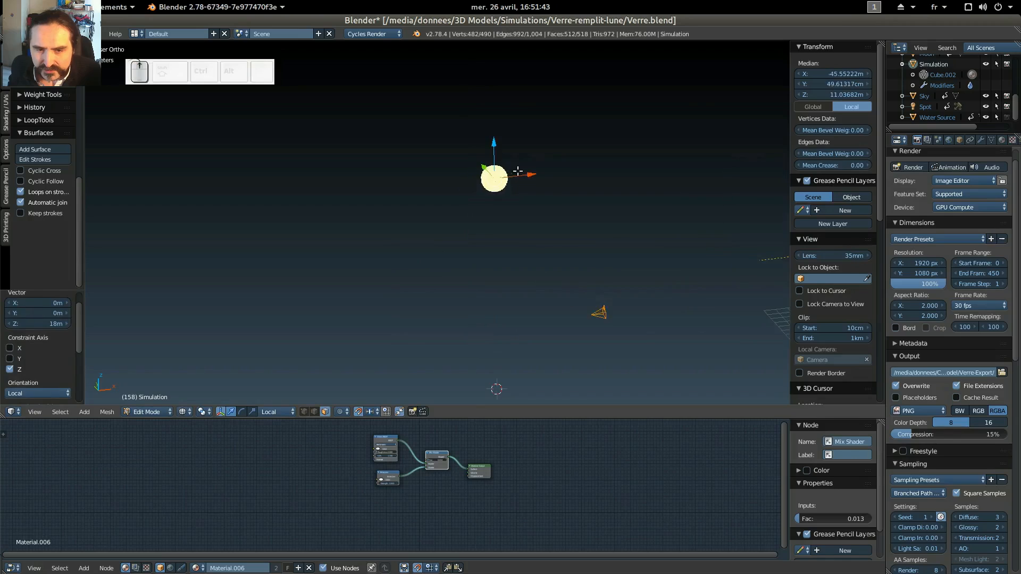
{"action": "scroll", "coordinate": [510, 175], "scroll_direction": "up", "scroll_amount": 1, "text": "shift"}
{"action": "middle_click_drag", "start_coordinate": [616, 175], "coordinate": [454, 250], "text": "shift"}
{"action": "scroll", "coordinate": [481, 256], "scroll_direction": "down", "scroll_amount": 3}
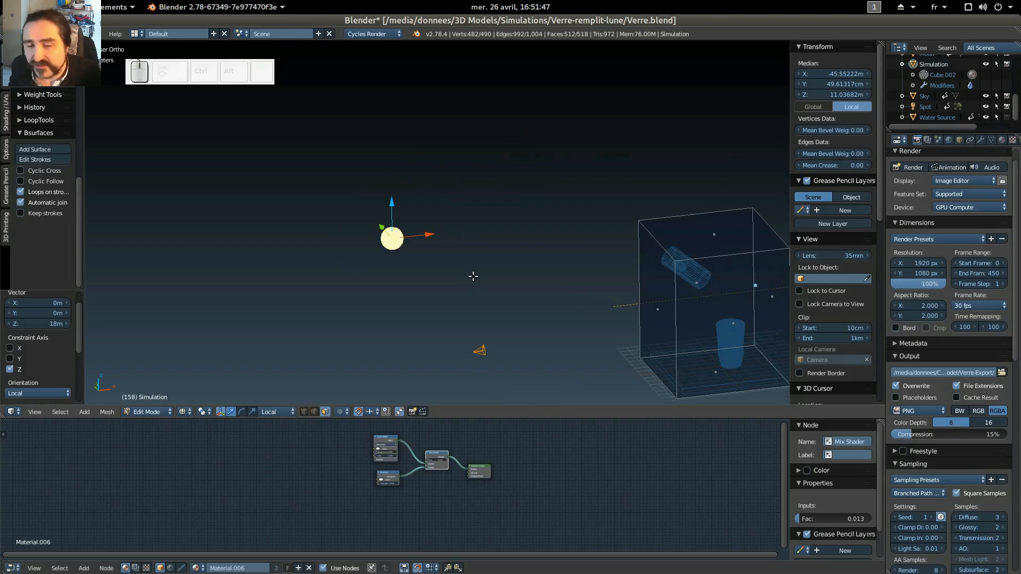
Scale the raised UV sphere uniformly by a factor of 0.8.
{"action": "scroll", "coordinate": [471, 277], "scroll_direction": "up", "scroll_amount": 3}
{"action": "scroll", "coordinate": [456, 277], "scroll_direction": "down", "scroll_amount": 3}
{"action": "key", "text": "s"}
{"action": "left_click", "coordinate": [448, 266]}
{"action": "scroll", "coordinate": [454, 274], "scroll_direction": "up", "scroll_amount": 2}
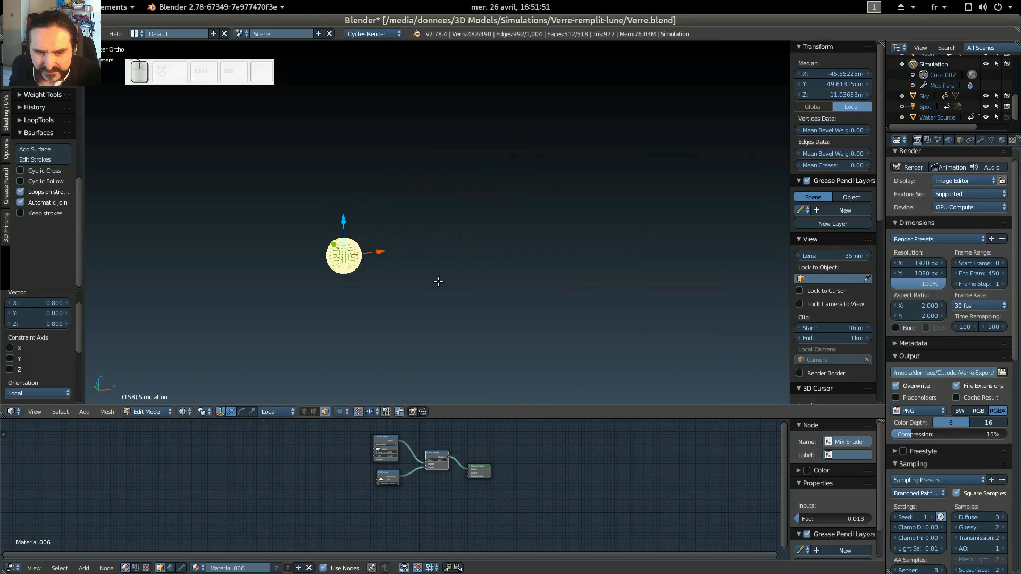
{"action": "scroll", "coordinate": [431, 282], "scroll_direction": "down", "scroll_amount": 1}
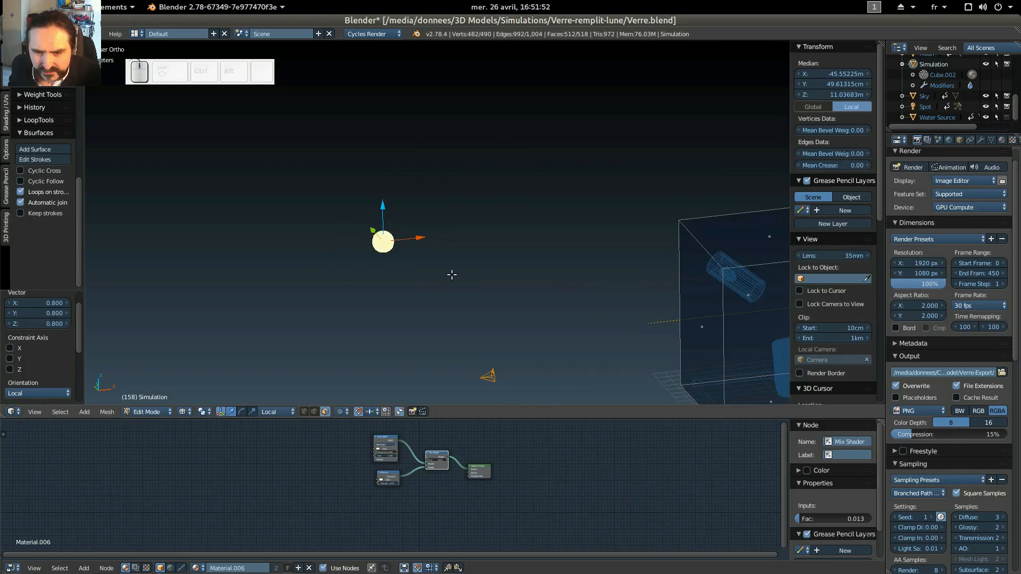
Select the Water Source inside the tilted container in Object Mode and examine the liquid pouring from it.
{"action": "right_click", "coordinate": [728, 277]}
{"action": "middle_click_drag", "start_coordinate": [724, 271], "coordinate": [585, 222], "text": "shift"}
{"action": "scroll", "coordinate": [603, 232], "scroll_direction": "up", "scroll_amount": 5}
{"action": "middle_click_drag", "start_coordinate": [766, 250], "coordinate": [413, 250], "text": "shift"}
{"action": "scroll", "coordinate": [497, 250], "scroll_direction": "up", "scroll_amount": 3}
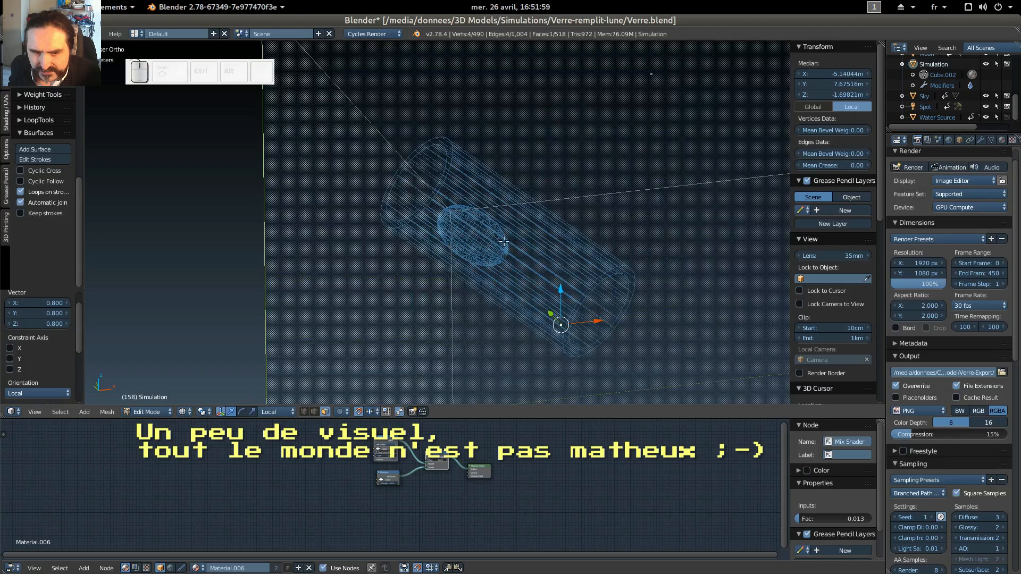
{"action": "left_click", "coordinate": [942, 113]}
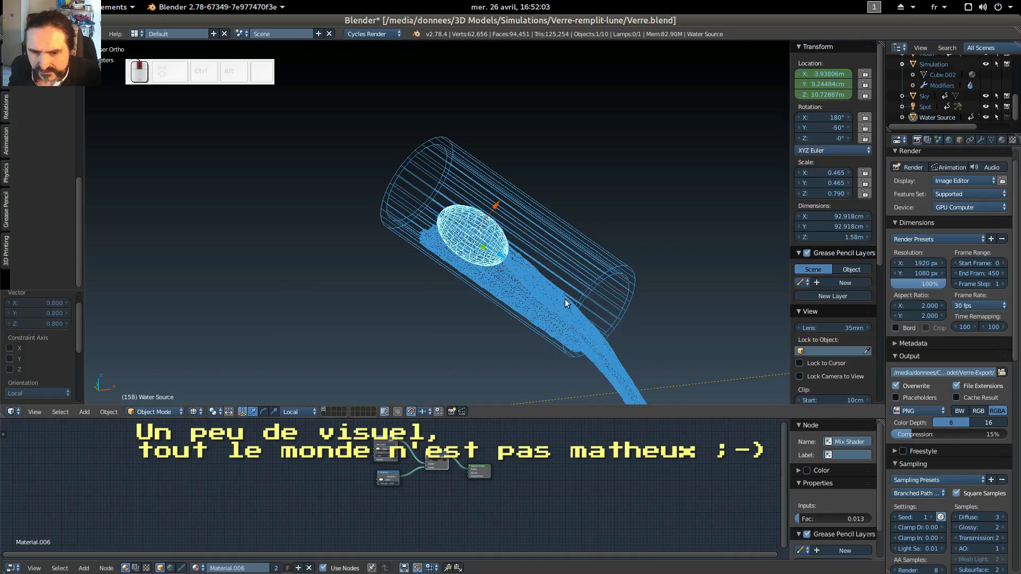
{"action": "scroll", "coordinate": [566, 299], "scroll_direction": "down", "scroll_amount": 5}
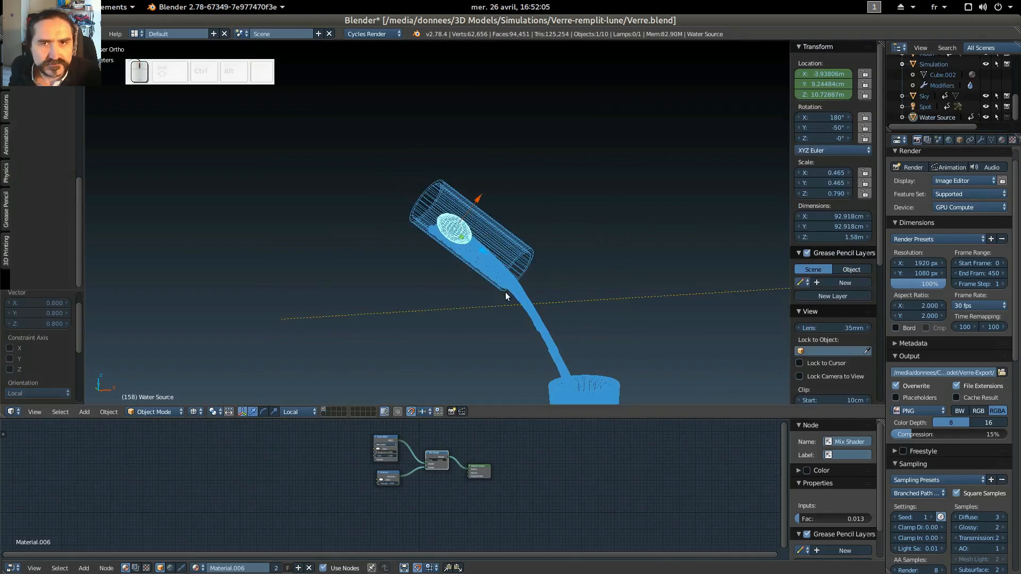
{"action": "middle_click_drag", "start_coordinate": [187, 276], "coordinate": [582, 242]}
{"action": "scroll", "coordinate": [582, 243], "scroll_direction": "down", "scroll_amount": 3}
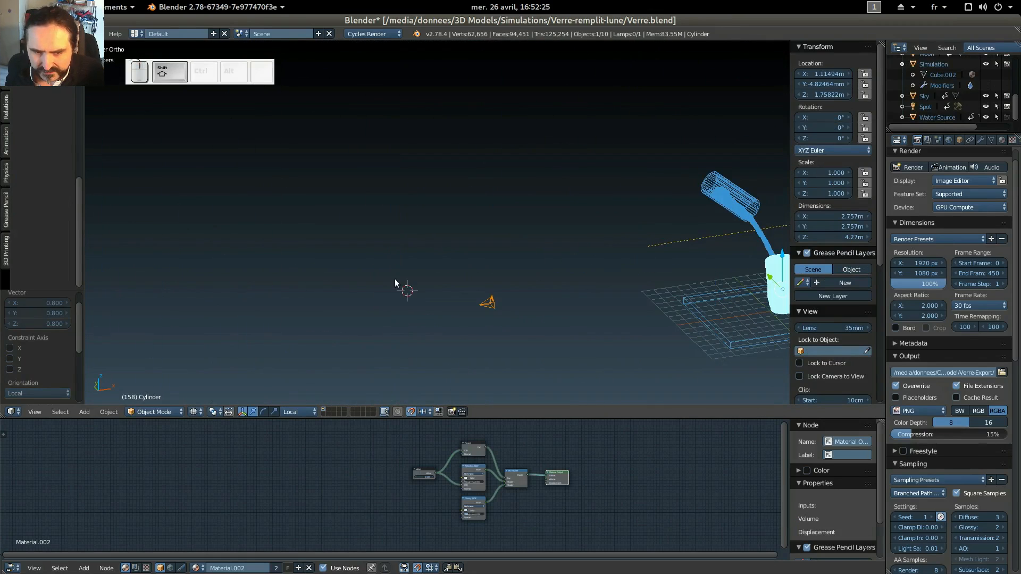
{"action": "key", "text": "shift+a"}
{"action": "mouse_move", "coordinate": [397, 278]}
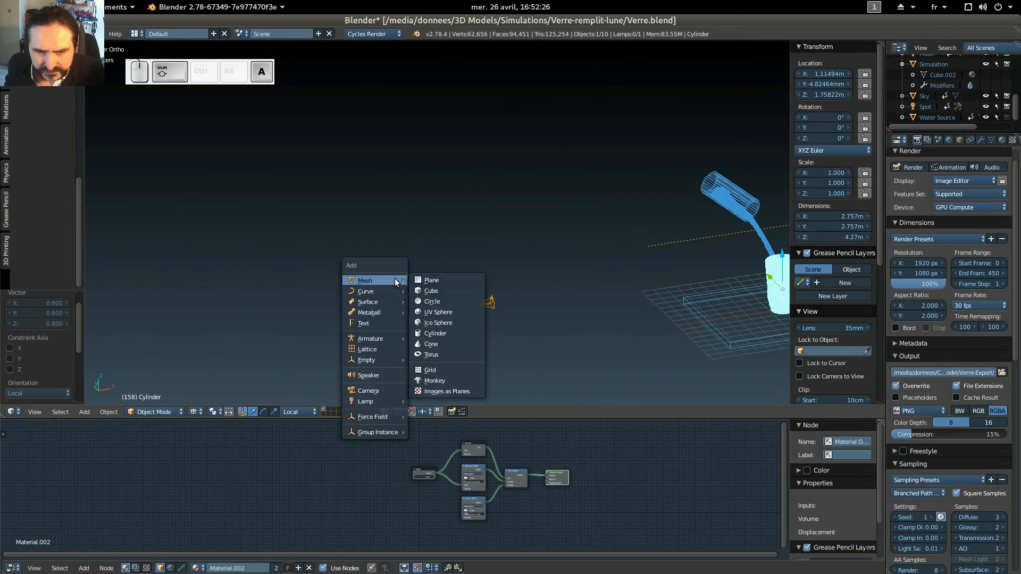
{"action": "key", "text": "Escape"}
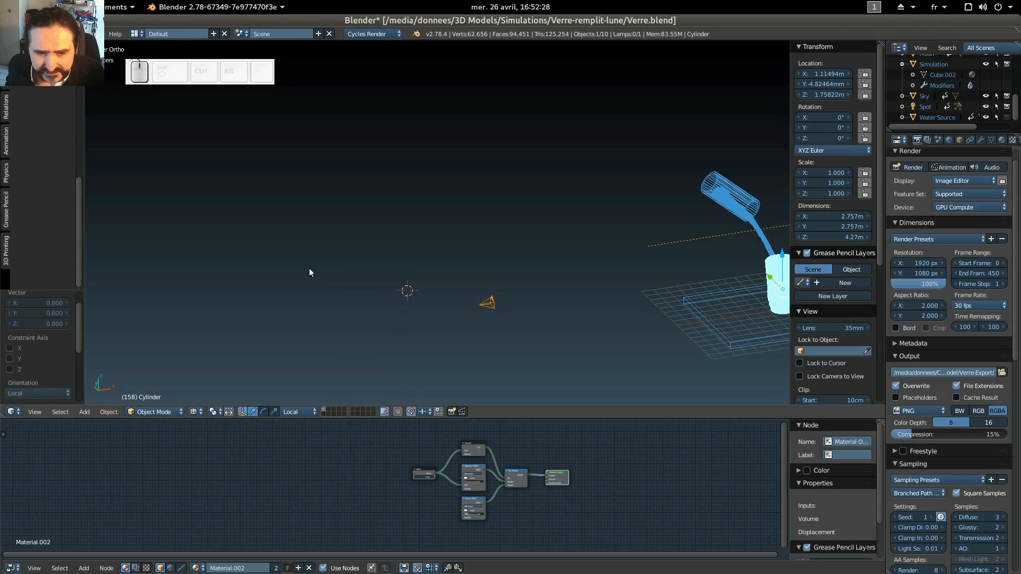
Add a separate UV sphere at the 3D cursor and raise it 5 m along Z.
{"action": "key", "text": "shift+a"}
{"action": "mouse_move", "coordinate": [364, 288]}
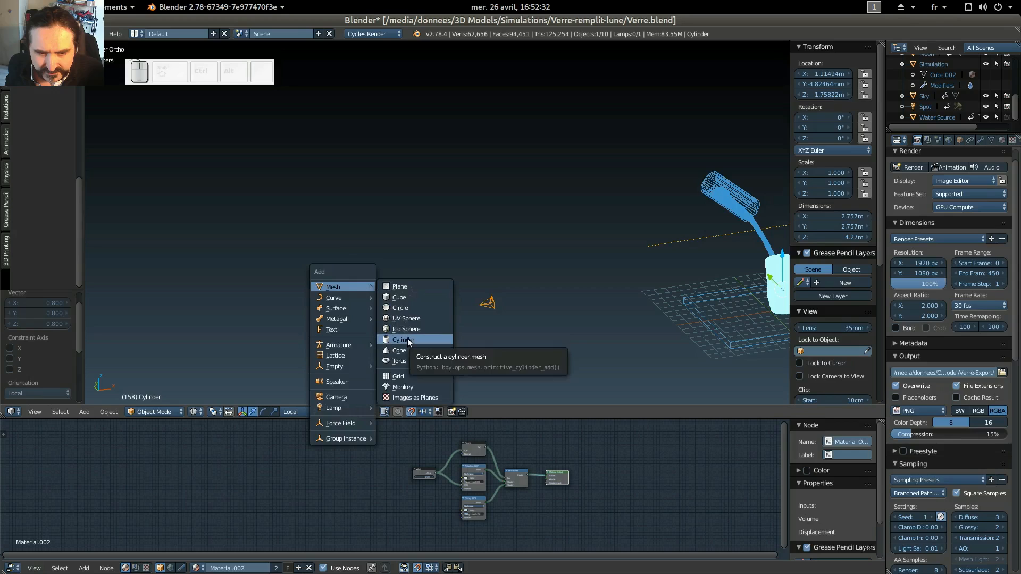
{"action": "left_click", "coordinate": [401, 318]}
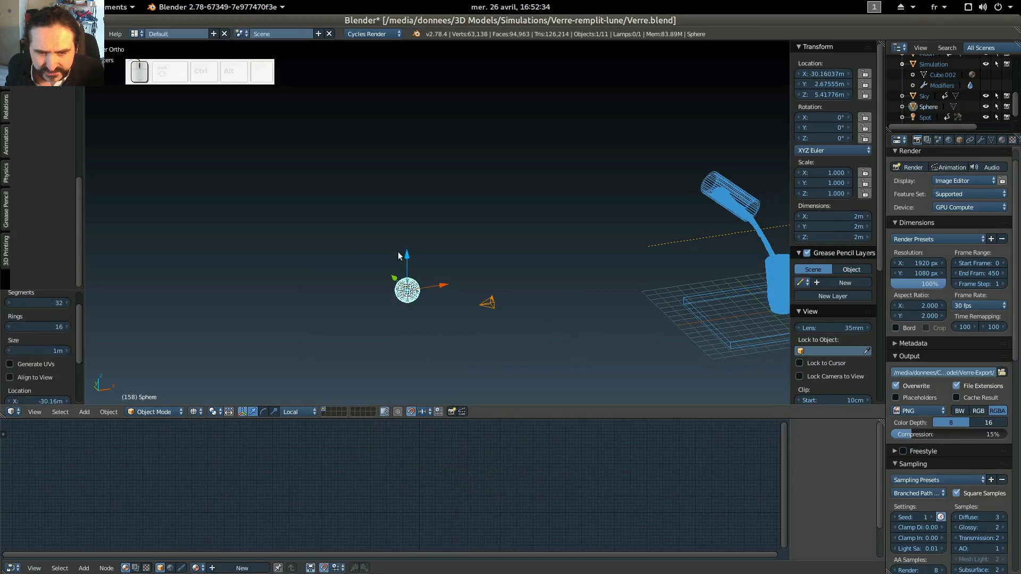
{"action": "left_click_drag", "start_coordinate": [407, 253], "coordinate": [404, 197]}
Add a cube at the 3D cursor and scale it by 9.1 so it encloses the sphere.
{"action": "key", "text": "shift+a"}
{"action": "mouse_move", "coordinate": [315, 282]}
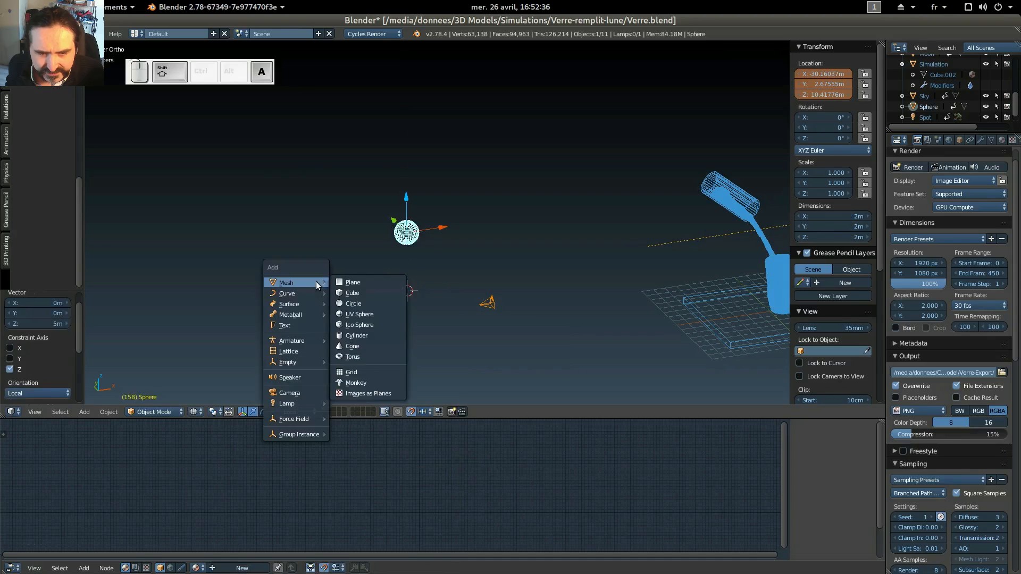
{"action": "left_click", "coordinate": [369, 292]}
{"action": "middle_click_drag", "start_coordinate": [369, 289], "coordinate": [446, 290]}
{"action": "type", "text": "s8"}
{"action": "left_click", "coordinate": [757, 226]}
Enlarge the cube around the sphere by a further scale factor of 1.1.
{"action": "middle_click_drag", "start_coordinate": [588, 318], "coordinate": [567, 281]}
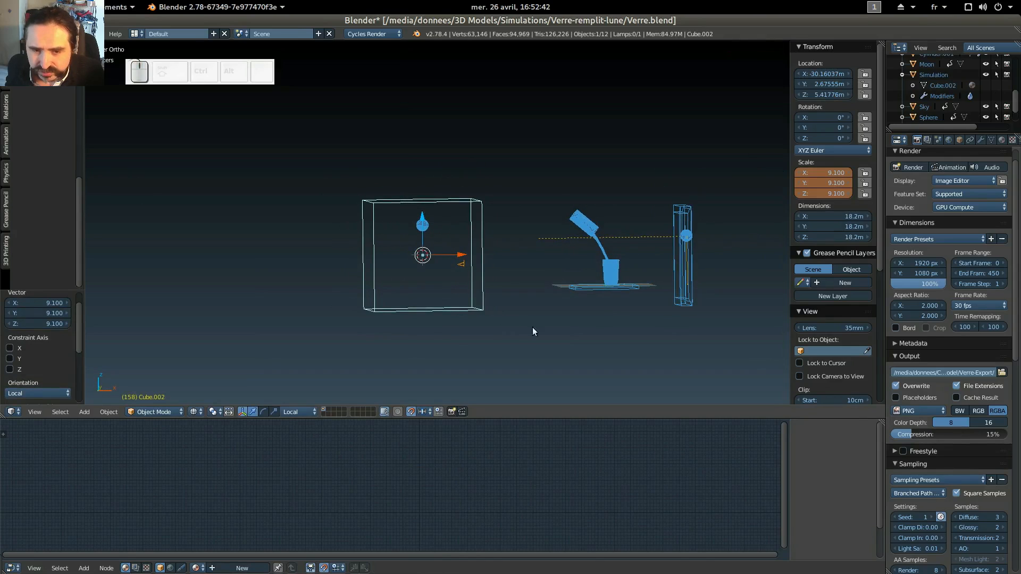
{"action": "middle_click_drag", "start_coordinate": [460, 211], "coordinate": [488, 227]}
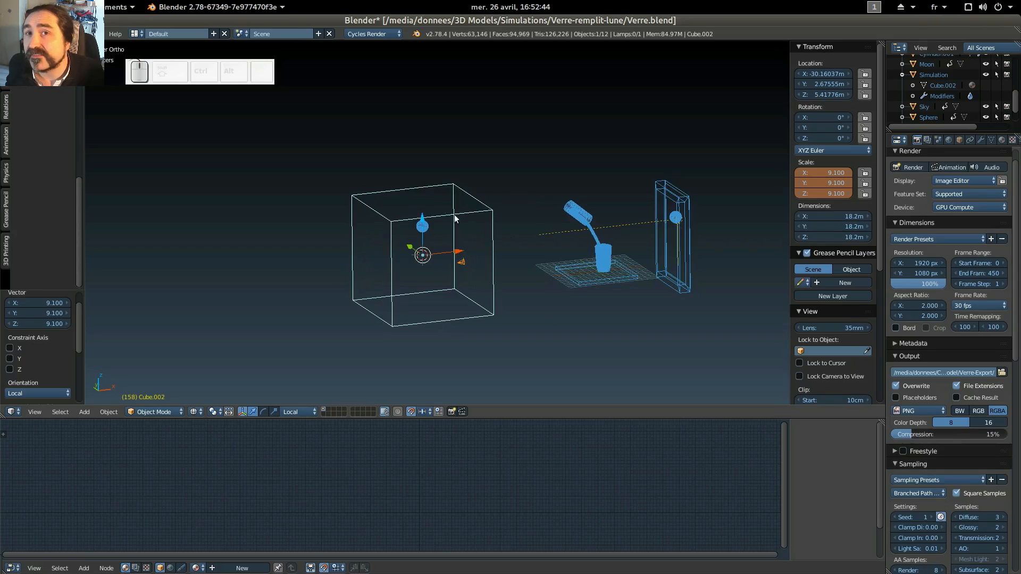
{"action": "type", "text": "s1.1"}
{"action": "key", "text": "Return"}
Add a Fluid Simulation modifier to the large cube.
{"action": "middle_click_drag", "start_coordinate": [519, 333], "coordinate": [532, 266]}
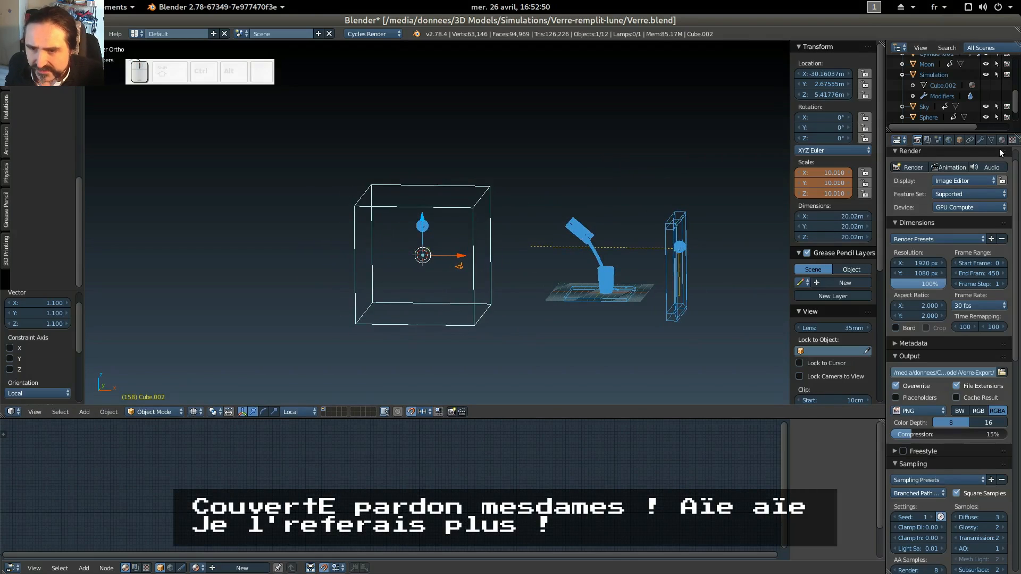
{"action": "left_click", "coordinate": [982, 141]}
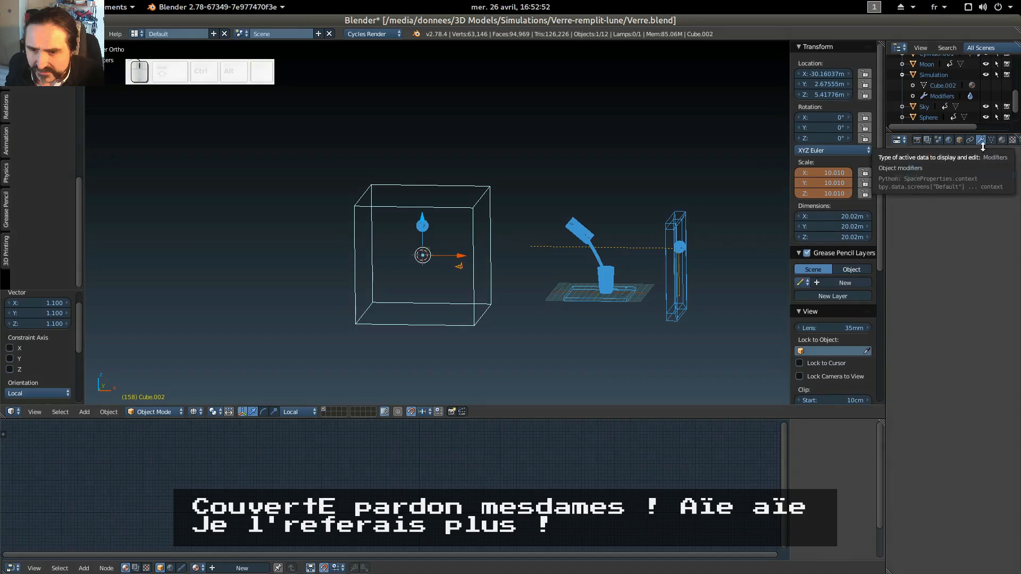
{"action": "left_click", "coordinate": [981, 173]}
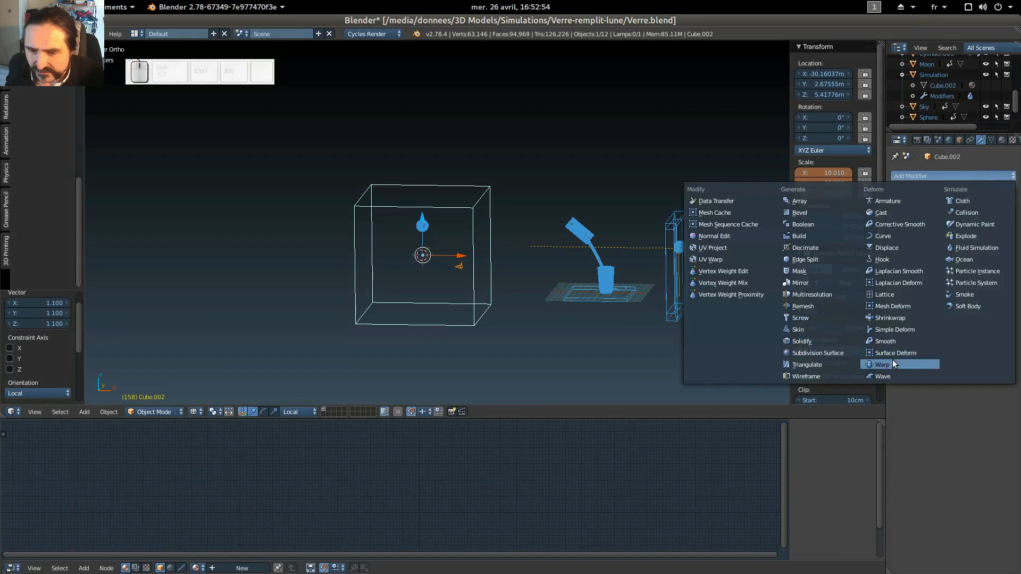
{"action": "left_click", "coordinate": [977, 248]}
{"action": "middle_click_drag", "start_coordinate": [484, 280], "coordinate": [524, 284]}
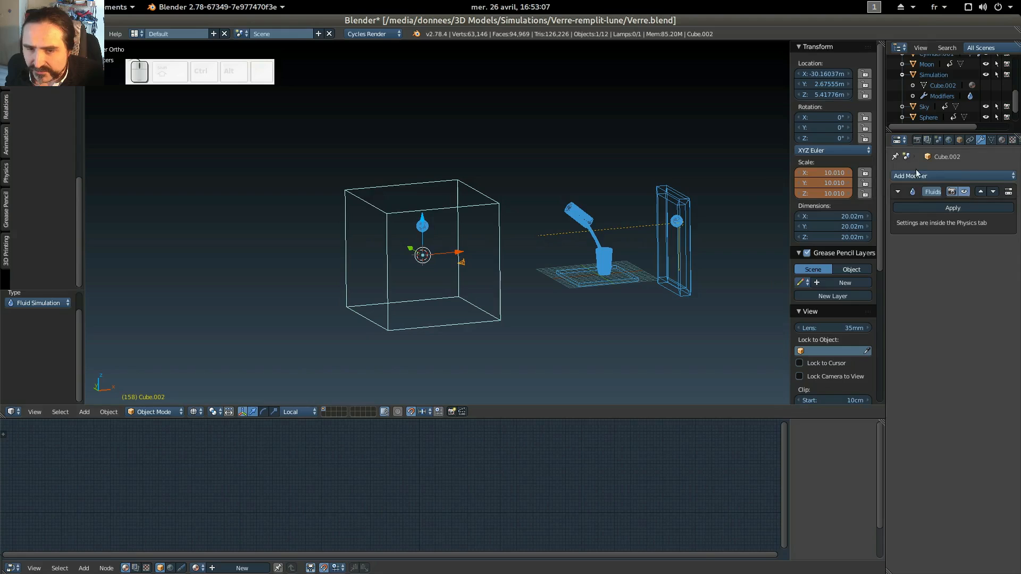
Open the cube's physics properties showing its Fluid settings.
{"action": "scroll", "coordinate": [490, 210], "scroll_direction": "up", "scroll_amount": 2}
{"action": "scroll", "coordinate": [990, 141], "scroll_direction": "down", "scroll_amount": 2}
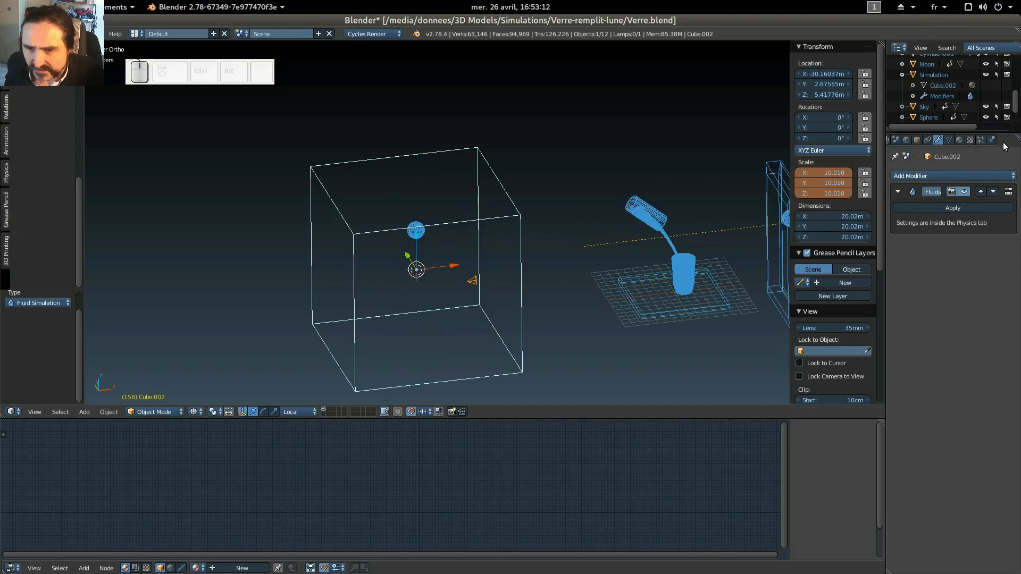
{"action": "left_click", "coordinate": [993, 141]}
{"action": "scroll", "coordinate": [992, 141], "scroll_direction": "up", "scroll_amount": 2}
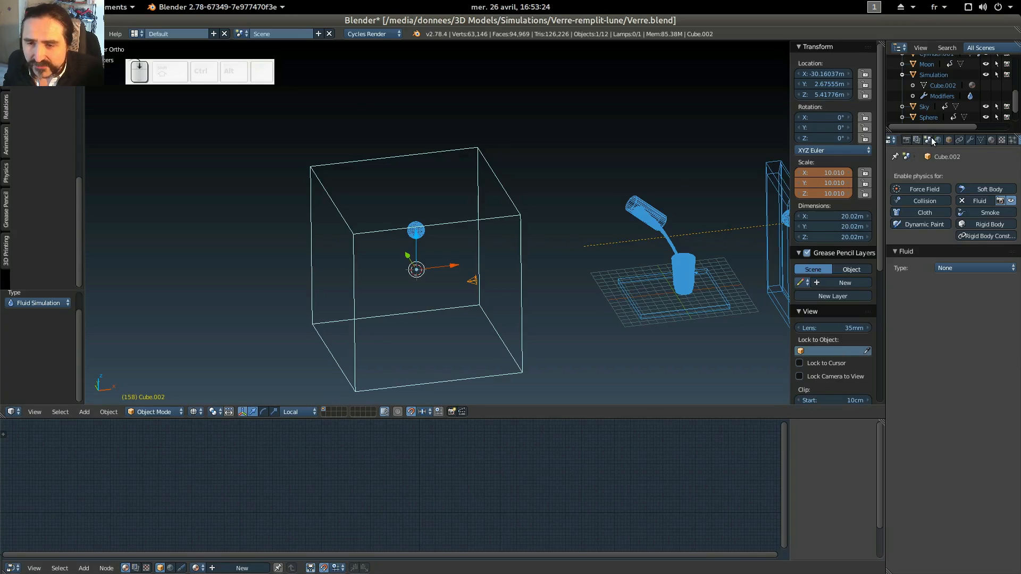
{"action": "scroll", "coordinate": [935, 138], "scroll_direction": "down", "scroll_amount": 1}
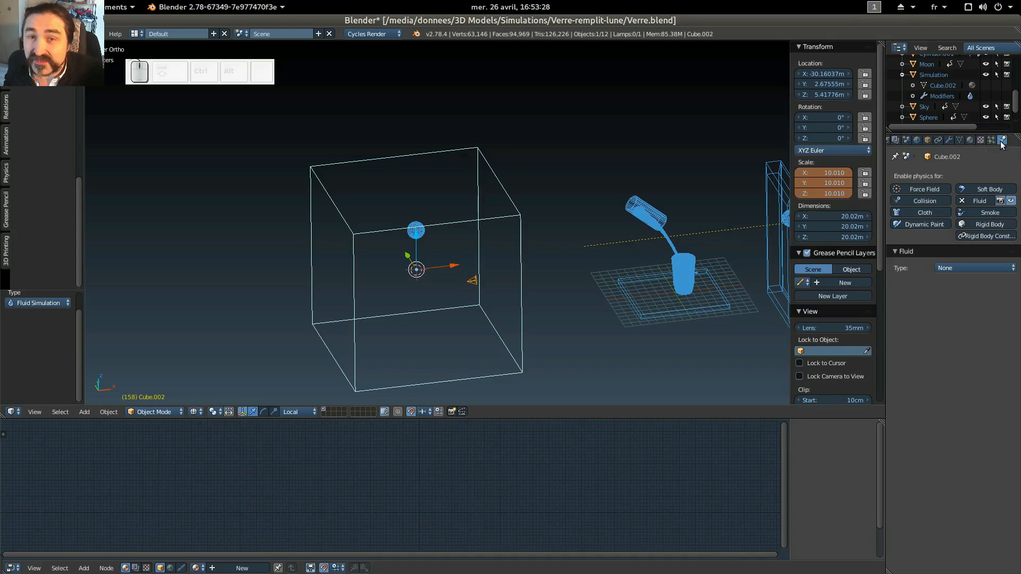
{"action": "scroll", "coordinate": [1010, 141], "scroll_direction": "up", "scroll_amount": 1}
{"action": "scroll", "coordinate": [1010, 141], "scroll_direction": "up", "scroll_amount": 1}
{"action": "scroll", "coordinate": [1010, 141], "scroll_direction": "down", "scroll_amount": 1}
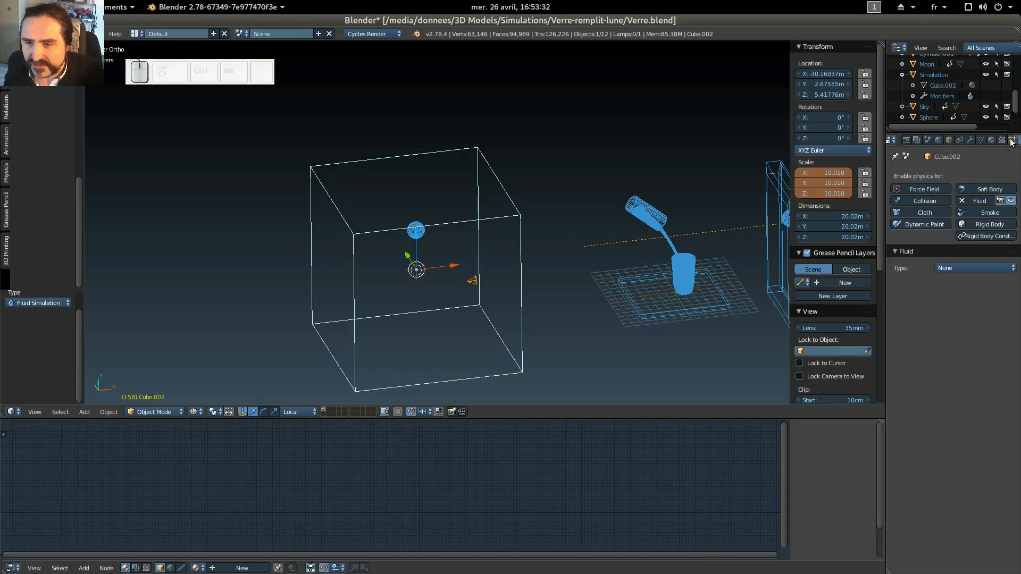
{"action": "scroll", "coordinate": [1011, 143], "scroll_direction": "down", "scroll_amount": 1}
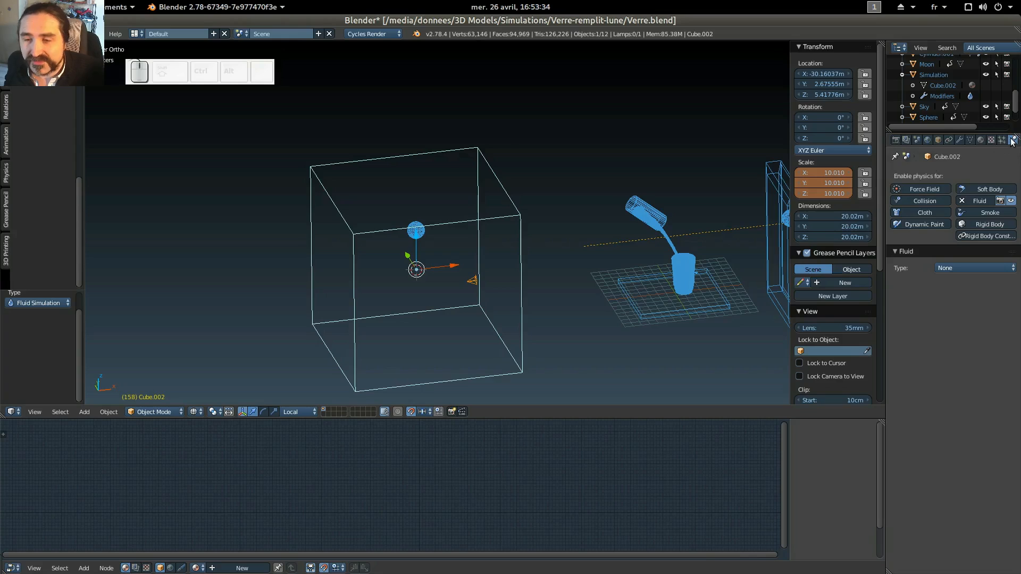
{"action": "scroll", "coordinate": [1008, 142], "scroll_direction": "down", "scroll_amount": 2}
{"action": "scroll", "coordinate": [1005, 143], "scroll_direction": "up", "scroll_amount": 2}
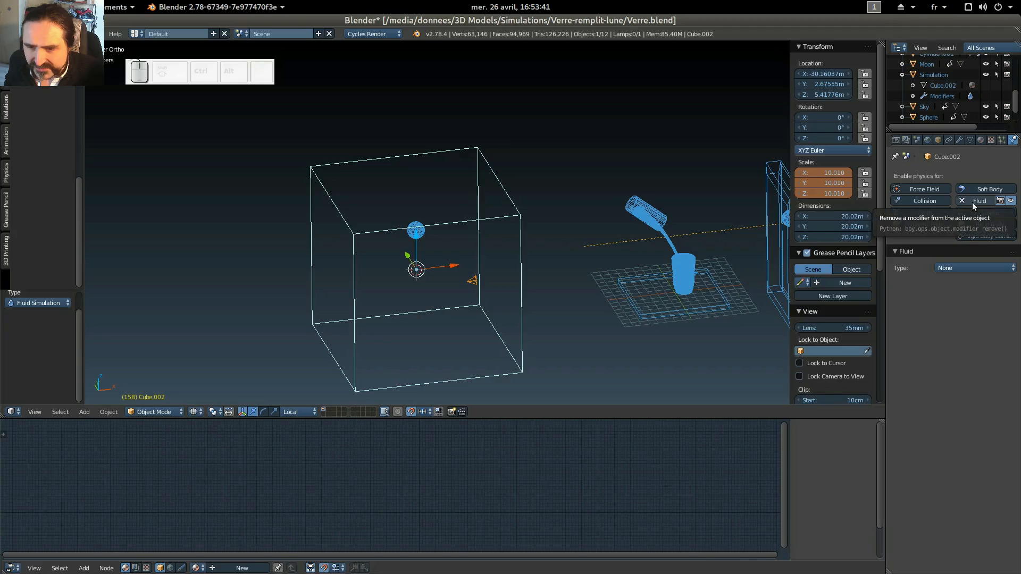
Set the large cube's fluid type to Domain and look over its simulation settings.
{"action": "left_click", "coordinate": [991, 268]}
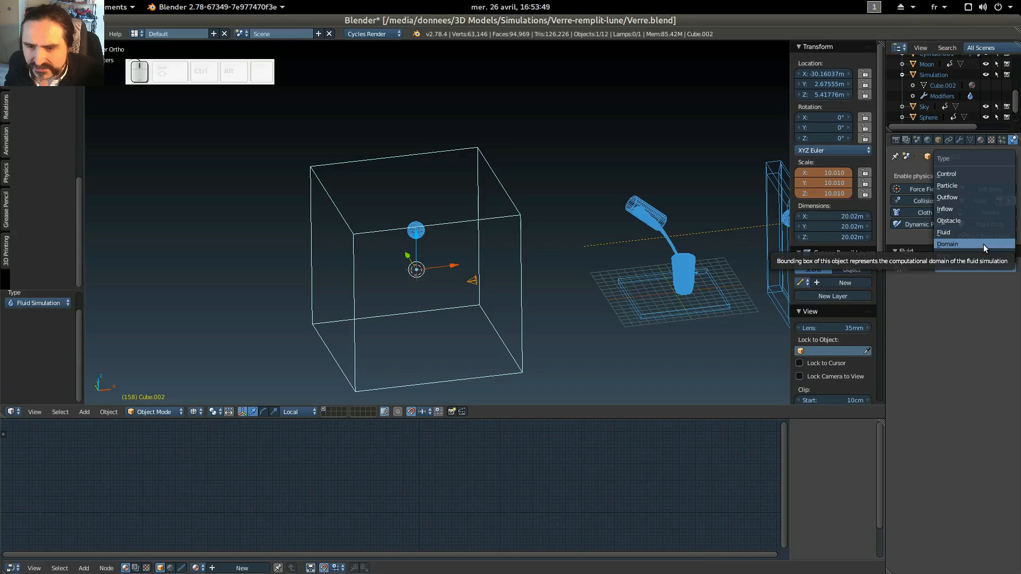
{"action": "left_click", "coordinate": [983, 244]}
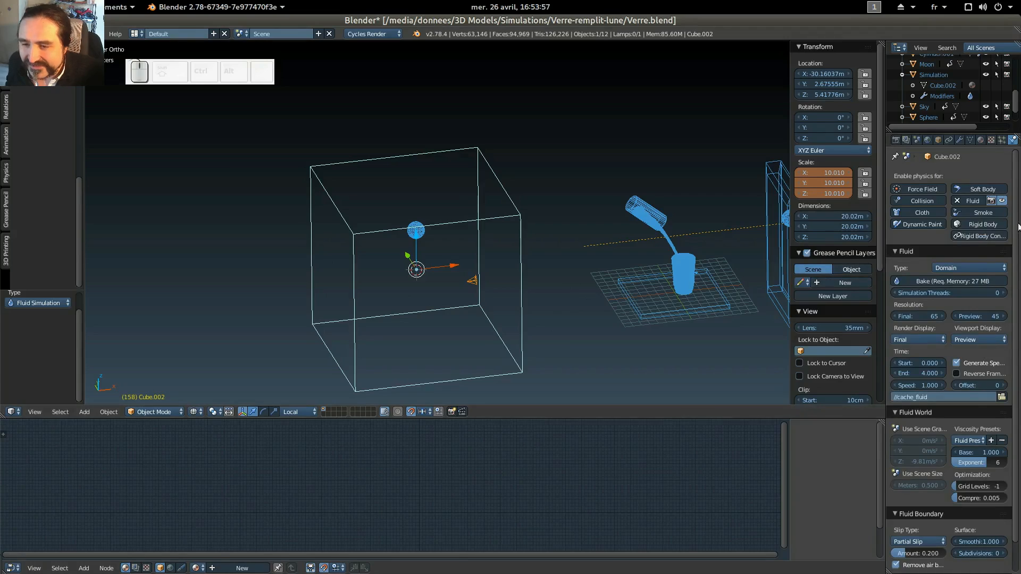
{"action": "scroll", "coordinate": [1010, 468], "scroll_direction": "down", "scroll_amount": 1}
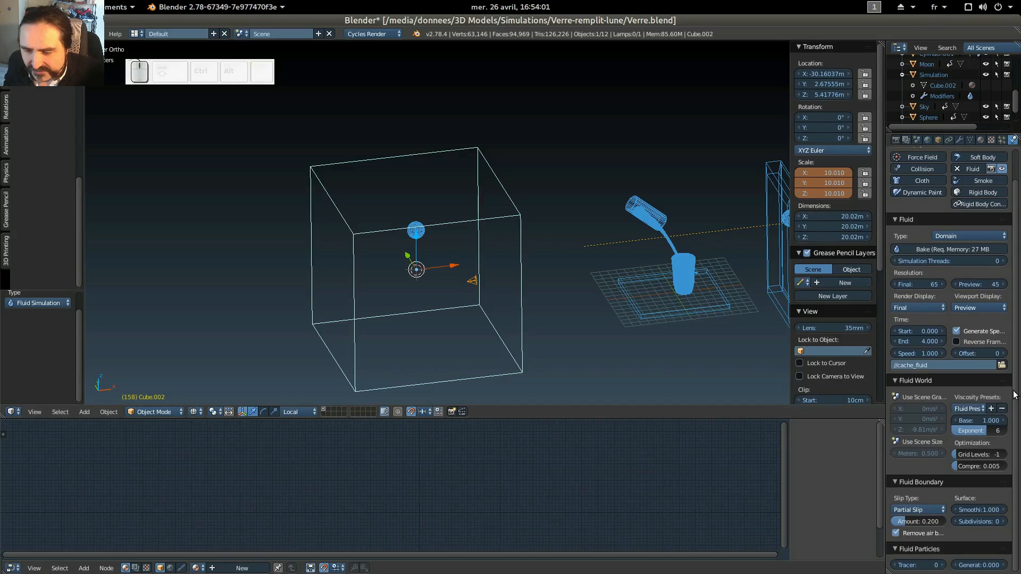
{"action": "scroll", "coordinate": [957, 295], "scroll_direction": "up", "scroll_amount": 1}
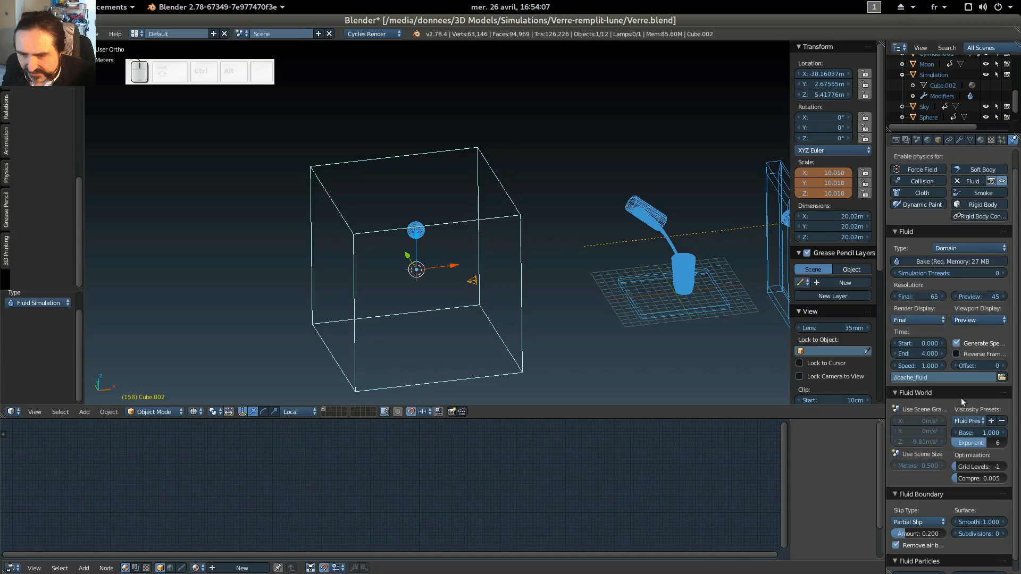
Set the fluid domain's simulation end time to 10 seconds.
{"action": "left_click", "coordinate": [917, 354]}
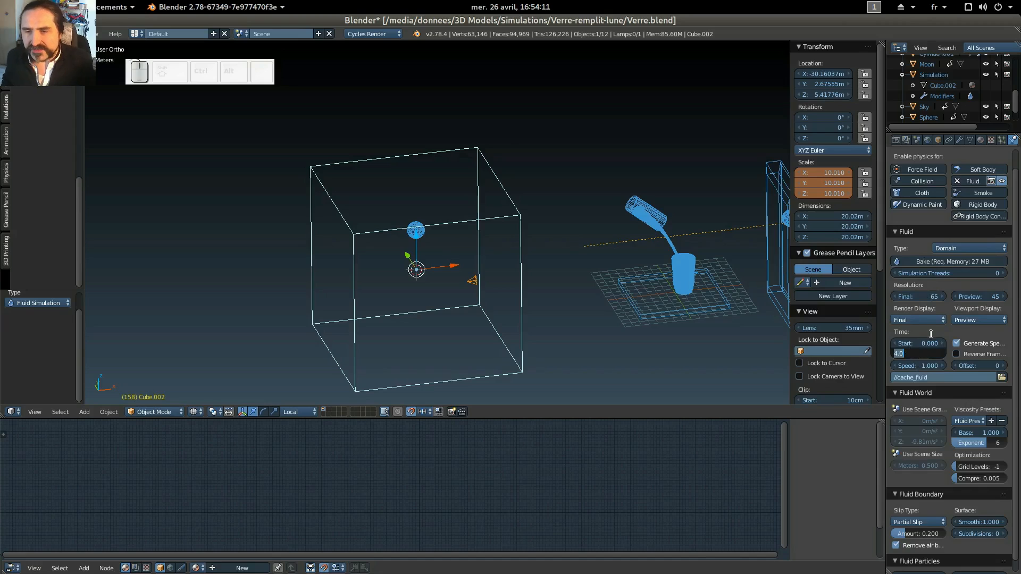
{"action": "left_click", "coordinate": [931, 333]}
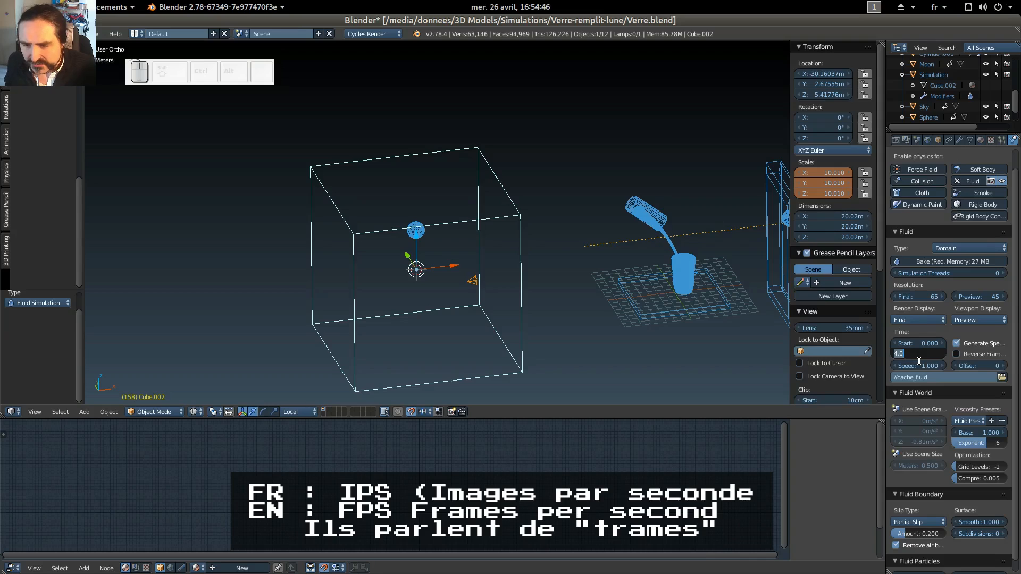
{"action": "type", "text": "10"}
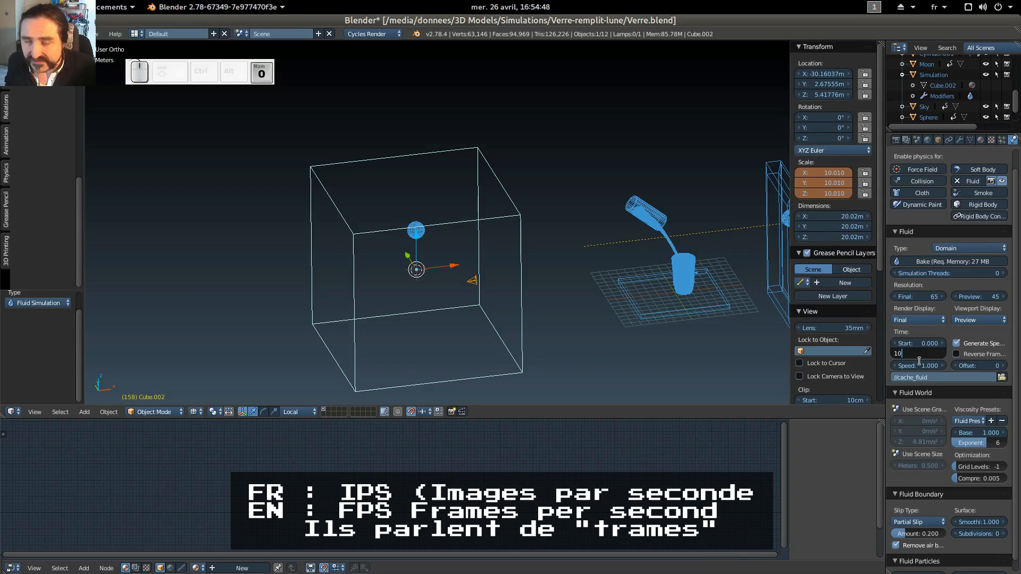
{"action": "key", "text": "Return"}
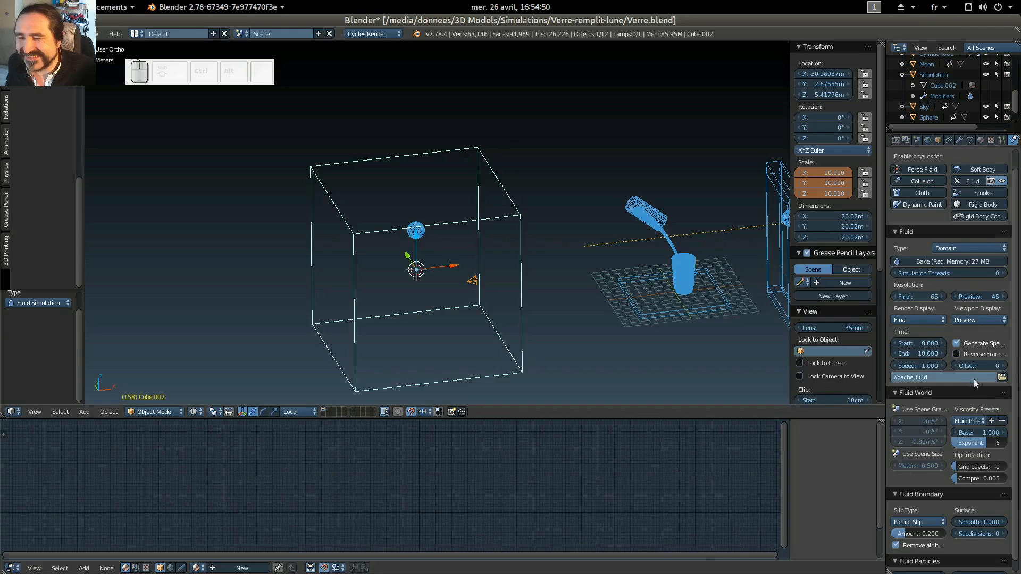
Replace the node editor beneath the 3D view with a Timeline editor.
{"action": "scroll", "coordinate": [560, 332], "scroll_direction": "up", "scroll_amount": 2}
{"action": "middle_click_drag", "start_coordinate": [601, 324], "coordinate": [647, 264]}
{"action": "middle_click_drag", "start_coordinate": [755, 349], "coordinate": [619, 377]}
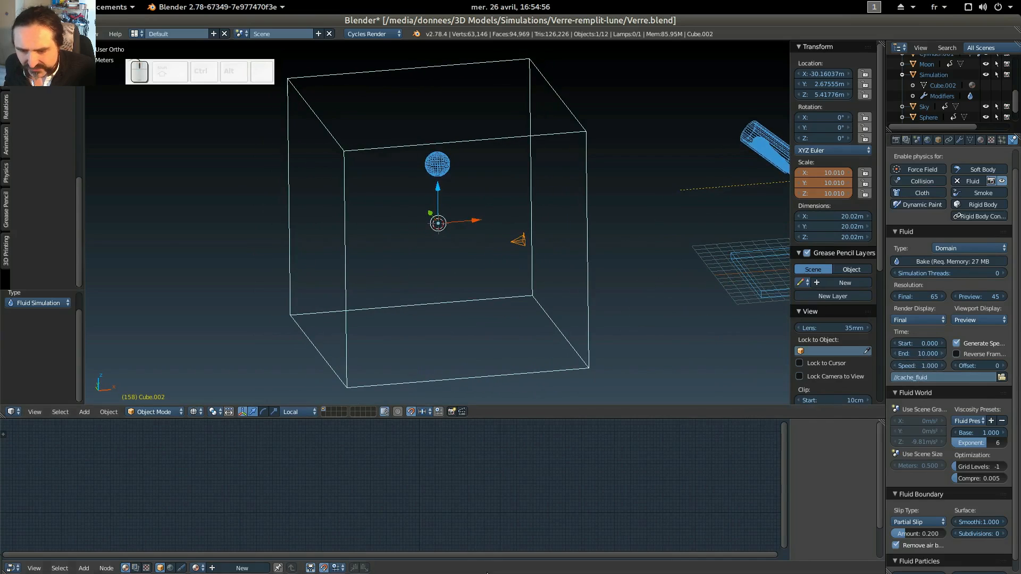
{"action": "left_click", "coordinate": [13, 568]}
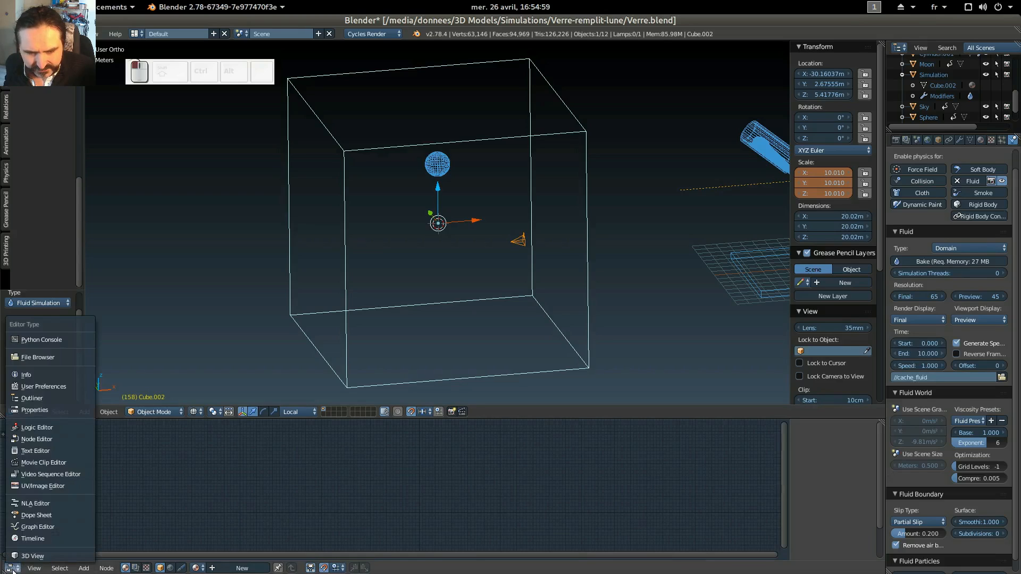
{"action": "left_click", "coordinate": [32, 539]}
{"action": "scroll", "coordinate": [553, 505], "scroll_direction": "down", "scroll_amount": 2}
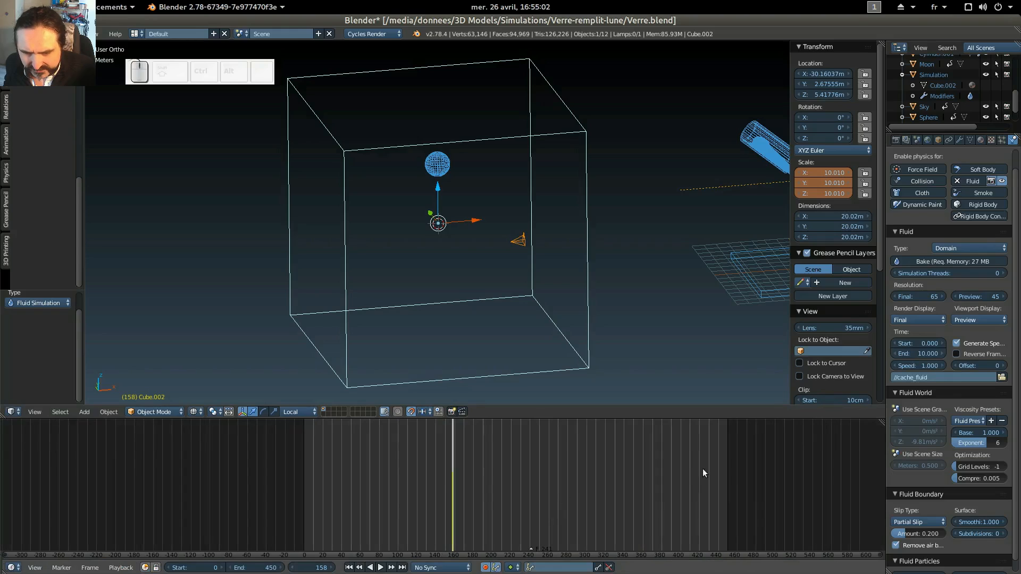
Scrub the animation to frame 300 in the timeline.
{"action": "scroll", "coordinate": [484, 506], "scroll_direction": "up", "scroll_amount": 4}
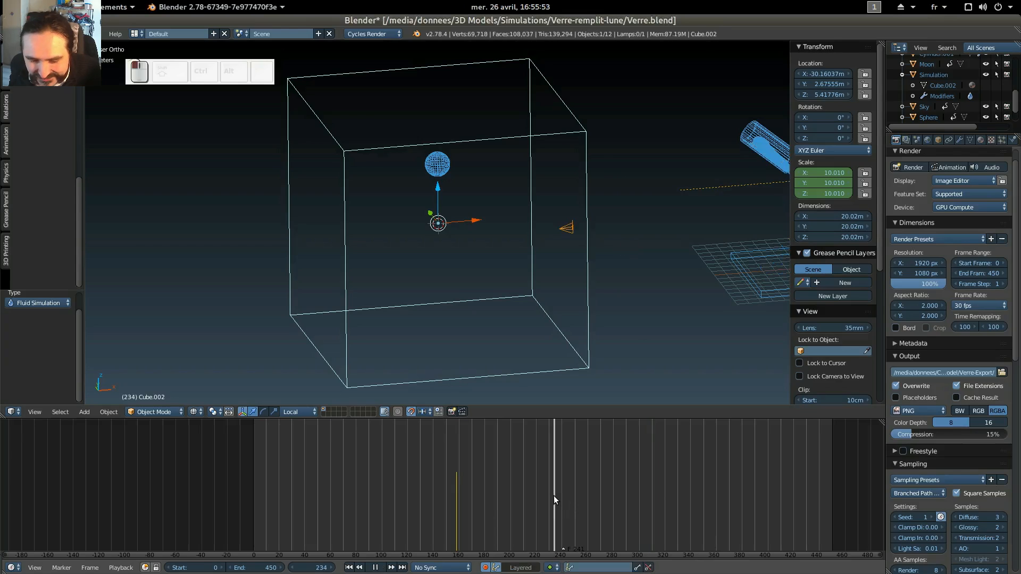
{"action": "left_click_drag", "start_coordinate": [677, 496], "coordinate": [640, 499]}
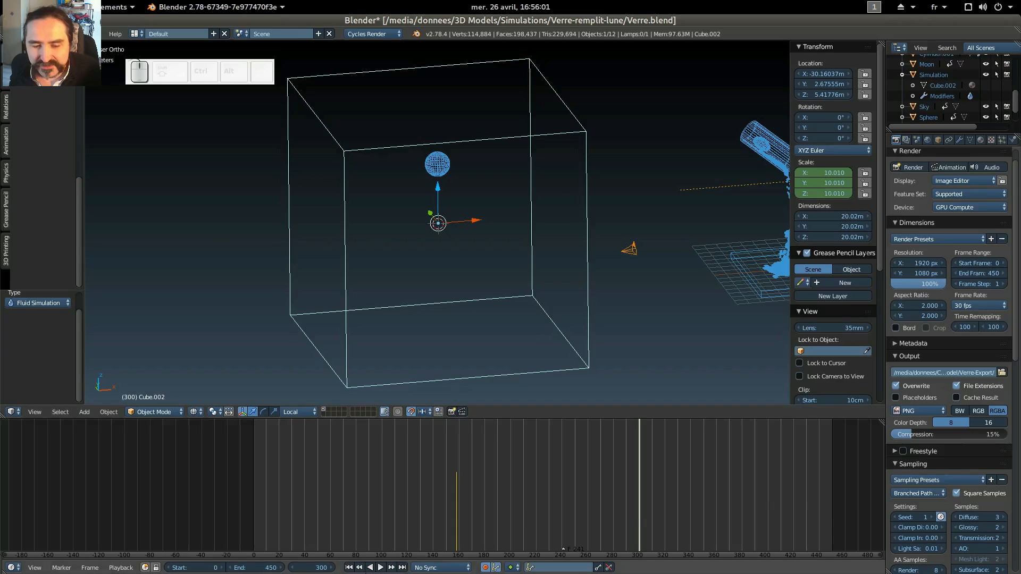
{"action": "left_click", "coordinate": [257, 569]}
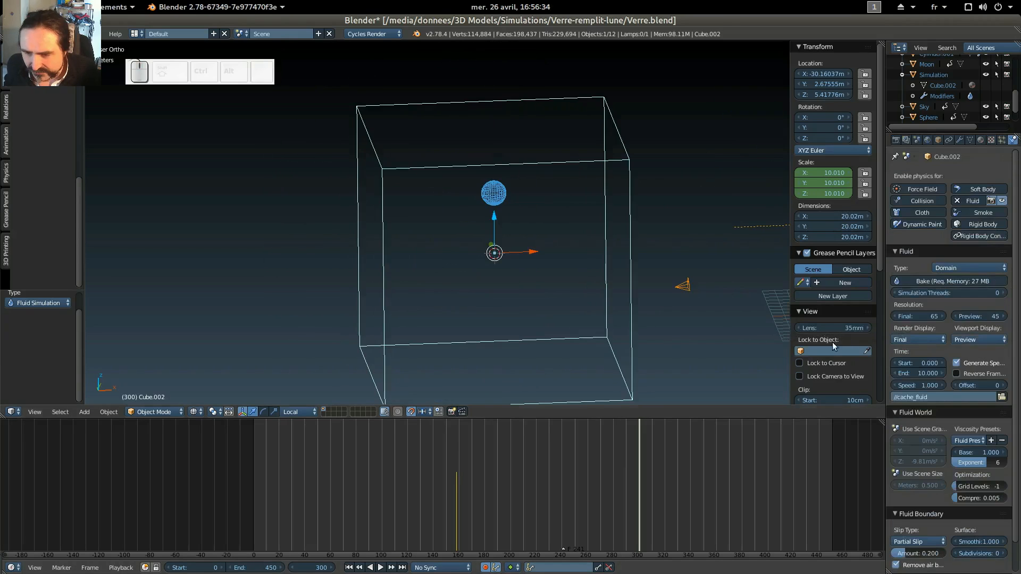
Enable Fluid physics on the small sphere inside the domain cube and set its type to Fluid.
{"action": "middle_click_drag", "start_coordinate": [688, 313], "coordinate": [716, 319]}
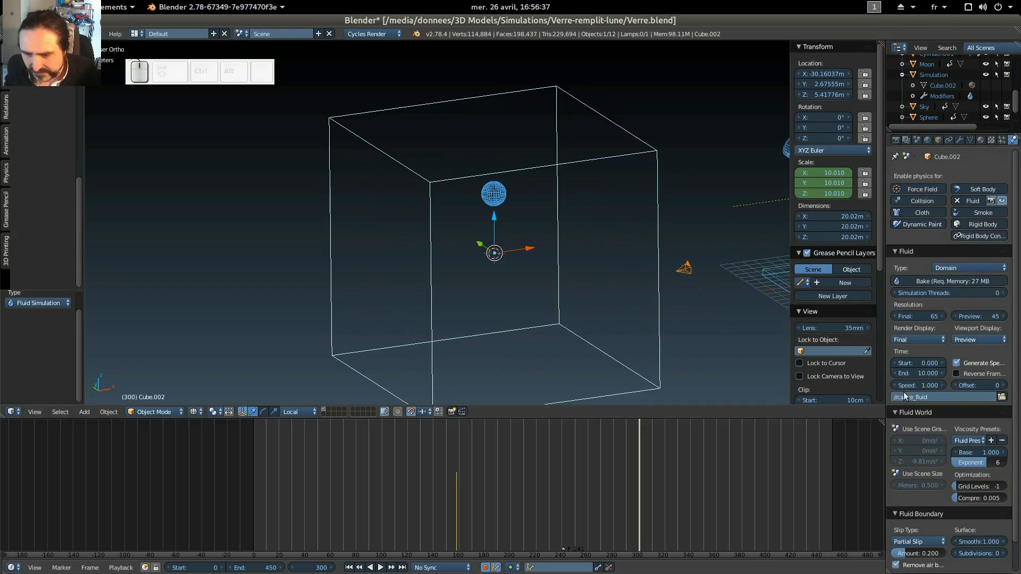
{"action": "right_click", "coordinate": [506, 200]}
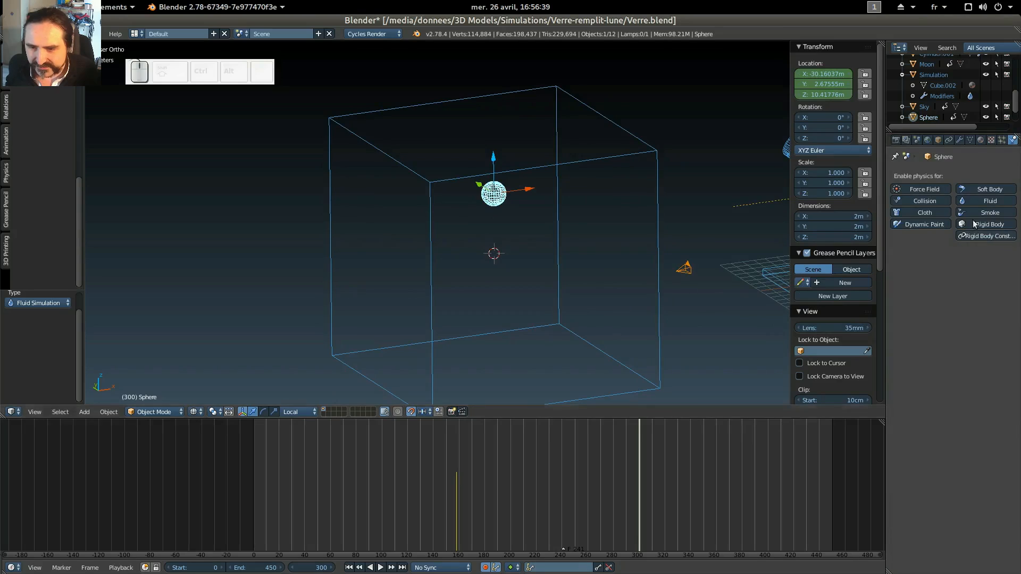
{"action": "left_click", "coordinate": [990, 200]}
{"action": "left_click", "coordinate": [983, 266]}
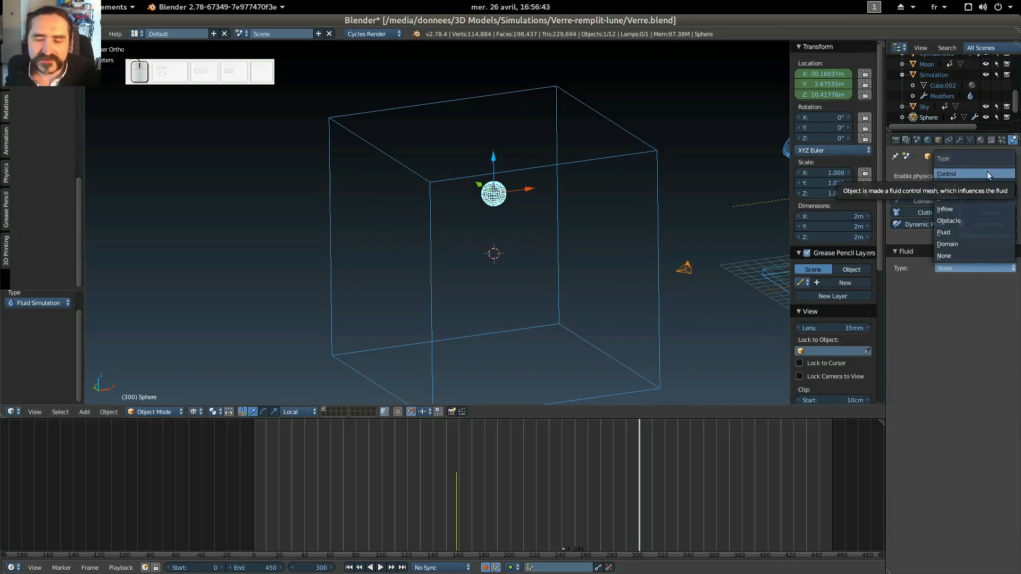
{"action": "left_click", "coordinate": [977, 256]}
{"action": "left_click", "coordinate": [978, 264]}
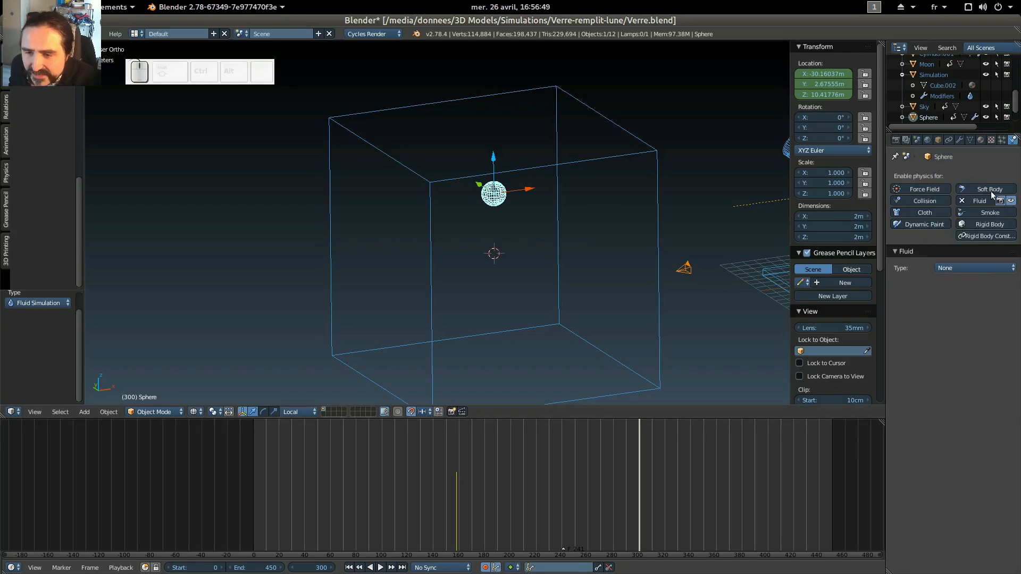
{"action": "left_click", "coordinate": [970, 267]}
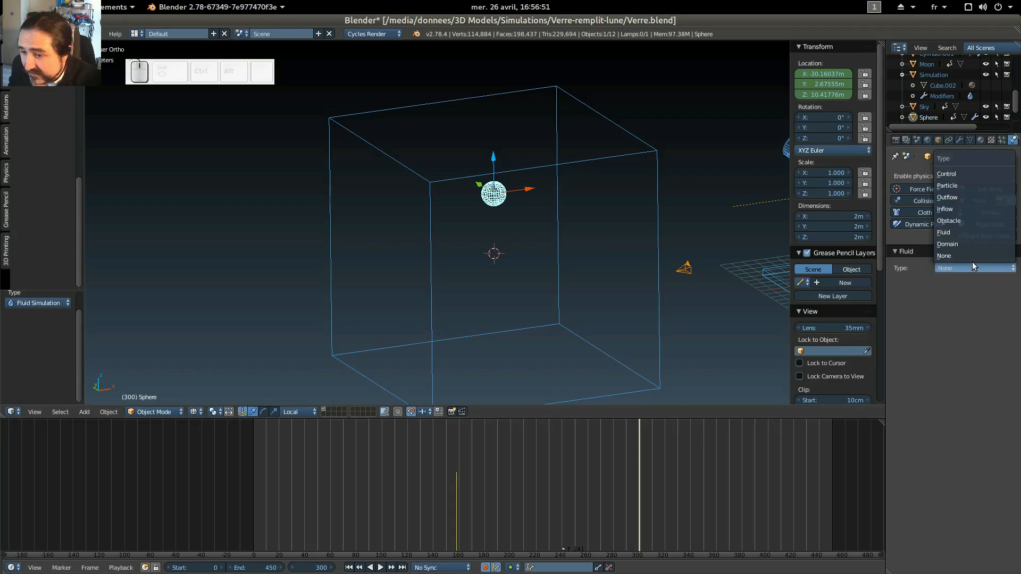
{"action": "left_click", "coordinate": [977, 232]}
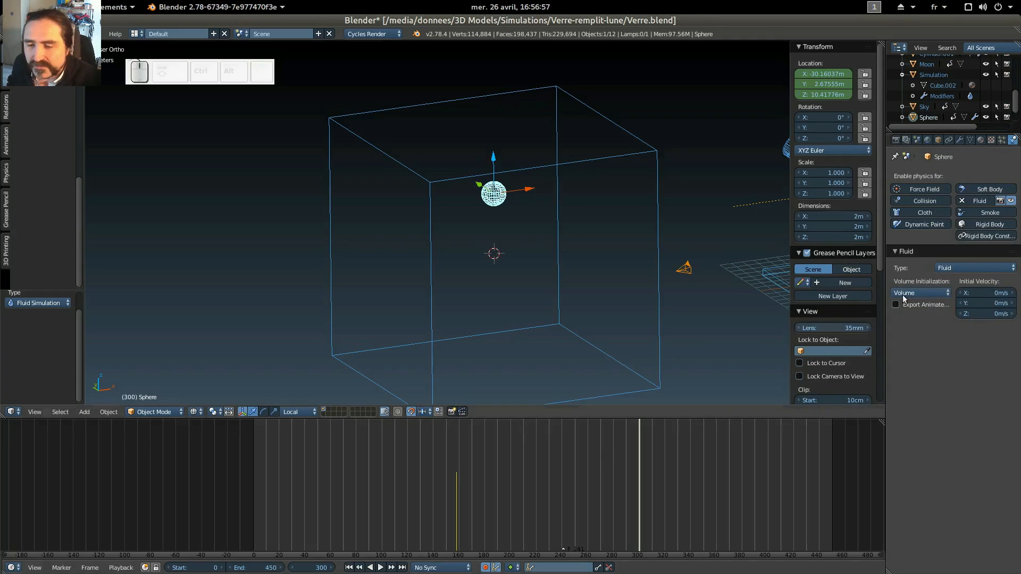
Change the sphere's fluid type to Inflow and enable Local Coordinates for its inflow velocity.
{"action": "left_click", "coordinate": [953, 268]}
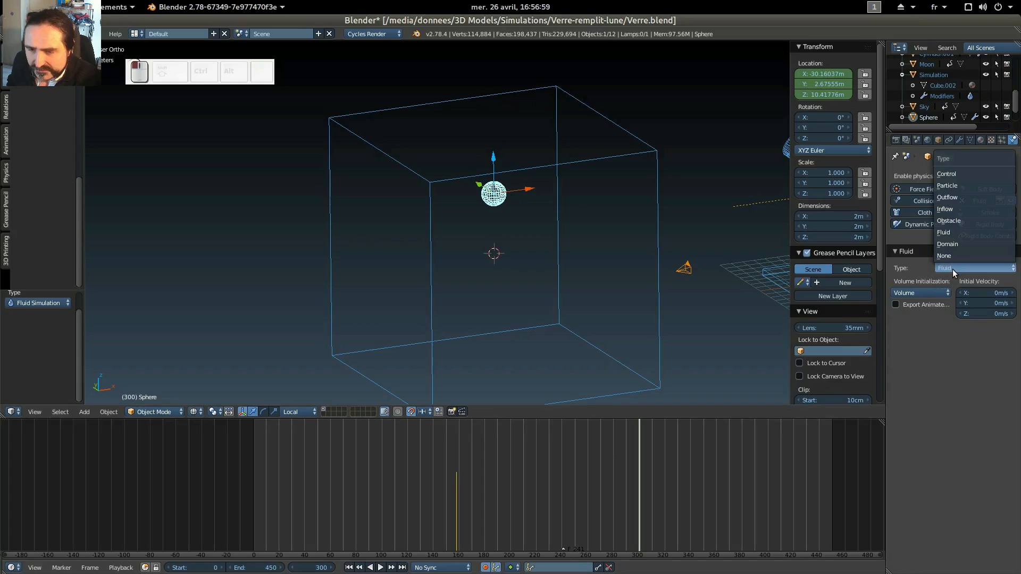
{"action": "left_click", "coordinate": [965, 210]}
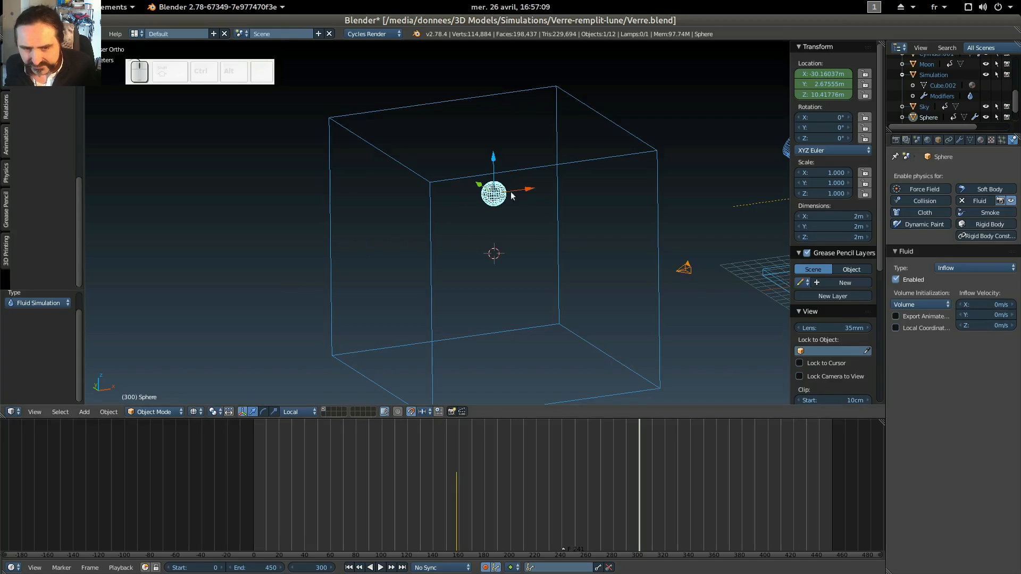
{"action": "left_click", "coordinate": [920, 329]}
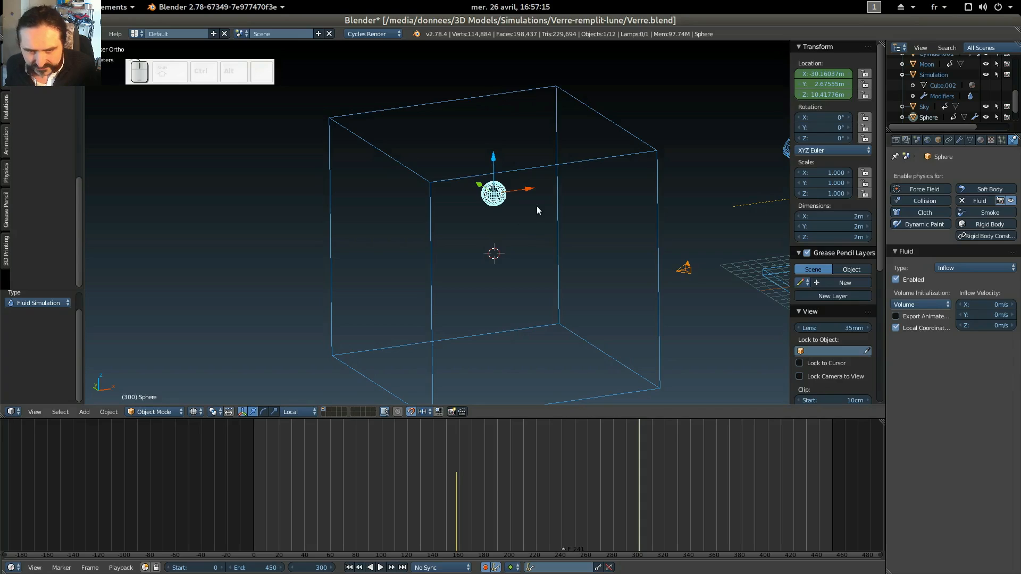
Rotate the sphere 180° in the right side view so its local Z axis points downward.
{"action": "key", "text": "KP_3"}
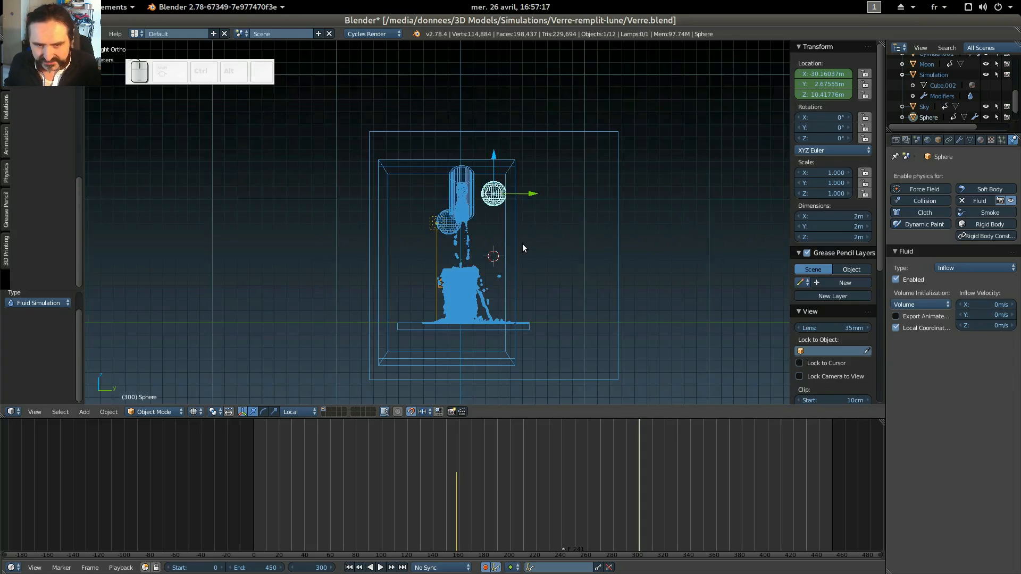
{"action": "key", "text": "r"}
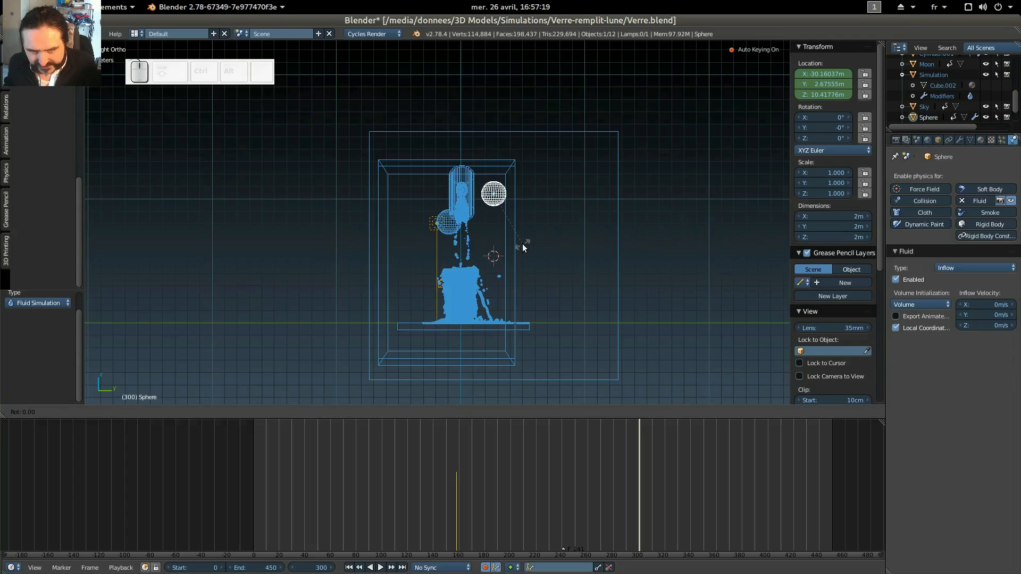
{"action": "type", "text": "180"}
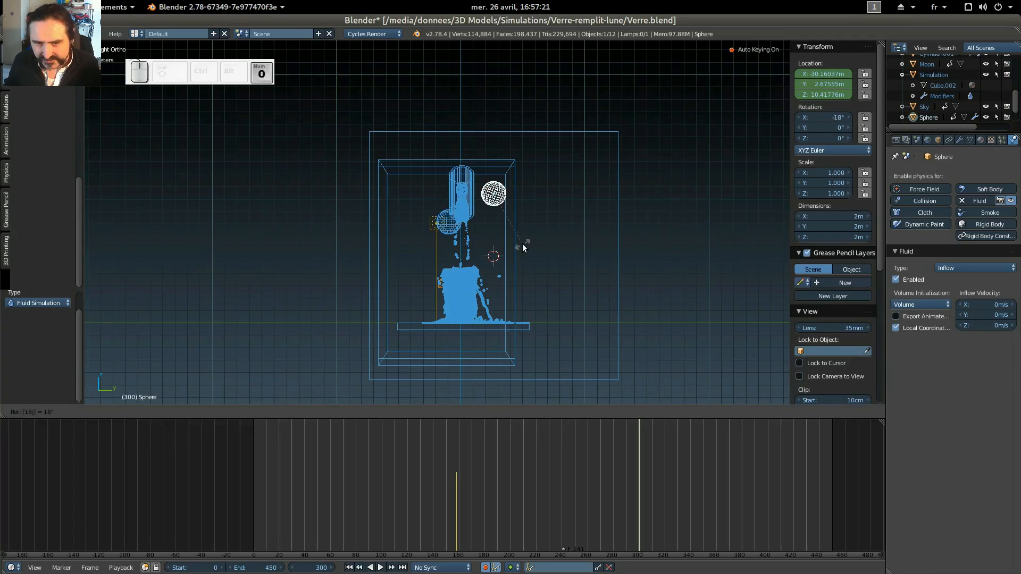
{"action": "key", "text": "Return"}
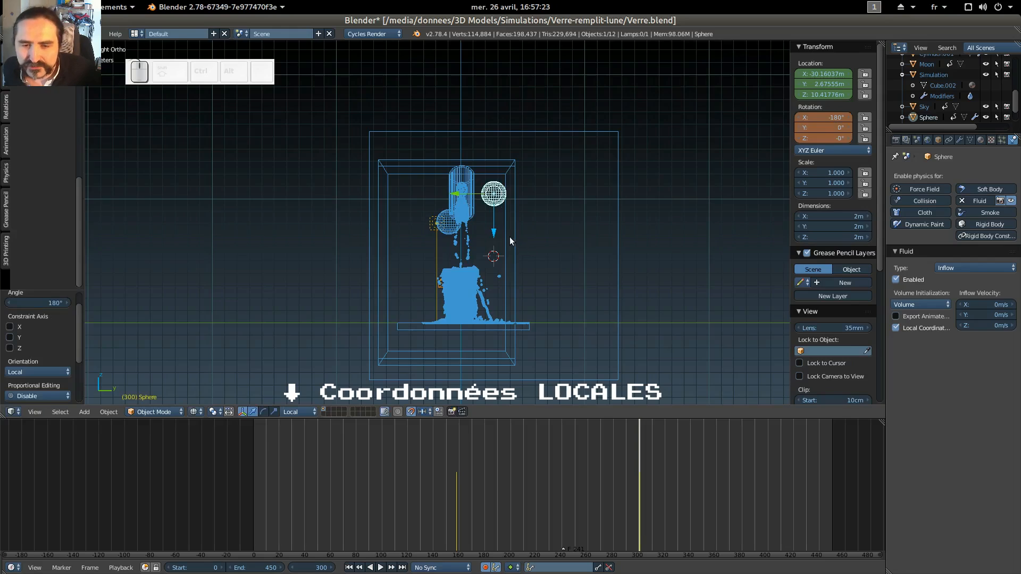
{"action": "left_click", "coordinate": [985, 328]}
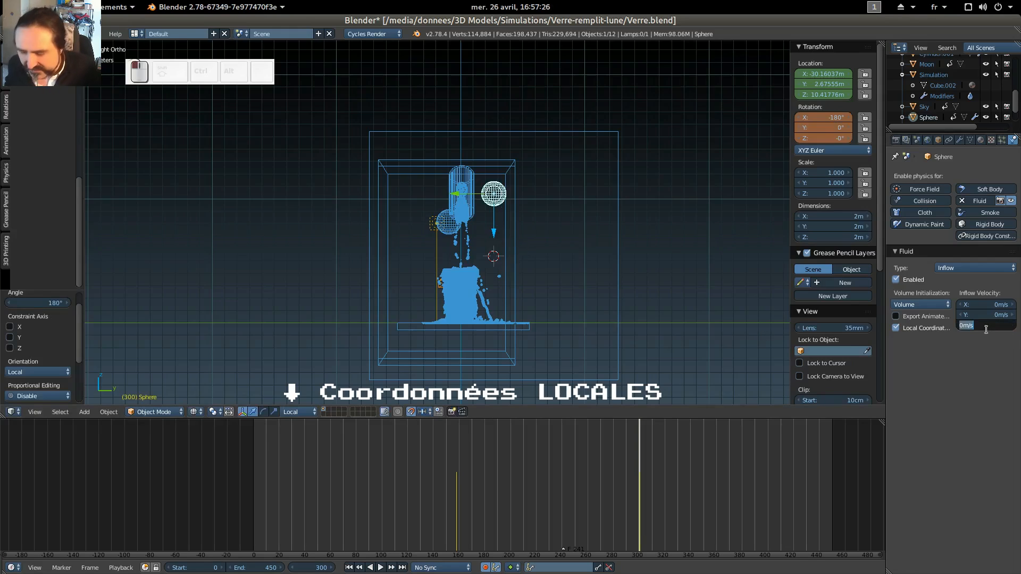
{"action": "left_click", "coordinate": [617, 216]}
Rotate the sphere in the right side view by 15° and again by -75°, reaching an X rotation of -120°.
{"action": "key", "text": "r"}
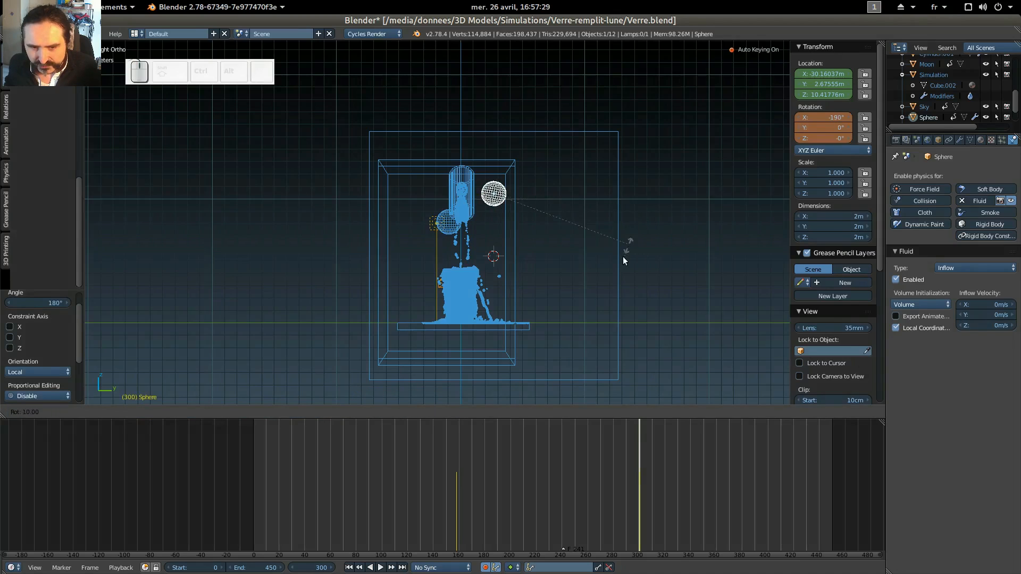
{"action": "left_click", "coordinate": [612, 257]}
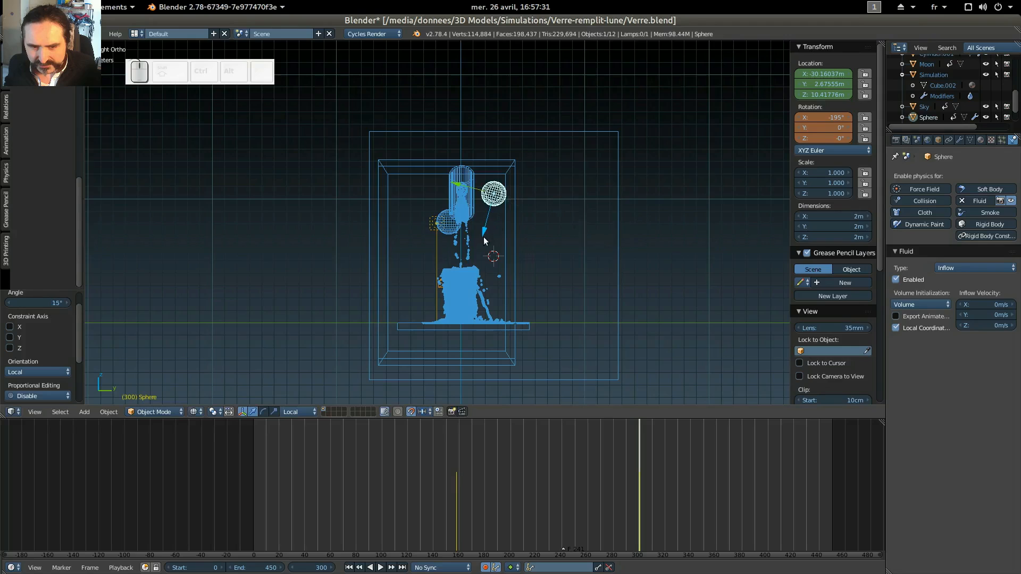
{"action": "key", "text": "r"}
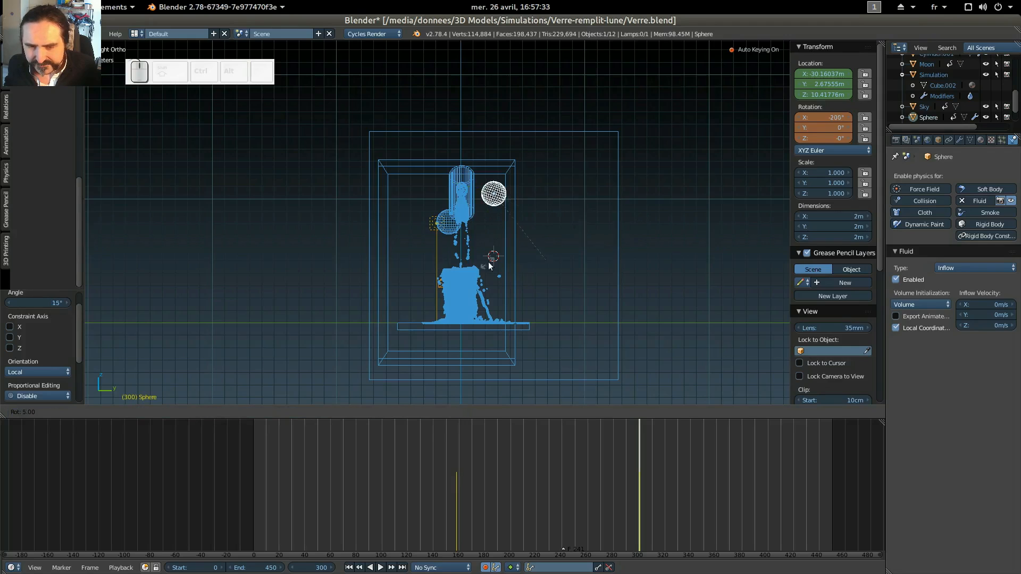
{"action": "left_click", "coordinate": [630, 124]}
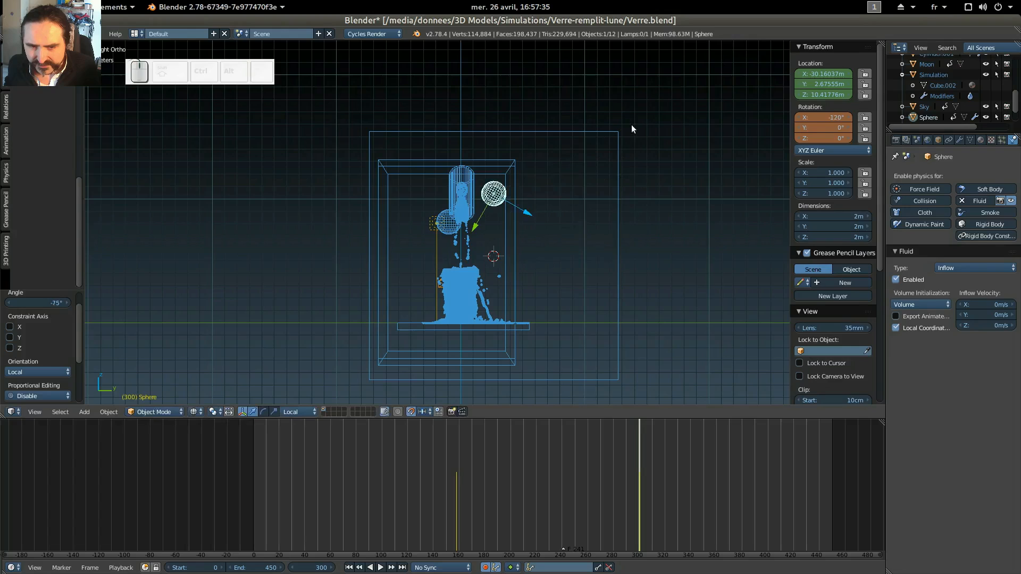
Set the sphere's inflow velocity Z to 1 m/s and its volume initialization to Shell.
{"action": "left_click", "coordinate": [981, 325]}
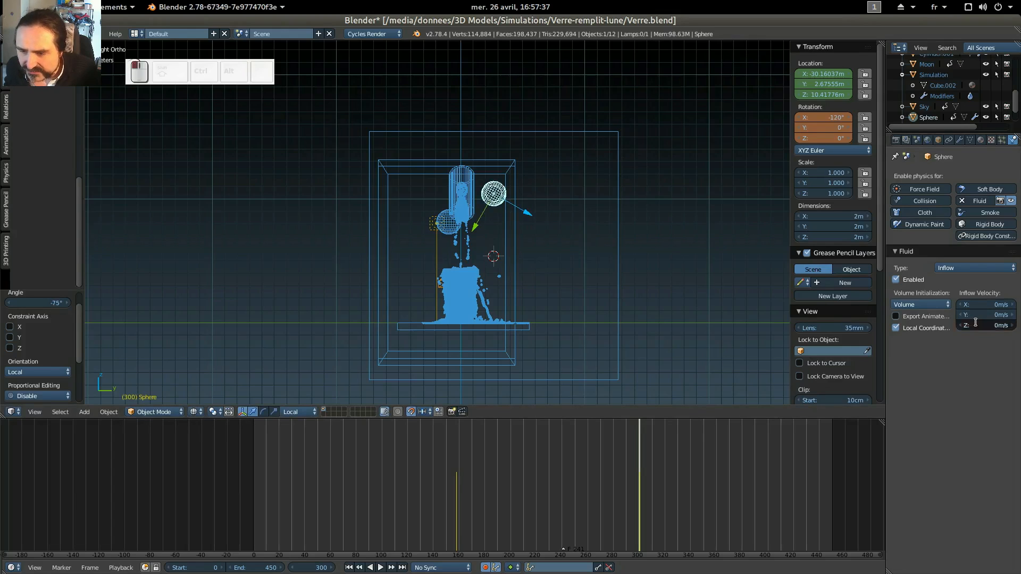
{"action": "type", "text": "1"}
{"action": "key", "text": "Return"}
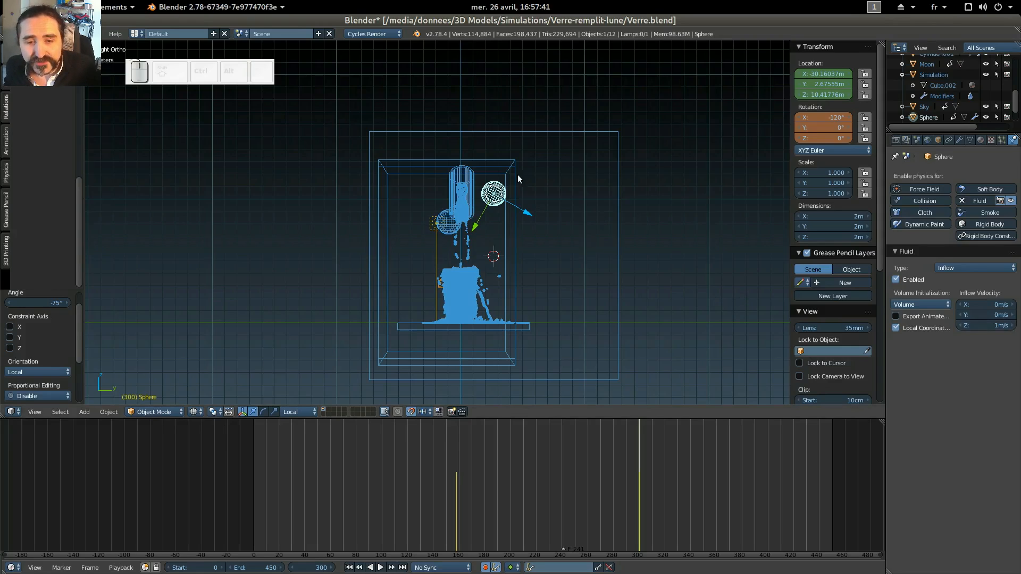
{"action": "left_click", "coordinate": [912, 301]}
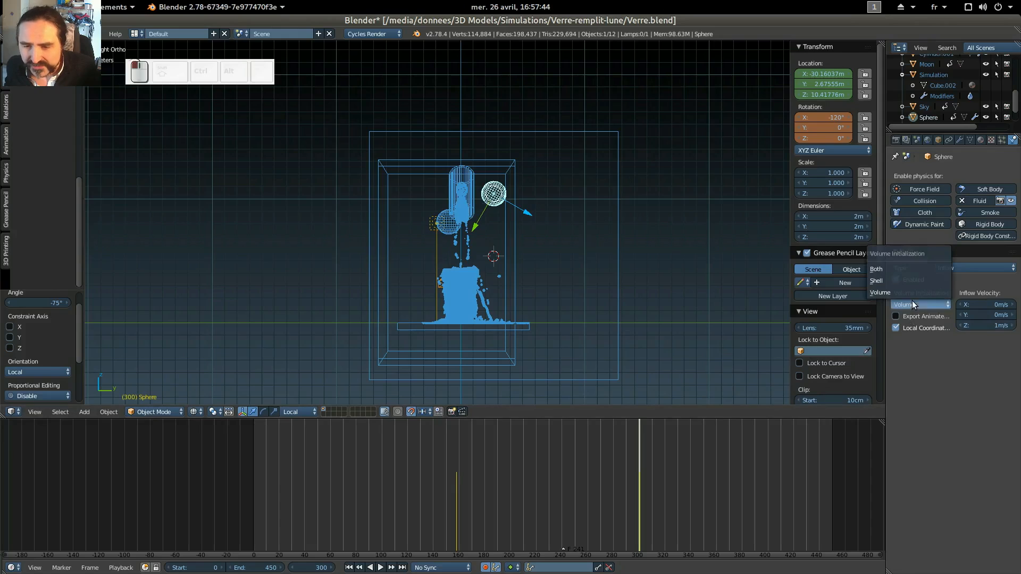
{"action": "left_click", "coordinate": [892, 281]}
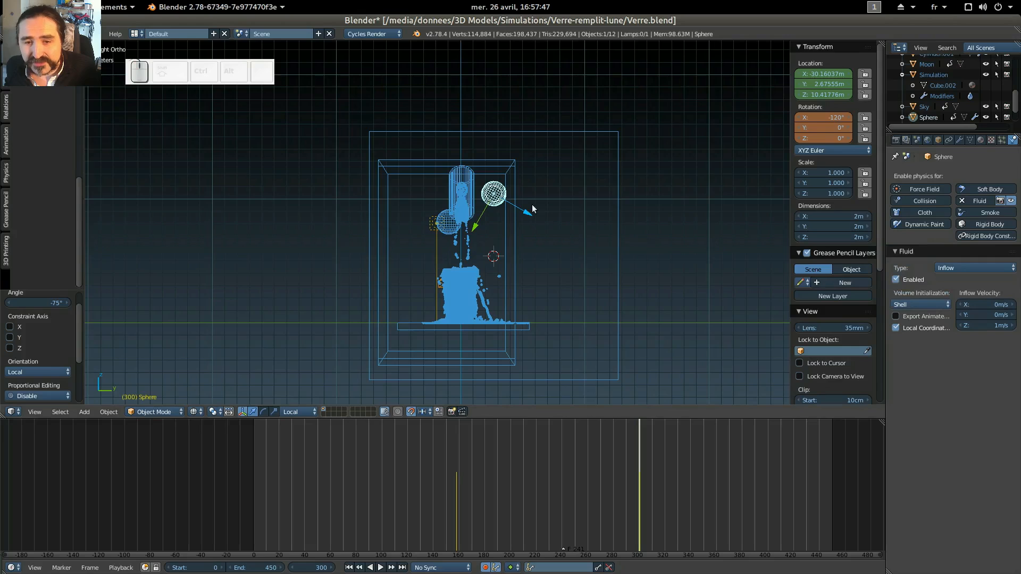
Move the sphere in the front view by -2 m in X and 2 m in Z, near the domain cube's centre.
{"action": "key", "text": "g"}
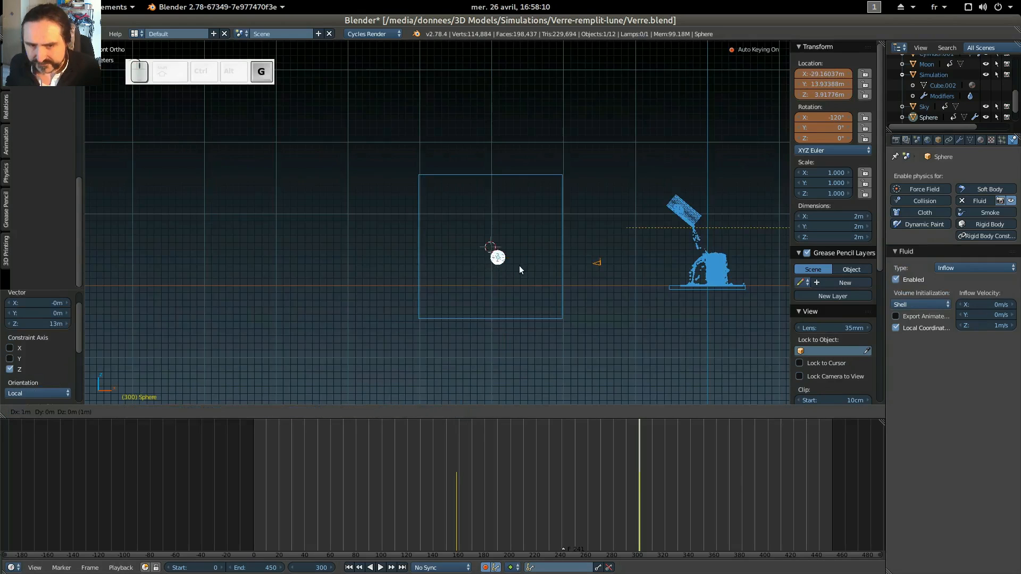
{"action": "left_click", "coordinate": [493, 253]}
{"action": "key", "text": "KP_1"}
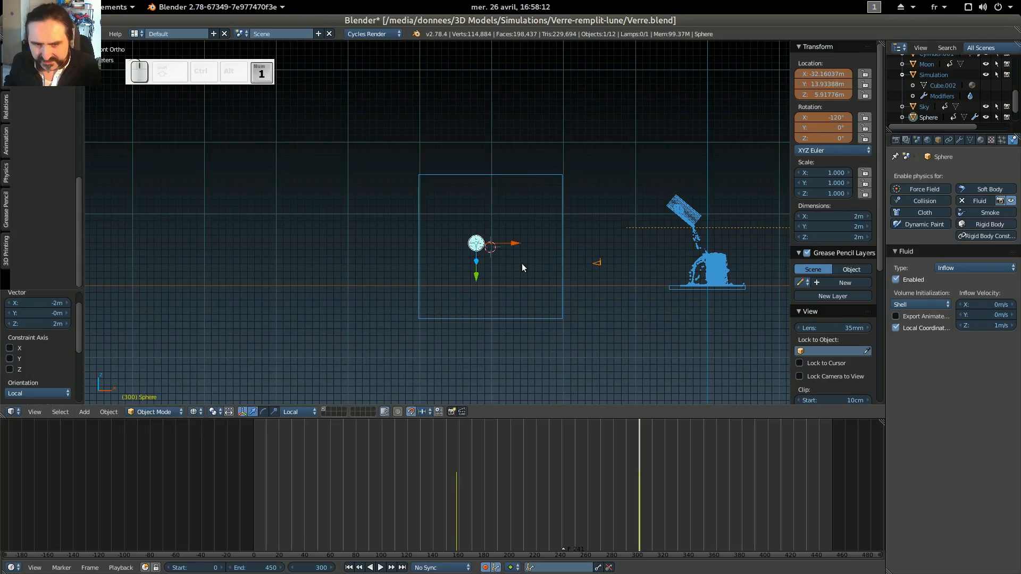
{"action": "left_click", "coordinate": [537, 210]}
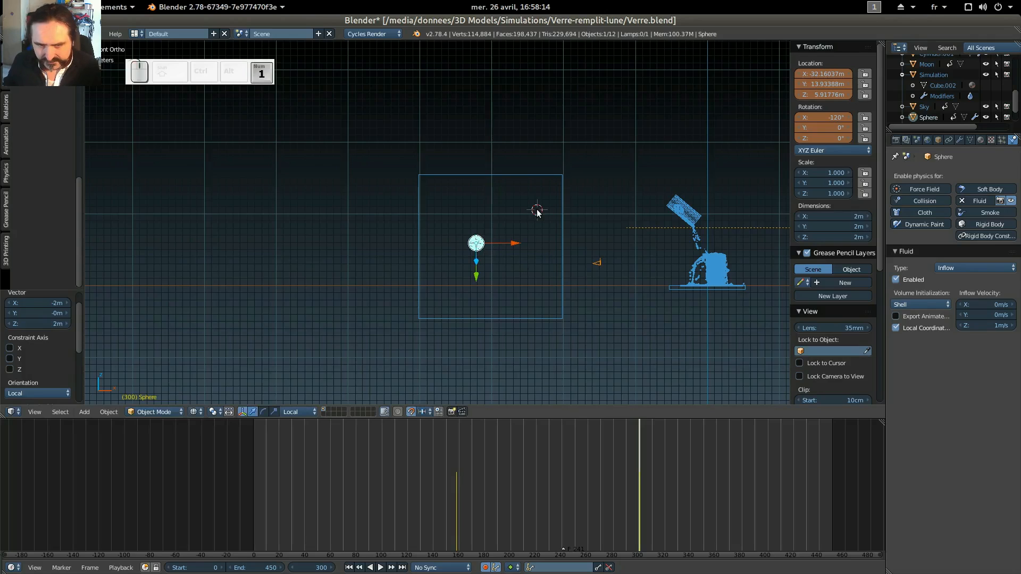
Move the sphere -10 m along Y in the right side view so it sits inside the domain cube.
{"action": "middle_click_drag", "start_coordinate": [441, 237], "coordinate": [537, 233]}
{"action": "key", "text": "ctrl+KP_3"}
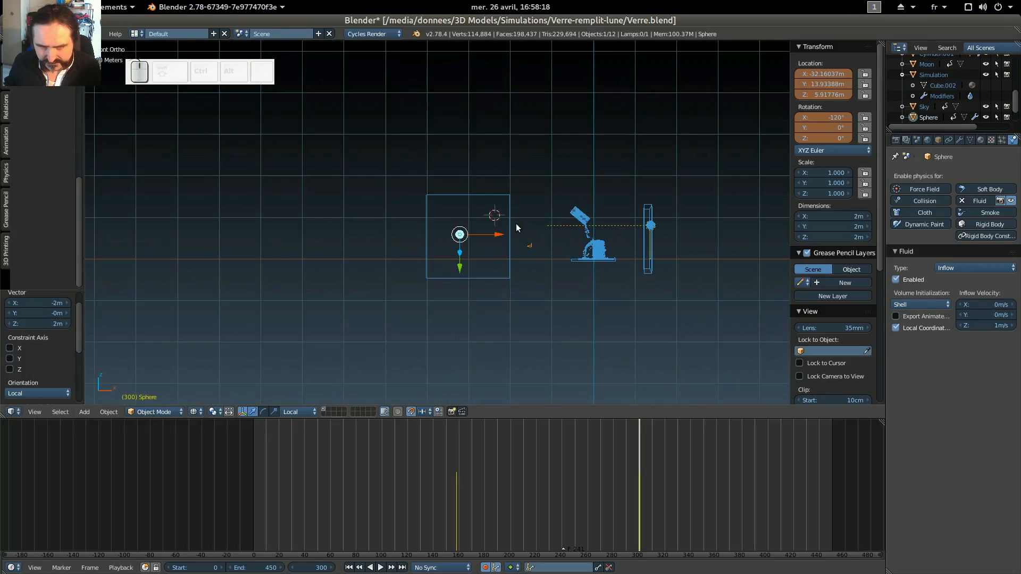
{"action": "key", "text": "KP_3"}
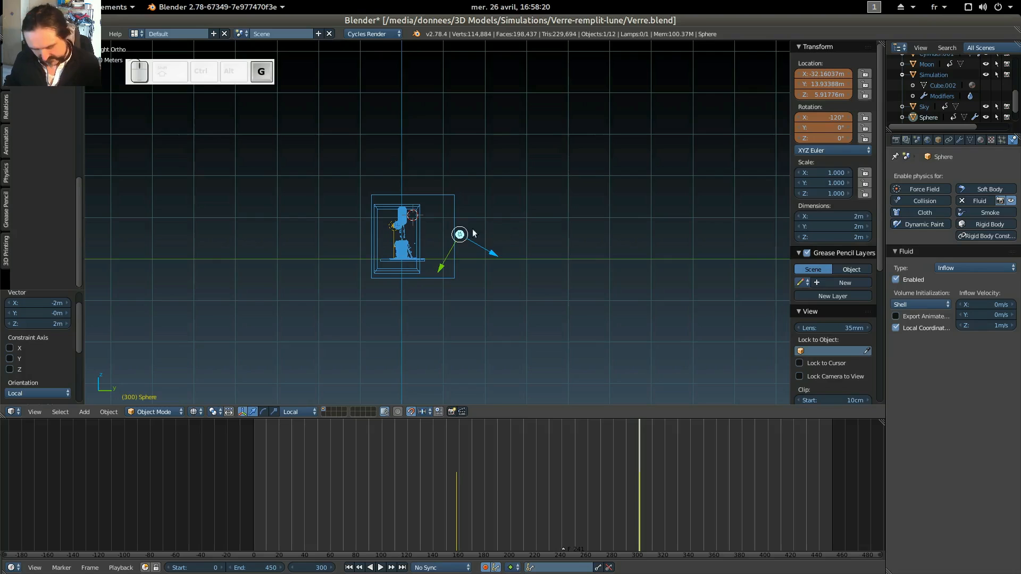
{"action": "key", "text": "g"}
{"action": "left_click", "coordinate": [451, 226]}
{"action": "middle_click_drag", "start_coordinate": [451, 226], "coordinate": [505, 184]}
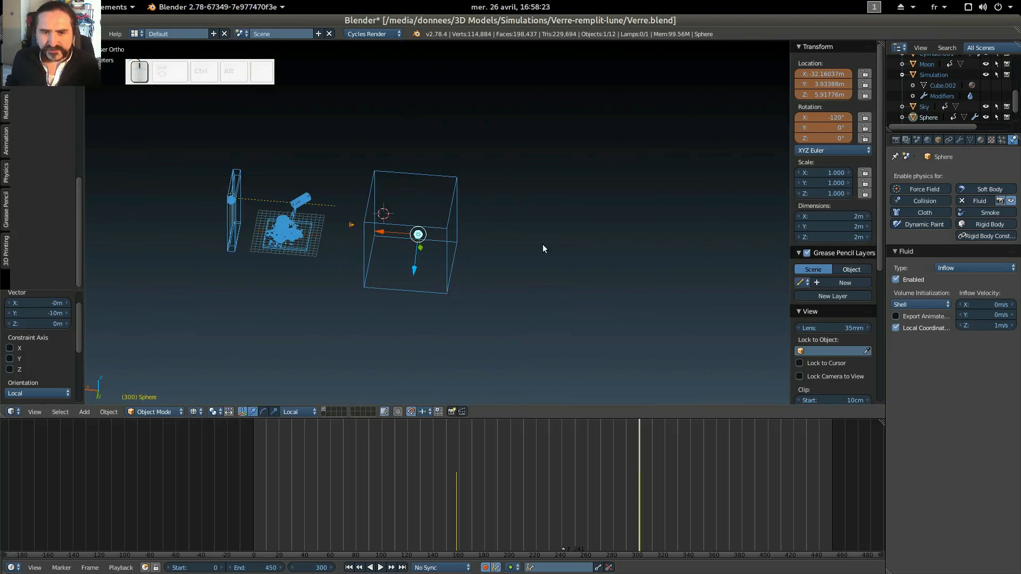
{"action": "middle_click_drag", "start_coordinate": [542, 244], "coordinate": [554, 269]}
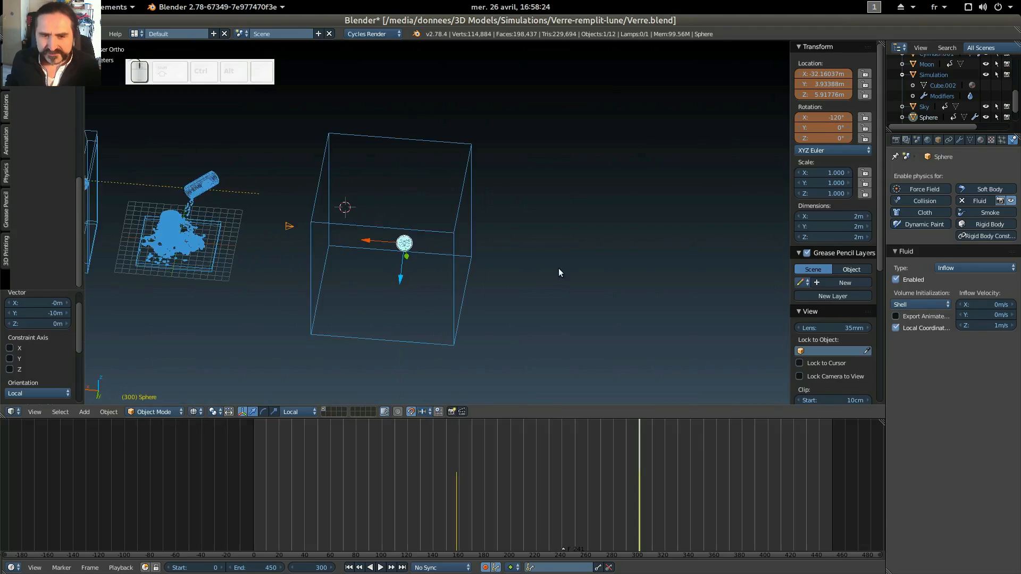
Delete the old Simulation fluid mesh and the remaining object above the grid.
{"action": "key", "text": "Delete"}
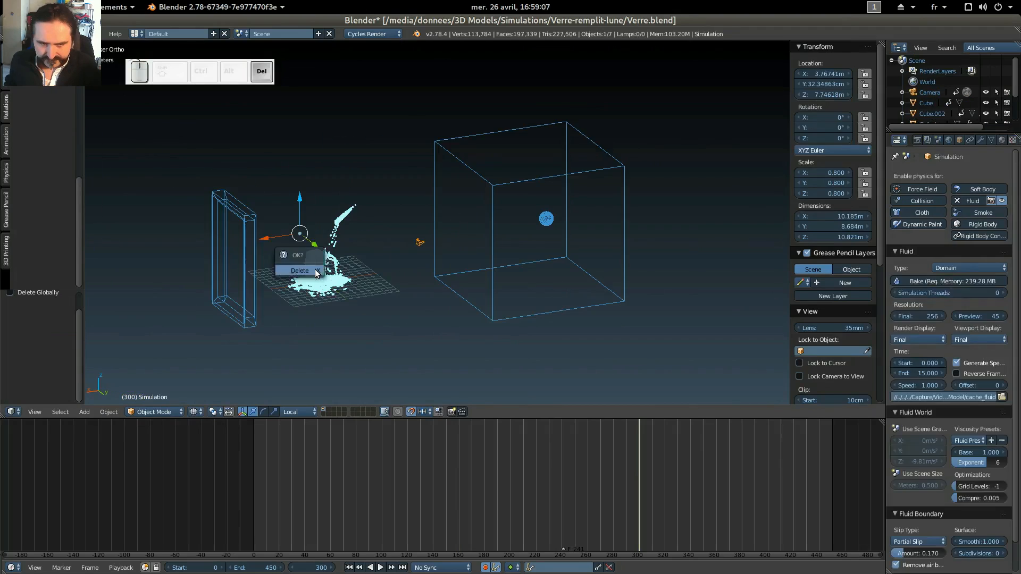
{"action": "left_click", "coordinate": [316, 273]}
{"action": "right_click", "coordinate": [316, 272]}
{"action": "key", "text": "Delete"}
{"action": "left_click", "coordinate": [308, 273]}
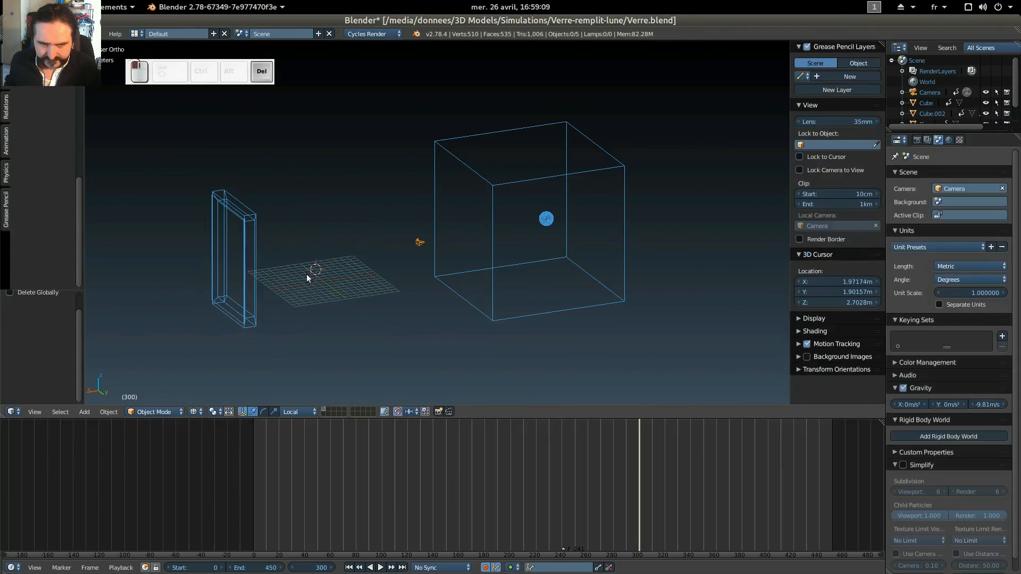
Delete the two nested frame objects standing beside the grid.
{"action": "right_click", "coordinate": [244, 252]}
{"action": "key", "text": "Delete"}
{"action": "left_click", "coordinate": [248, 247]}
{"action": "right_click", "coordinate": [247, 247]}
{"action": "key", "text": "Delete"}
{"action": "left_click", "coordinate": [247, 247]}
Select the fluid domain cube and set its final resolution to 200.
{"action": "middle_click_drag", "start_coordinate": [567, 252], "coordinate": [563, 291]}
{"action": "scroll", "coordinate": [777, 185], "scroll_direction": "up", "scroll_amount": 5}
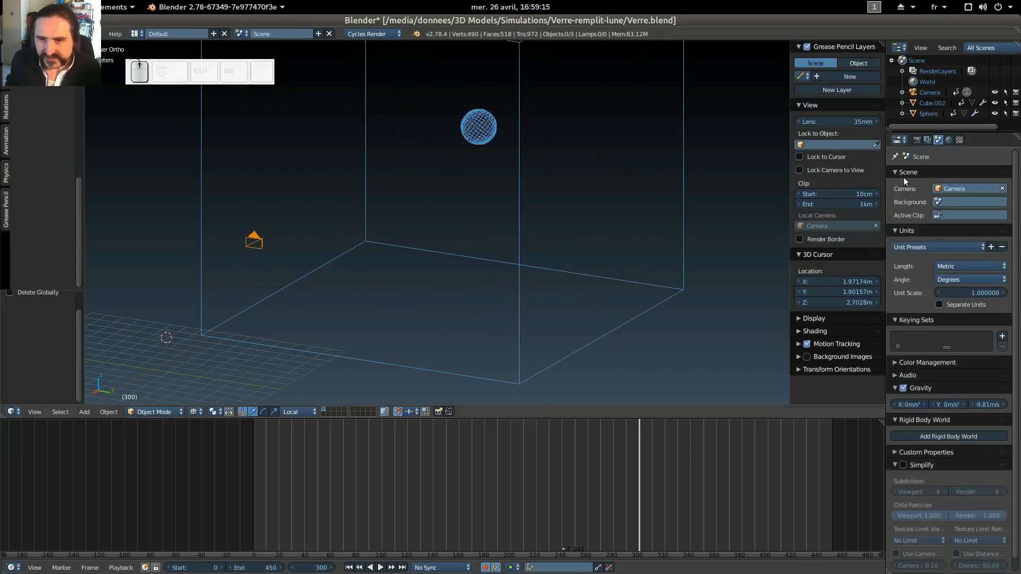
{"action": "right_click", "coordinate": [522, 150]}
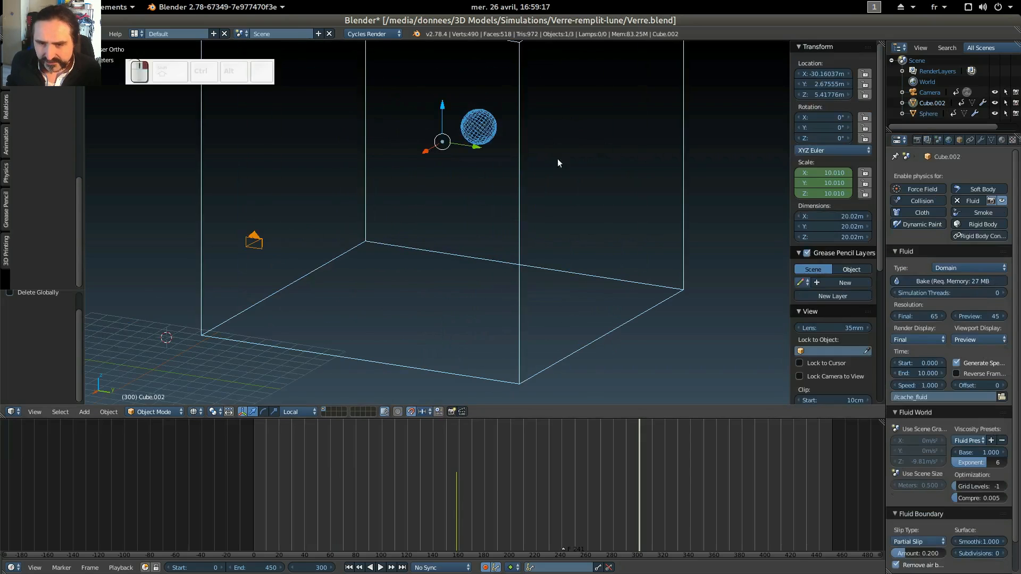
{"action": "scroll", "coordinate": [637, 190], "scroll_direction": "down", "scroll_amount": 3}
{"action": "middle_click_drag", "start_coordinate": [590, 186], "coordinate": [604, 225], "text": "shift"}
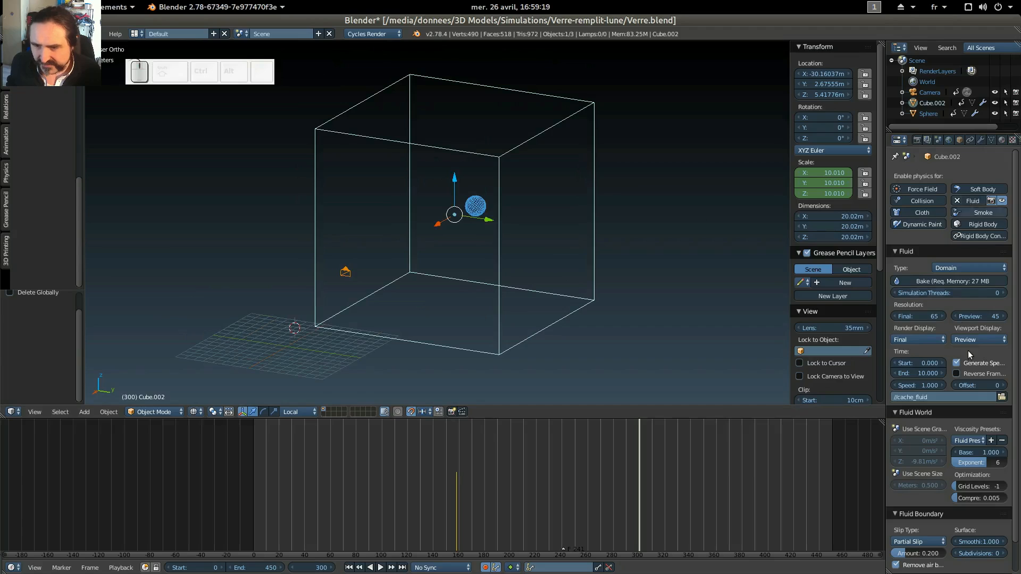
{"action": "scroll", "coordinate": [974, 340], "scroll_direction": "down", "scroll_amount": 1}
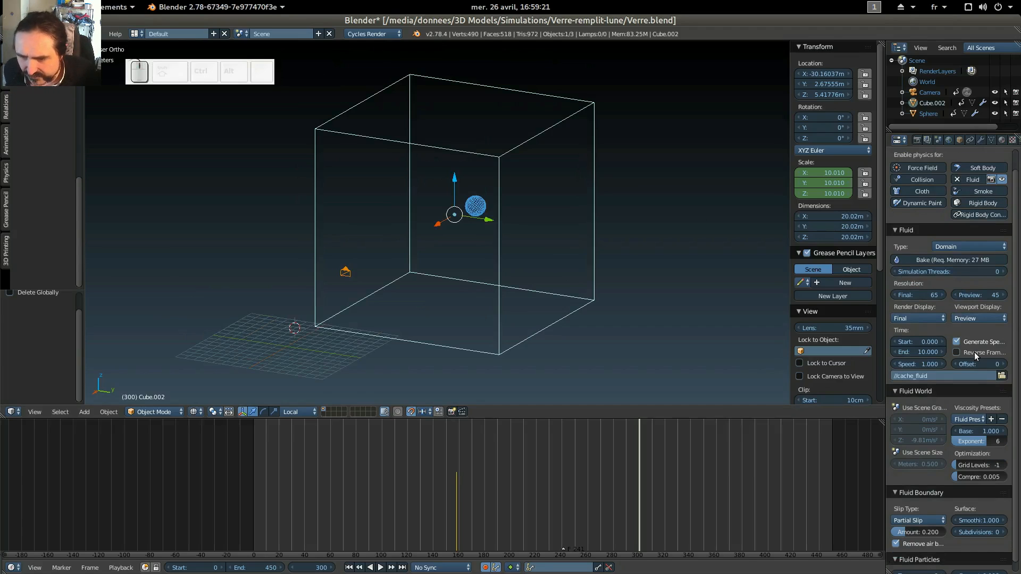
{"action": "left_click", "coordinate": [918, 296]}
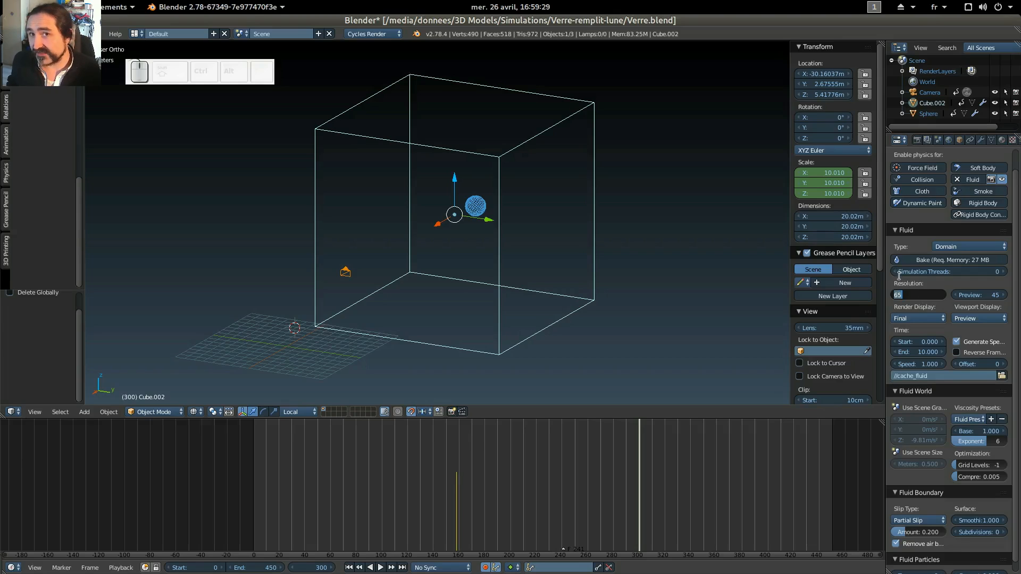
{"action": "type", "text": "200"}
{"action": "key", "text": "KP_Enter"}
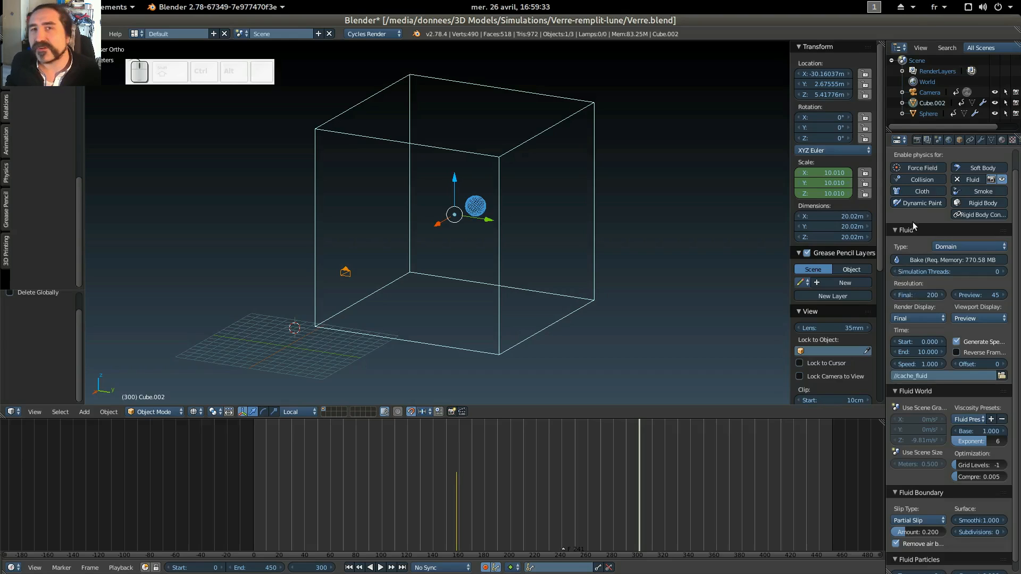
Bake the fluid simulation of the domain cube.
{"action": "scroll", "coordinate": [656, 205], "scroll_direction": "up", "scroll_amount": 3}
{"action": "middle_click_drag", "start_coordinate": [732, 248], "coordinate": [751, 270]}
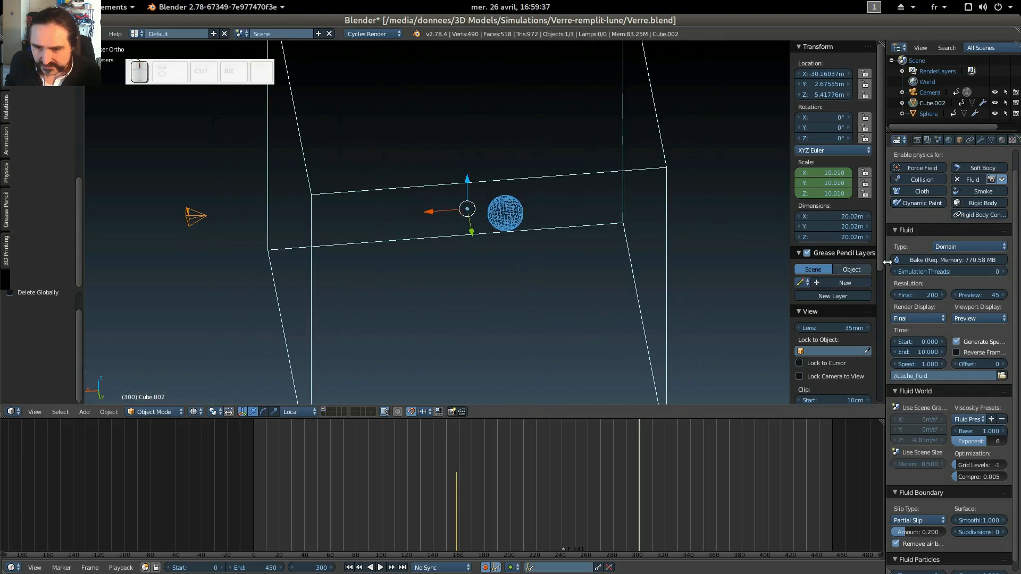
{"action": "left_click", "coordinate": [916, 263]}
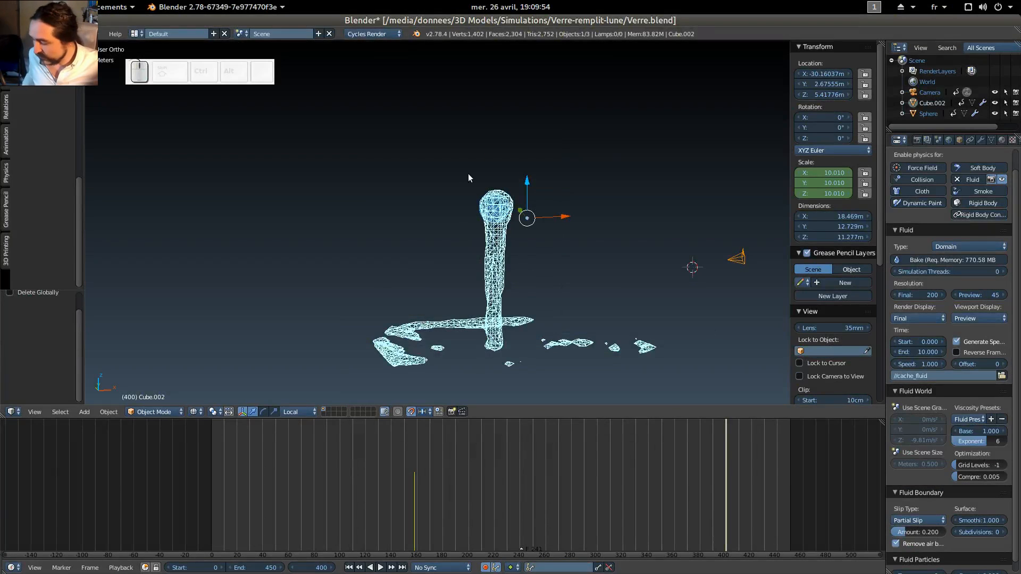
Scrub through the baked fluid animation between frames 251 and 287, ending on the keyframe at frame 158.
{"action": "left_click_drag", "start_coordinate": [364, 470], "coordinate": [535, 484]}
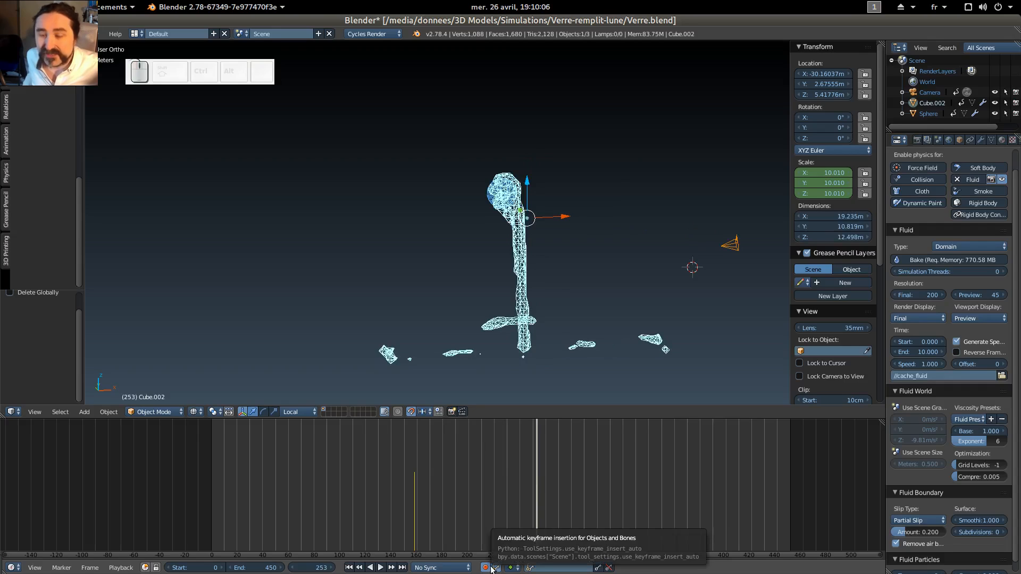
{"action": "left_click_drag", "start_coordinate": [443, 449], "coordinate": [581, 468]}
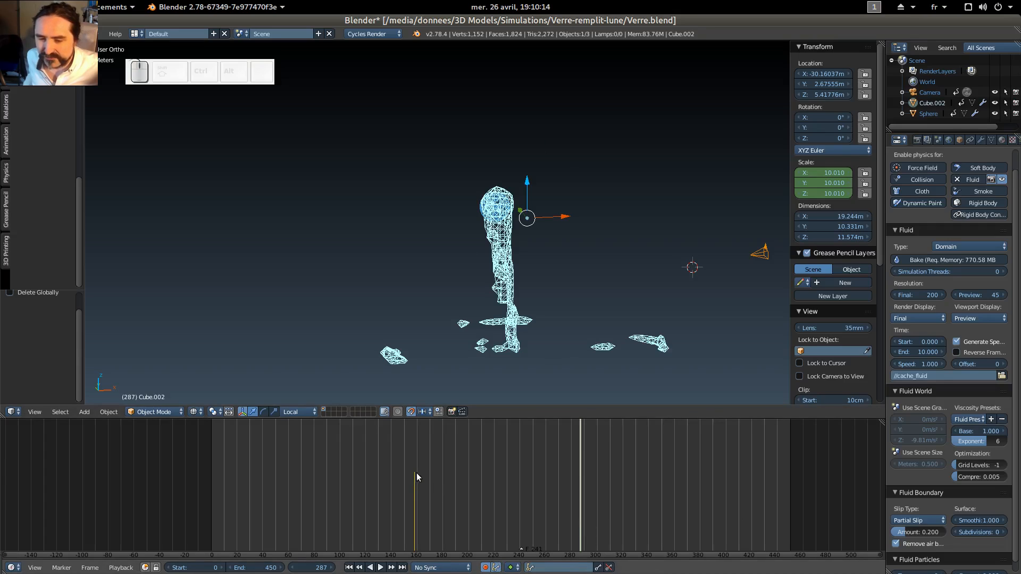
{"action": "left_click", "coordinate": [533, 458]}
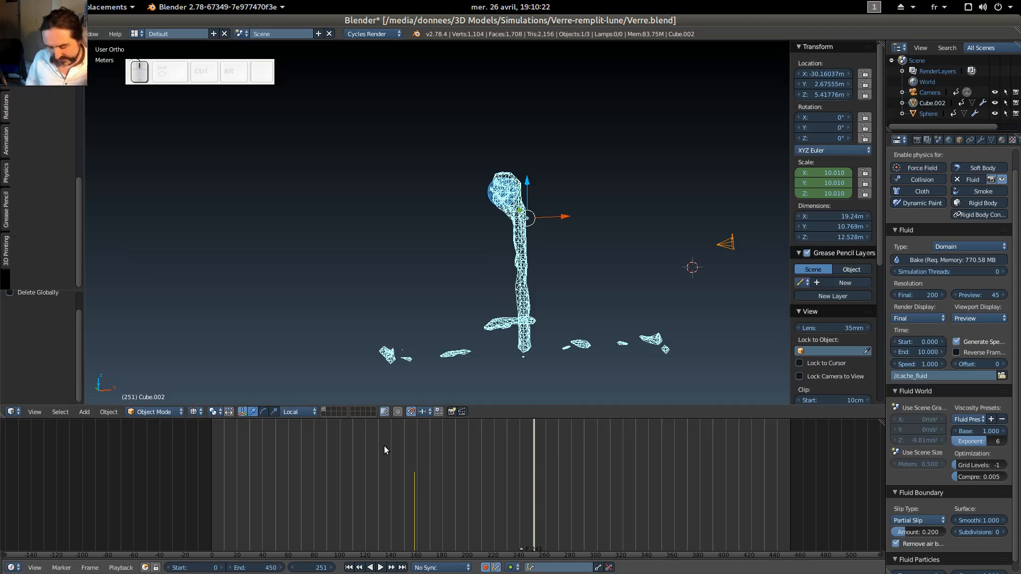
{"action": "key", "text": "alt"}
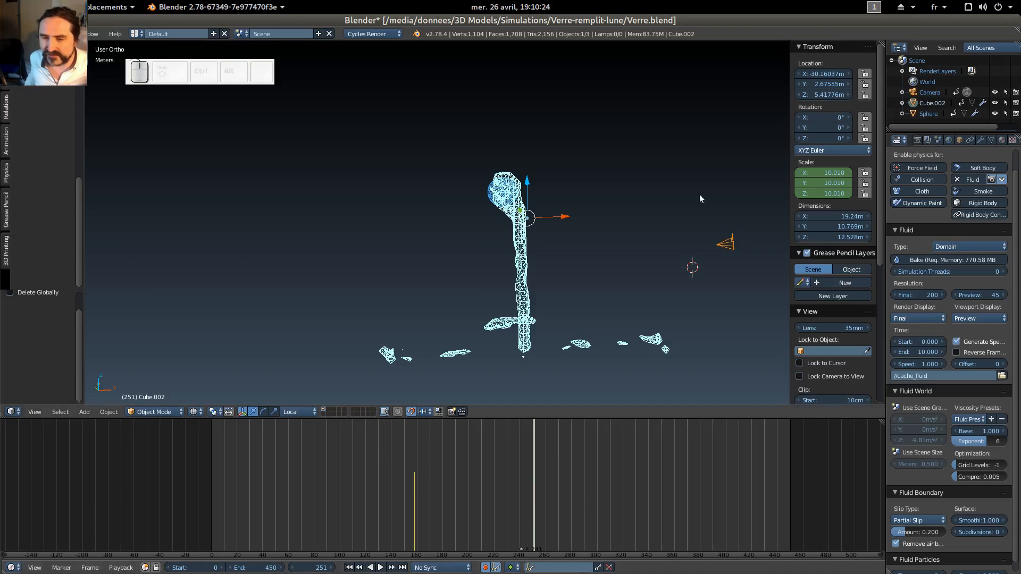
{"action": "key", "text": "alt+i"}
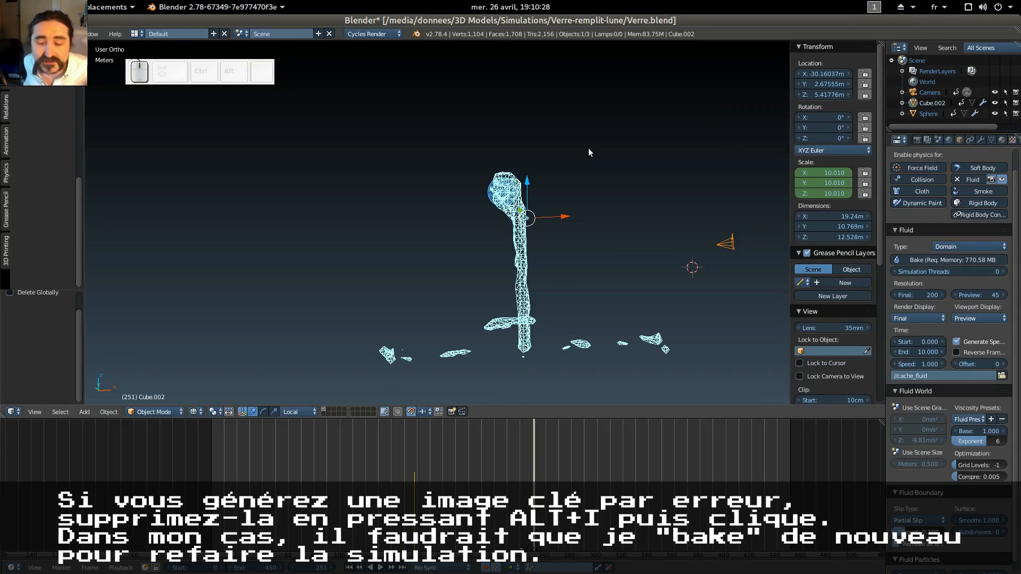
{"action": "left_click_drag", "start_coordinate": [507, 486], "coordinate": [413, 471]}
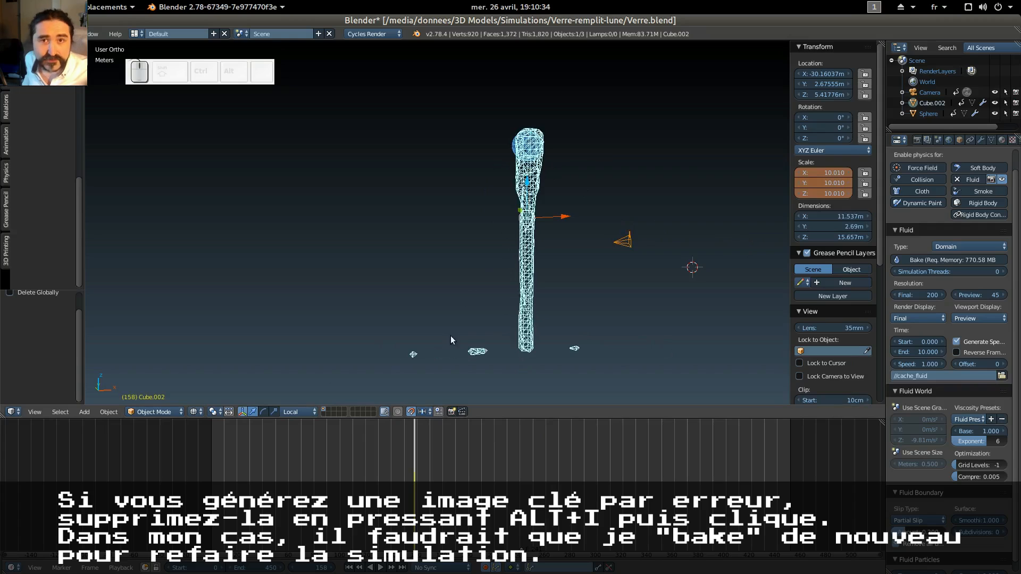
Scrub the baked animation to frame 83 and examine the falling fluid from several angles.
{"action": "left_click_drag", "start_coordinate": [318, 471], "coordinate": [662, 484]}
{"action": "left_click_drag", "start_coordinate": [455, 483], "coordinate": [318, 468]}
{"action": "middle_click_drag", "start_coordinate": [448, 318], "coordinate": [496, 319]}
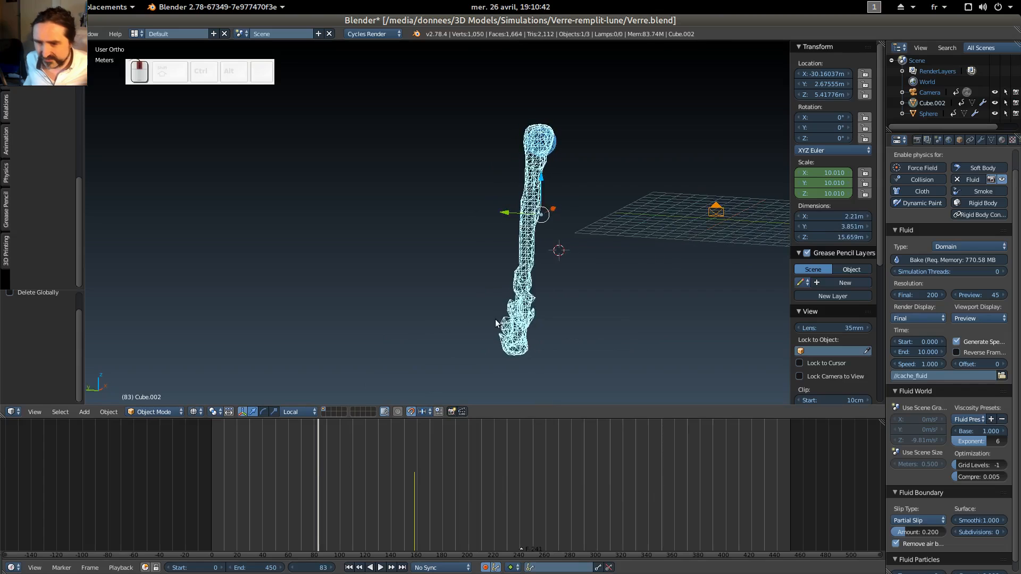
{"action": "middle_click_drag", "start_coordinate": [691, 269], "coordinate": [560, 286]}
{"action": "scroll", "coordinate": [636, 272], "scroll_direction": "up", "scroll_amount": 2}
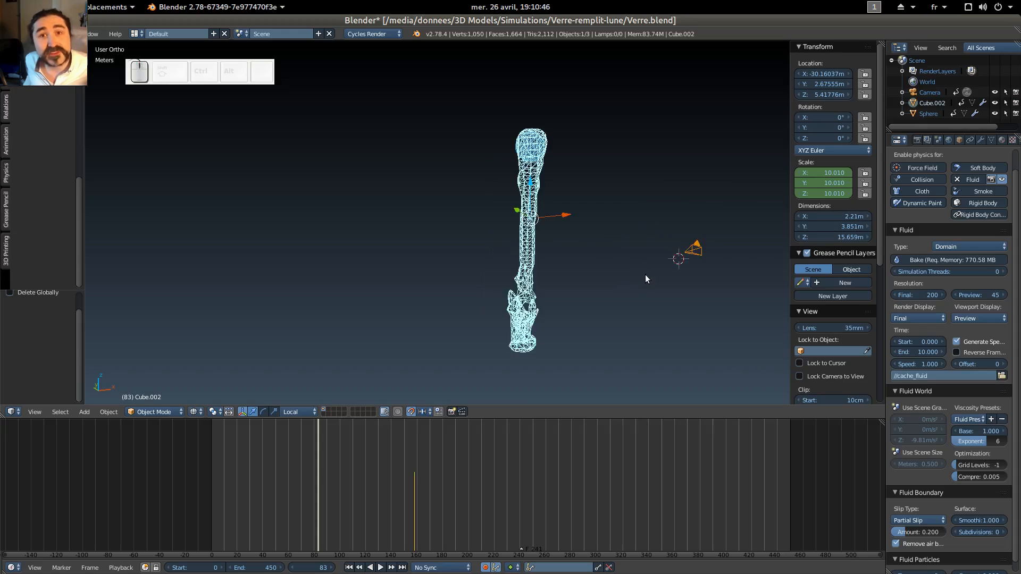
{"action": "middle_click_drag", "start_coordinate": [632, 283], "coordinate": [609, 283]}
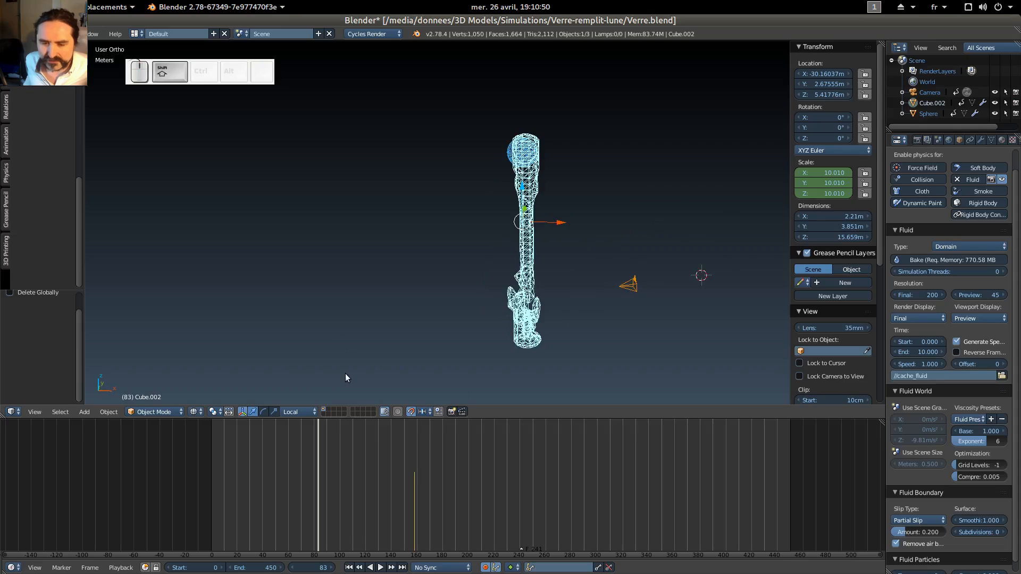
Add a cylinder mesh and scale it uniformly to 3.1.
{"action": "key", "text": "shift+a"}
{"action": "mouse_move", "coordinate": [347, 372]}
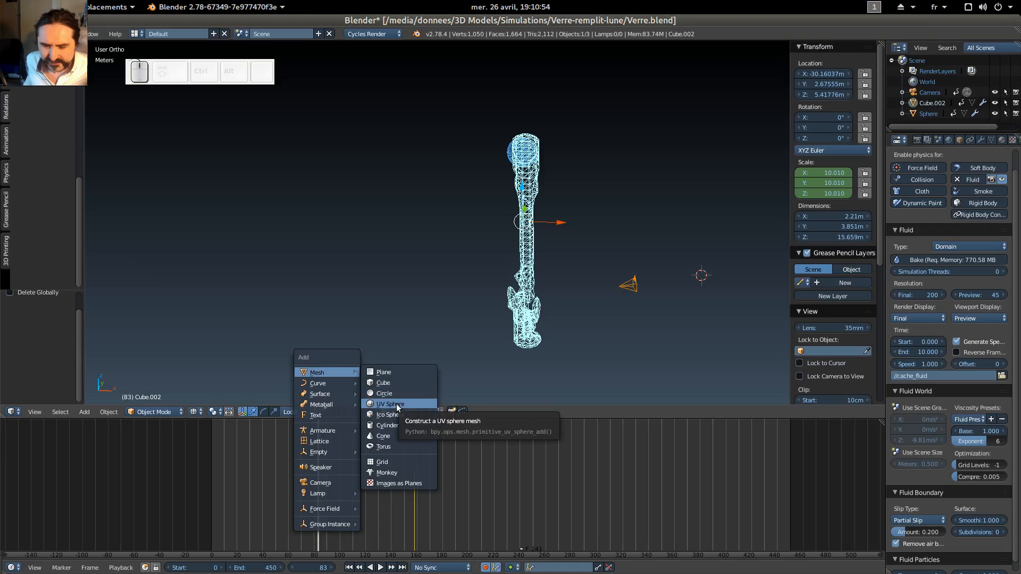
{"action": "left_click", "coordinate": [395, 423]}
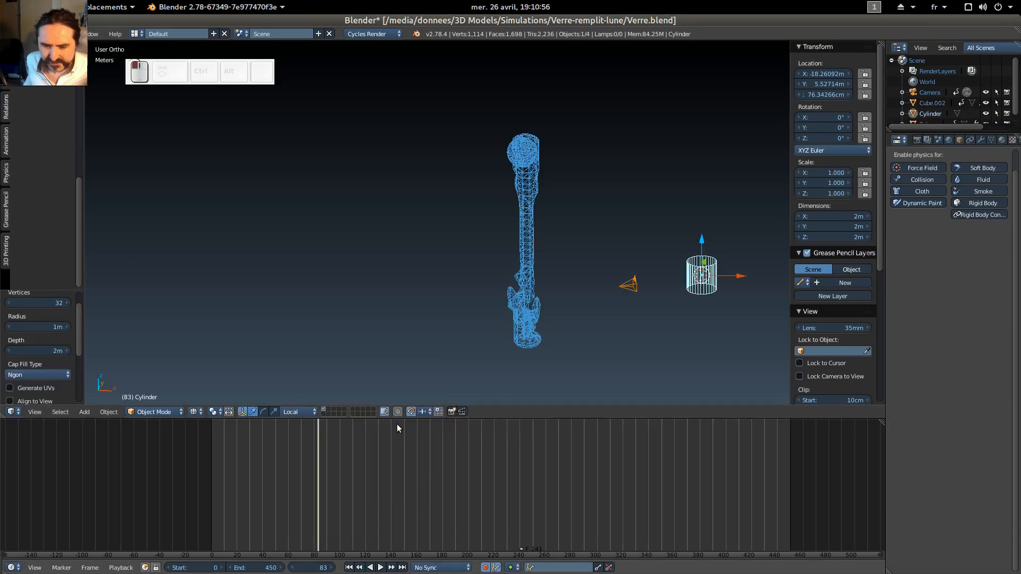
{"action": "scroll", "coordinate": [716, 336], "scroll_direction": "down", "scroll_amount": 2}
{"action": "key", "text": "s"}
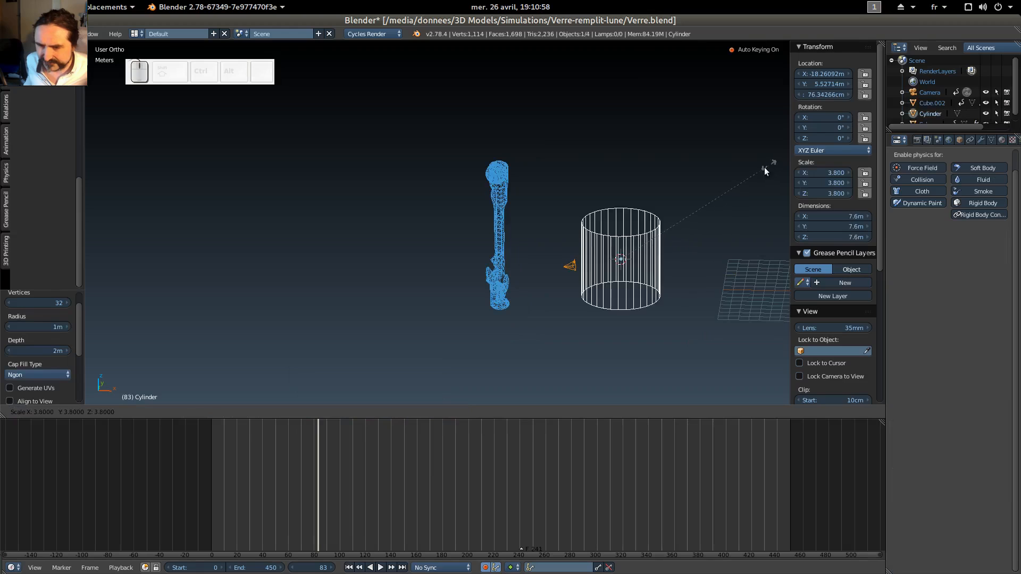
{"action": "left_click", "coordinate": [717, 281]}
Edit the cylinder's mesh and inset its top face by about 17.5 cm to form a rim.
{"action": "middle_click_drag", "start_coordinate": [686, 279], "coordinate": [684, 257]}
{"action": "middle_click_drag", "start_coordinate": [684, 257], "coordinate": [558, 338], "text": "shift"}
{"action": "middle_click_drag", "start_coordinate": [558, 338], "coordinate": [582, 250]}
{"action": "scroll", "coordinate": [604, 351], "scroll_direction": "up", "scroll_amount": 3}
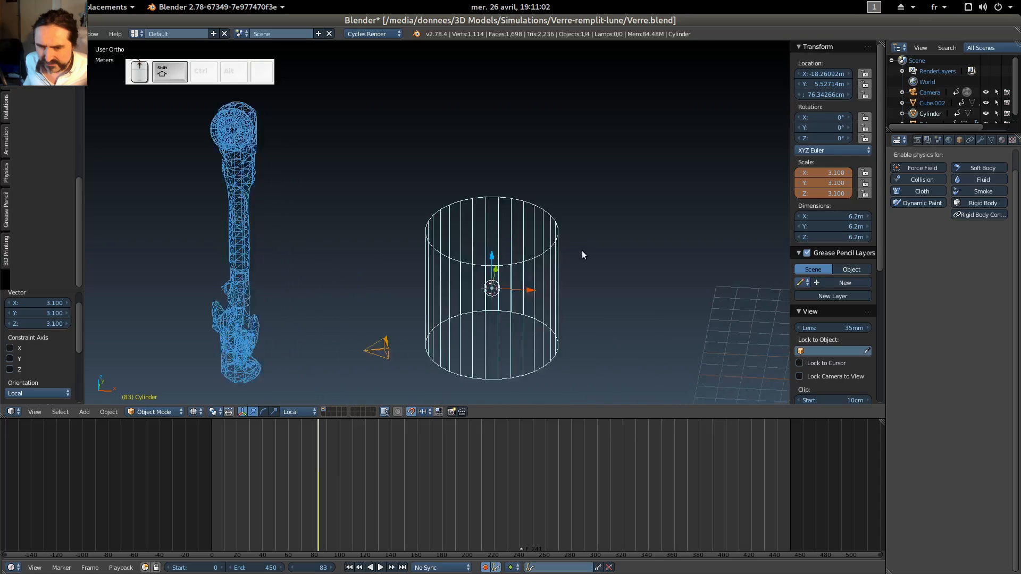
{"action": "scroll", "coordinate": [589, 253], "scroll_direction": "up", "scroll_amount": 2}
{"action": "key", "text": "Tab"}
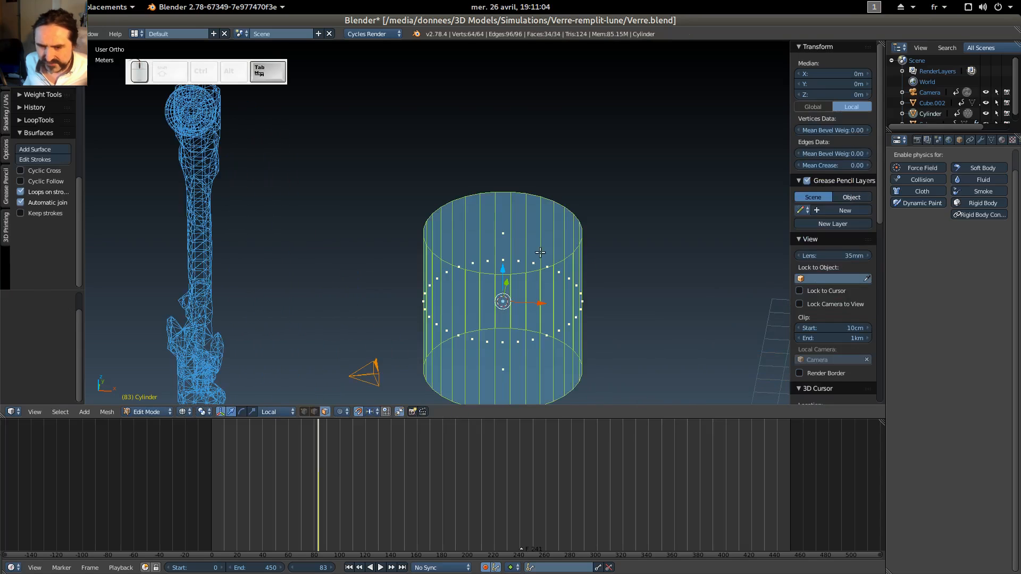
{"action": "right_click", "coordinate": [502, 235]}
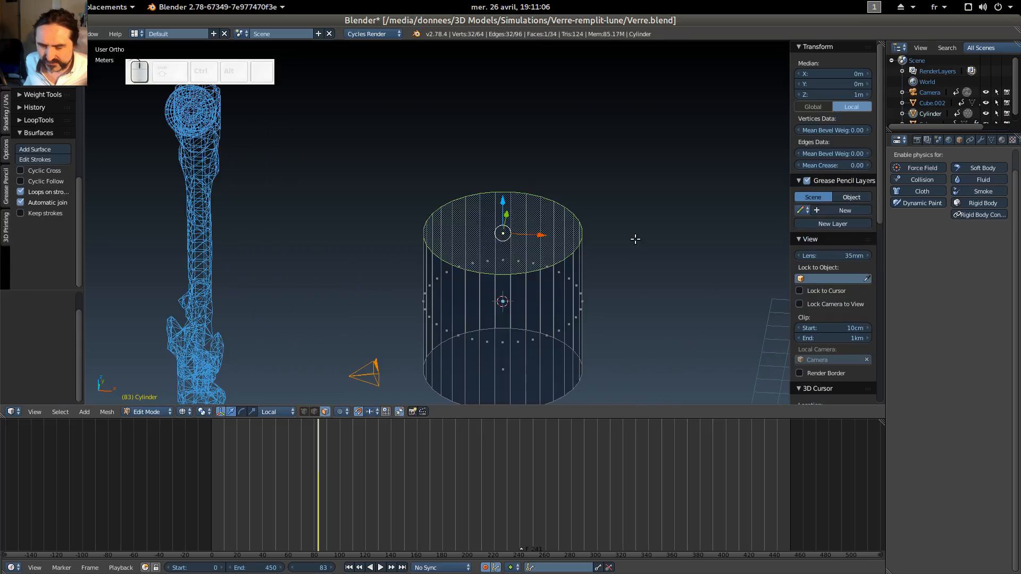
{"action": "middle_click_drag", "start_coordinate": [638, 237], "coordinate": [642, 233]}
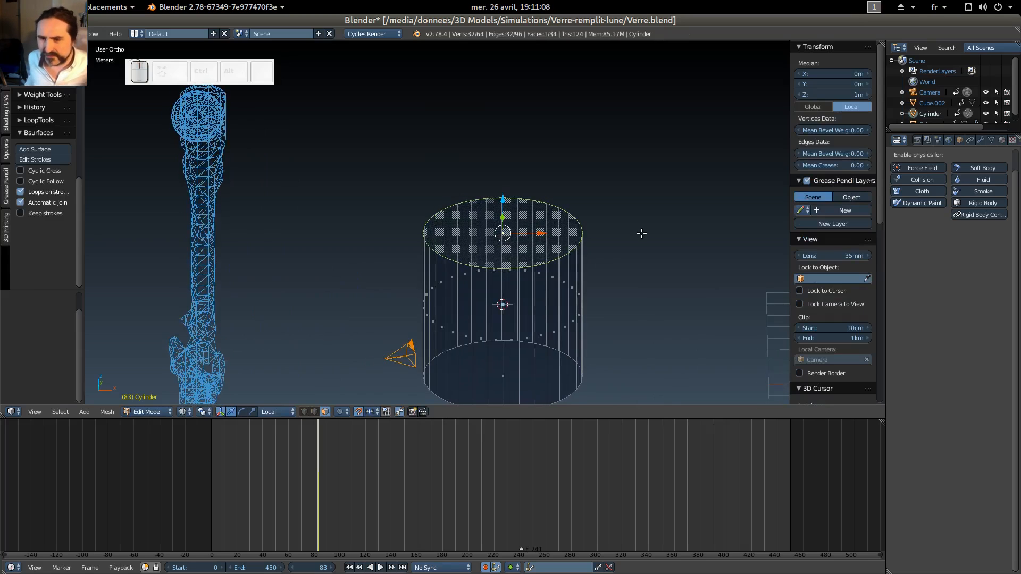
{"action": "key", "text": "i"}
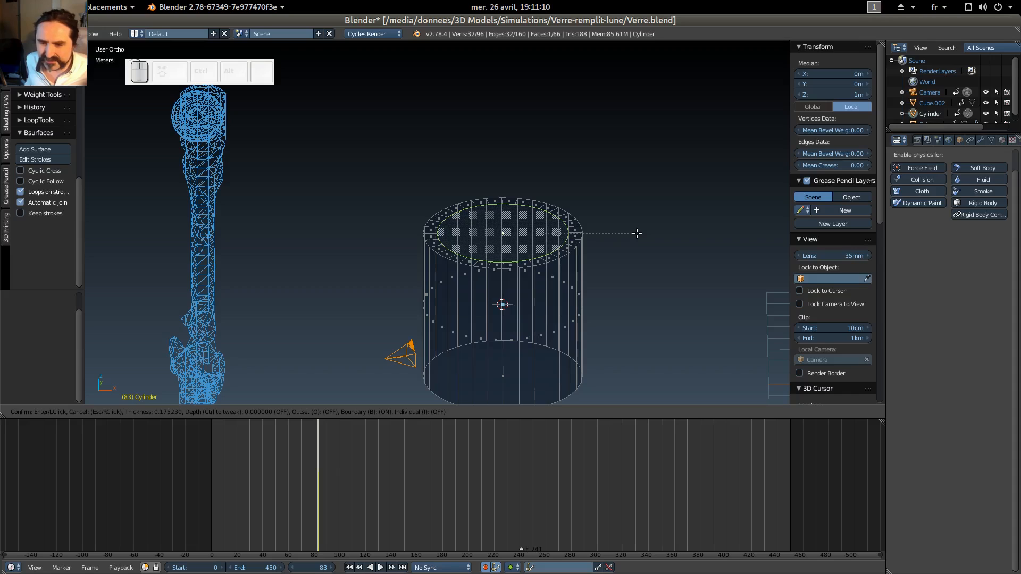
{"action": "left_click", "coordinate": [638, 233]}
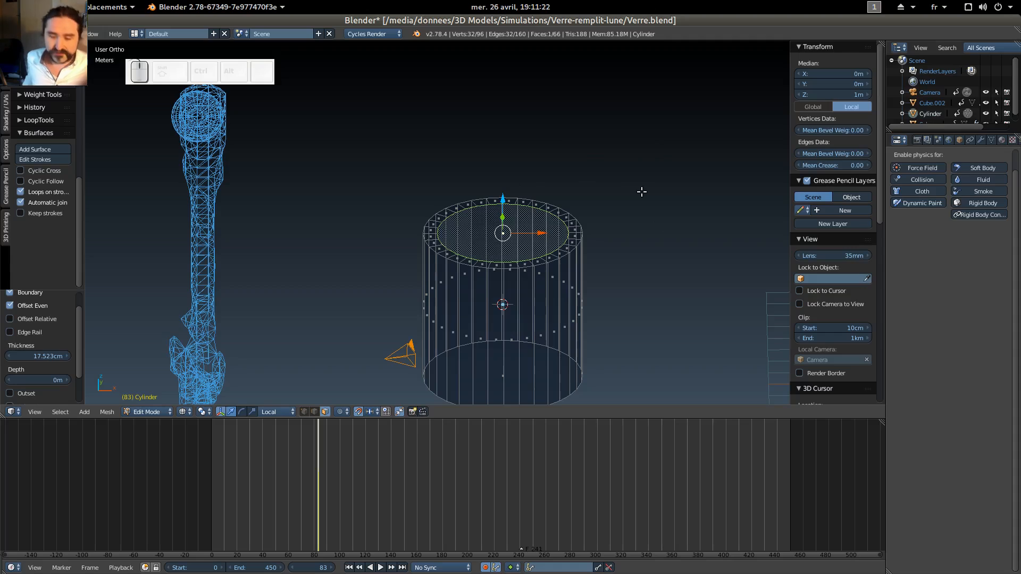
Extrude the inset face 6 m downward inside the cylinder to hollow it into a glass.
{"action": "key", "text": "e"}
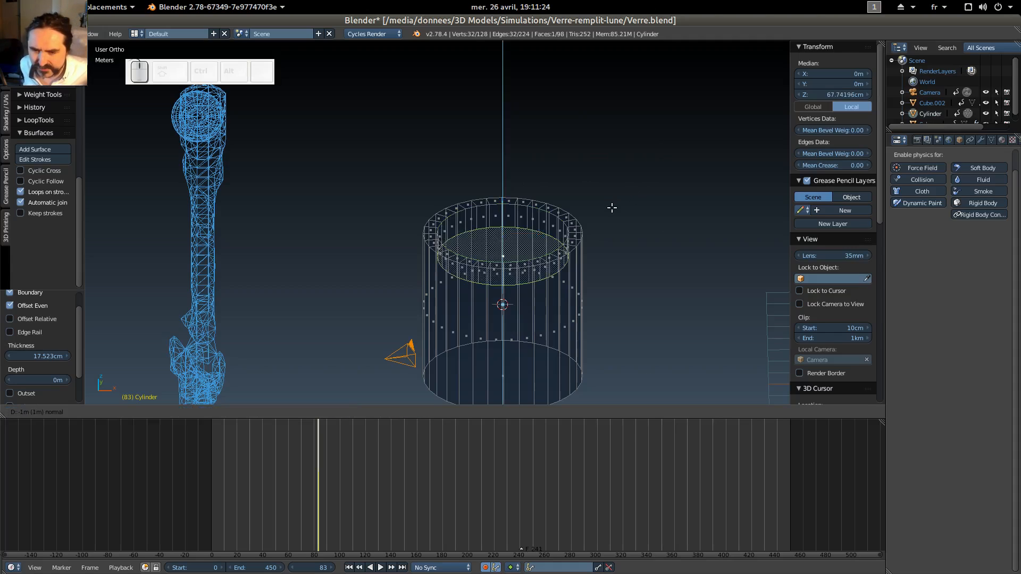
{"action": "left_click", "coordinate": [603, 318]}
{"action": "middle_click_drag", "start_coordinate": [625, 298], "coordinate": [588, 283]}
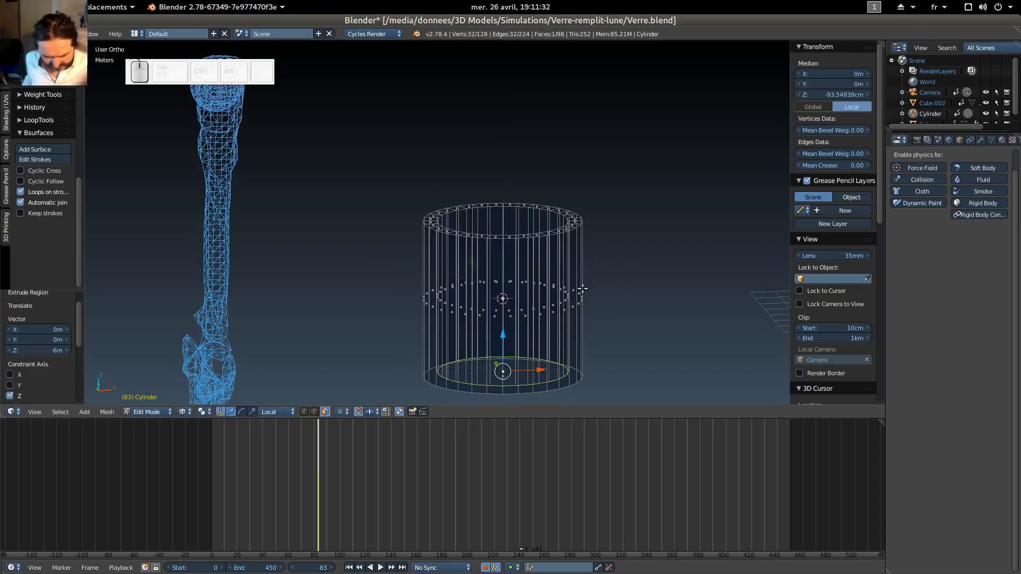
Add a loop cut around the glass's outer wall and slide it near the upper rim with factor -0.9.
{"action": "key", "text": "a"}
{"action": "key", "text": "a"}
{"action": "key", "text": "a"}
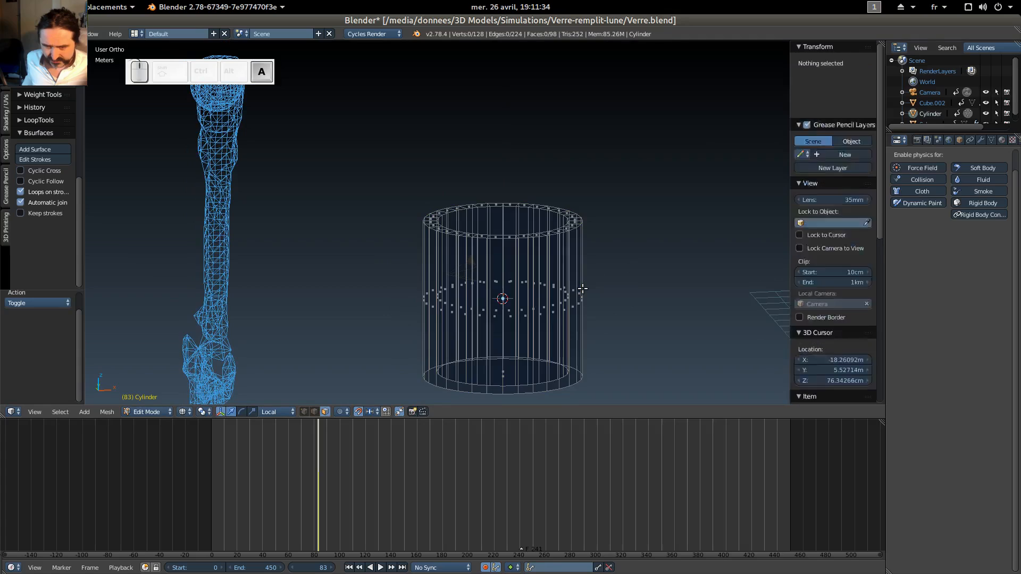
{"action": "key", "text": "ctrl+r"}
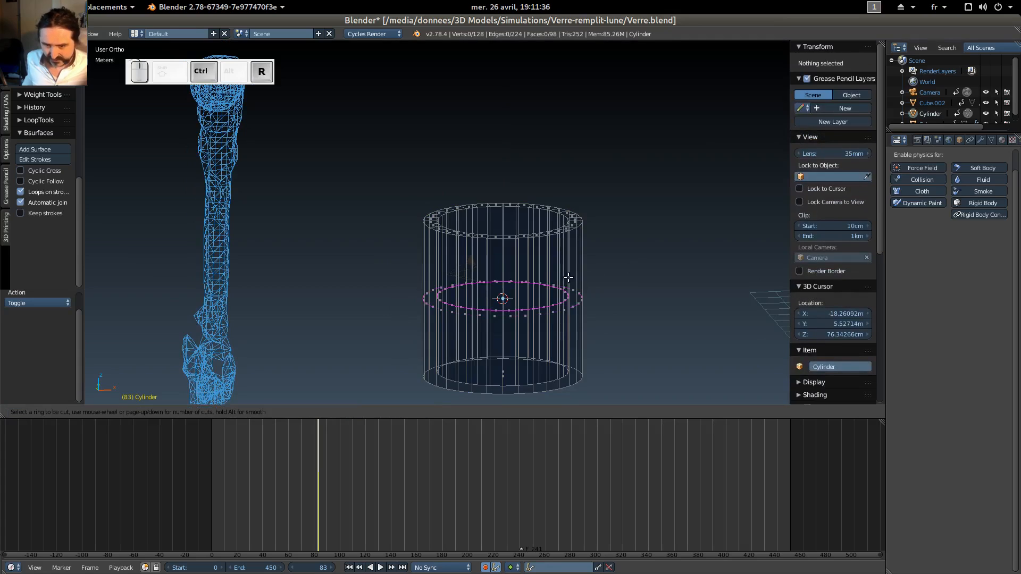
{"action": "left_click", "coordinate": [591, 310]}
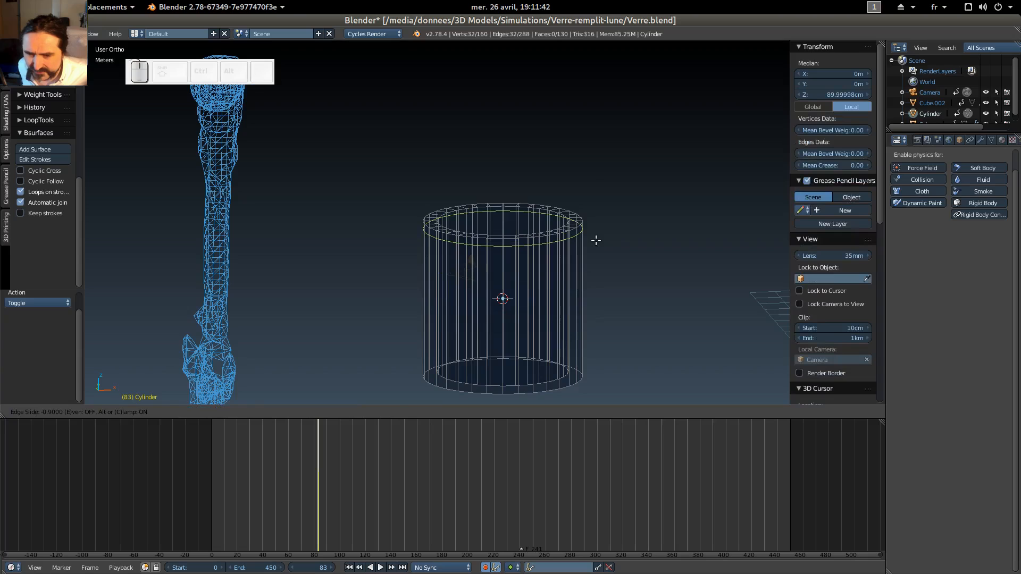
{"action": "left_click", "coordinate": [595, 240]}
Add a second loop cut around the outer wall, slide it near the base with factor 0.9, and return to Object Mode.
{"action": "key", "text": "KP_1"}
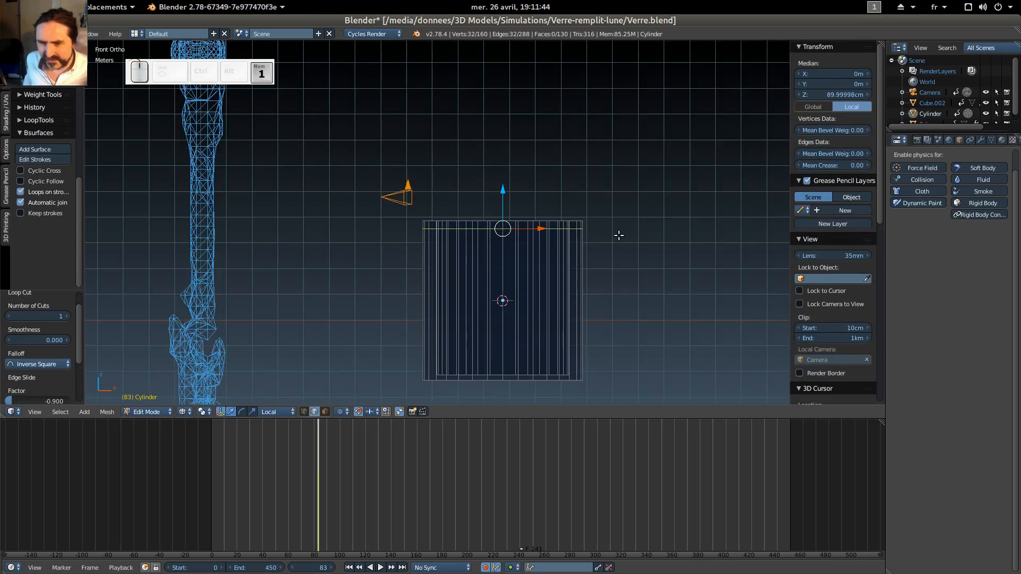
{"action": "key", "text": "ctrl+r"}
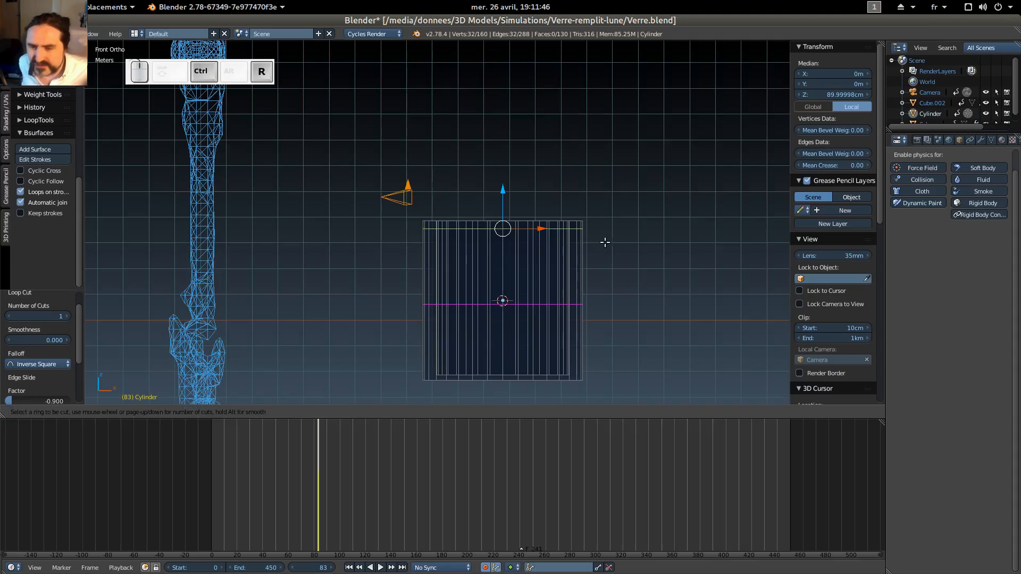
{"action": "left_click", "coordinate": [602, 241]}
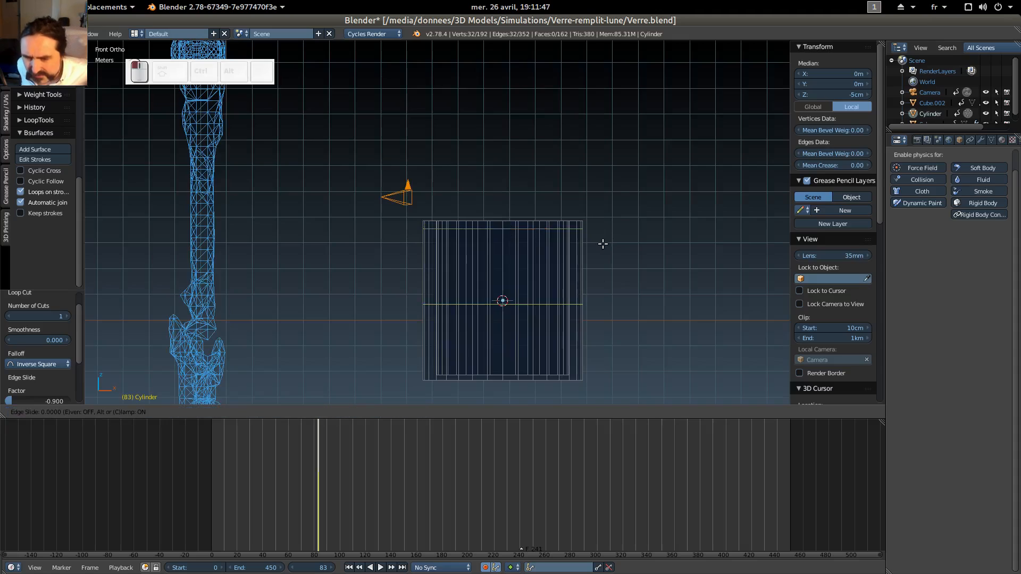
{"action": "left_click", "coordinate": [600, 311]}
{"action": "middle_click_drag", "start_coordinate": [624, 228], "coordinate": [577, 259]}
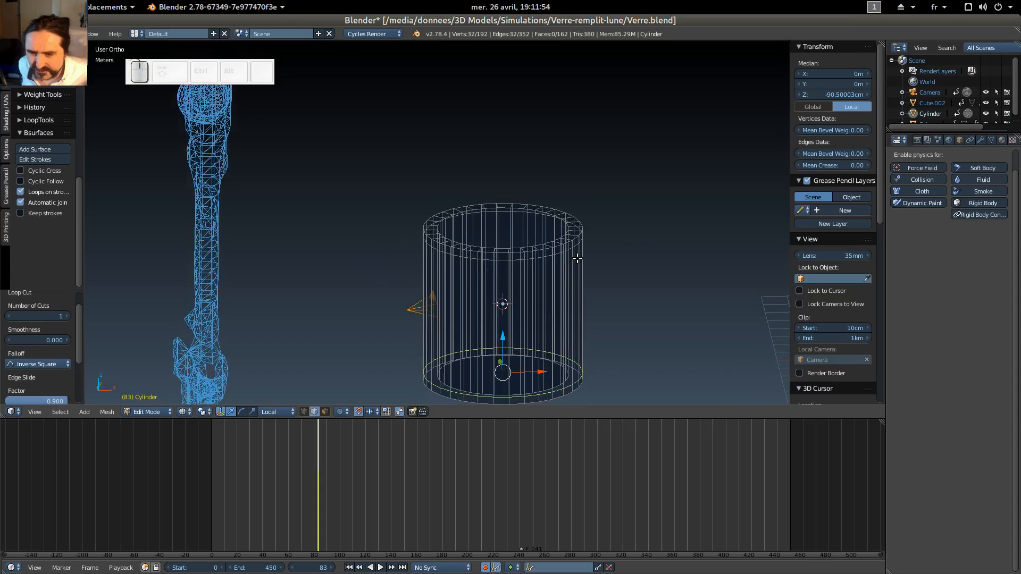
{"action": "middle_click_drag", "start_coordinate": [562, 296], "coordinate": [649, 238]}
{"action": "key", "text": "Tab"}
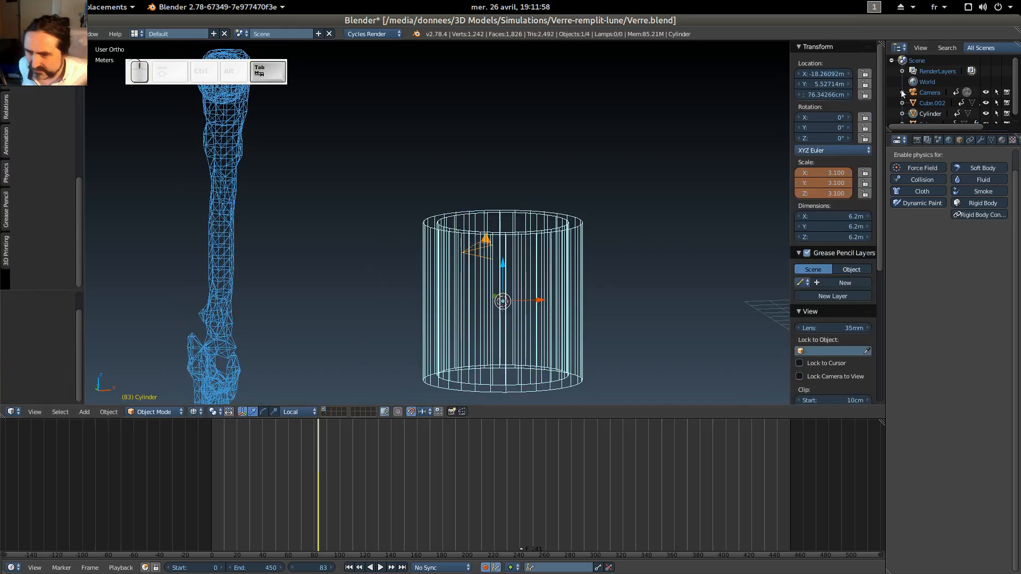
Add a Subdivision Surface modifier to the cylinder and display the scene in solid shading.
{"action": "left_click", "coordinate": [980, 139]}
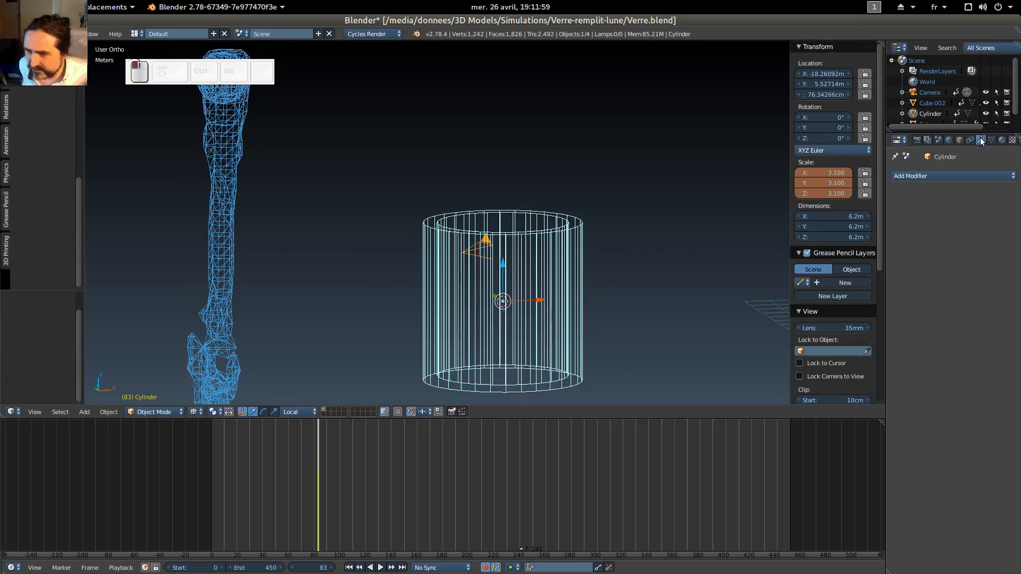
{"action": "left_click", "coordinate": [936, 180]}
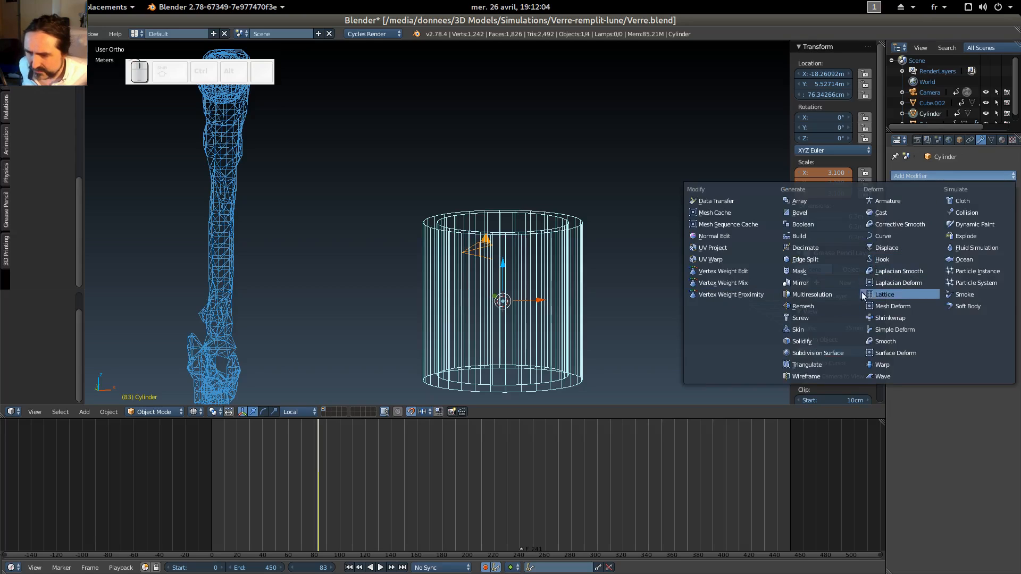
{"action": "left_click", "coordinate": [819, 352]}
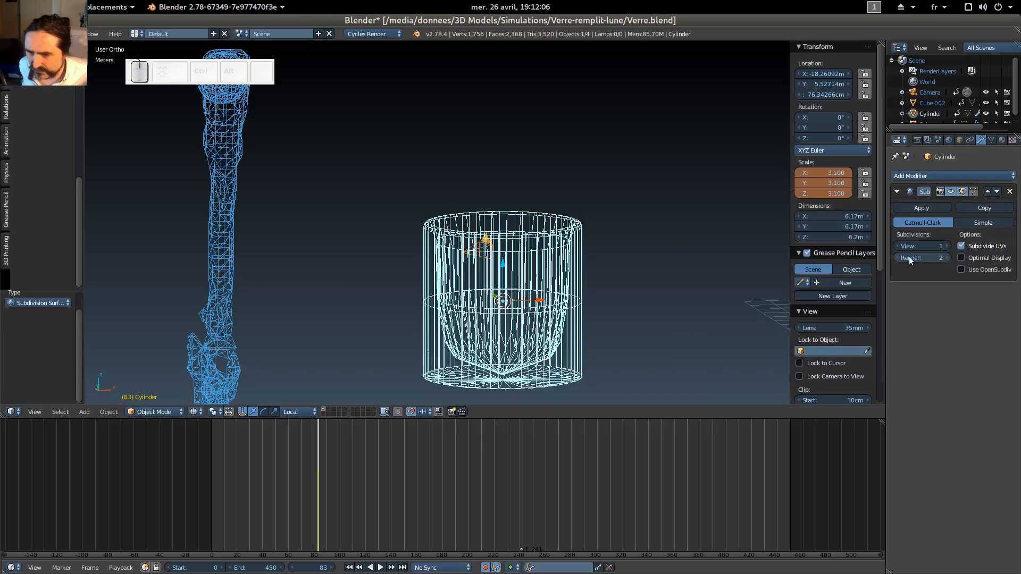
{"action": "mouse_move", "coordinate": [623, 205]}
{"action": "middle_mouse_down"}
{"action": "mouse_move", "coordinate": [620, 235]}
{"action": "mouse_move", "coordinate": [649, 257]}
{"action": "mouse_move", "coordinate": [691, 228]}
{"action": "mouse_move", "coordinate": [671, 214]}
{"action": "mouse_move", "coordinate": [652, 229]}
{"action": "mouse_move", "coordinate": [688, 239]}
{"action": "mouse_move", "coordinate": [640, 292]}
{"action": "middle_mouse_up"}
{"action": "key", "text": "z"}
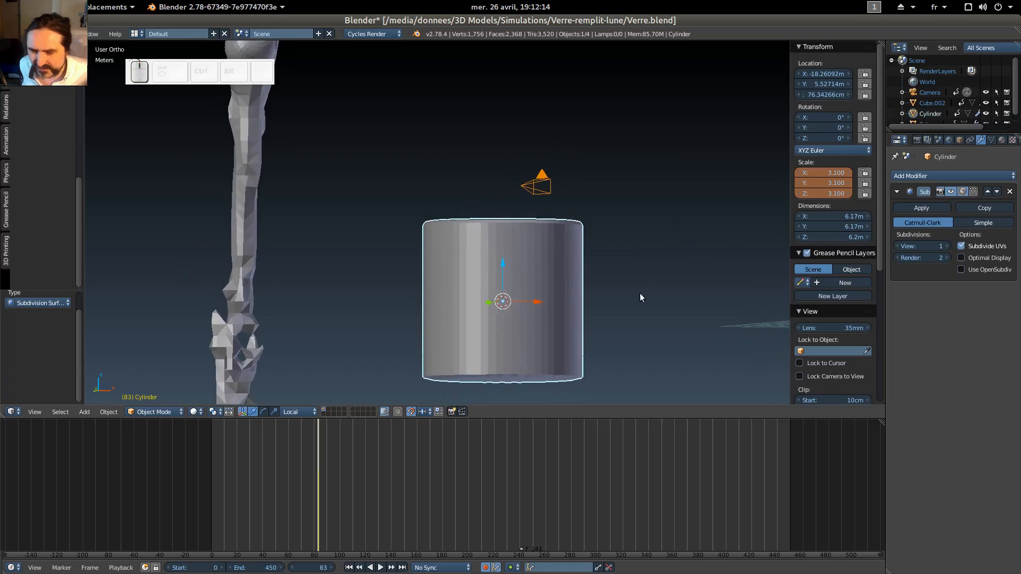
Move the lower edge loop about 14.5 cm down along Z to sharpen the glass's base.
{"action": "key", "text": "Tab"}
{"action": "left_click_drag", "start_coordinate": [502, 338], "coordinate": [501, 345]}
{"action": "key", "text": "Tab"}
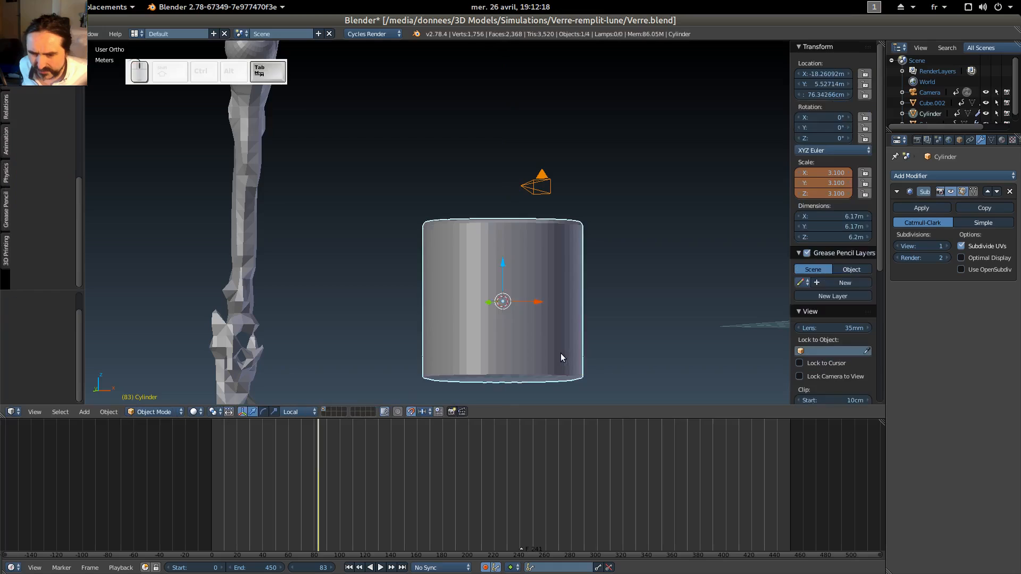
{"action": "key", "text": "Tab"}
{"action": "middle_click_drag", "start_coordinate": [637, 368], "coordinate": [618, 314]}
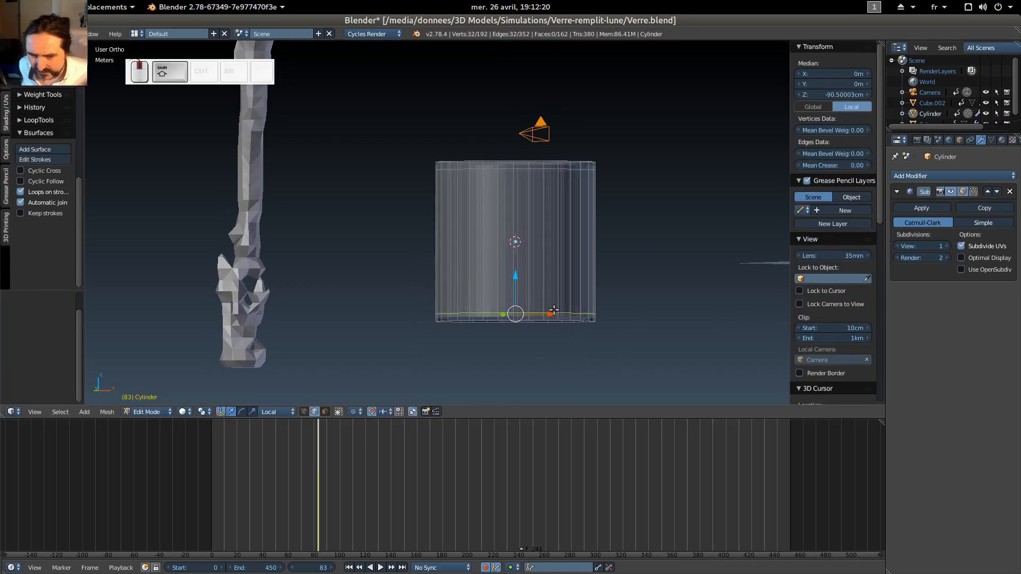
{"action": "left_click_drag", "start_coordinate": [514, 277], "coordinate": [515, 282]}
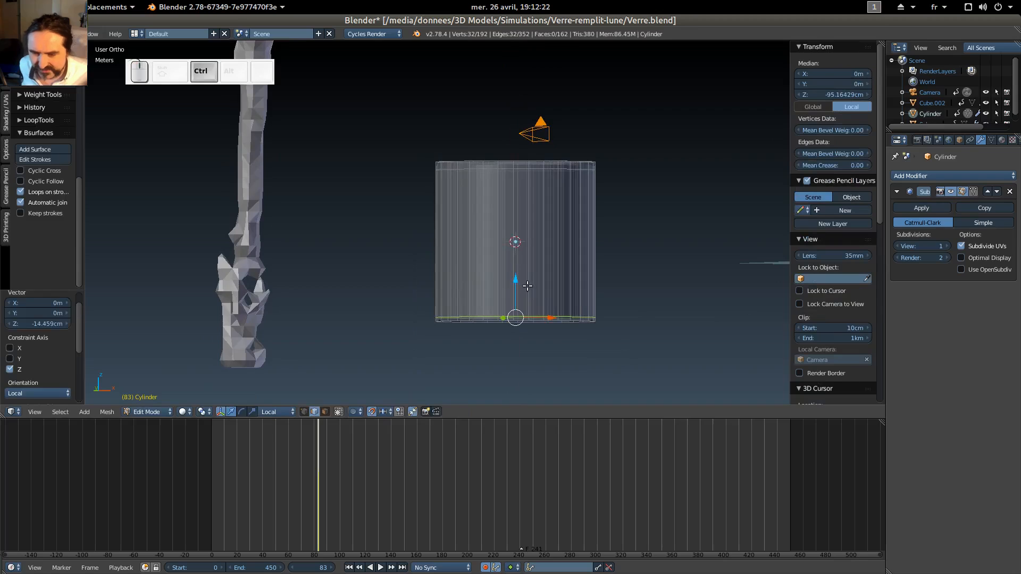
Lower the base edge loop by a further 8.4 cm or so along Z and return to Object Mode.
{"action": "key", "text": "z"}
{"action": "key", "text": "z"}
{"action": "key", "text": "Tab"}
{"action": "mouse_move", "coordinate": [546, 286]}
{"action": "middle_mouse_down"}
{"action": "mouse_move", "coordinate": [595, 285]}
{"action": "mouse_move", "coordinate": [558, 294]}
{"action": "middle_mouse_up"}
{"action": "key", "text": "Tab"}
{"action": "scroll", "coordinate": [561, 303], "scroll_direction": "up", "scroll_amount": 3}
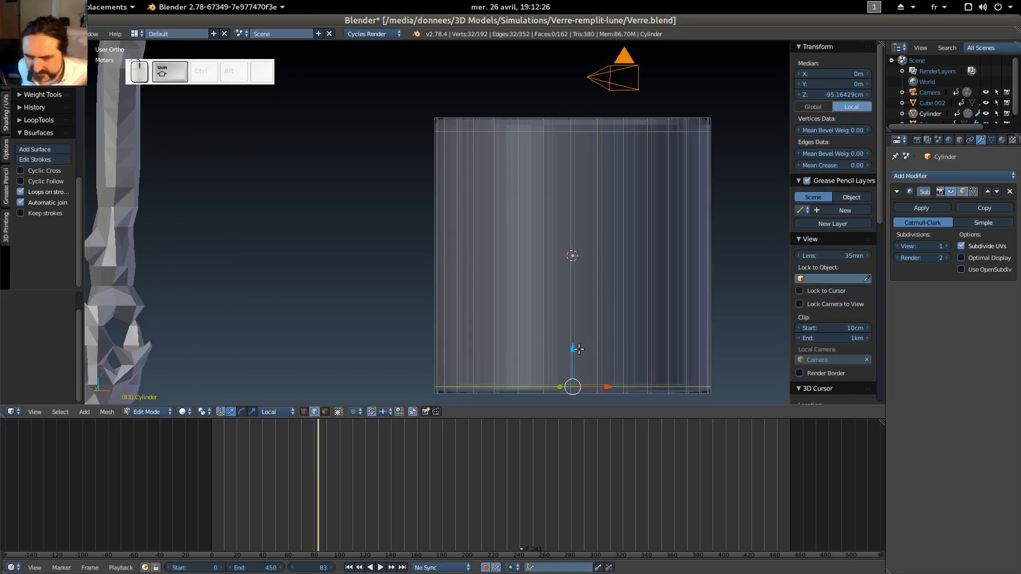
{"action": "left_click_drag", "start_coordinate": [577, 350], "coordinate": [578, 354], "text": "ctrl"}
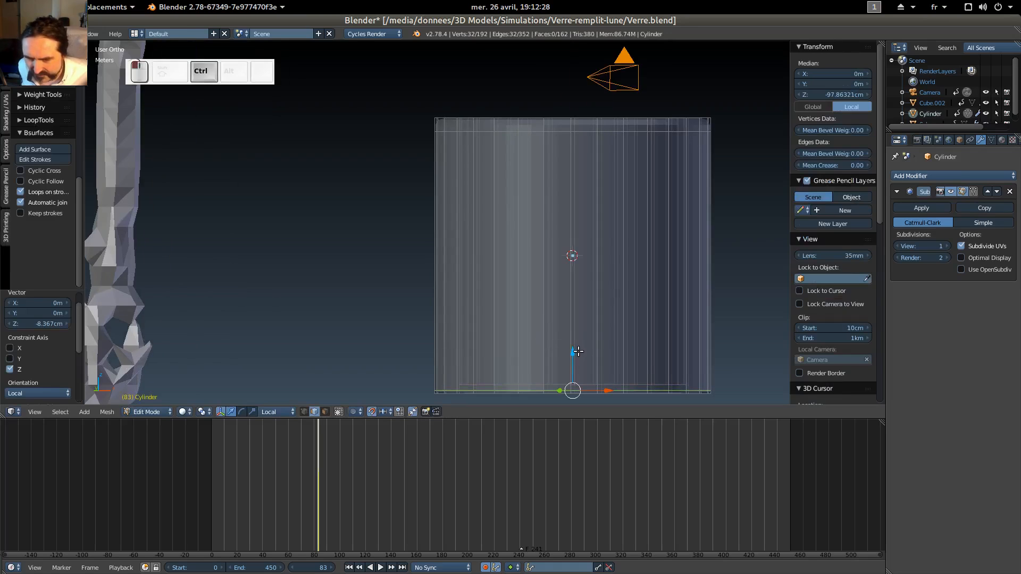
{"action": "key", "text": "shift+z"}
{"action": "key", "text": "shift+z"}
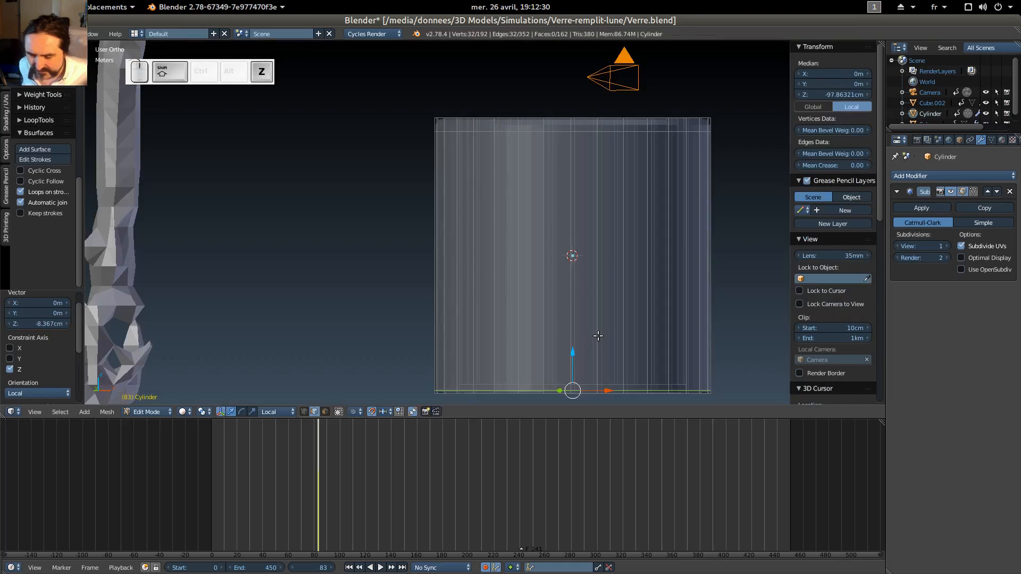
{"action": "key", "text": "Tab"}
Enable fluid physics on the glass cylinder and set its fluid type to Obstacle.
{"action": "scroll", "coordinate": [605, 324], "scroll_direction": "down", "scroll_amount": 3}
{"action": "middle_click_drag", "start_coordinate": [583, 257], "coordinate": [522, 182]}
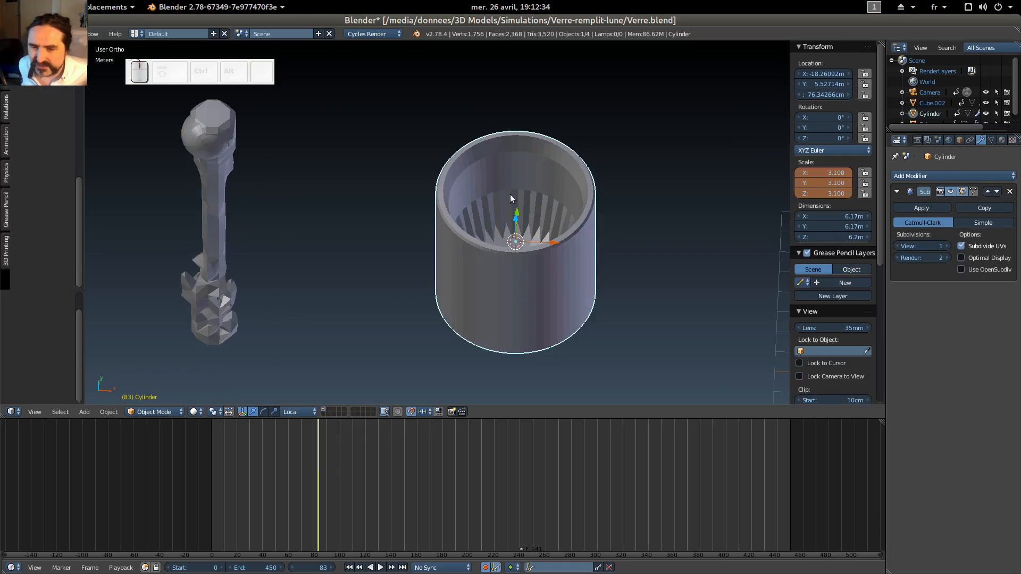
{"action": "middle_click_drag", "start_coordinate": [503, 195], "coordinate": [585, 134]}
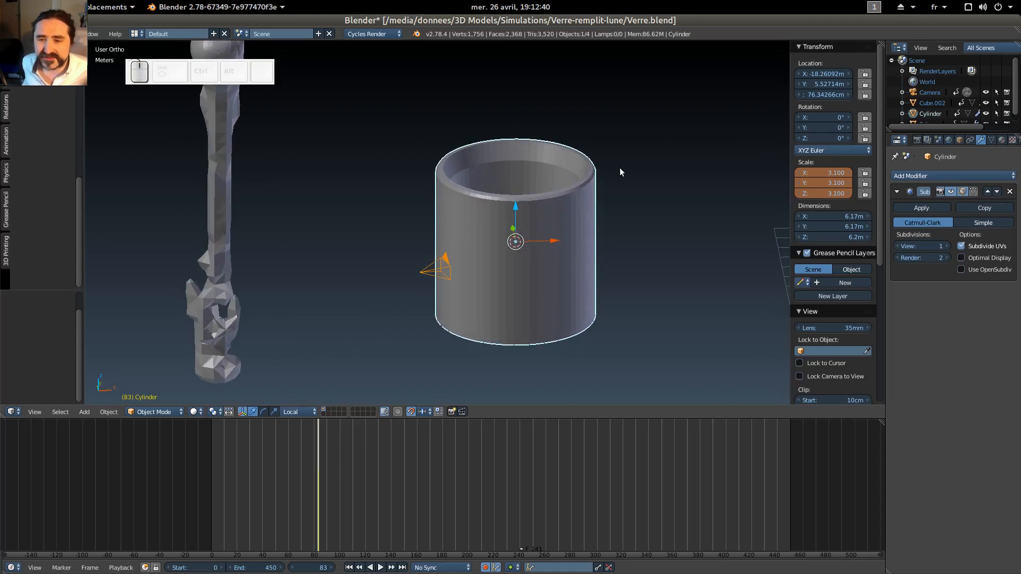
{"action": "scroll", "coordinate": [984, 142], "scroll_direction": "down", "scroll_amount": 5}
{"action": "left_click", "coordinate": [982, 140]}
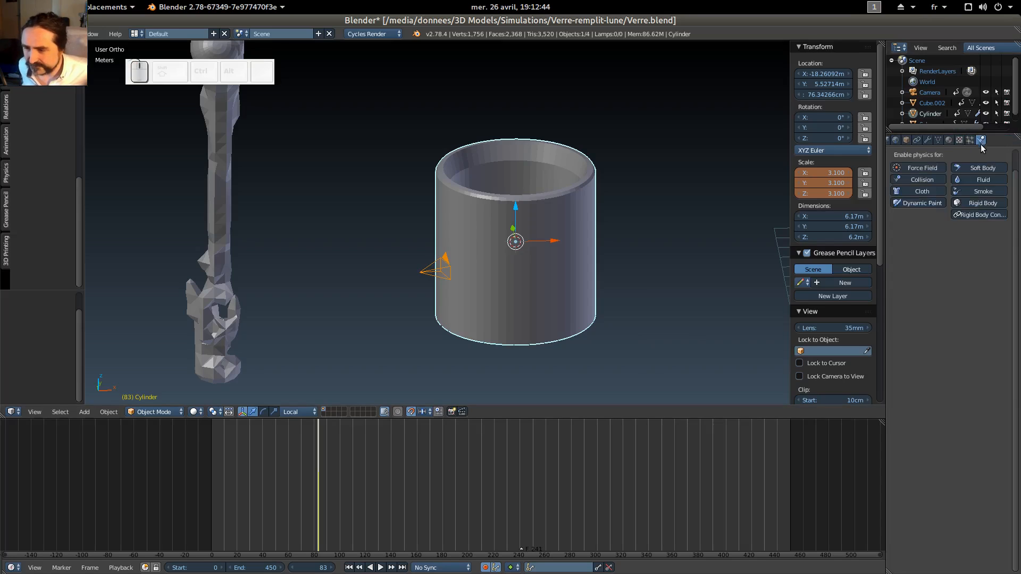
{"action": "left_click", "coordinate": [976, 179]}
{"action": "left_click", "coordinate": [969, 247]}
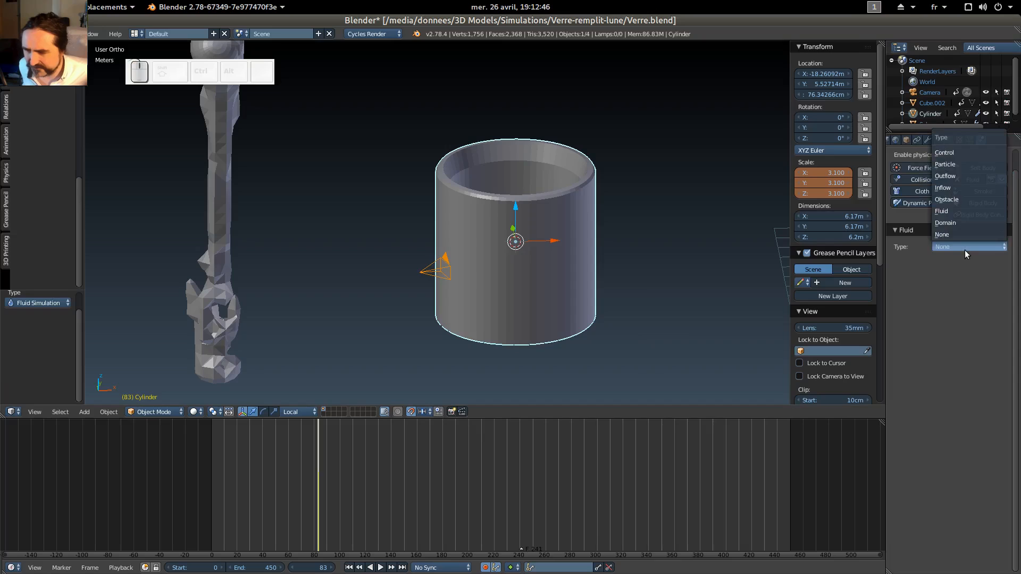
{"action": "left_click", "coordinate": [957, 200]}
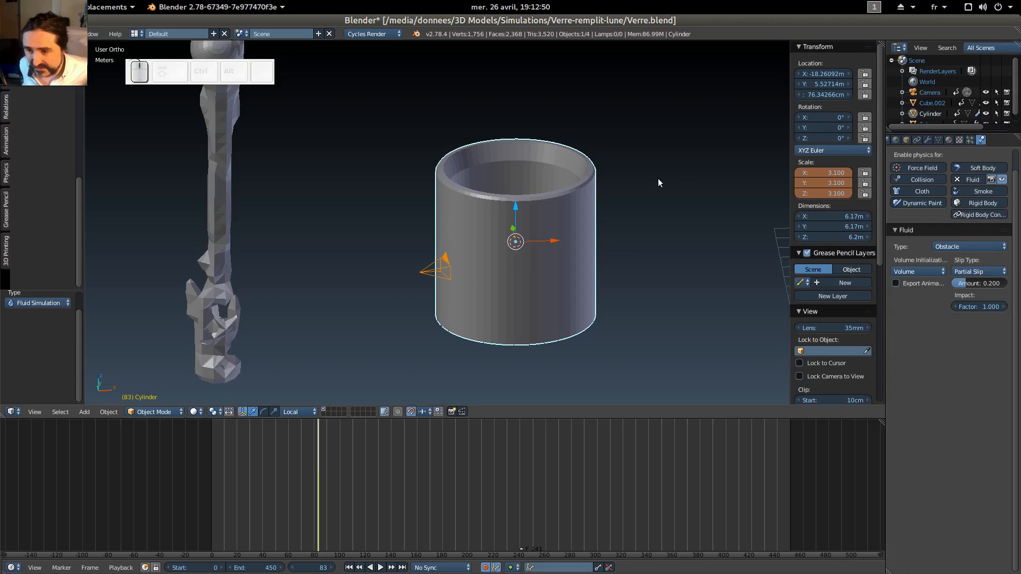
Confirm a 0 m move of the glass cylinder along its X axis at frame 83, with automatic keyframing on.
{"action": "key", "text": "g"}
{"action": "key", "text": "x"}
{"action": "left_click", "coordinate": [544, 244]}
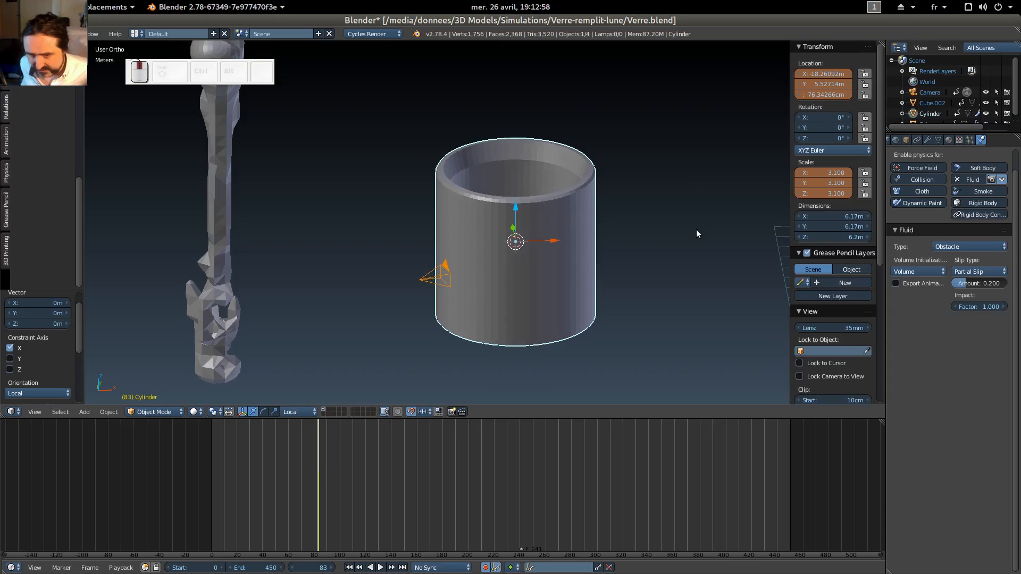
Scrub the animation to frames 312 and 368 to examine the fluid stream beside the glass.
{"action": "middle_click_drag", "start_coordinate": [448, 184], "coordinate": [448, 250], "text": "shift"}
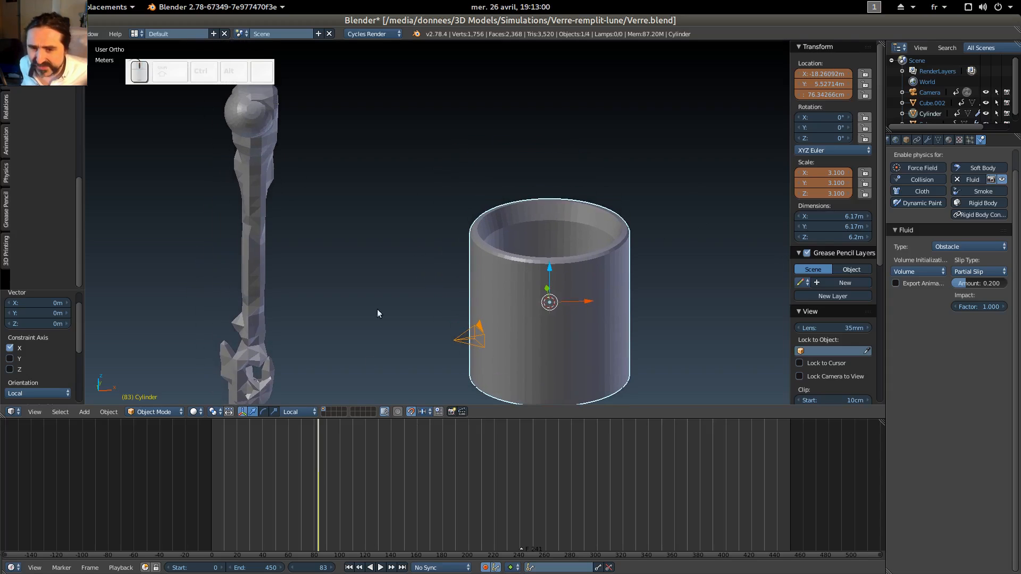
{"action": "left_click_drag", "start_coordinate": [397, 473], "coordinate": [613, 464]}
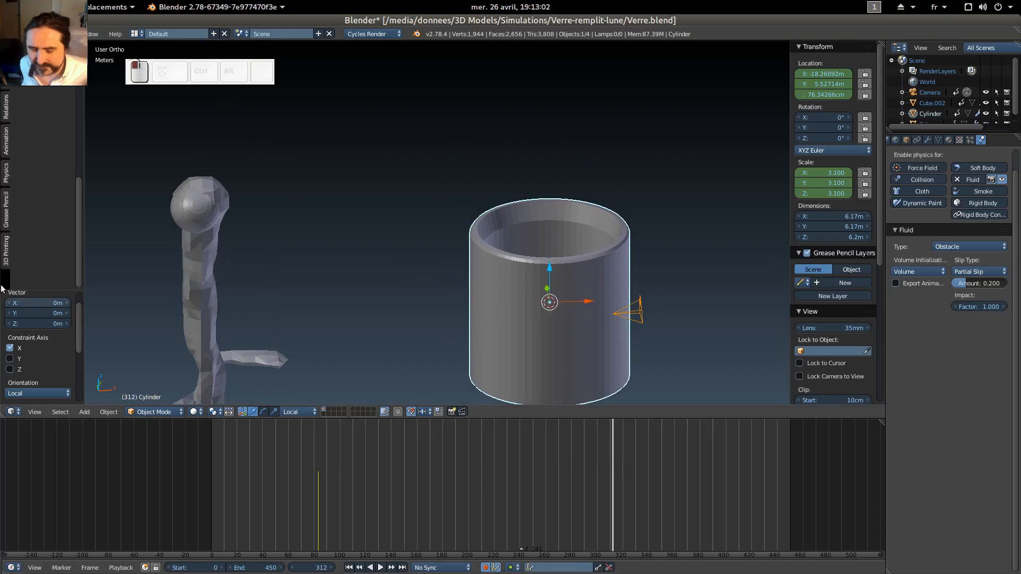
{"action": "middle_click_drag", "start_coordinate": [387, 324], "coordinate": [465, 323]}
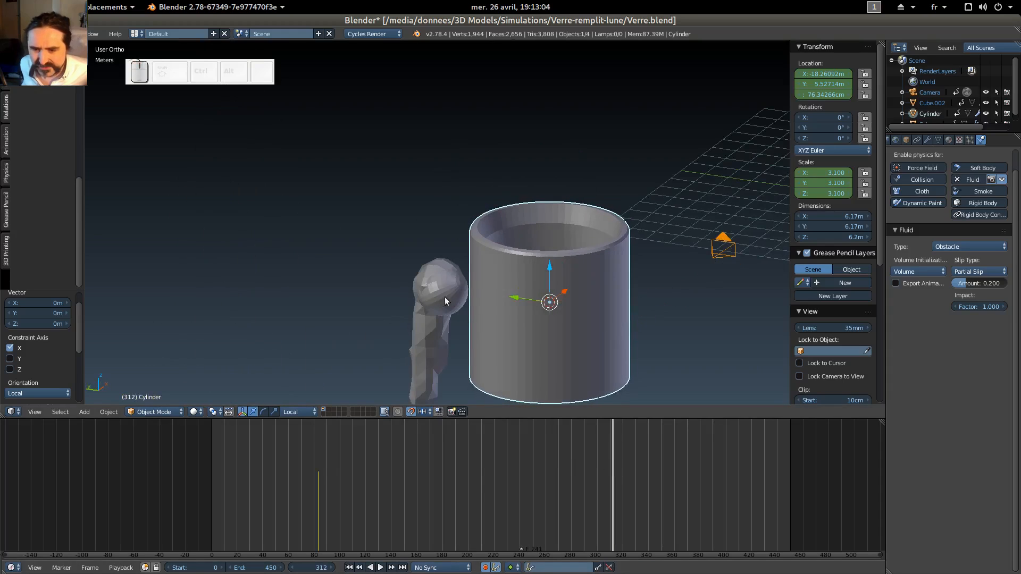
{"action": "left_click_drag", "start_coordinate": [682, 540], "coordinate": [684, 486]}
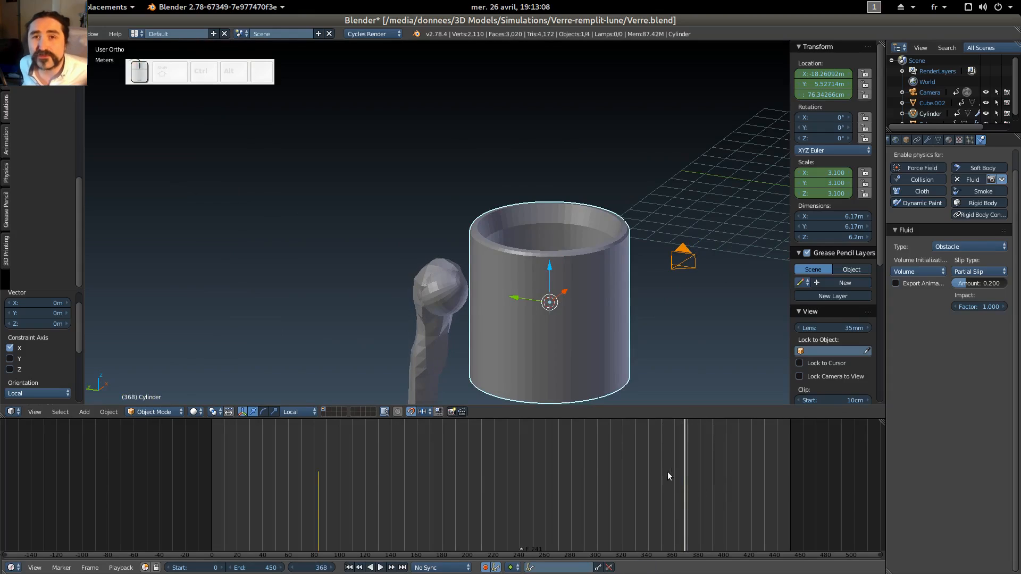
Select the inflow sphere and, at its frame 300 keyframe, bring up the keyframe options for its inflow velocity and Enabled setting.
{"action": "right_click", "coordinate": [456, 302]}
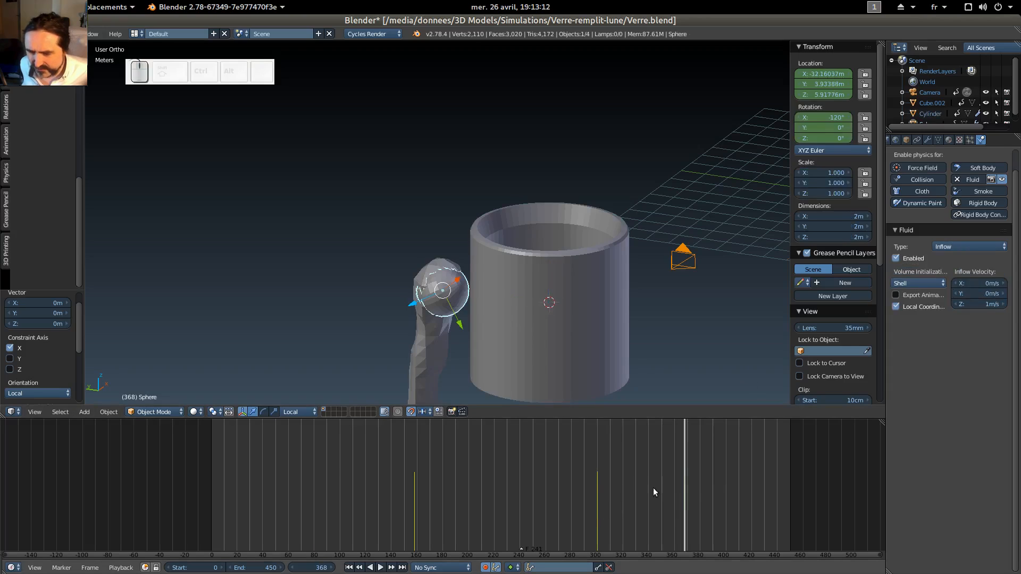
{"action": "left_click", "coordinate": [597, 456]}
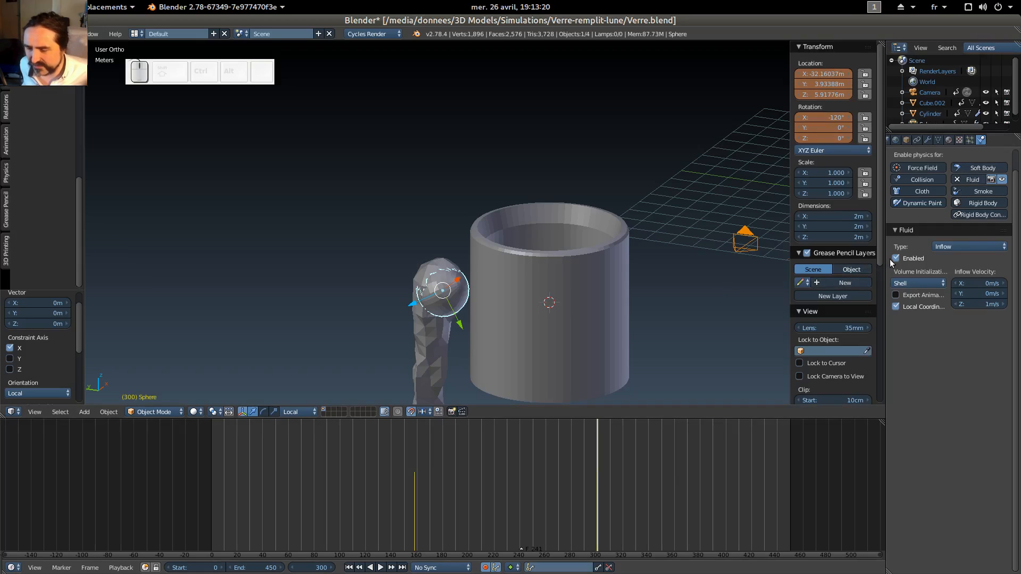
{"action": "right_click", "coordinate": [969, 283]}
{"action": "left_click", "coordinate": [997, 325]}
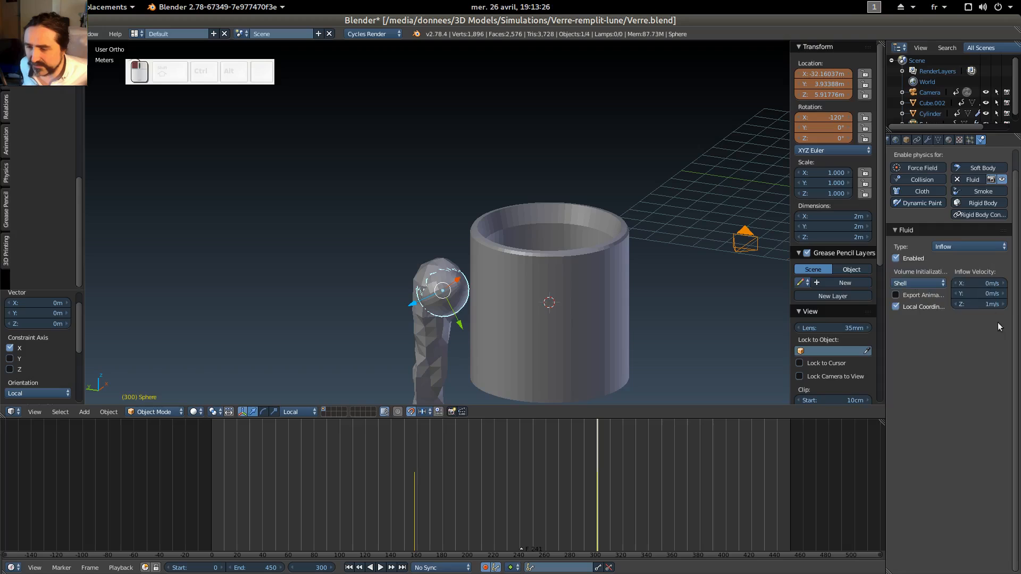
{"action": "right_click", "coordinate": [972, 306]}
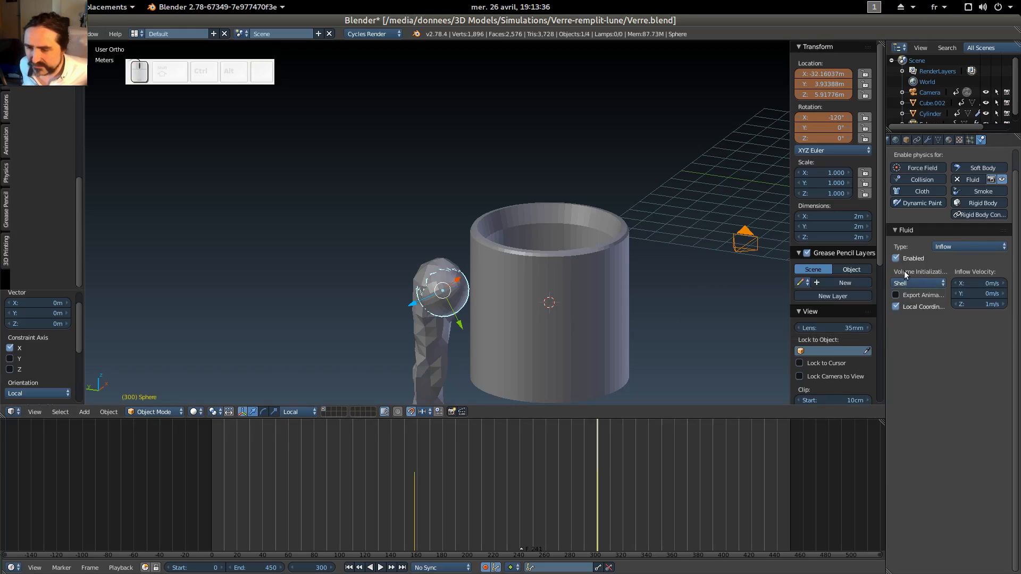
{"action": "right_click", "coordinate": [895, 258]}
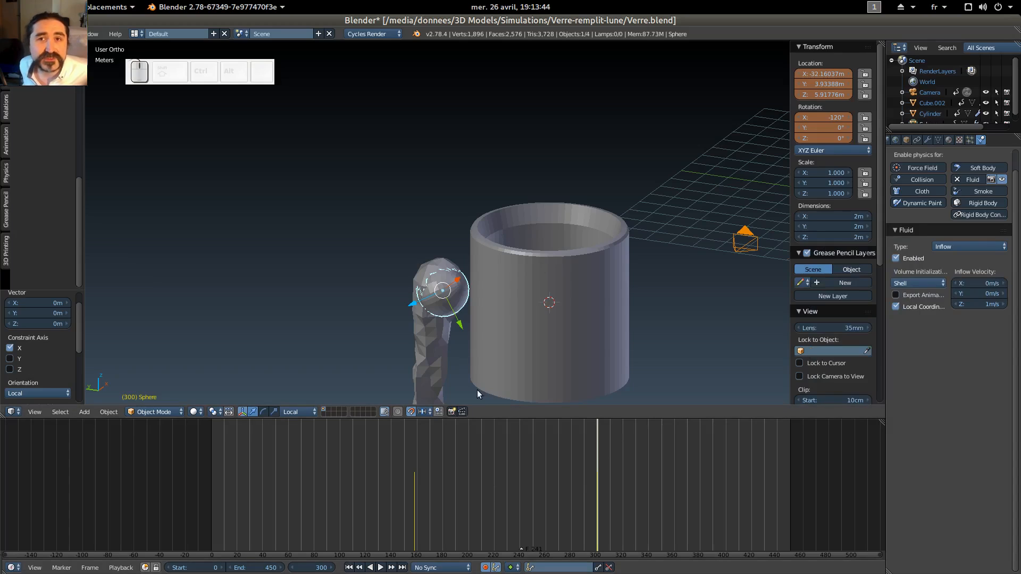
{"action": "scroll", "coordinate": [654, 319], "scroll_direction": "down", "scroll_amount": 3}
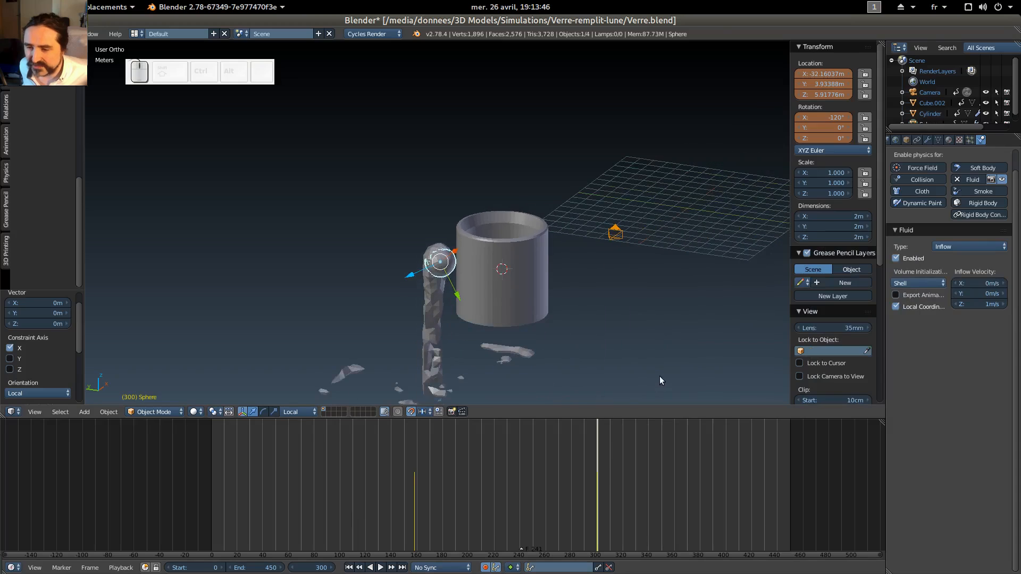
{"action": "right_click", "coordinate": [899, 257]}
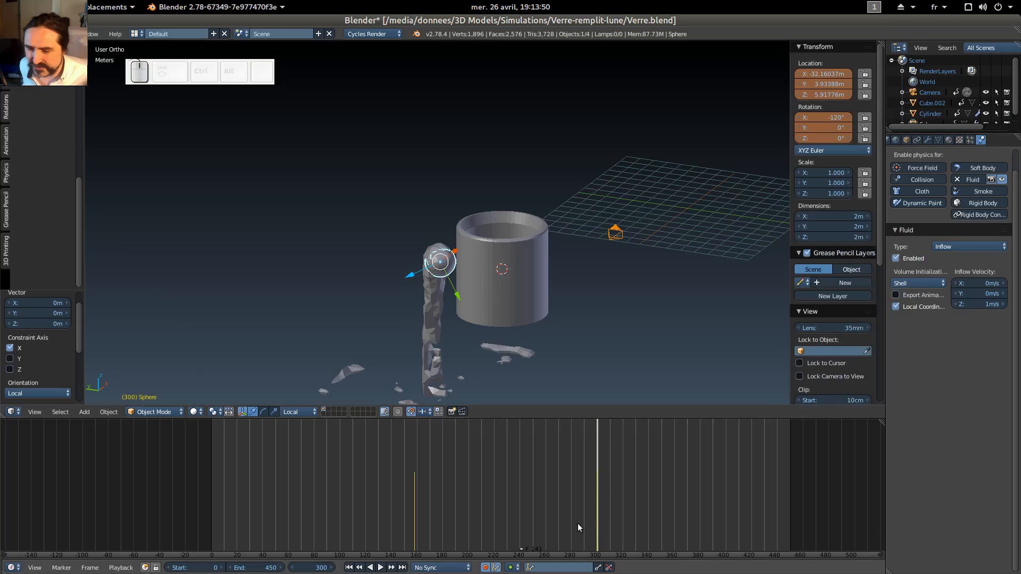
{"action": "right_click", "coordinate": [897, 260]}
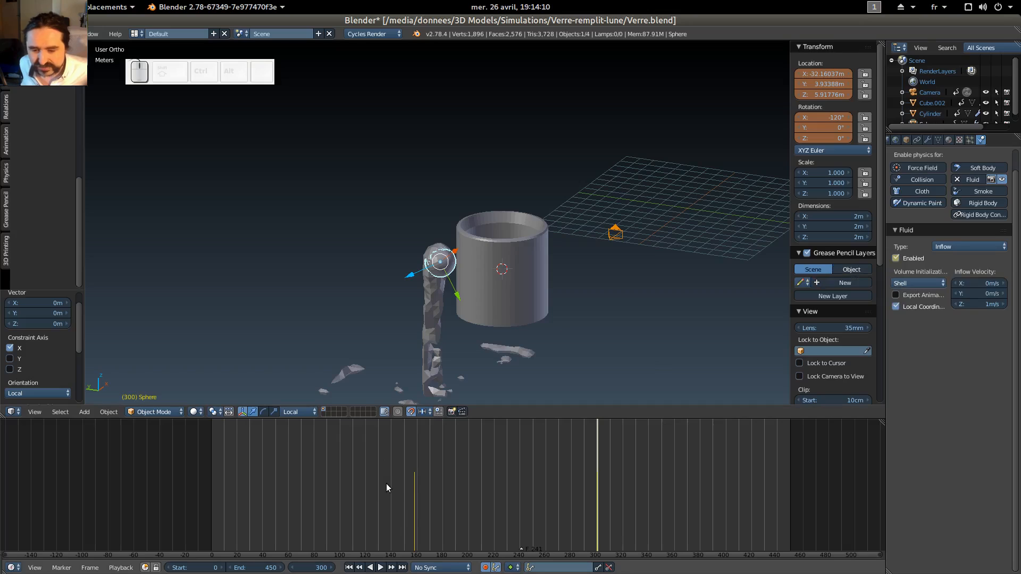
Turn off the sphere's Enabled fluid setting at frame 300 and insert a keyframe on it at frame 380.
{"action": "left_click", "coordinate": [415, 464]}
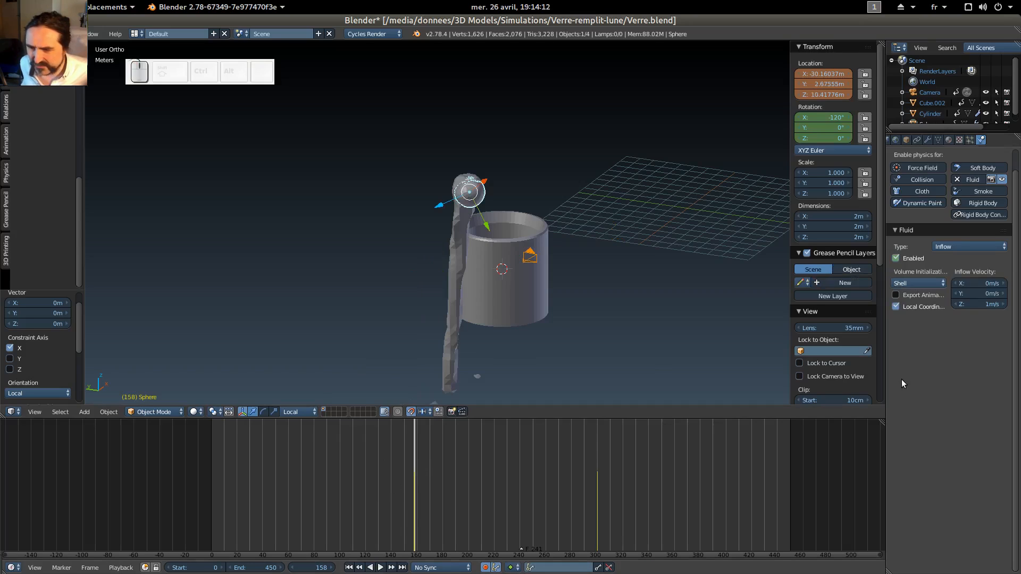
{"action": "left_click", "coordinate": [595, 475]}
{"action": "left_click", "coordinate": [897, 258]}
{"action": "left_click_drag", "start_coordinate": [668, 528], "coordinate": [700, 505]}
{"action": "right_click", "coordinate": [899, 258]}
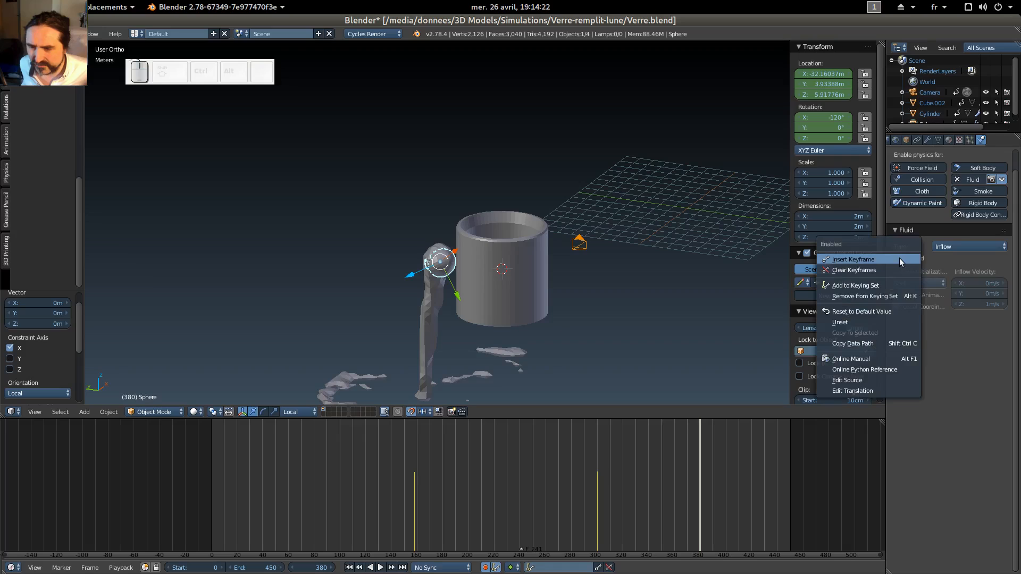
{"action": "left_click", "coordinate": [899, 259]}
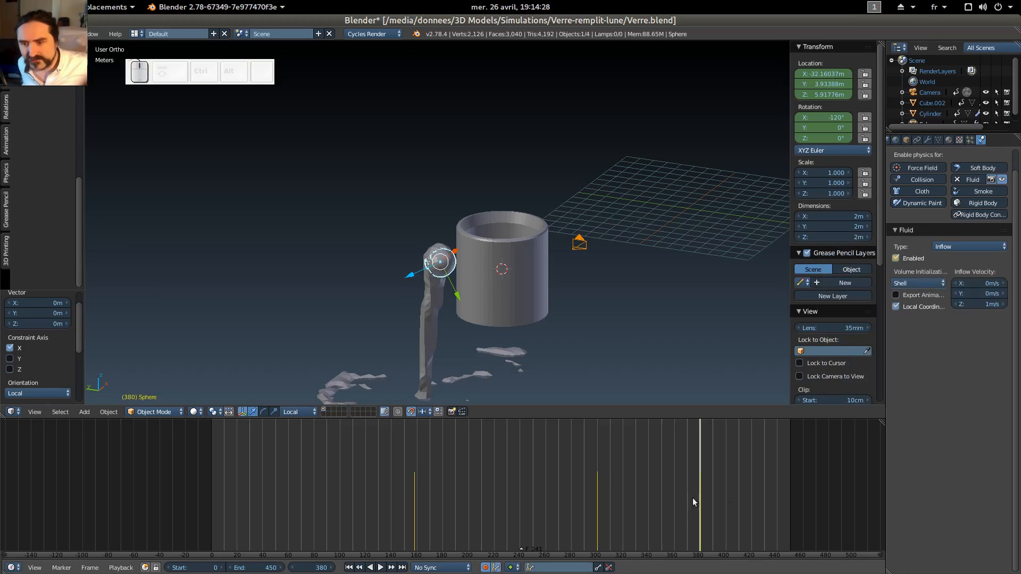
Examine the fluid stream, the splashes and the glass from several angles at frame 380.
{"action": "middle_click_drag", "start_coordinate": [534, 301], "coordinate": [573, 303]}
{"action": "middle_click_drag", "start_coordinate": [561, 375], "coordinate": [425, 372]}
{"action": "scroll", "coordinate": [611, 283], "scroll_direction": "down", "scroll_amount": 3}
{"action": "middle_click_drag", "start_coordinate": [571, 262], "coordinate": [610, 263]}
{"action": "middle_click_drag", "start_coordinate": [500, 265], "coordinate": [483, 335]}
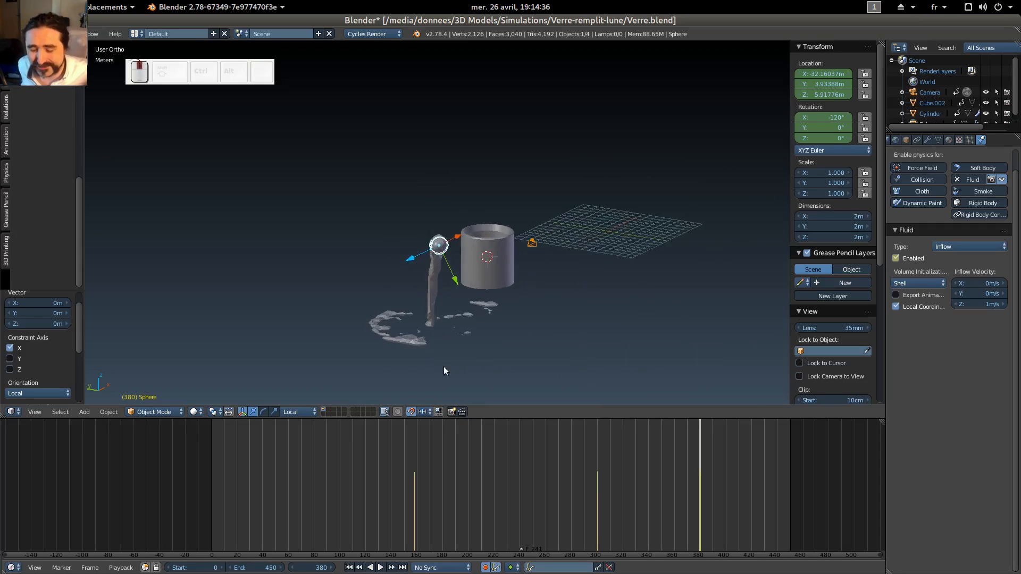
{"action": "scroll", "coordinate": [445, 343], "scroll_direction": "up", "scroll_amount": 2}
{"action": "middle_click_drag", "start_coordinate": [733, 353], "coordinate": [697, 307], "text": "shift"}
{"action": "scroll", "coordinate": [407, 314], "scroll_direction": "up", "scroll_amount": 1}
{"action": "middle_click_drag", "start_coordinate": [652, 237], "coordinate": [628, 248]}
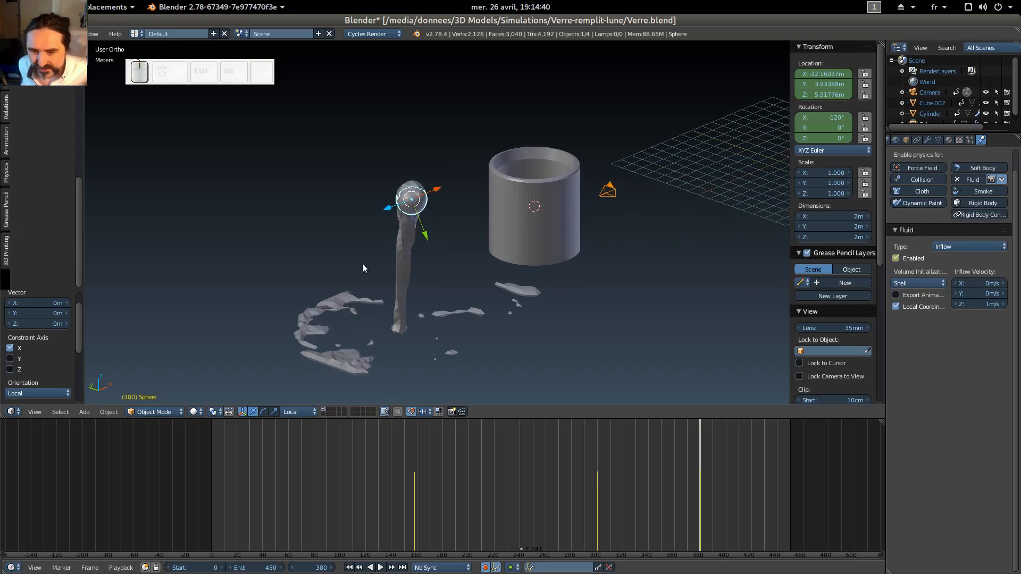
Select the fluid domain and examine its fluid mesh and domain settings.
{"action": "right_click", "coordinate": [403, 243]}
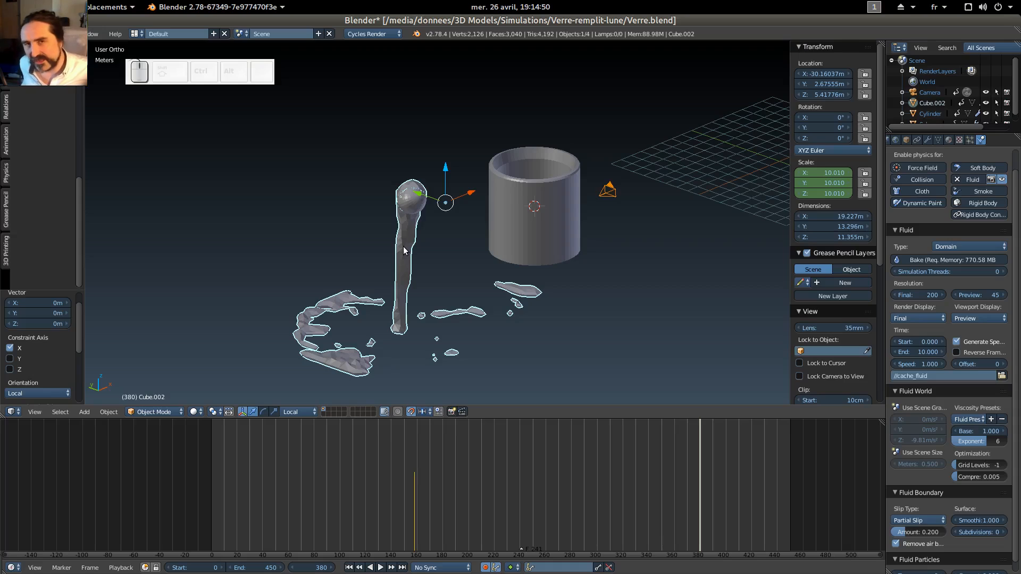
{"action": "scroll", "coordinate": [355, 365], "scroll_direction": "up", "scroll_amount": 1}
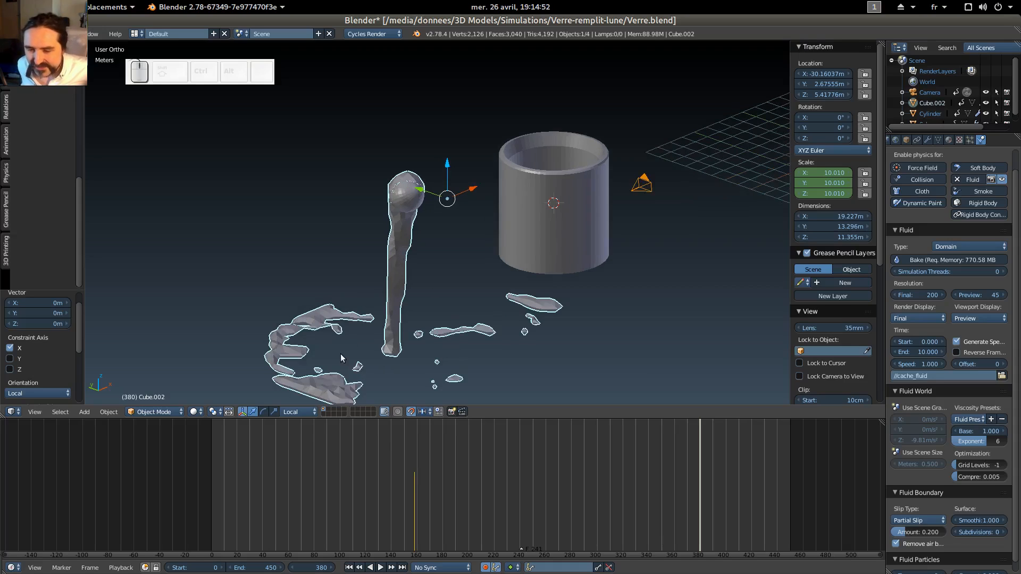
{"action": "middle_click_drag", "start_coordinate": [420, 344], "coordinate": [465, 329], "text": "shift"}
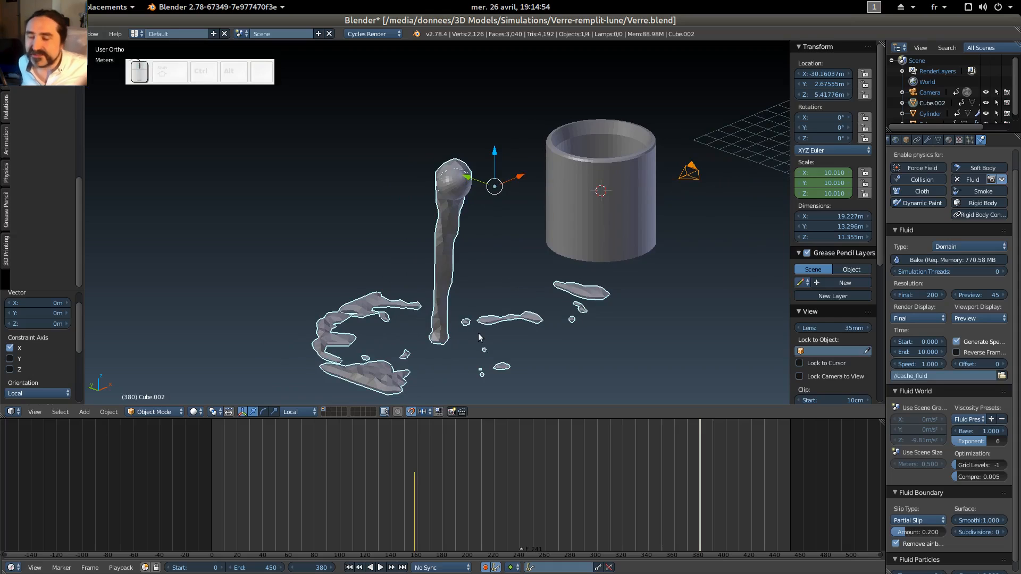
{"action": "middle_click_drag", "start_coordinate": [404, 302], "coordinate": [470, 294]}
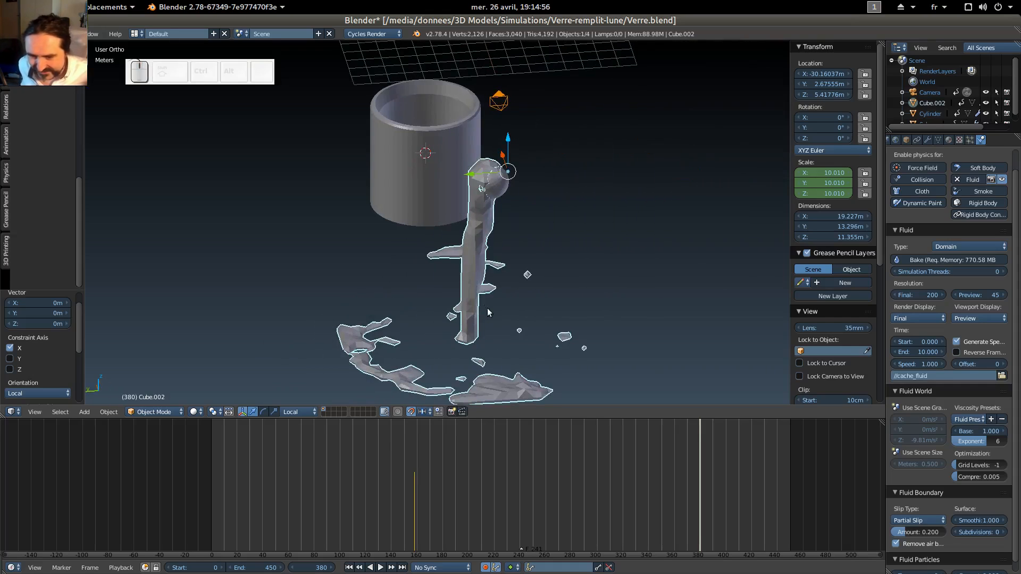
{"action": "scroll", "coordinate": [602, 260], "scroll_direction": "down", "scroll_amount": 1}
{"action": "middle_click_drag", "start_coordinate": [594, 262], "coordinate": [499, 250]}
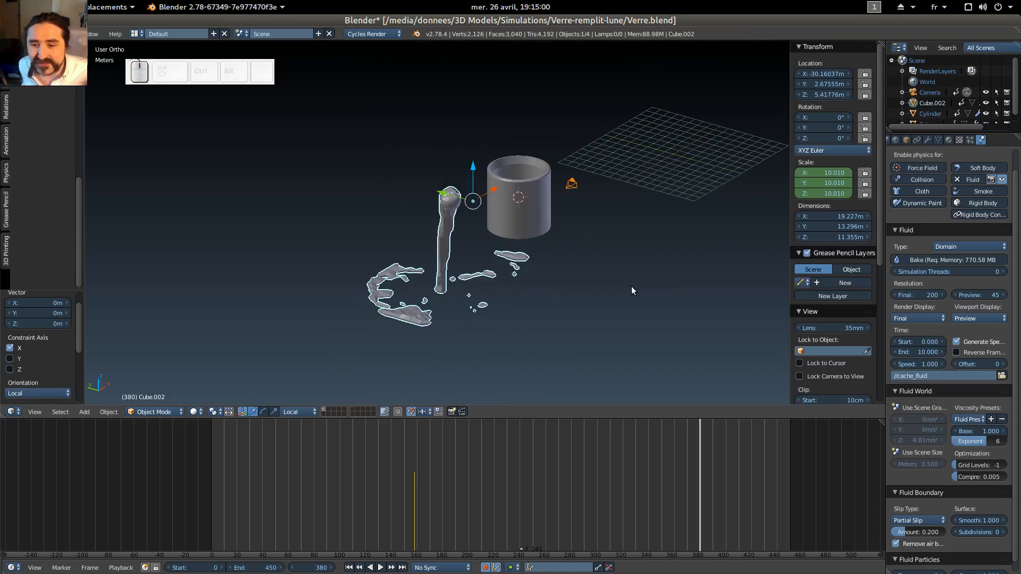
Inspect the faces of the domain cube in Edit Mode with face selection, and return to Object Mode.
{"action": "key", "text": "Tab"}
{"action": "middle_click_drag", "start_coordinate": [646, 255], "coordinate": [575, 150]}
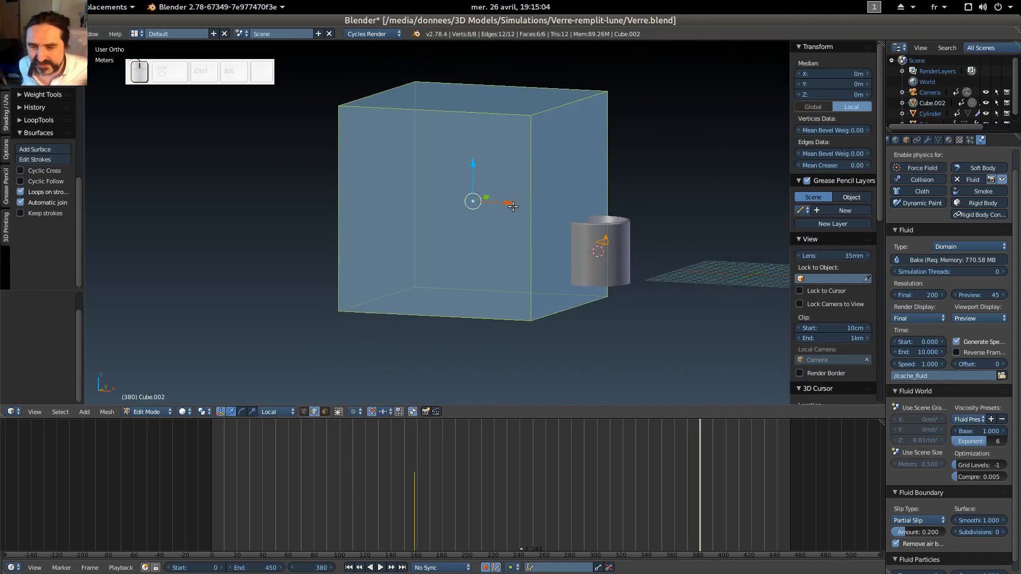
{"action": "left_click", "coordinate": [325, 412]}
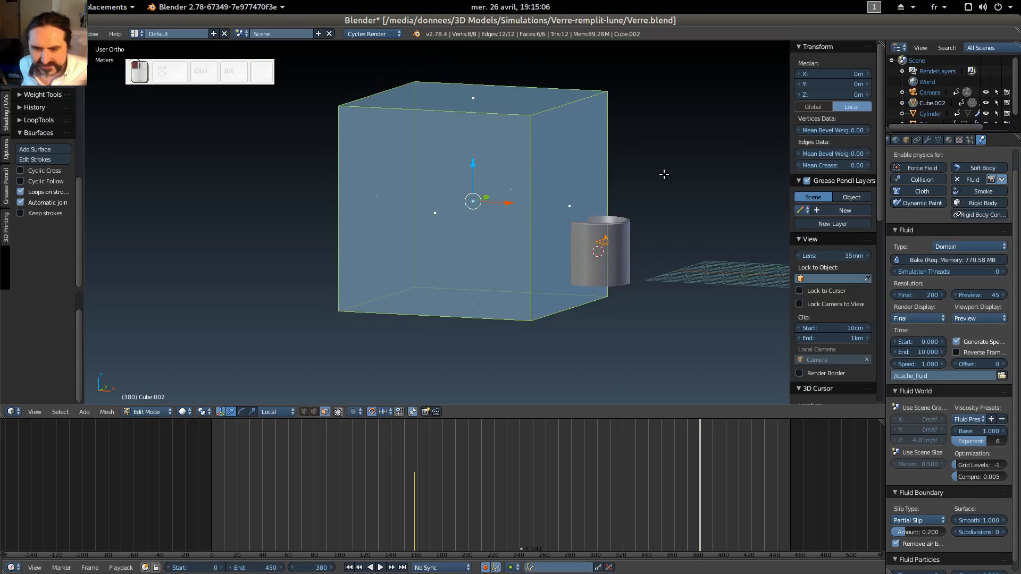
{"action": "middle_click_drag", "start_coordinate": [675, 169], "coordinate": [672, 219]}
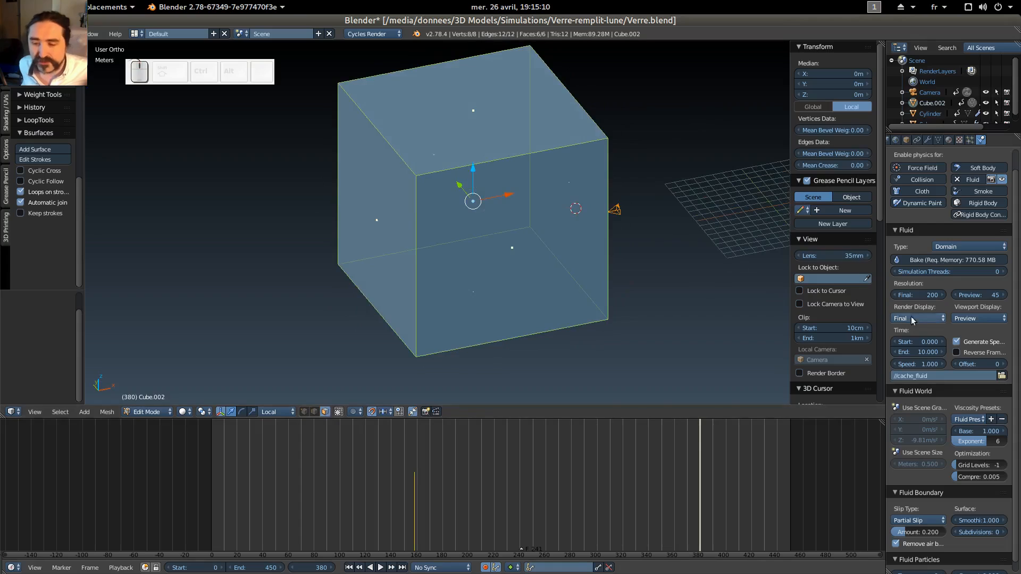
{"action": "scroll", "coordinate": [995, 194], "scroll_direction": "up", "scroll_amount": 1}
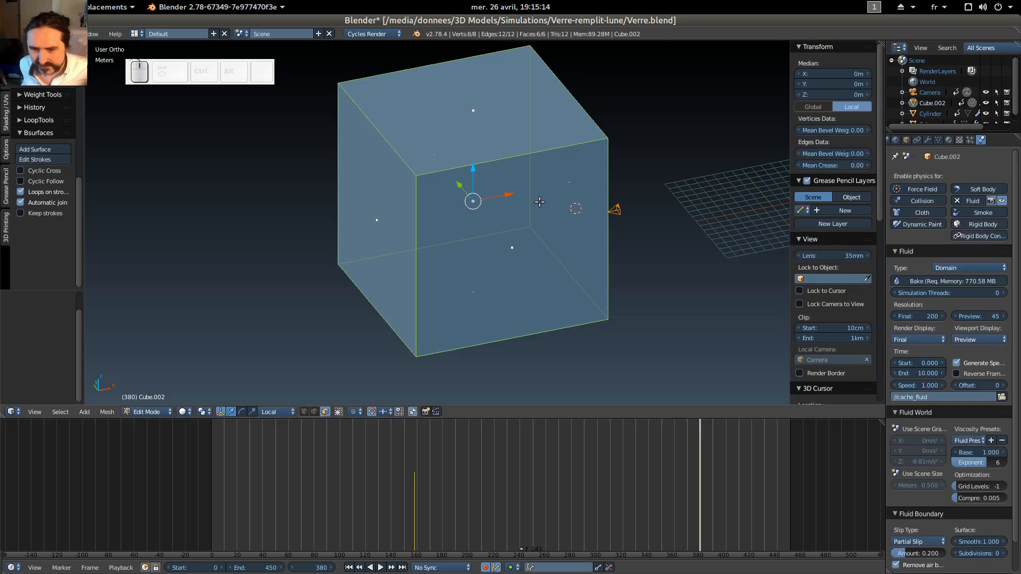
{"action": "key", "text": "Tab"}
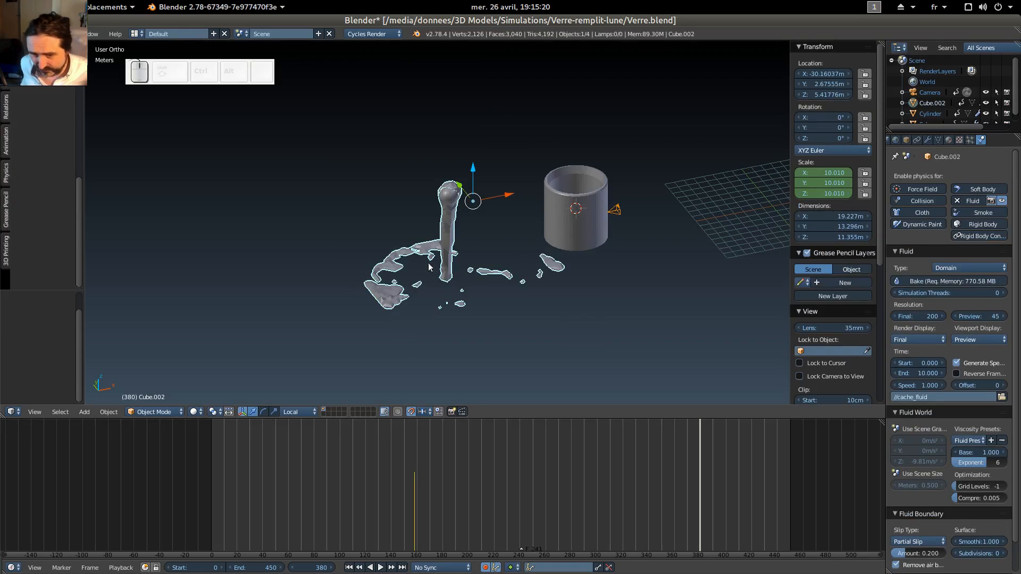
Select the inflow sphere and hide it from both the viewport and the render.
{"action": "right_click", "coordinate": [447, 191]}
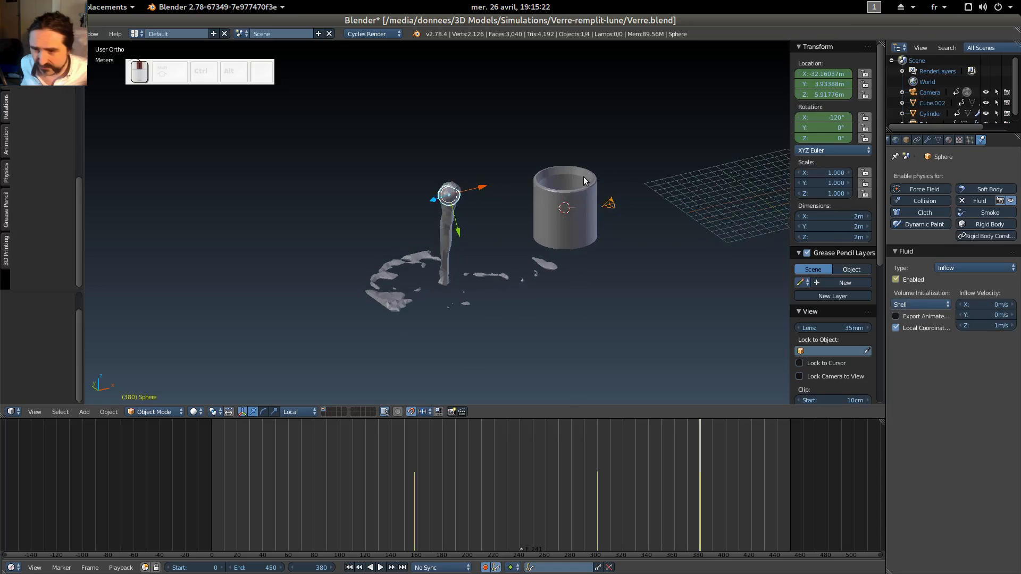
{"action": "scroll", "coordinate": [948, 111], "scroll_direction": "down", "scroll_amount": 1}
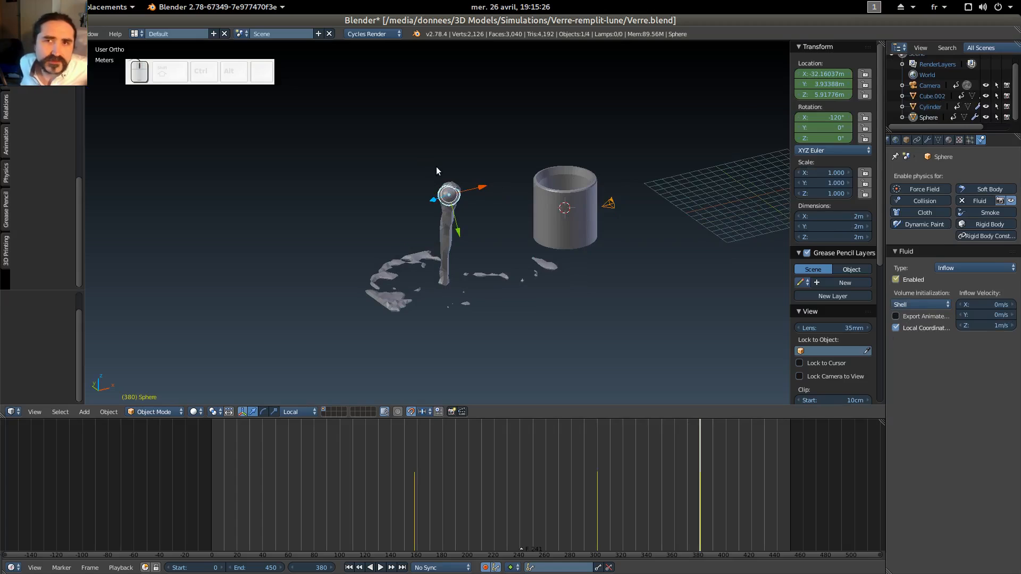
{"action": "left_click", "coordinate": [985, 117]}
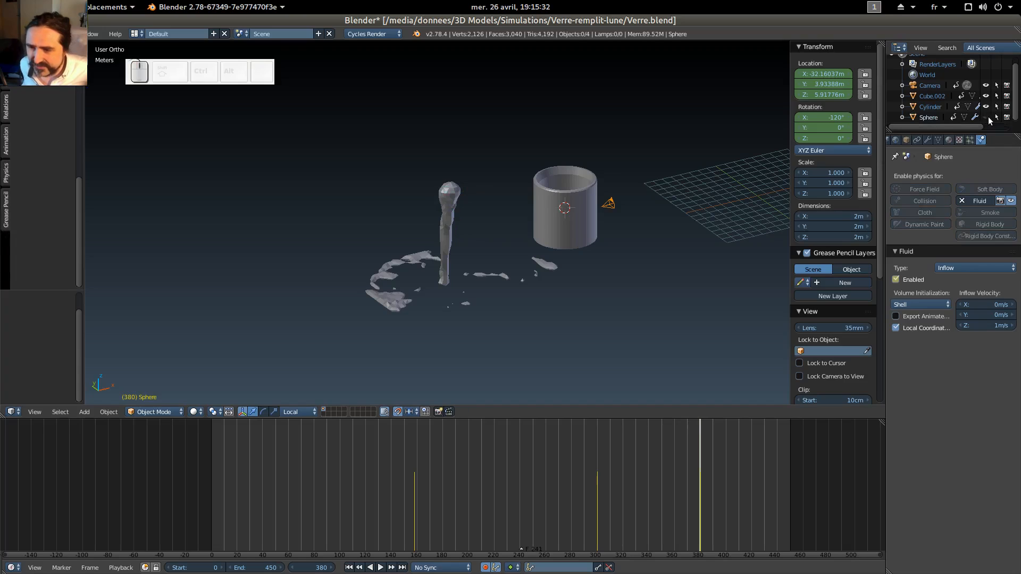
{"action": "left_click", "coordinate": [1008, 117]}
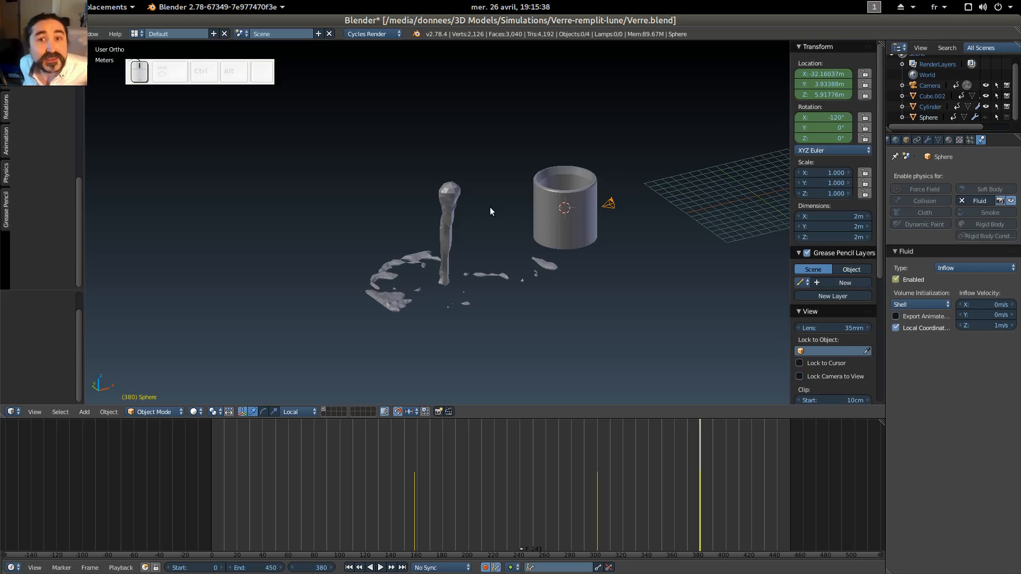
Select the fluid domain to examine its fluid mesh up close, and select the camera beside the glass.
{"action": "right_click", "coordinate": [451, 229]}
{"action": "middle_click_drag", "start_coordinate": [414, 303], "coordinate": [499, 302]}
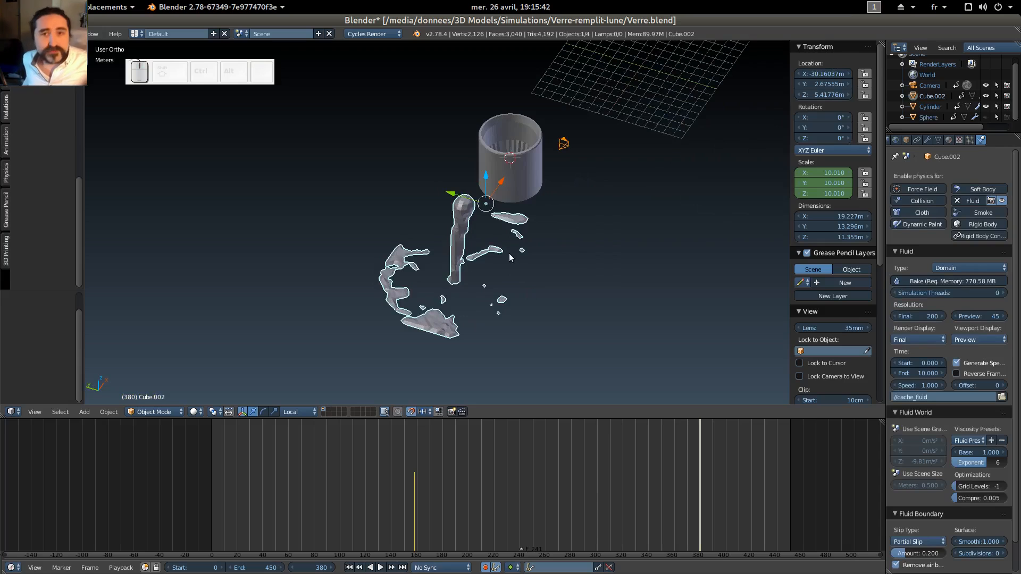
{"action": "scroll", "coordinate": [743, 277], "scroll_direction": "up", "scroll_amount": 7}
{"action": "scroll", "coordinate": [749, 304], "scroll_direction": "down", "scroll_amount": 3}
{"action": "middle_click_drag", "start_coordinate": [749, 304], "coordinate": [670, 250]}
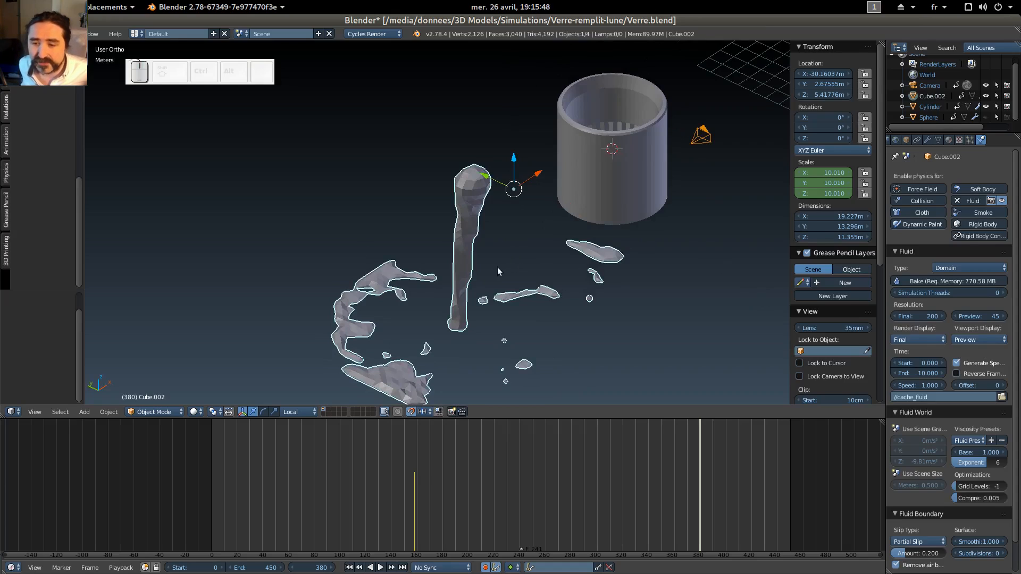
{"action": "right_click", "coordinate": [701, 142]}
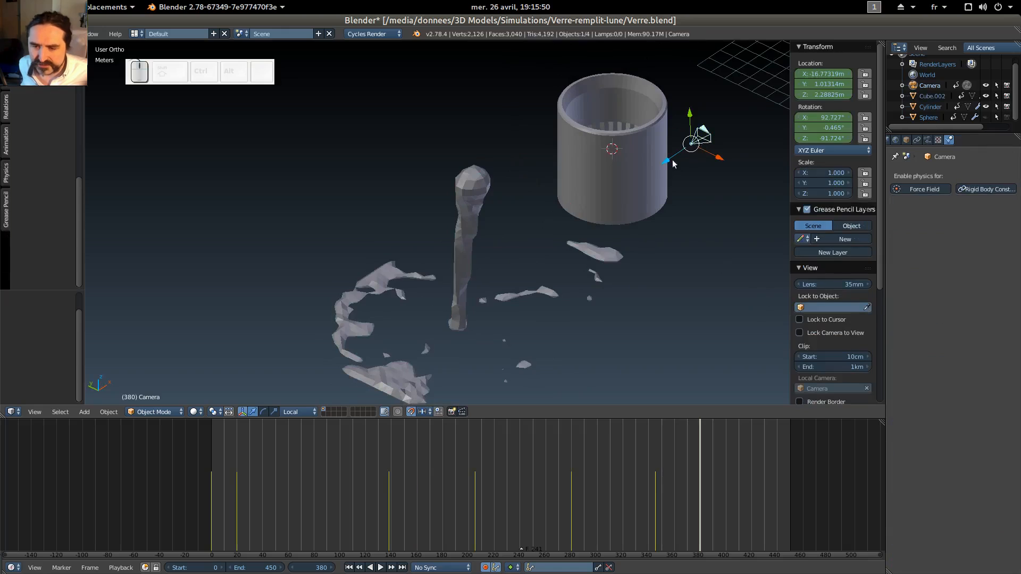
Move the camera back 35 m along its local Z axis and check the framing through the camera.
{"action": "left_click_drag", "start_coordinate": [666, 162], "coordinate": [189, 388]}
{"action": "key", "text": "KP_0"}
{"action": "key", "text": "z"}
{"action": "key", "text": "z"}
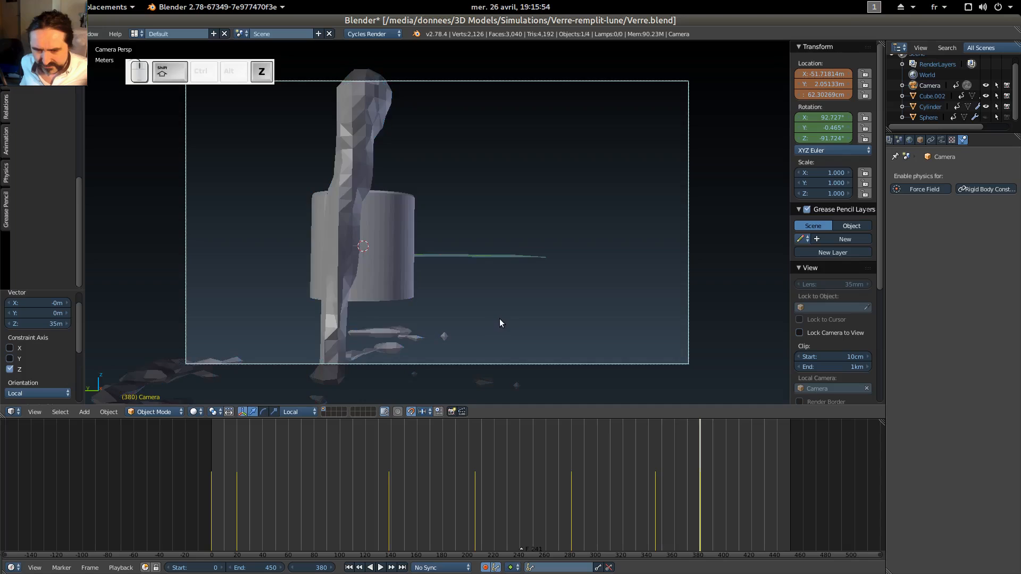
{"action": "key", "text": "shift+z"}
{"action": "key", "text": "shift+z"}
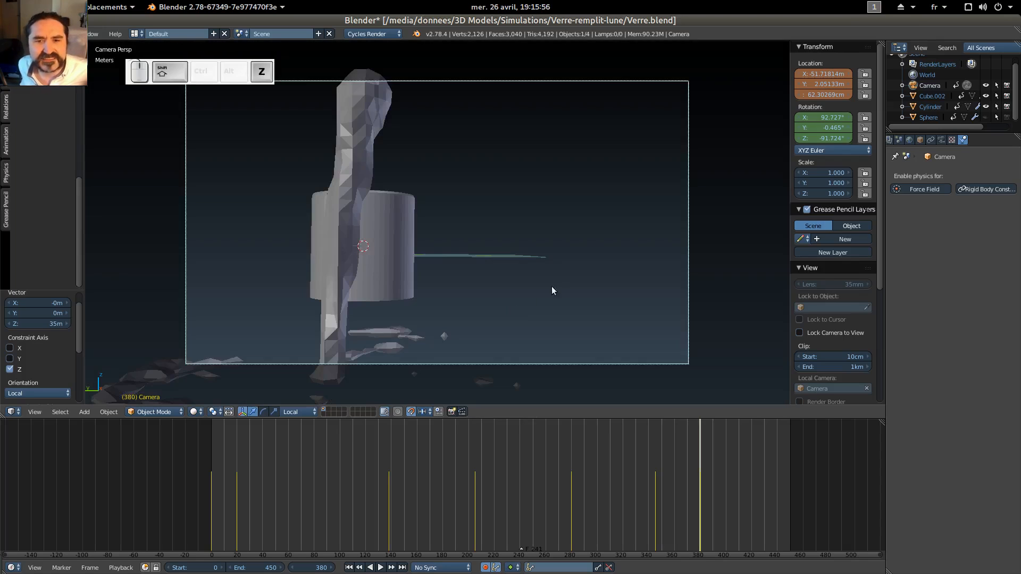
{"action": "scroll", "coordinate": [584, 289], "scroll_direction": "down", "scroll_amount": 2}
{"action": "mouse_move", "coordinate": [659, 242]}
{"action": "middle_mouse_down"}
{"action": "mouse_move", "coordinate": [616, 271]}
{"action": "mouse_move", "coordinate": [585, 257]}
{"action": "mouse_move", "coordinate": [502, 311]}
{"action": "middle_mouse_up"}
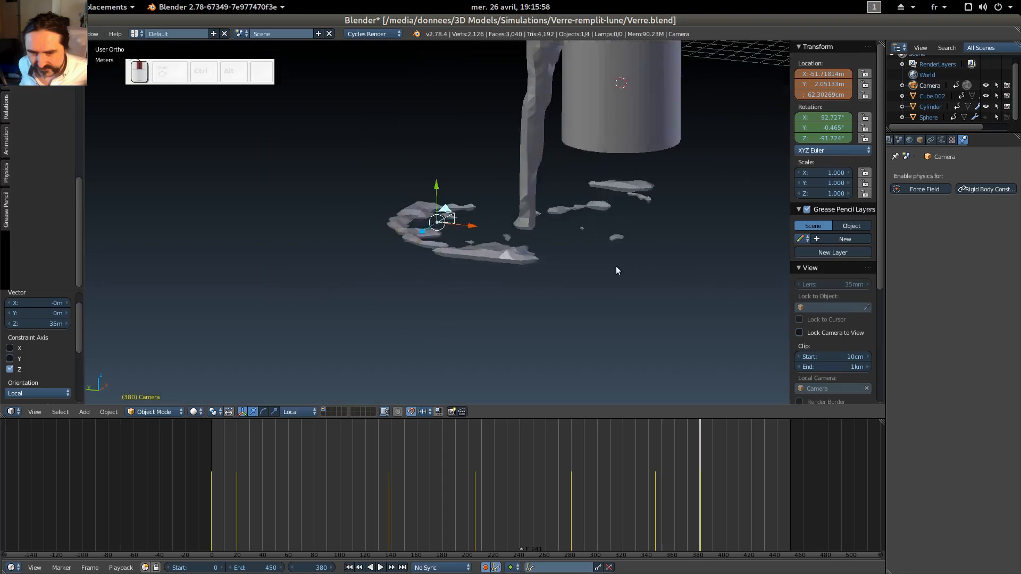
Select the fluid domain and assign the existing Material.002 to it.
{"action": "scroll", "coordinate": [585, 257], "scroll_direction": "down", "scroll_amount": 5}
{"action": "middle_click_drag", "start_coordinate": [502, 311], "coordinate": [521, 355], "text": "shift"}
{"action": "scroll", "coordinate": [494, 351], "scroll_direction": "up", "scroll_amount": 2}
{"action": "right_click", "coordinate": [468, 307]}
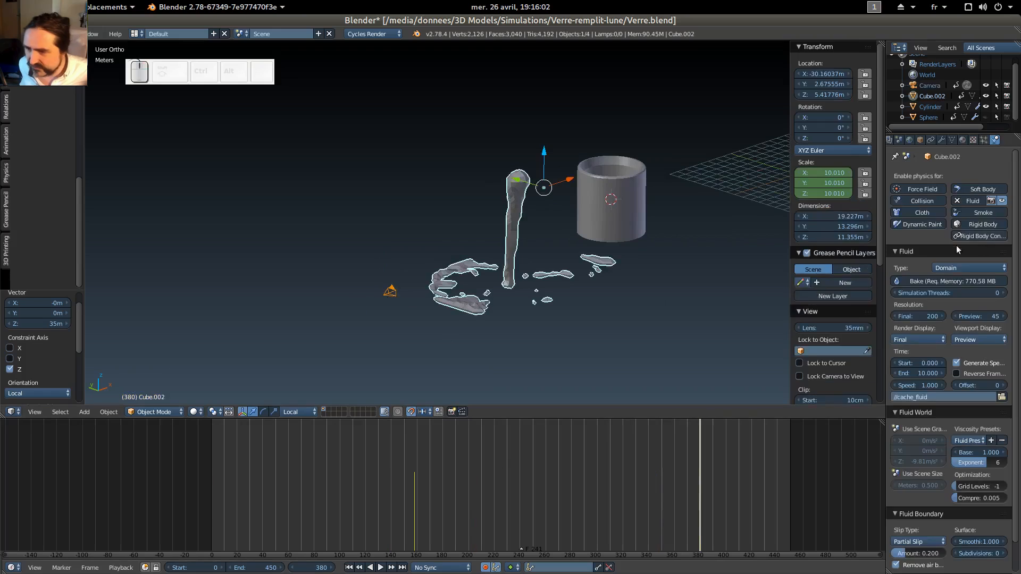
{"action": "left_click", "coordinate": [964, 140]}
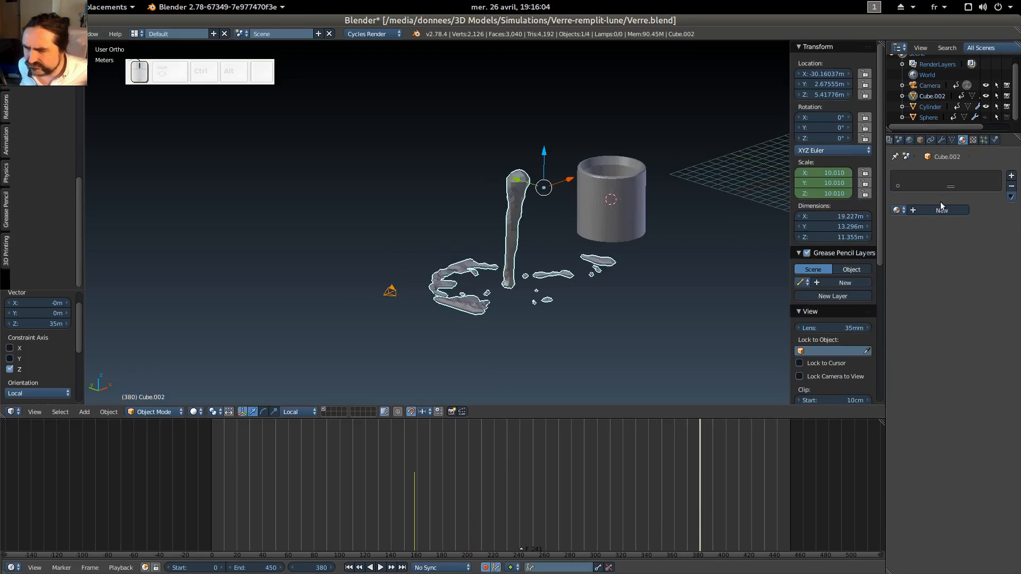
{"action": "left_click", "coordinate": [899, 210]}
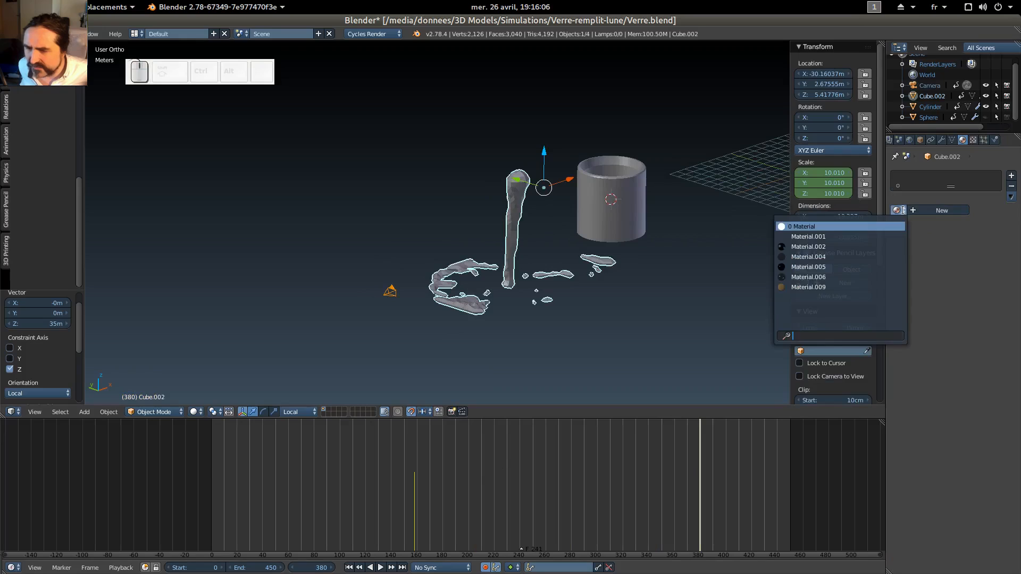
{"action": "left_click", "coordinate": [899, 210]}
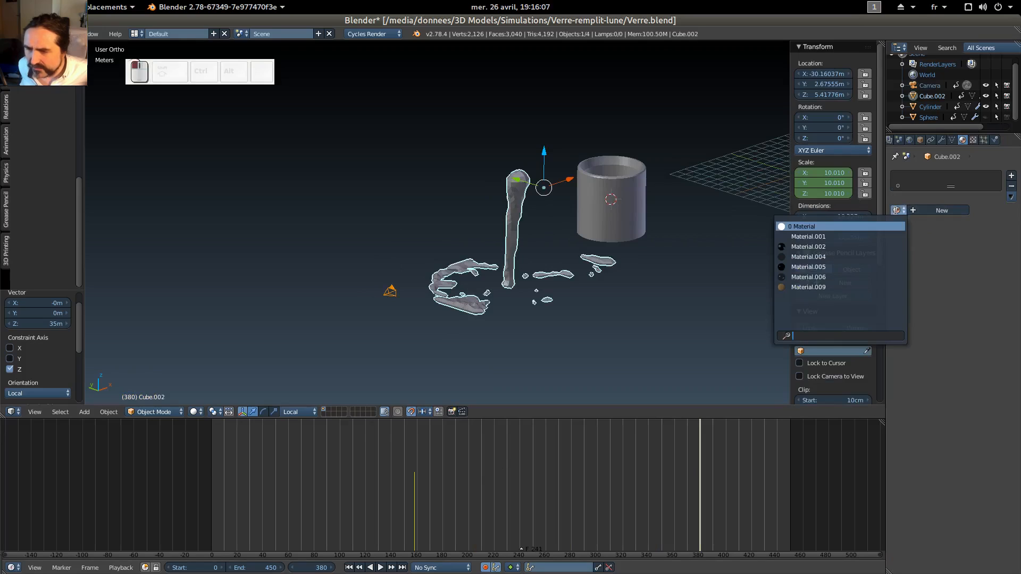
{"action": "left_click", "coordinate": [830, 246]}
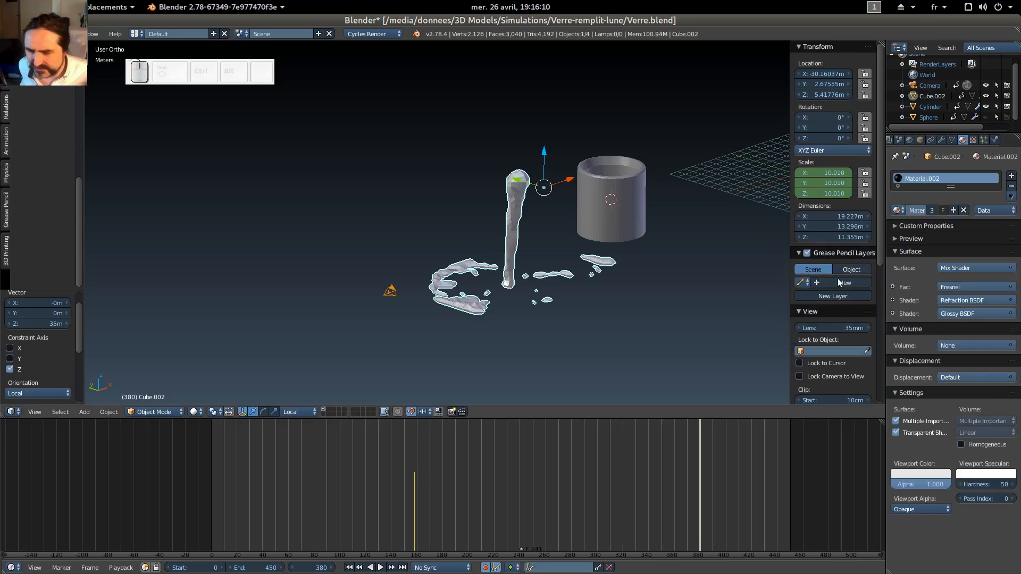
Replace the timeline with the Node Editor and examine the shader nodes of Material.002.
{"action": "left_click", "coordinate": [15, 568]}
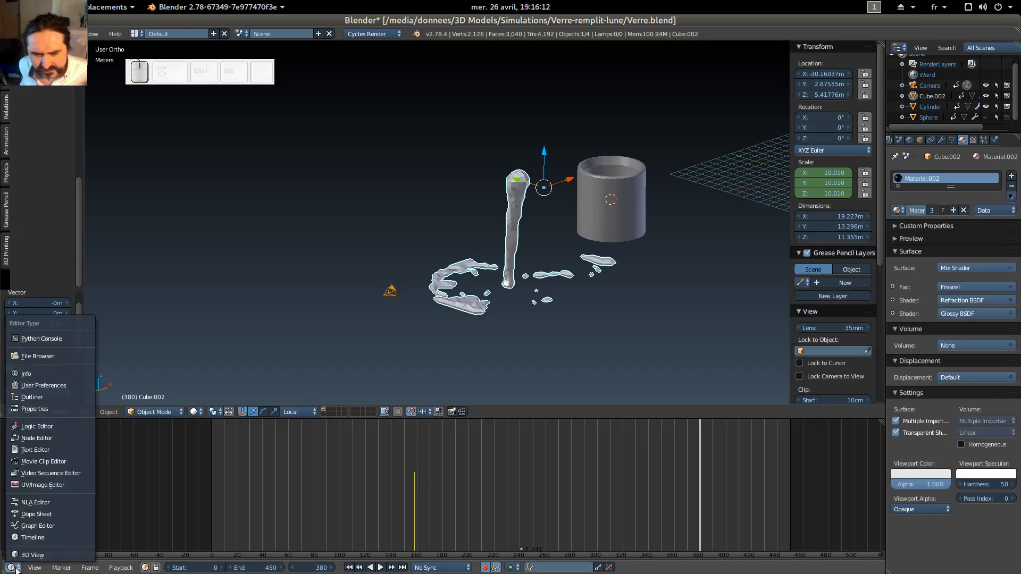
{"action": "left_click", "coordinate": [47, 439]}
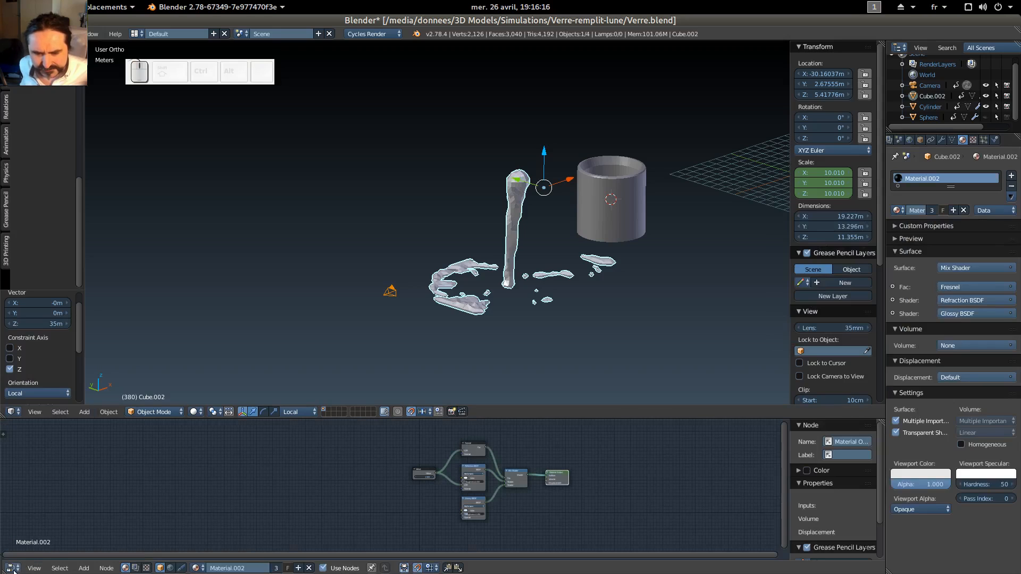
{"action": "scroll", "coordinate": [500, 488], "scroll_direction": "up", "scroll_amount": 4}
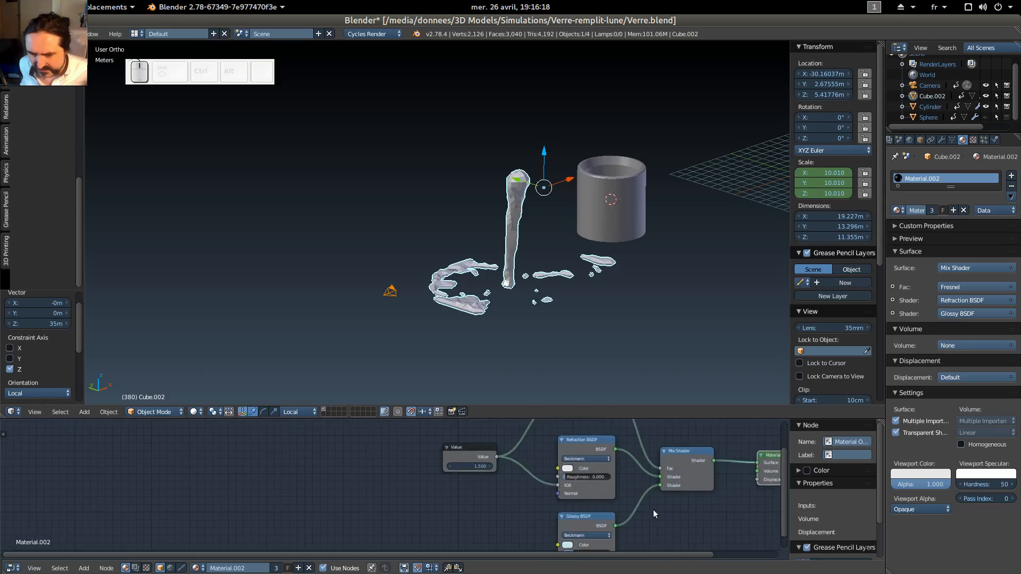
{"action": "middle_click_drag", "start_coordinate": [671, 513], "coordinate": [592, 483]}
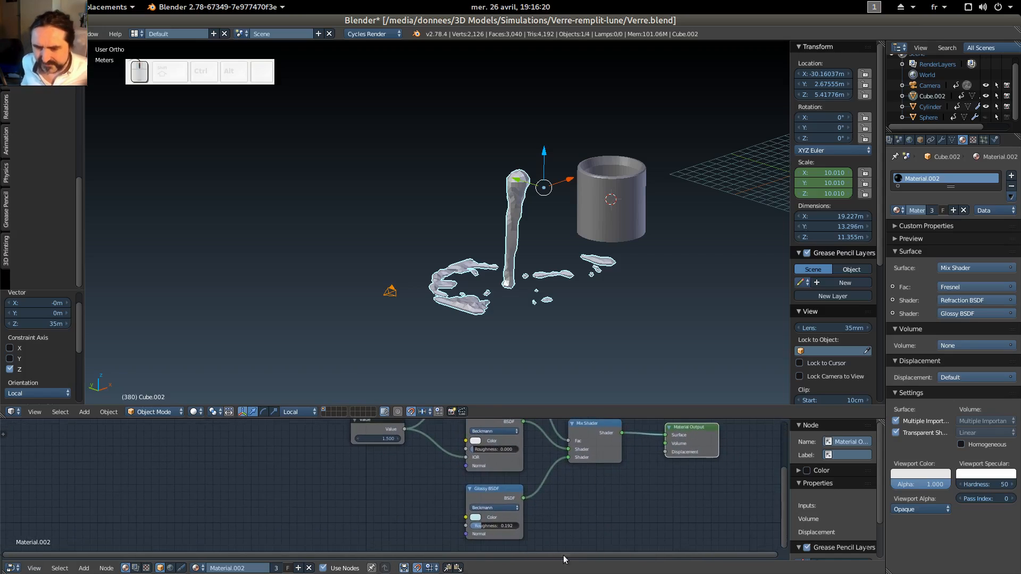
{"action": "middle_click_drag", "start_coordinate": [588, 519], "coordinate": [535, 532]}
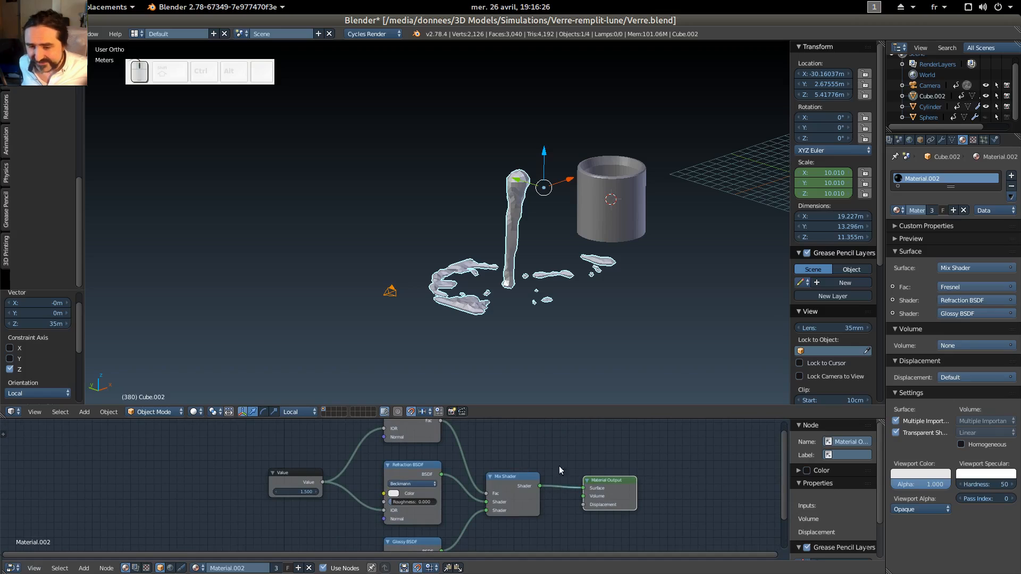
{"action": "middle_click_drag", "start_coordinate": [706, 473], "coordinate": [577, 478]}
{"action": "middle_click_drag", "start_coordinate": [669, 472], "coordinate": [728, 480]}
{"action": "middle_click_drag", "start_coordinate": [435, 466], "coordinate": [570, 468]}
{"action": "scroll", "coordinate": [452, 468], "scroll_direction": "down", "scroll_amount": 2}
{"action": "scroll", "coordinate": [570, 468], "scroll_direction": "up", "scroll_amount": 1}
{"action": "middle_click_drag", "start_coordinate": [670, 461], "coordinate": [622, 500]}
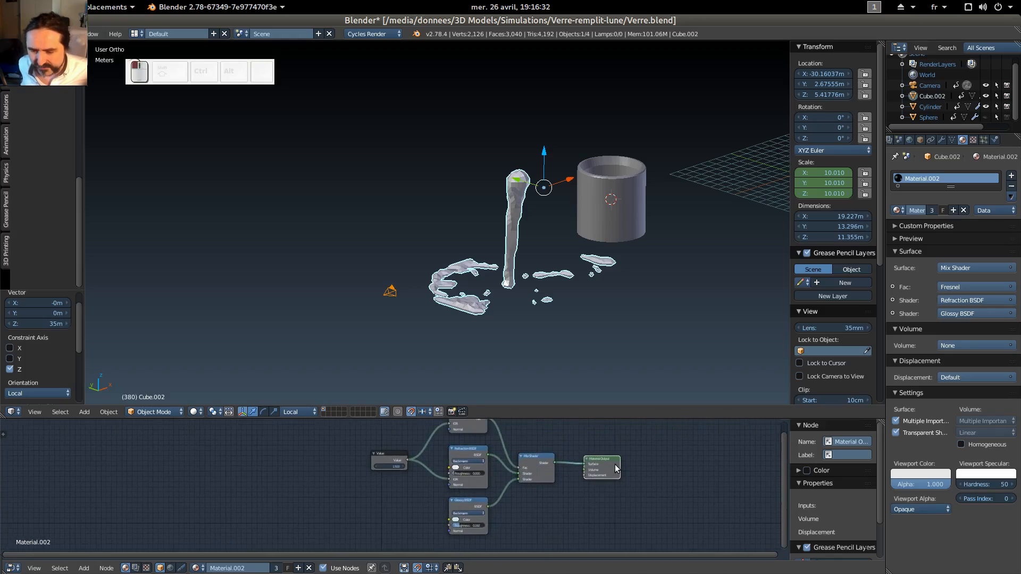
Move the Material Output node away from the Mix Shader to free space in the node tree.
{"action": "left_click_drag", "start_coordinate": [611, 468], "coordinate": [674, 529]}
{"action": "middle_click_drag", "start_coordinate": [517, 527], "coordinate": [525, 408], "text": "shift"}
{"action": "middle_click_drag", "start_coordinate": [581, 454], "coordinate": [572, 490]}
Add a Glass BSDF node and connect its BSDF output to the Material Output's Surface input.
{"action": "key", "text": "shift+a"}
{"action": "mouse_move", "coordinate": [489, 488]}
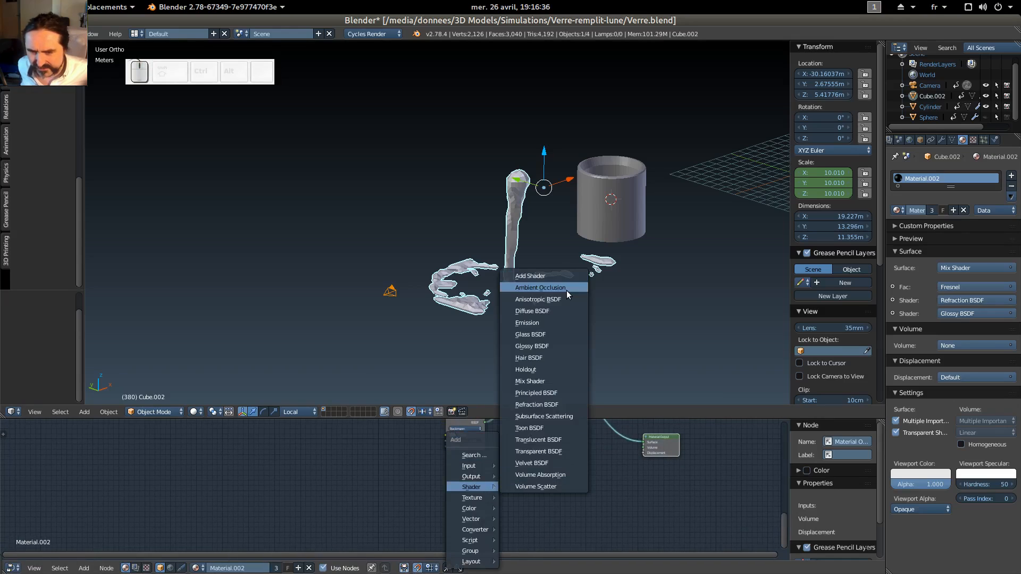
{"action": "left_click", "coordinate": [538, 336]}
{"action": "left_click", "coordinate": [582, 451]}
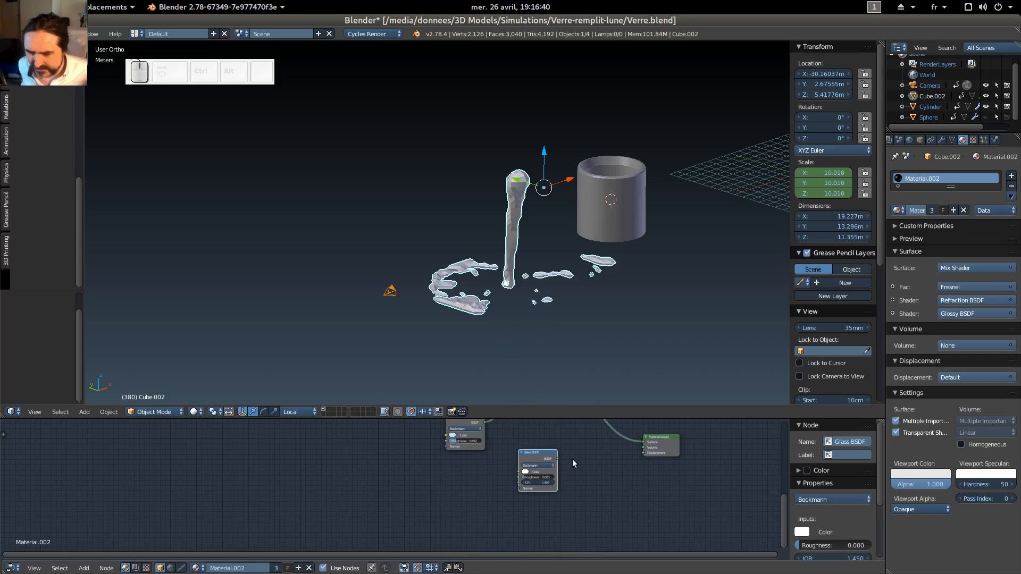
{"action": "middle_click_drag", "start_coordinate": [560, 464], "coordinate": [526, 486]}
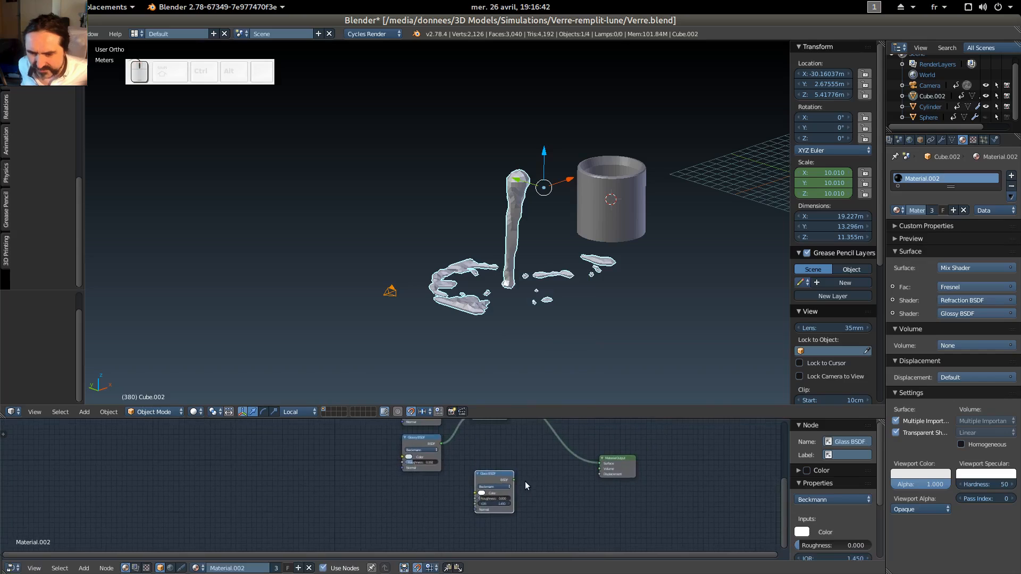
{"action": "left_click_drag", "start_coordinate": [513, 480], "coordinate": [603, 467]}
{"action": "scroll", "coordinate": [697, 335], "scroll_direction": "down", "scroll_amount": 1}
Add a Sun lamp to the scene and raise it 4 m along Z above the glass.
{"action": "middle_click_drag", "start_coordinate": [714, 286], "coordinate": [637, 266]}
{"action": "key", "text": "shift+a"}
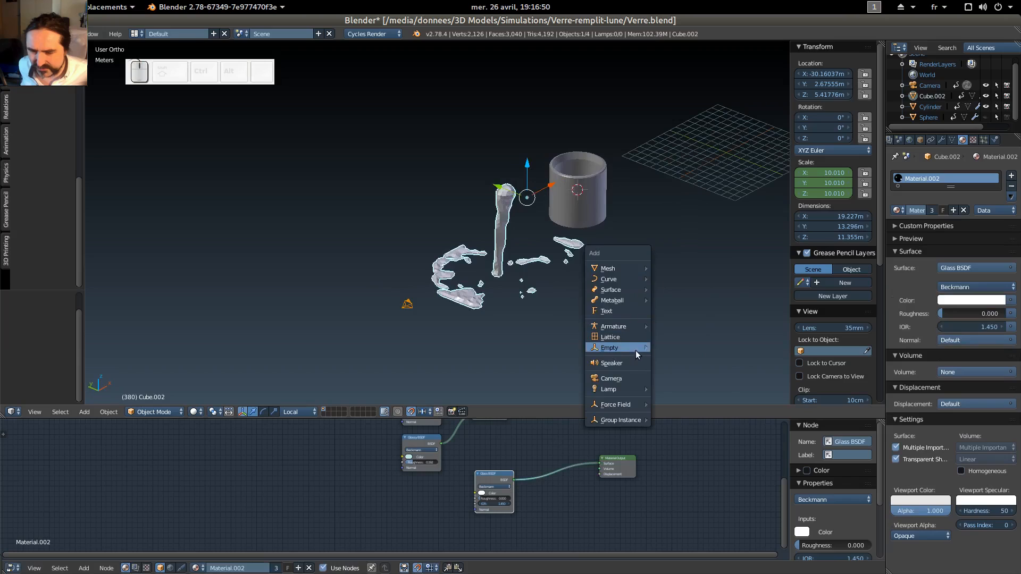
{"action": "mouse_move", "coordinate": [624, 392]}
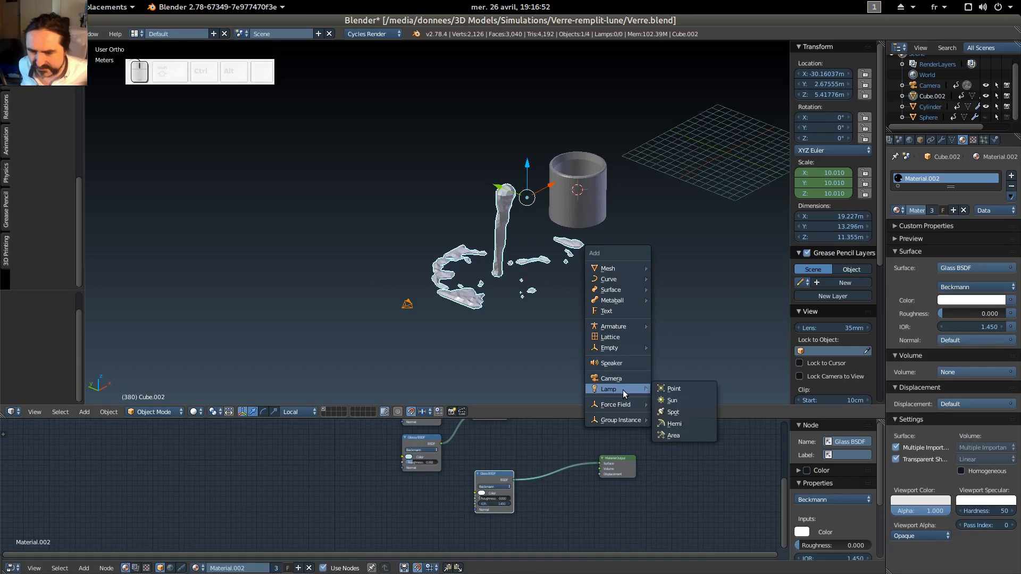
{"action": "left_click", "coordinate": [687, 399]}
{"action": "left_click_drag", "start_coordinate": [579, 161], "coordinate": [586, 128]}
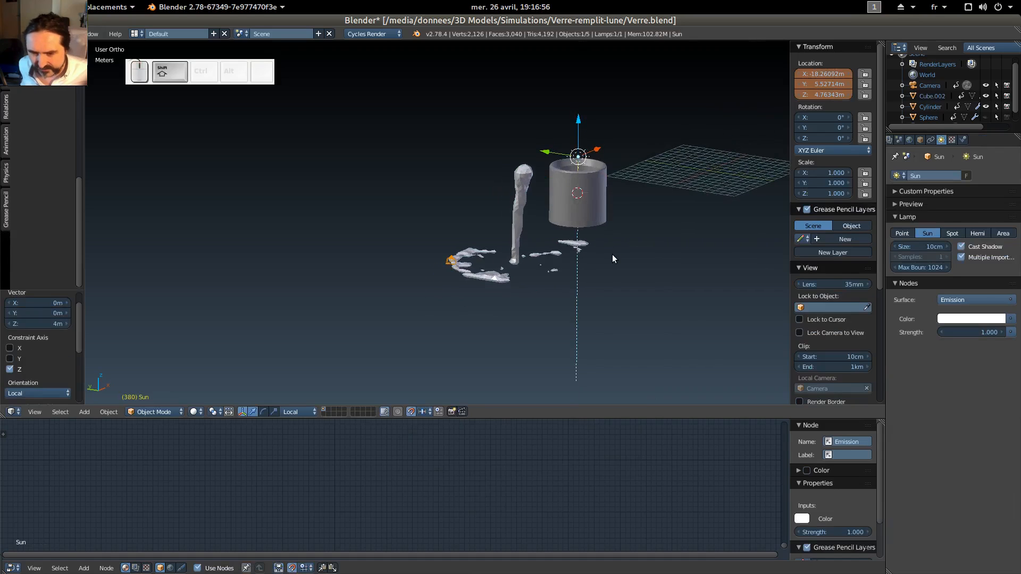
Preview the fluid and the glass under the sun light in rendered shading, and return to solid shading.
{"action": "key", "text": "shift+z"}
{"action": "scroll", "coordinate": [596, 261], "scroll_direction": "up", "scroll_amount": 2}
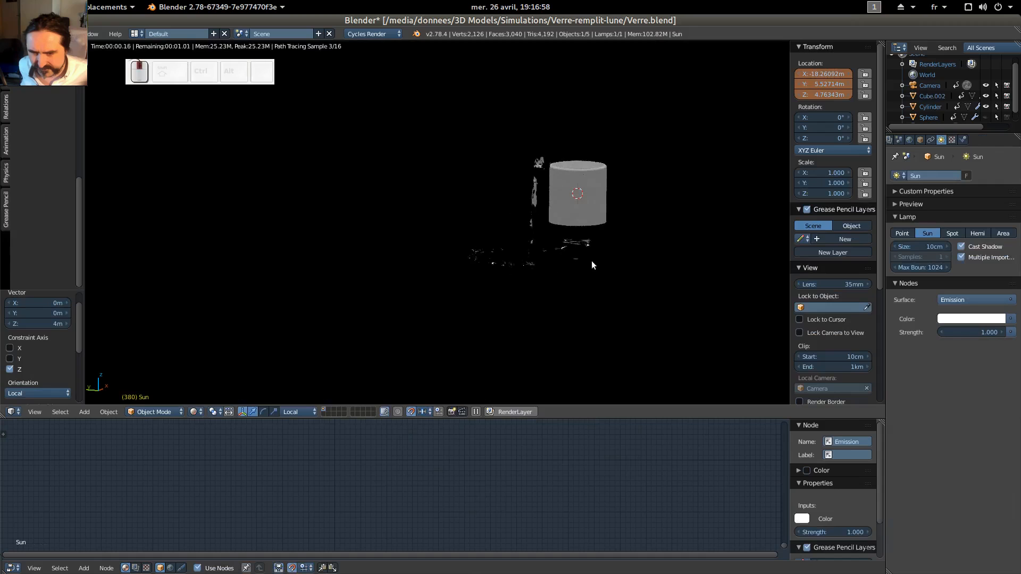
{"action": "middle_click_drag", "start_coordinate": [602, 263], "coordinate": [542, 290], "text": "shift"}
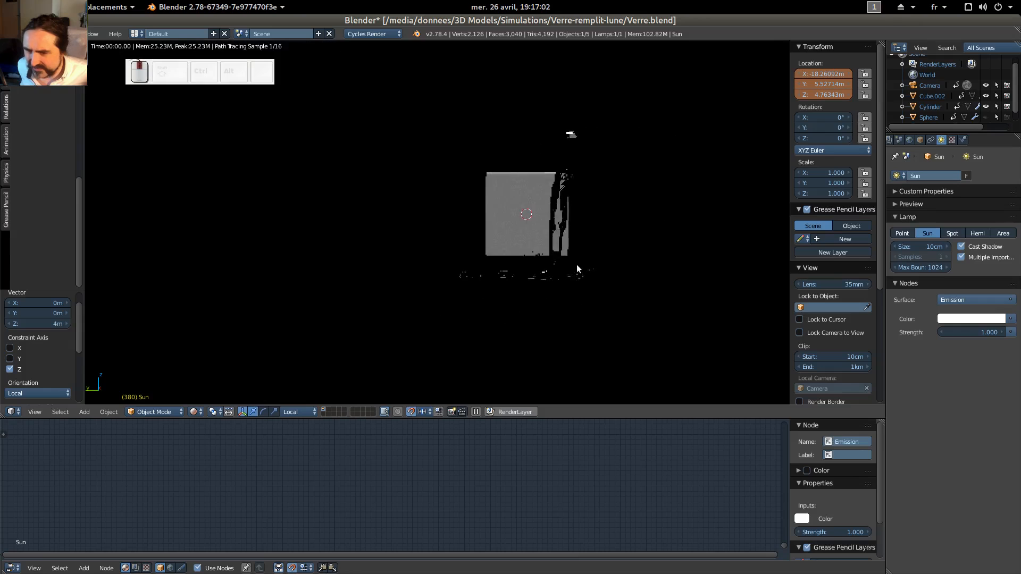
{"action": "scroll", "coordinate": [586, 263], "scroll_direction": "up", "scroll_amount": 3}
{"action": "middle_click_drag", "start_coordinate": [627, 266], "coordinate": [625, 294]}
{"action": "key", "text": "shift+z"}
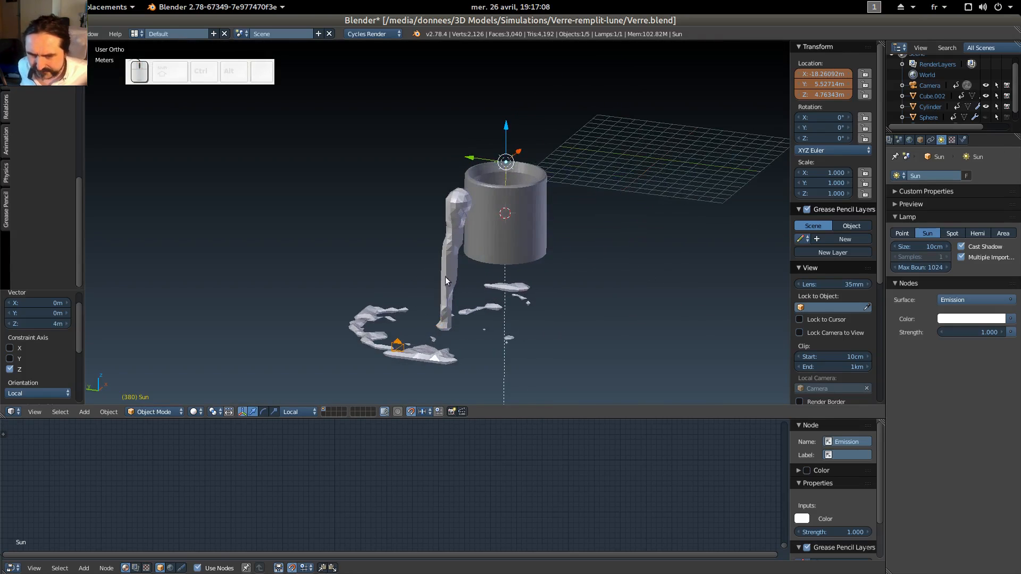
Assign Material.002 to the glass cylinder and check it in rendered shading.
{"action": "right_click", "coordinate": [493, 235]}
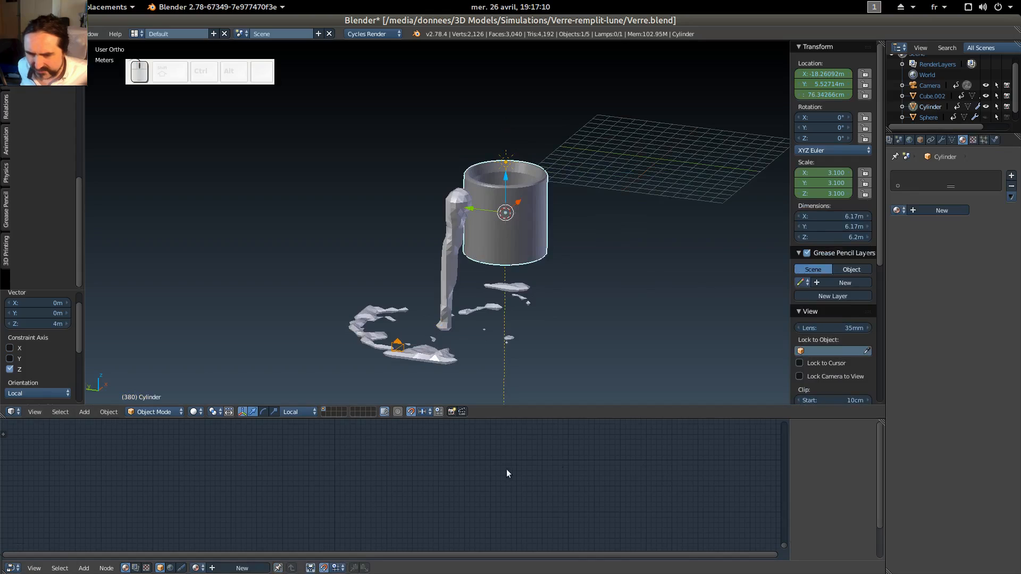
{"action": "scroll", "coordinate": [546, 356], "scroll_direction": "down", "scroll_amount": 1}
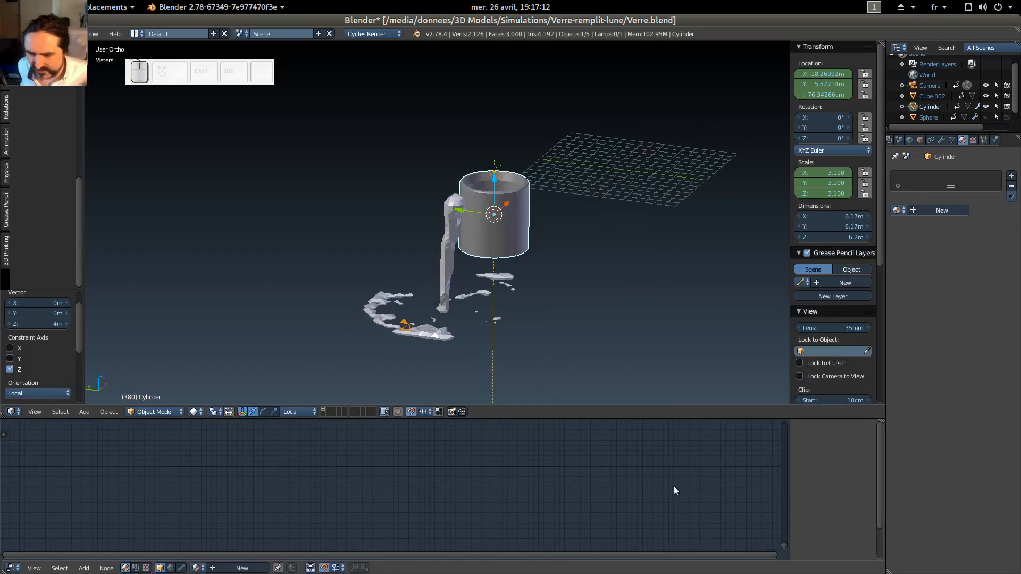
{"action": "left_click", "coordinate": [896, 211]}
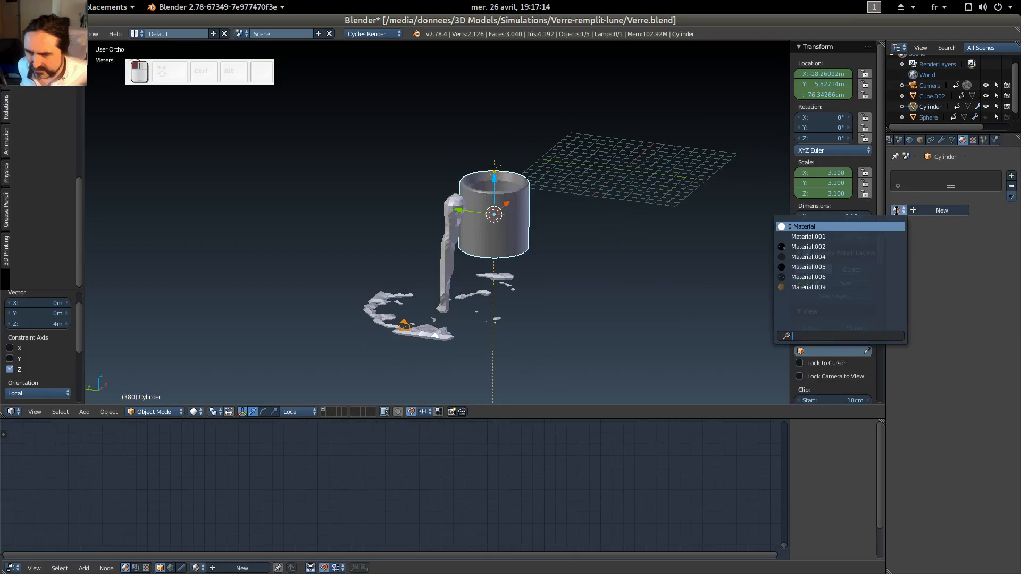
{"action": "left_click", "coordinate": [799, 245]}
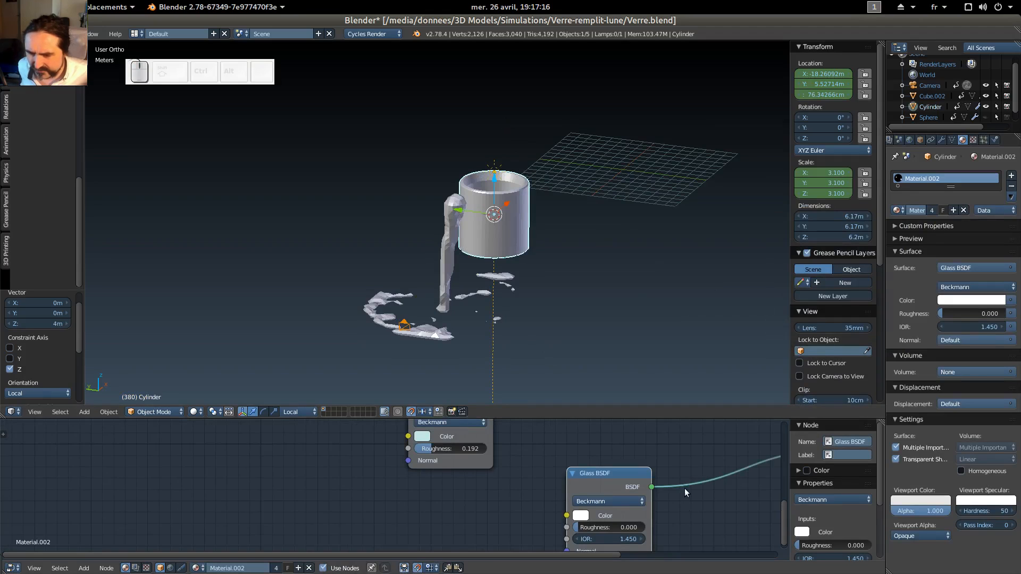
{"action": "key", "text": "Home"}
{"action": "key", "text": "shift+z"}
{"action": "mouse_move", "coordinate": [542, 263]}
{"action": "middle_mouse_down"}
{"action": "mouse_move", "coordinate": [594, 222]}
{"action": "mouse_move", "coordinate": [585, 215]}
{"action": "mouse_move", "coordinate": [513, 251]}
{"action": "mouse_move", "coordinate": [548, 234]}
{"action": "middle_mouse_up"}
{"action": "key", "text": "shift+z"}
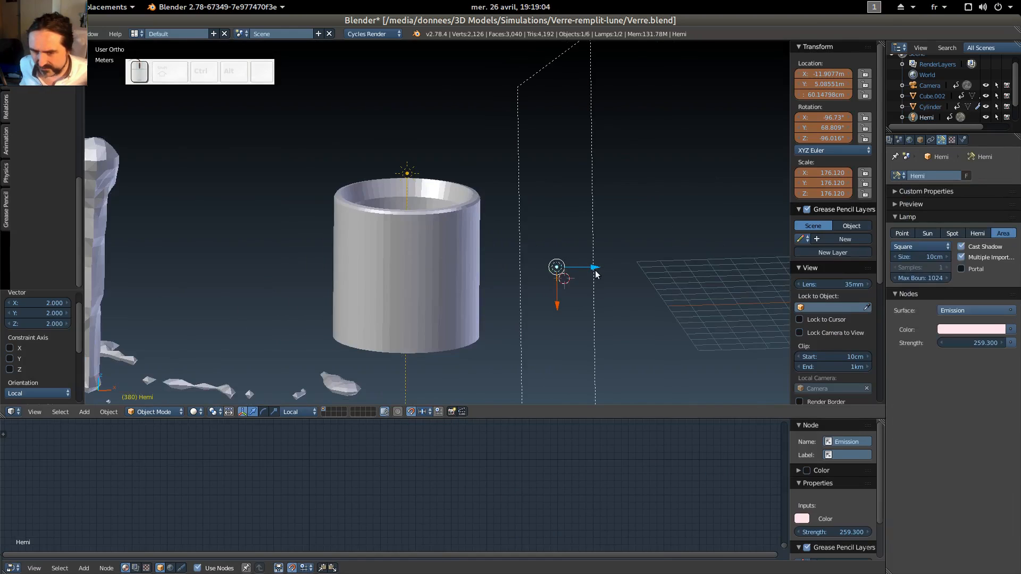
Add a Monkey mesh and move it above the glass.
{"action": "key", "text": "shift"}
{"action": "key", "text": "shift+a"}
{"action": "mouse_move", "coordinate": [387, 52]}
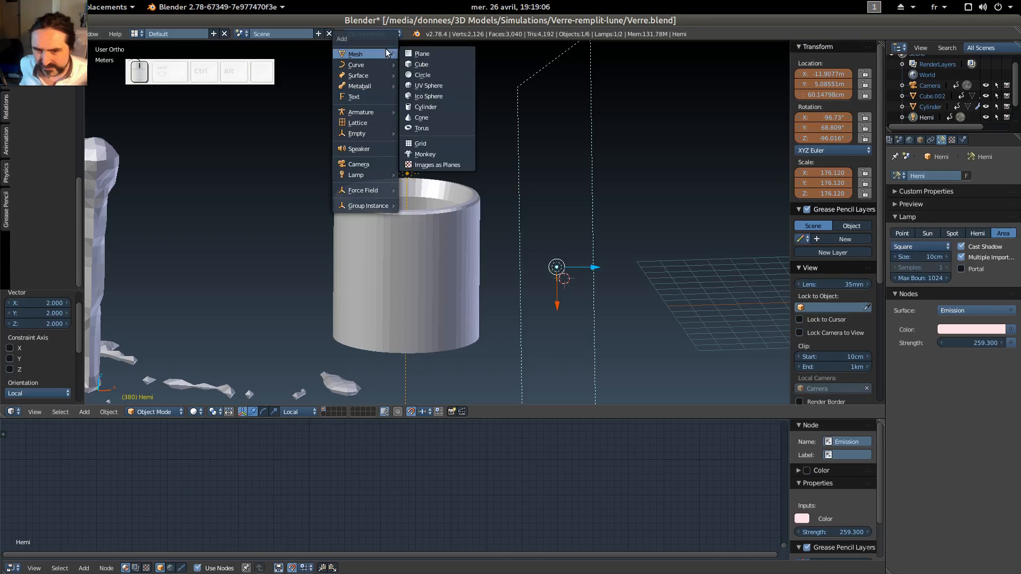
{"action": "left_click", "coordinate": [428, 154]}
{"action": "scroll", "coordinate": [444, 141], "scroll_direction": "down", "scroll_amount": 1}
{"action": "left_click_drag", "start_coordinate": [538, 232], "coordinate": [467, 107]}
Give the monkey a new material with an Emission surface of strength 1 and switch to rendered shading.
{"action": "left_click", "coordinate": [916, 211]}
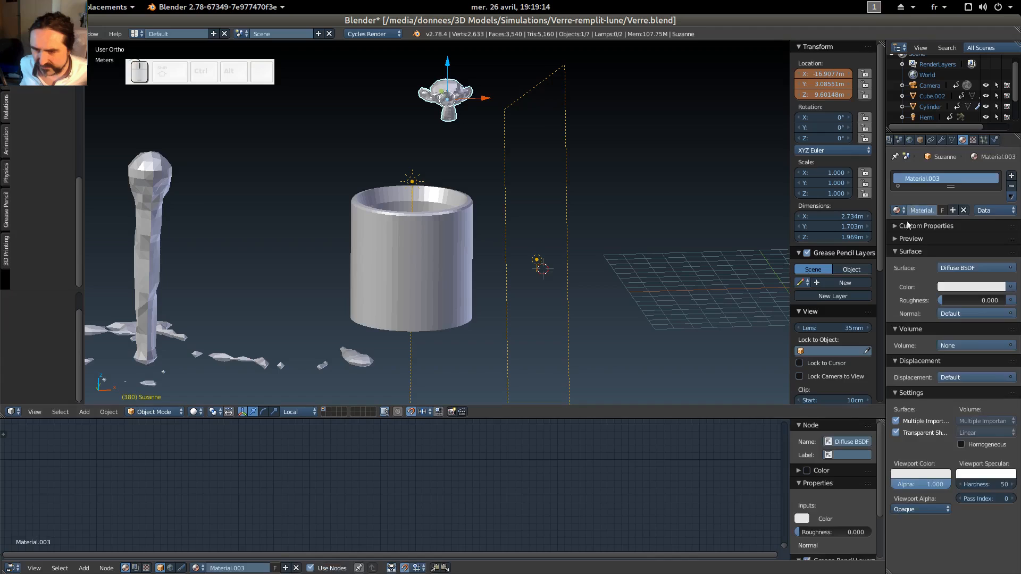
{"action": "left_click", "coordinate": [991, 270]}
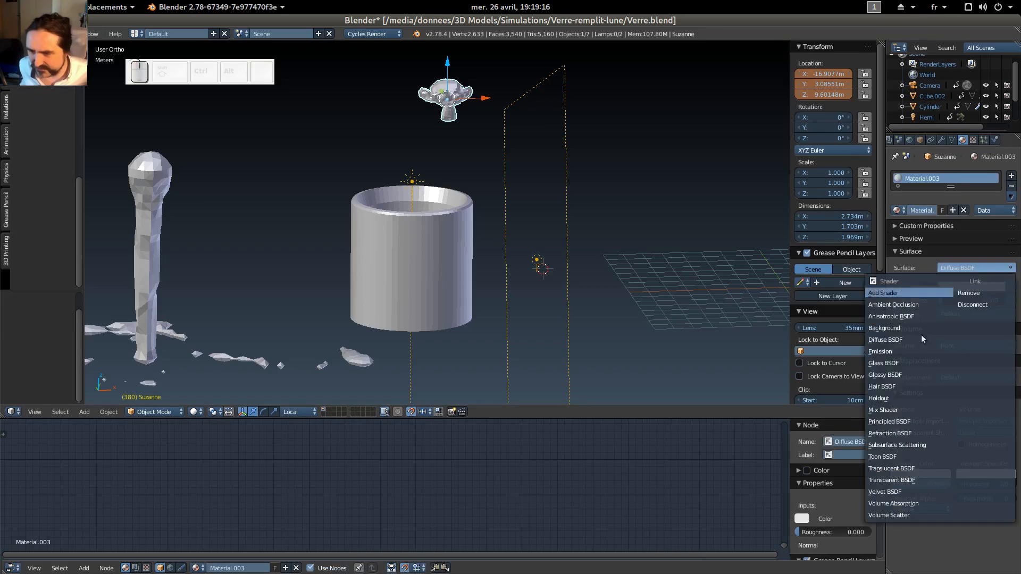
{"action": "left_click", "coordinate": [909, 349]}
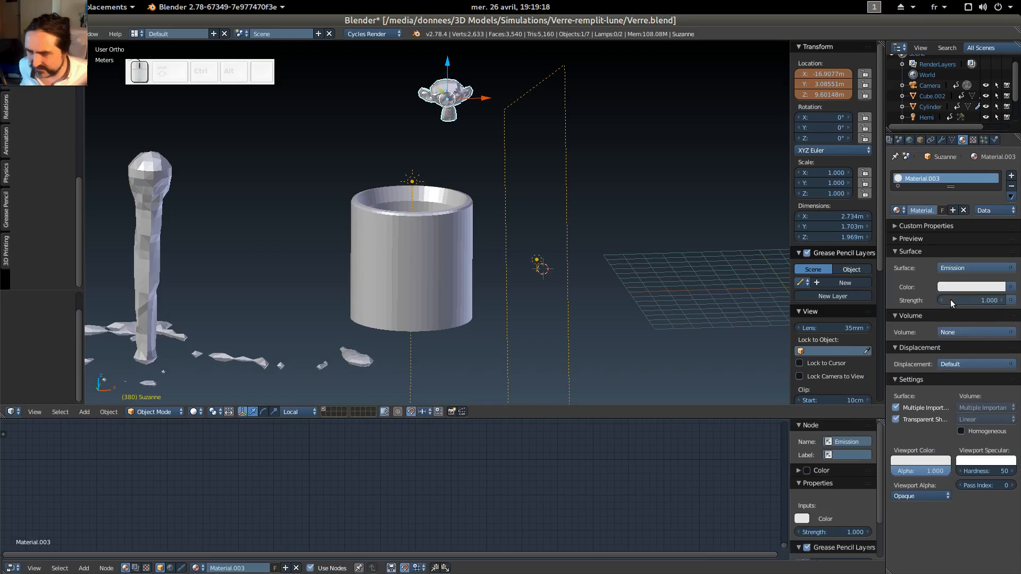
{"action": "left_click", "coordinate": [949, 300]}
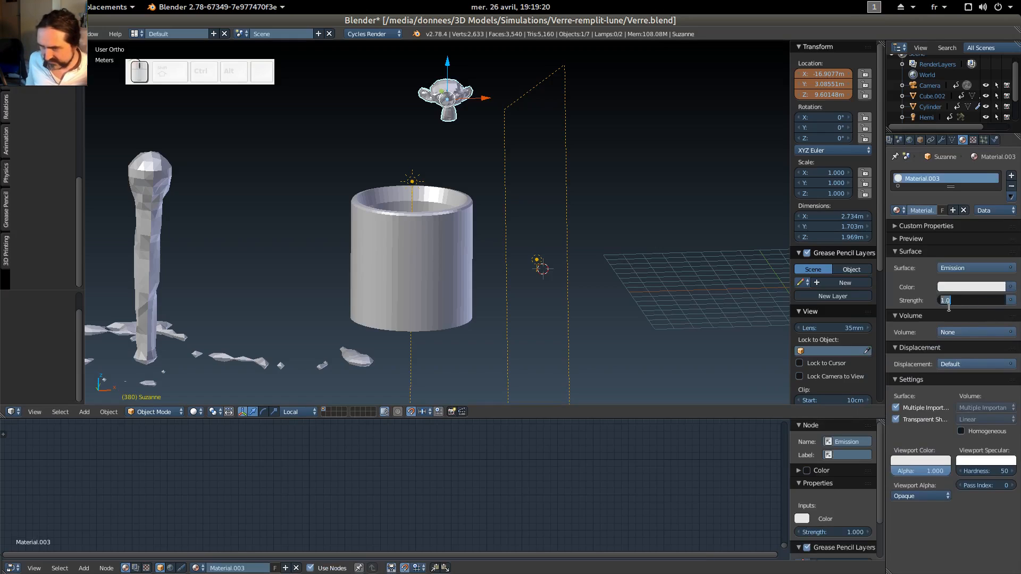
{"action": "type", "text": "1"}
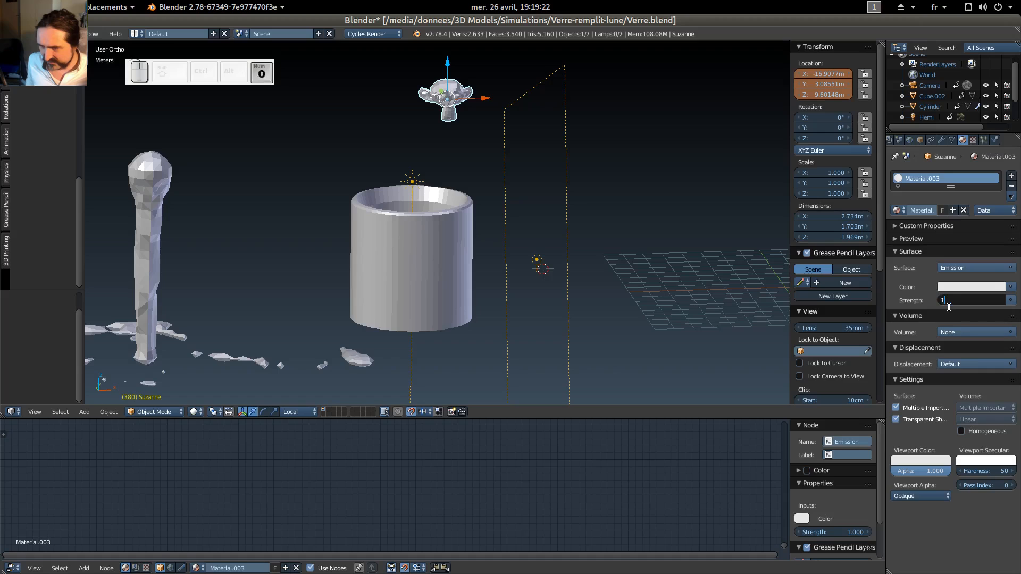
{"action": "key", "text": "Return"}
{"action": "key", "text": "shift+z"}
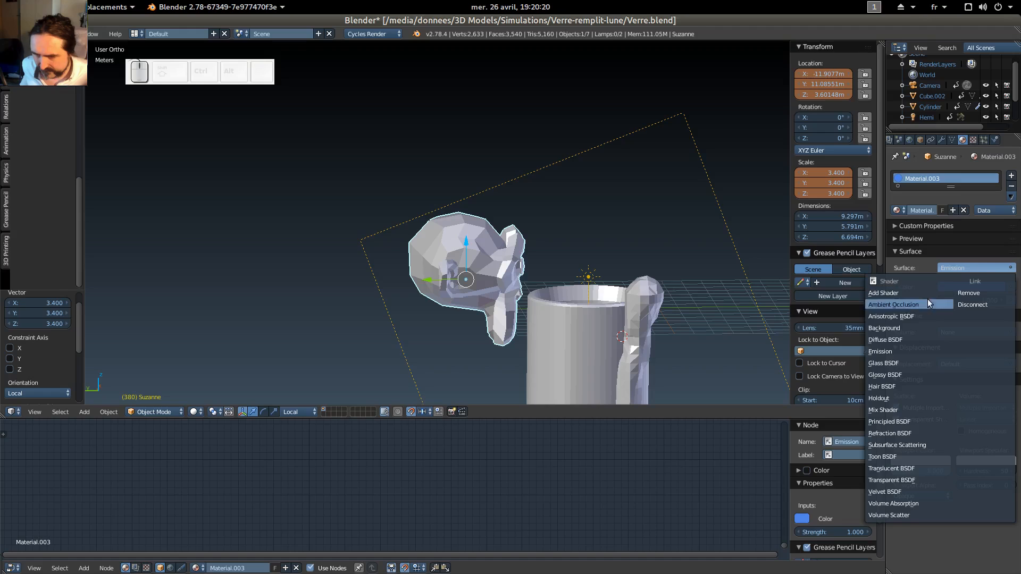
Change the monkey's surface shader to Diffuse BSDF, inspect it through the glass in rendered shading and return to solid shading.
{"action": "left_click", "coordinate": [916, 339]}
{"action": "key", "text": "shift+z"}
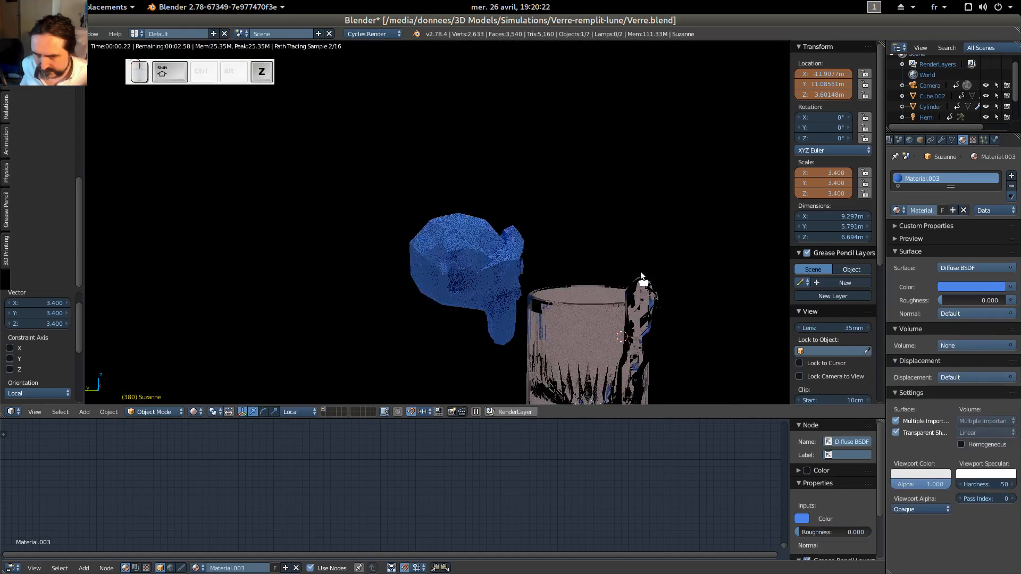
{"action": "mouse_move", "coordinate": [689, 248]}
{"action": "middle_mouse_down"}
{"action": "mouse_move", "coordinate": [558, 250]}
{"action": "mouse_move", "coordinate": [567, 244]}
{"action": "mouse_move", "coordinate": [521, 329]}
{"action": "mouse_move", "coordinate": [571, 307]}
{"action": "middle_mouse_up"}
{"action": "key", "text": "shift+z"}
{"action": "key", "text": "shift+z"}
{"action": "middle_click_drag", "start_coordinate": [524, 271], "coordinate": [486, 293]}
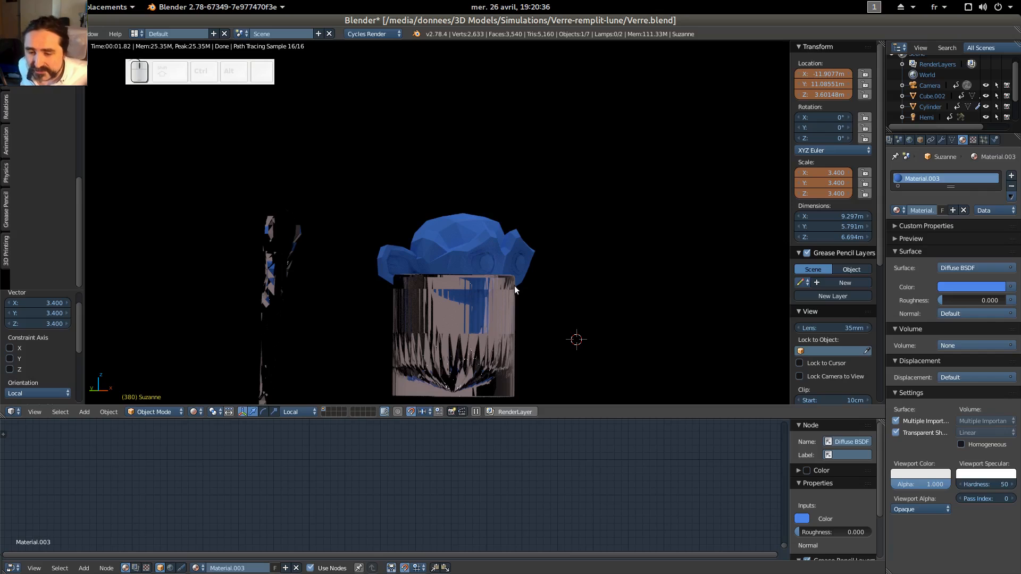
{"action": "middle_click_drag", "start_coordinate": [520, 294], "coordinate": [395, 391]}
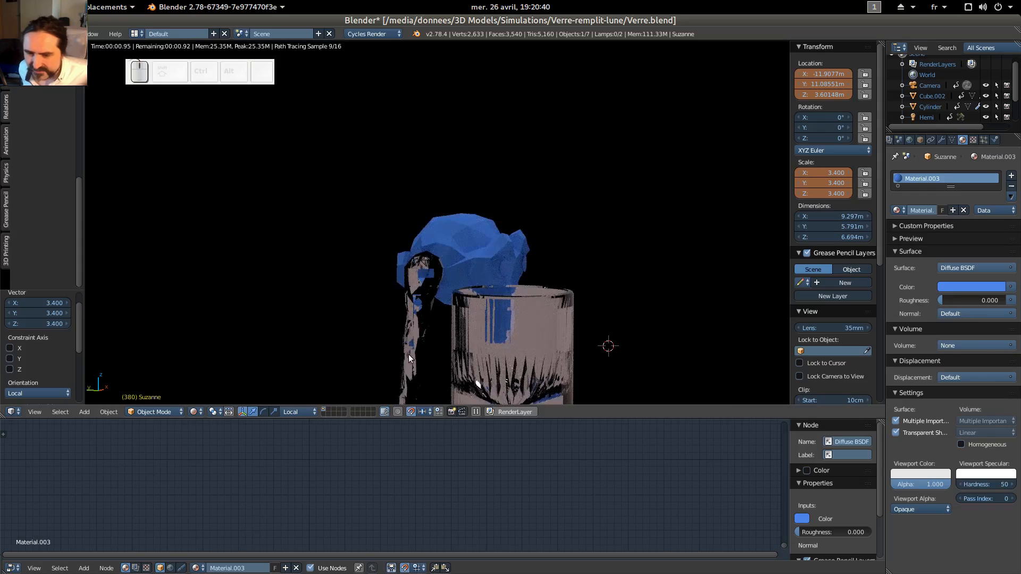
{"action": "key", "text": "shift+z"}
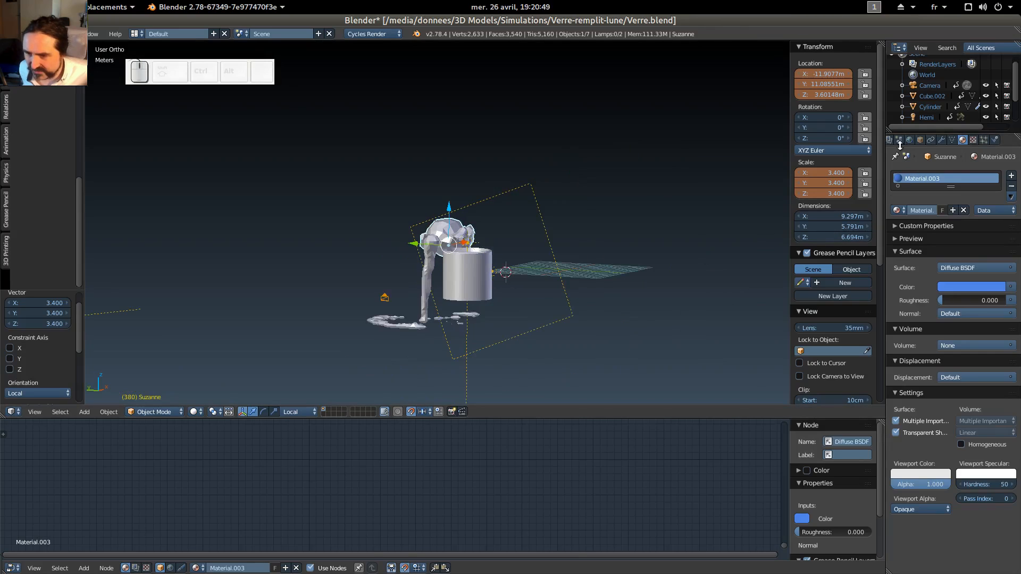
Set the world background colour to light grey and preview the scene in rendered shading.
{"action": "left_click", "coordinate": [909, 140]}
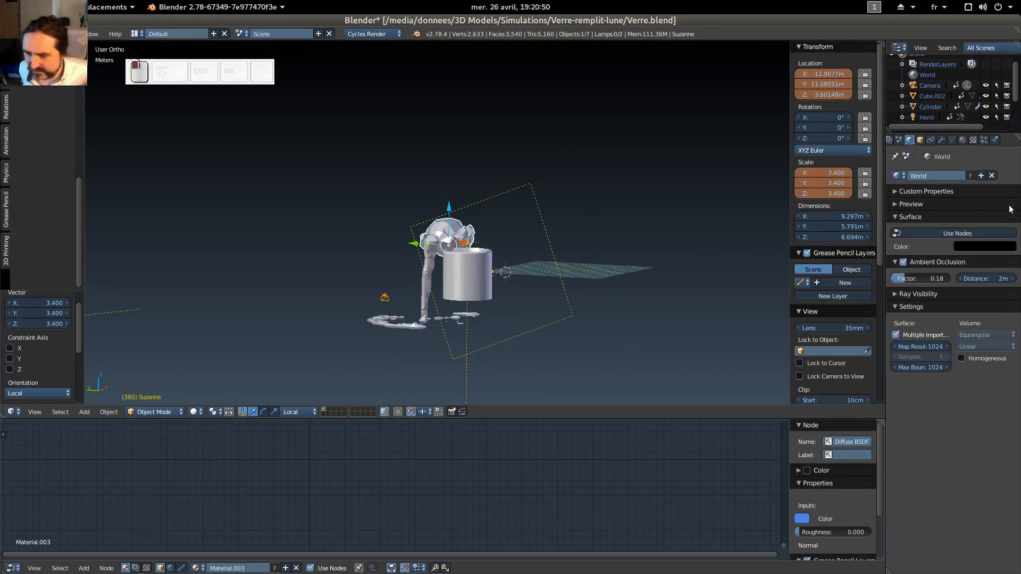
{"action": "left_click", "coordinate": [962, 246]}
{"action": "left_click_drag", "start_coordinate": [995, 168], "coordinate": [1006, 109]}
{"action": "key", "text": "shift+z"}
{"action": "scroll", "coordinate": [590, 360], "scroll_direction": "up", "scroll_amount": 2}
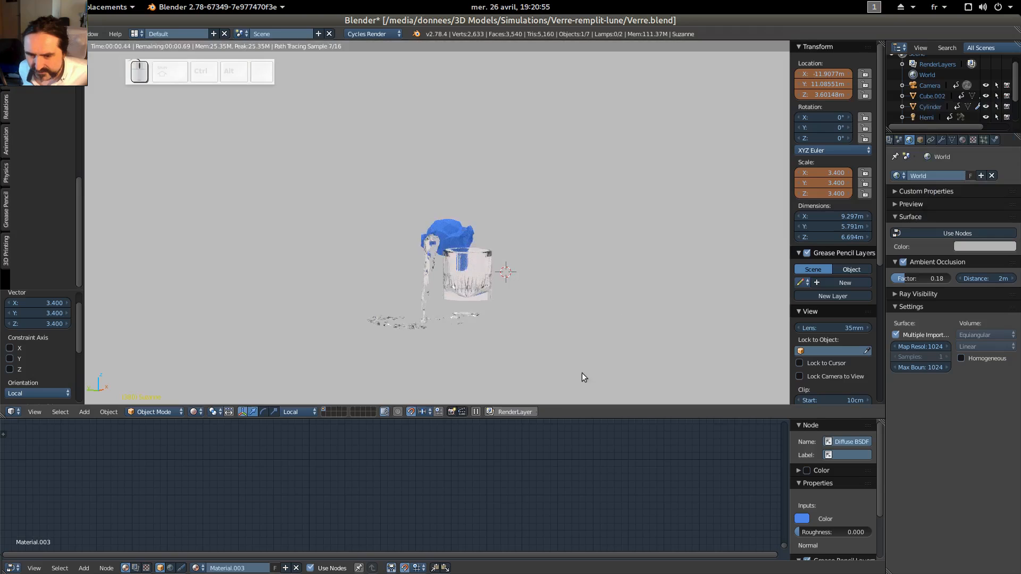
{"action": "middle_click_drag", "start_coordinate": [677, 254], "coordinate": [541, 303]}
{"action": "scroll", "coordinate": [566, 310], "scroll_direction": "up", "scroll_amount": 2}
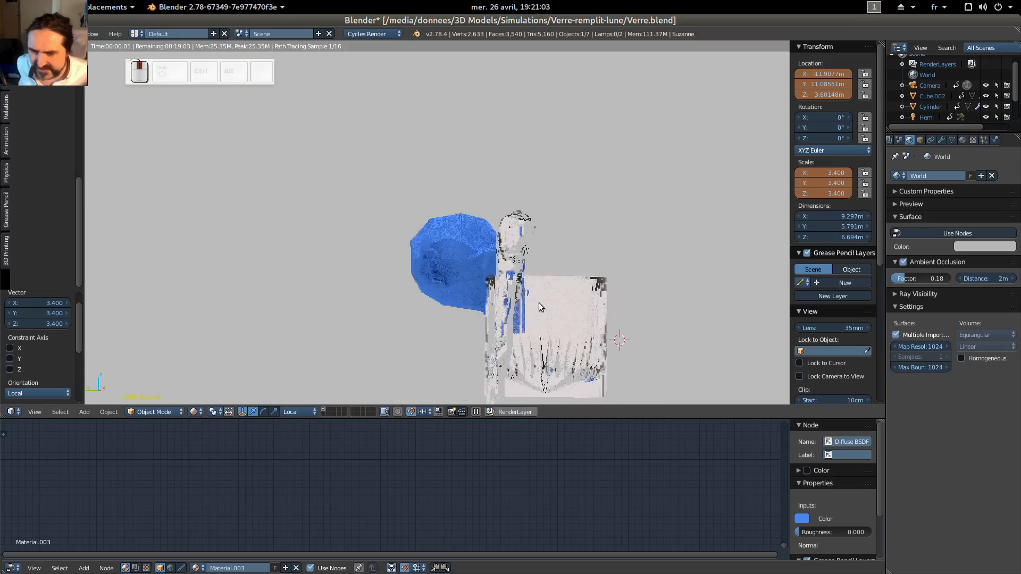
Select the fluid and examine it with the glass from several angles in the rendered view.
{"action": "right_click", "coordinate": [505, 256]}
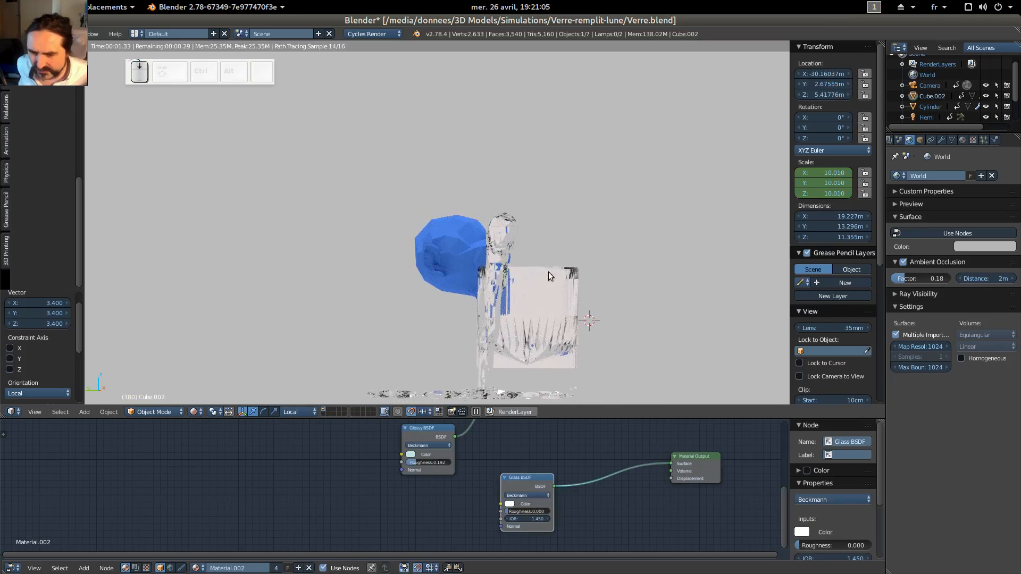
{"action": "scroll", "coordinate": [532, 279], "scroll_direction": "down", "scroll_amount": 2}
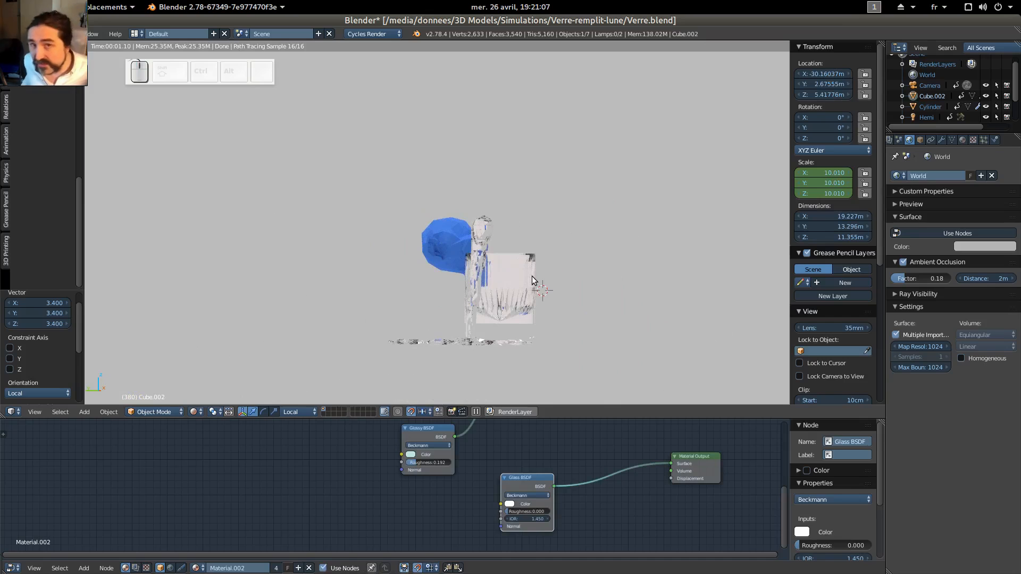
{"action": "middle_click_drag", "start_coordinate": [580, 225], "coordinate": [564, 229]}
{"action": "scroll", "coordinate": [637, 228], "scroll_direction": "up", "scroll_amount": 3}
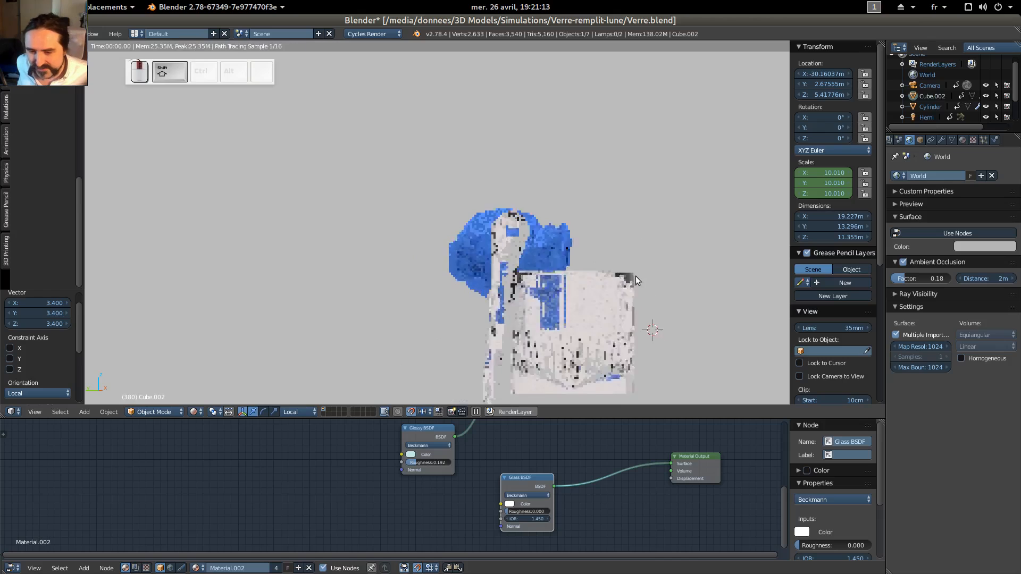
{"action": "middle_click_drag", "start_coordinate": [636, 277], "coordinate": [635, 269], "text": "shift"}
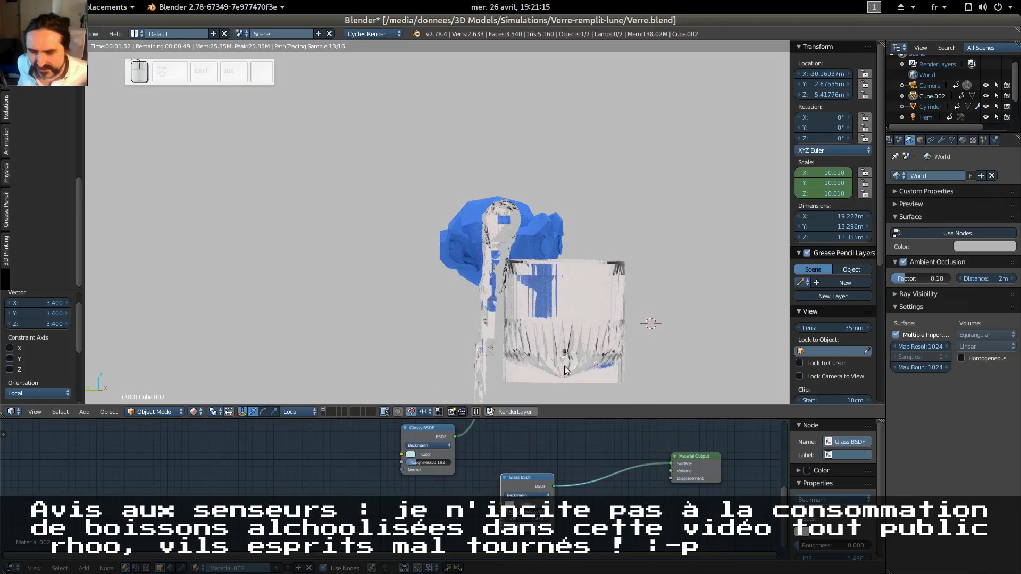
{"action": "middle_click_drag", "start_coordinate": [481, 325], "coordinate": [592, 330]}
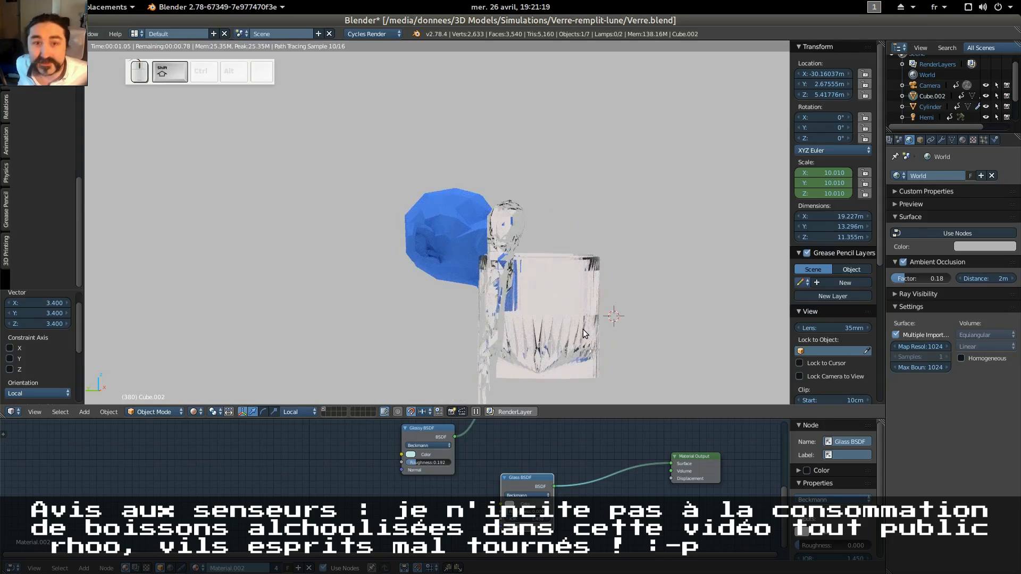
Select the glass cylinder and move its Glass BSDF node further away from the Material Output node.
{"action": "right_click", "coordinate": [497, 311]}
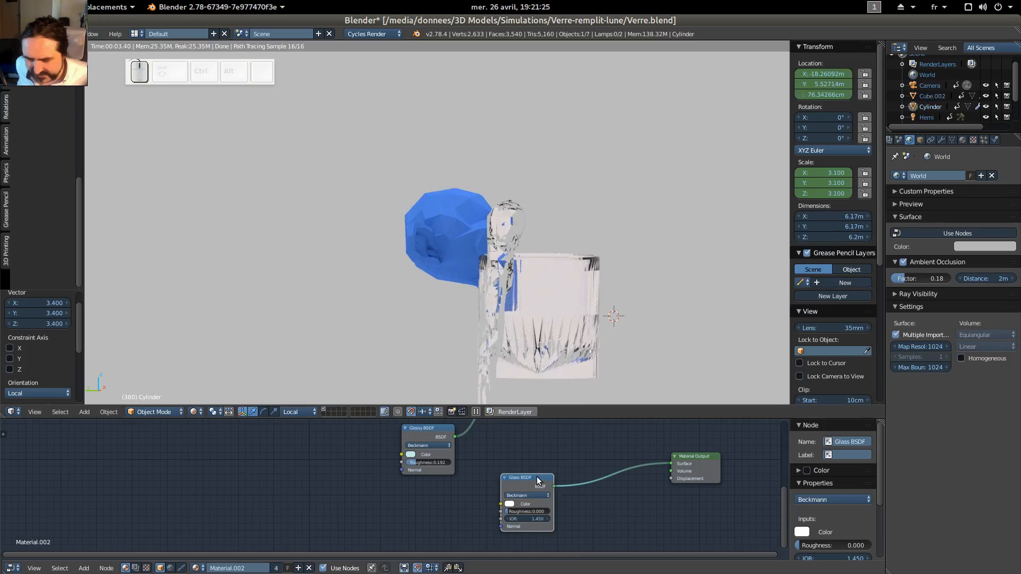
{"action": "left_click_drag", "start_coordinate": [554, 485], "coordinate": [509, 474]}
{"action": "middle_click_drag", "start_coordinate": [590, 456], "coordinate": [553, 442]}
{"action": "scroll", "coordinate": [611, 462], "scroll_direction": "down", "scroll_amount": 2}
{"action": "scroll", "coordinate": [579, 477], "scroll_direction": "up", "scroll_amount": 2}
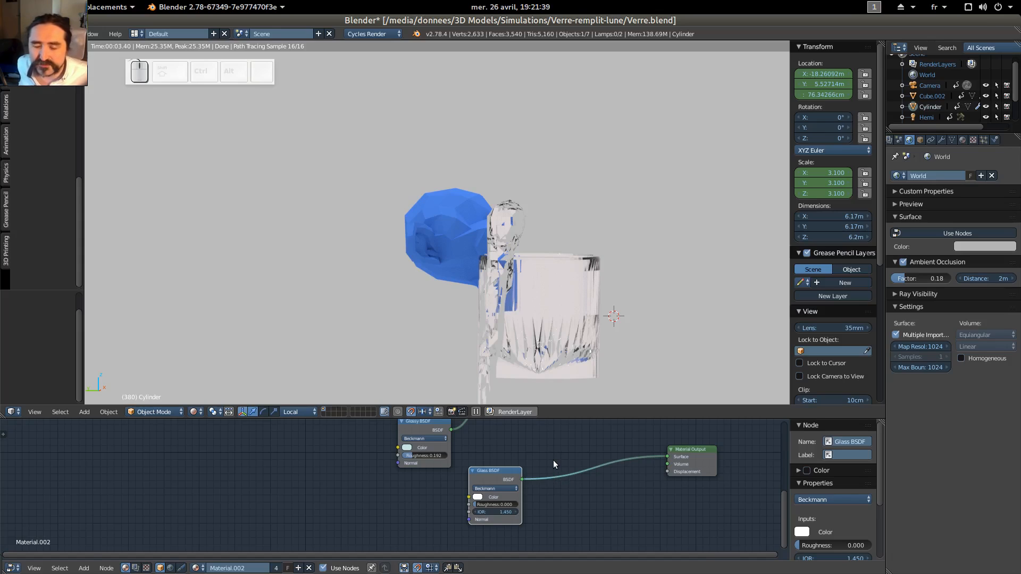
{"action": "scroll", "coordinate": [629, 453], "scroll_direction": "up", "scroll_amount": 1}
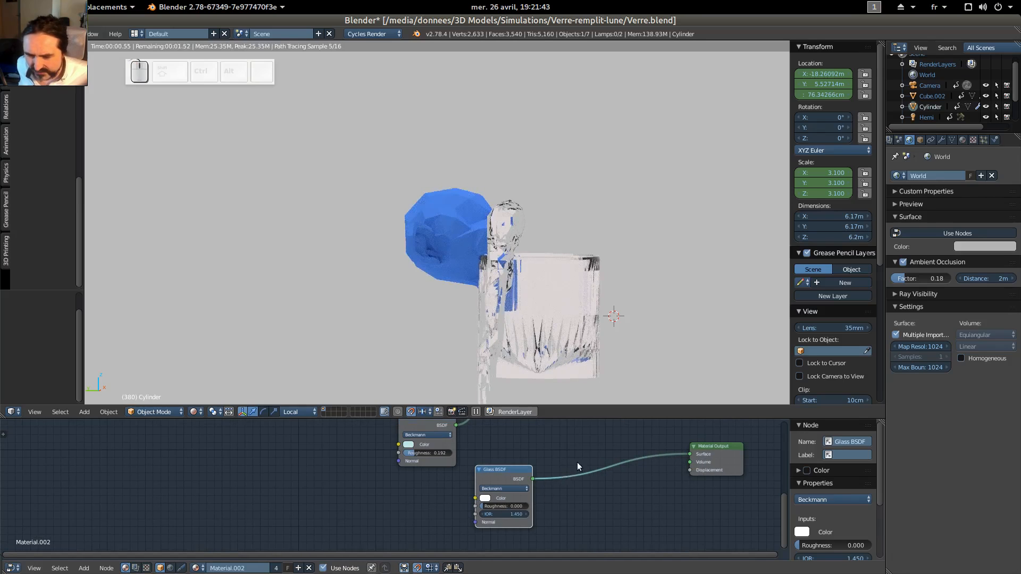
{"action": "scroll", "coordinate": [569, 473], "scroll_direction": "up", "scroll_amount": 2, "text": "shift"}
{"action": "scroll", "coordinate": [557, 487], "scroll_direction": "down", "scroll_amount": 2}
Connect the Mix Shader output to the Surface input of the Material Output in Material.002.
{"action": "middle_click_drag", "start_coordinate": [573, 471], "coordinate": [602, 507], "text": "shift"}
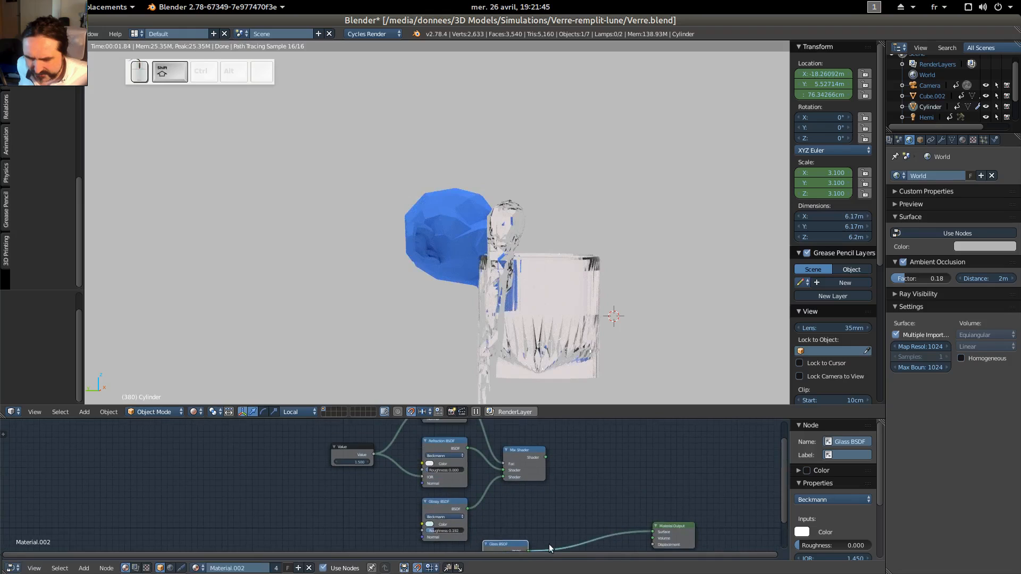
{"action": "left_click_drag", "start_coordinate": [526, 551], "coordinate": [550, 515]}
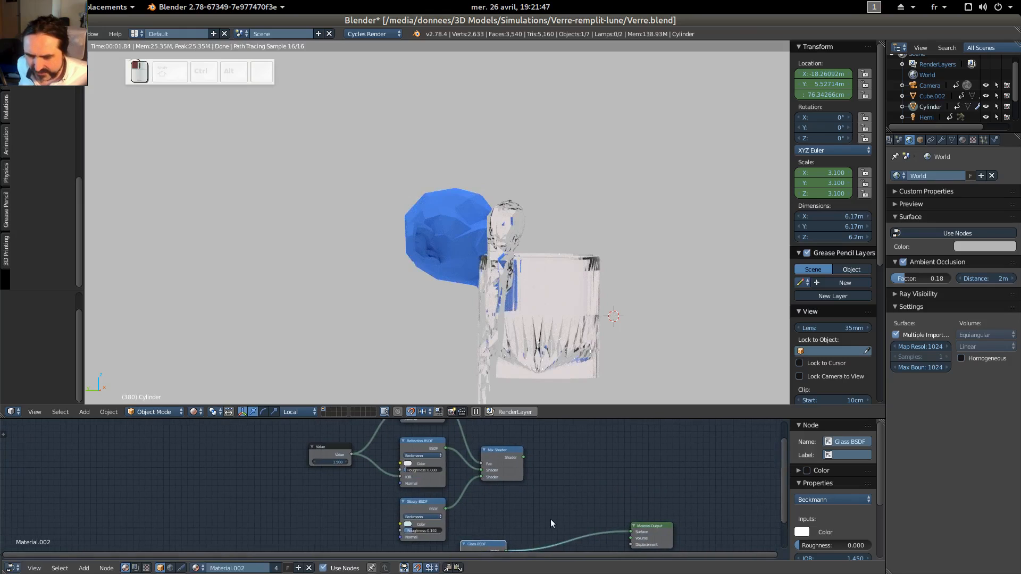
{"action": "left_click_drag", "start_coordinate": [507, 553], "coordinate": [523, 515]}
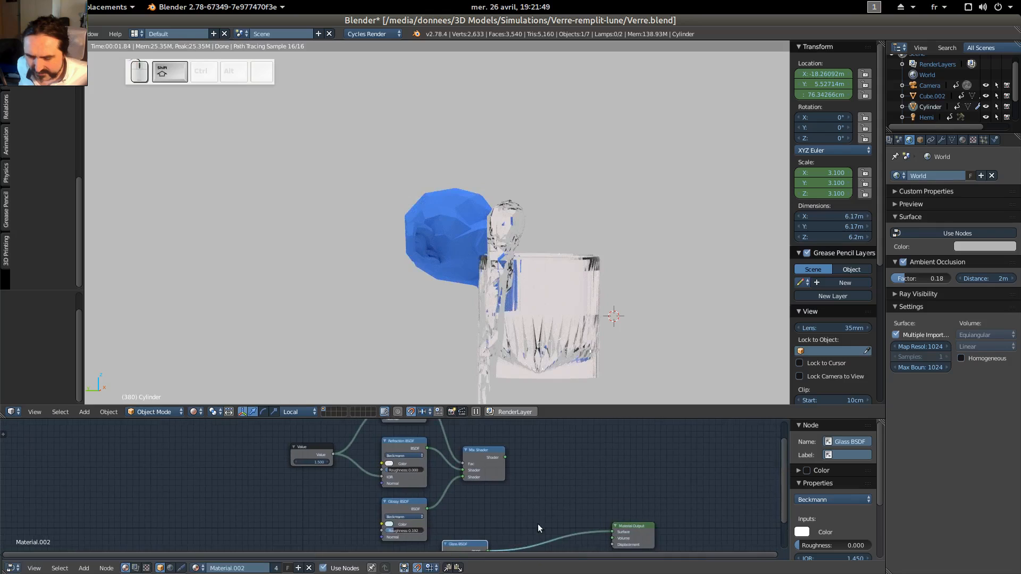
{"action": "middle_click_drag", "start_coordinate": [532, 534], "coordinate": [544, 511], "text": "shift"}
{"action": "left_click_drag", "start_coordinate": [502, 531], "coordinate": [612, 442]}
{"action": "middle_click_drag", "start_coordinate": [575, 480], "coordinate": [604, 503], "text": "shift"}
{"action": "middle_click_drag", "start_coordinate": [542, 474], "coordinate": [573, 493], "text": "shift"}
{"action": "scroll", "coordinate": [587, 514], "scroll_direction": "up", "scroll_amount": 3}
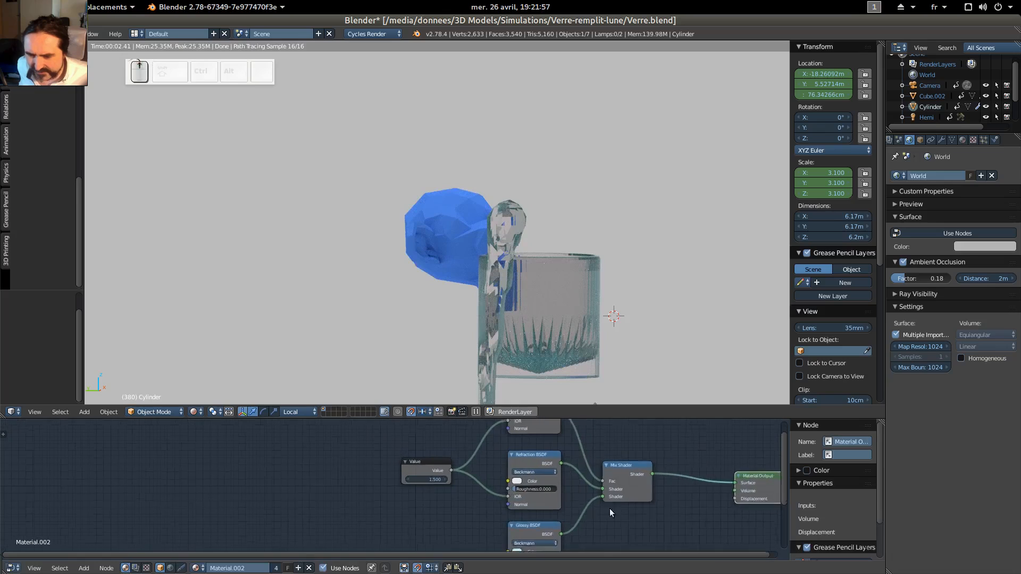
Delete the Refraction BSDF and Glossy BSDF nodes that feed the Mix Shader.
{"action": "middle_click_drag", "start_coordinate": [713, 454], "coordinate": [734, 484], "text": "shift"}
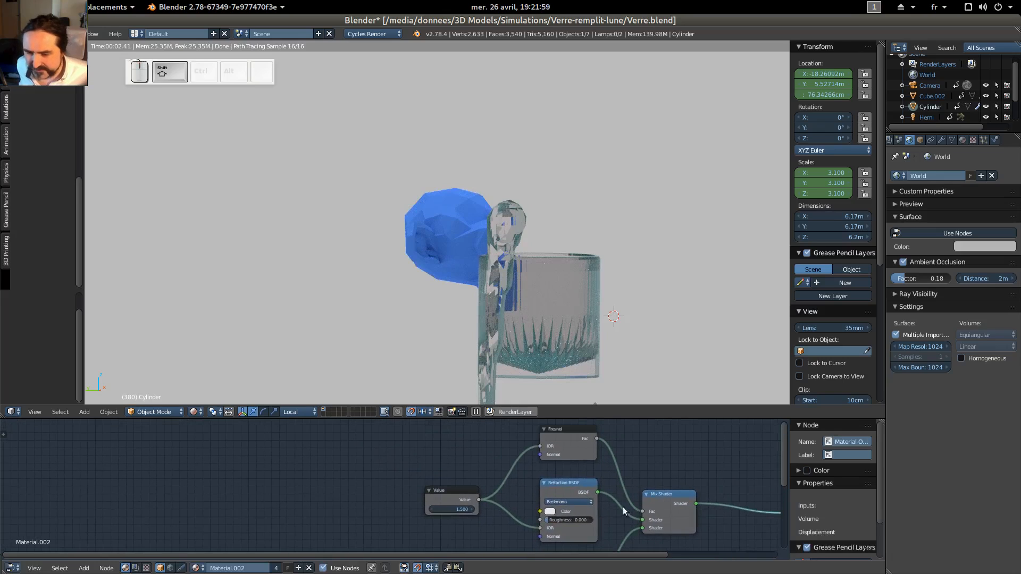
{"action": "middle_click_drag", "start_coordinate": [622, 503], "coordinate": [630, 448], "text": "shift"}
{"action": "left_click", "coordinate": [571, 441]}
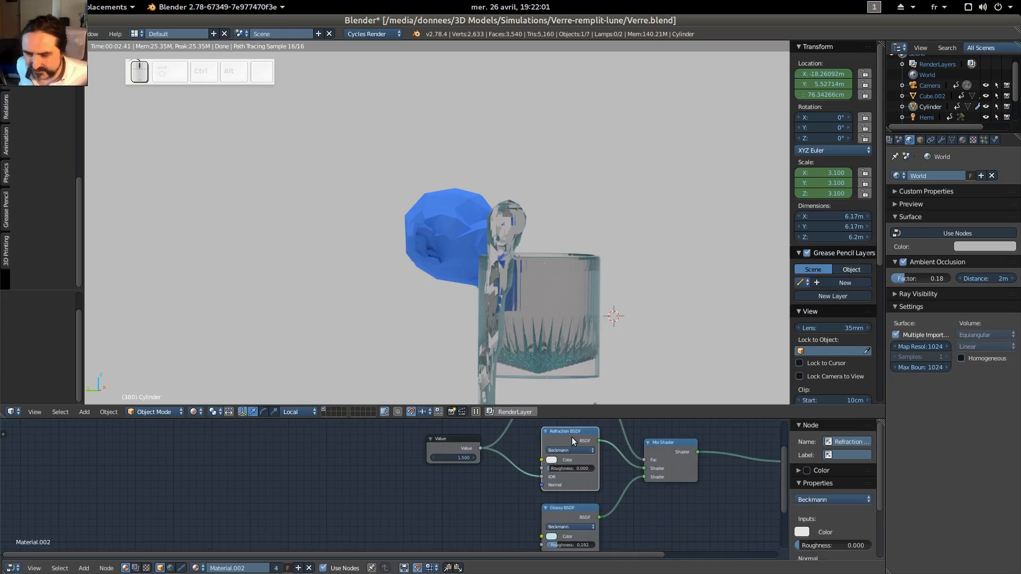
{"action": "key", "text": "shift+a"}
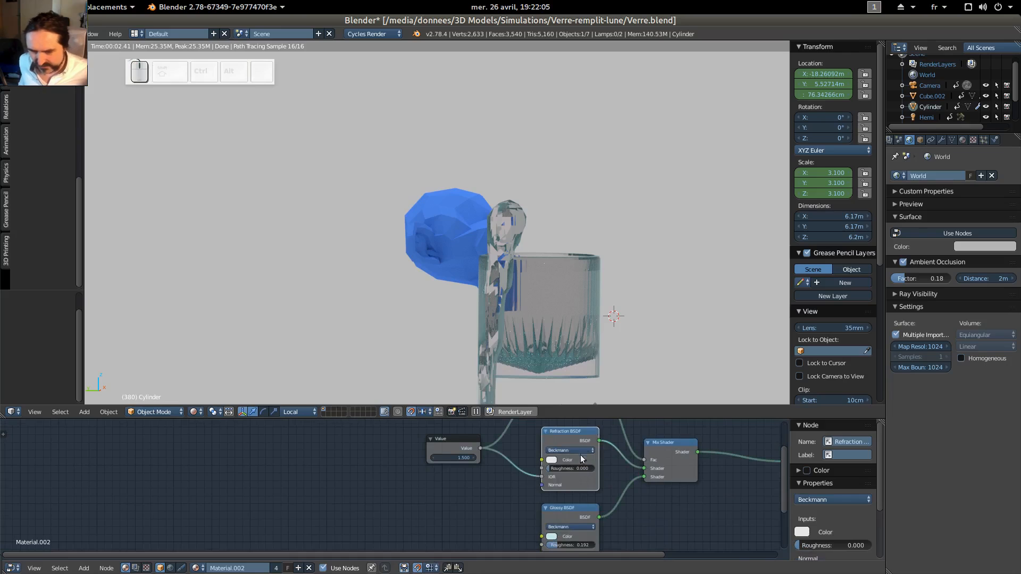
{"action": "key", "text": "Delete"}
{"action": "left_click", "coordinate": [579, 510]}
{"action": "key", "text": "Delete"}
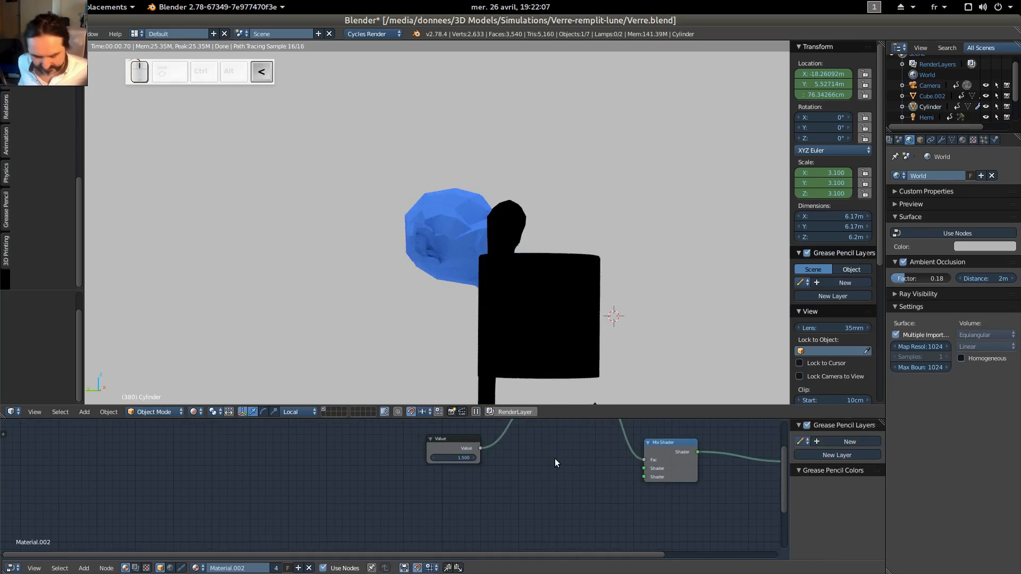
Add a Glossy BSDF node and, below it, a Refraction BSDF node beside the Mix Shader.
{"action": "key", "text": "shift+a"}
{"action": "left_click", "coordinate": [551, 477]}
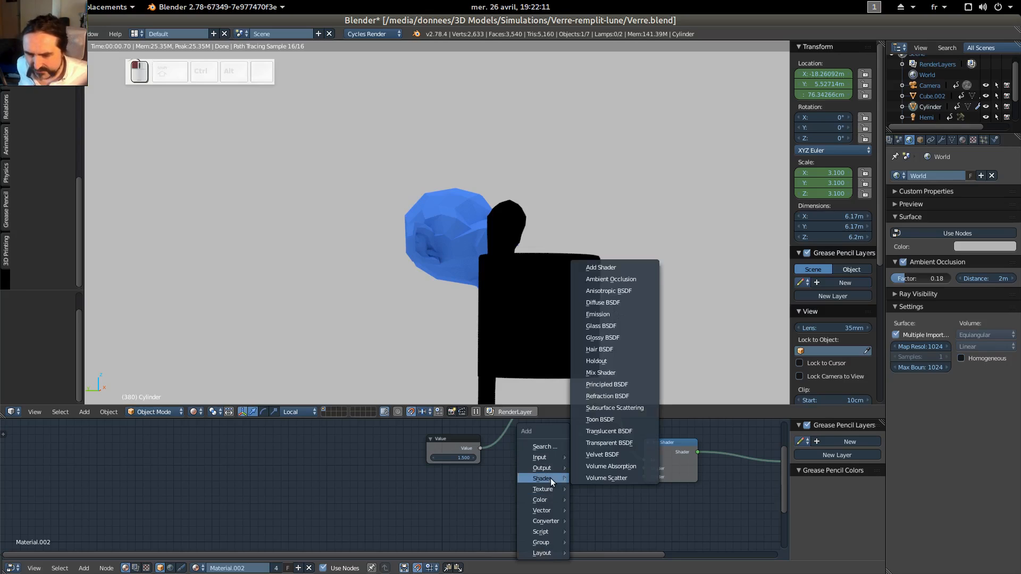
{"action": "left_click", "coordinate": [615, 335]}
{"action": "left_click", "coordinate": [541, 429]}
{"action": "key", "text": "shift+a"}
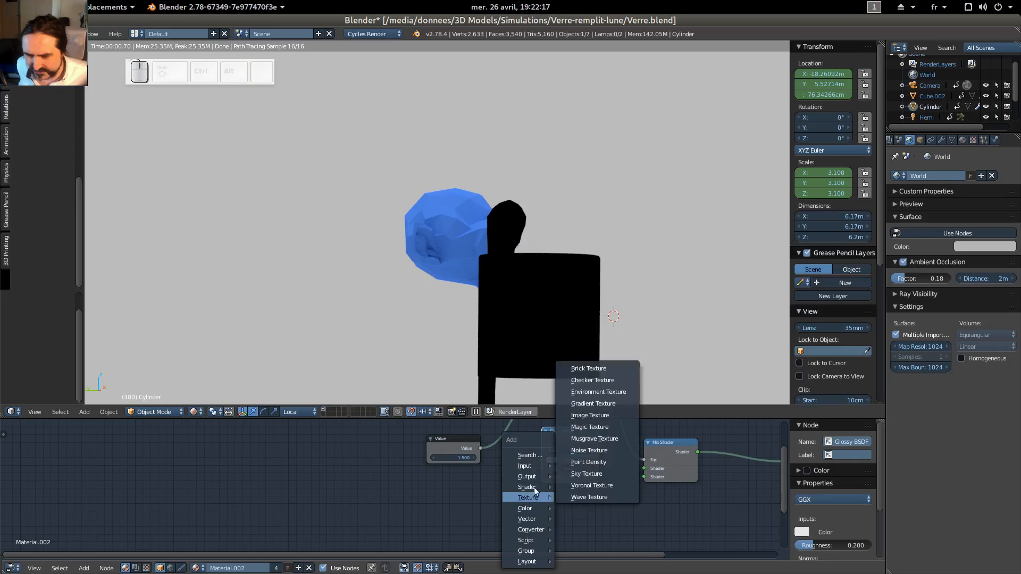
{"action": "mouse_move", "coordinate": [533, 487]}
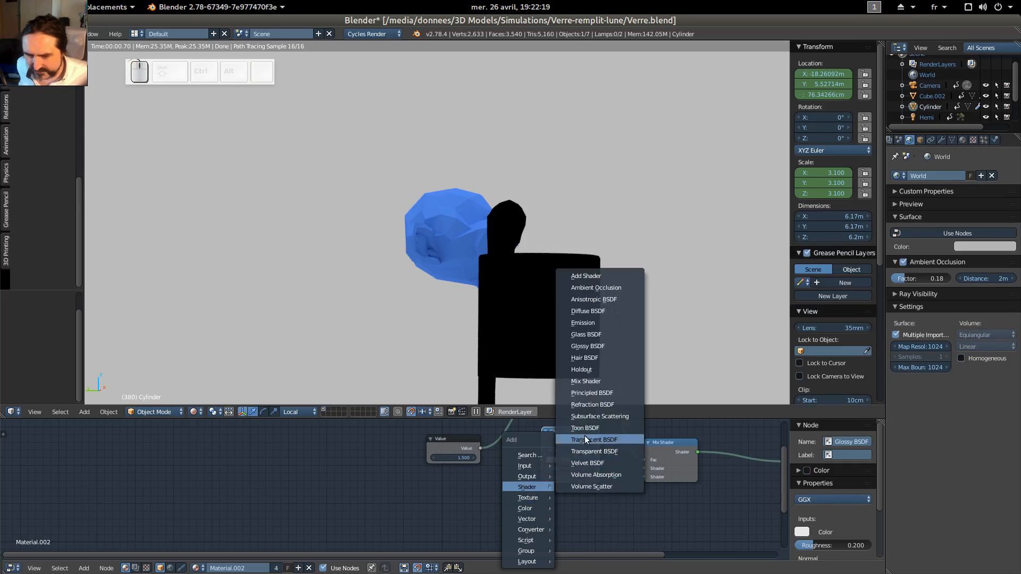
{"action": "left_click", "coordinate": [592, 406]}
{"action": "left_click", "coordinate": [540, 496]}
Link the Refraction BSDF to the Mix Shader's lower shader input and the Glossy BSDF to its upper one.
{"action": "left_click_drag", "start_coordinate": [599, 510], "coordinate": [635, 476]}
{"action": "left_click_drag", "start_coordinate": [647, 482], "coordinate": [644, 477]}
{"action": "left_click_drag", "start_coordinate": [600, 441], "coordinate": [645, 468]}
{"action": "middle_click_drag", "start_coordinate": [669, 441], "coordinate": [649, 458], "text": "shift"}
{"action": "mouse_move", "coordinate": [602, 371]}
{"action": "middle_mouse_down"}
{"action": "mouse_move", "coordinate": [579, 366]}
{"action": "mouse_move", "coordinate": [611, 378]}
{"action": "middle_mouse_up"}
{"action": "middle_click_drag", "start_coordinate": [645, 443], "coordinate": [642, 465], "text": "shift"}
{"action": "scroll", "coordinate": [546, 450], "scroll_direction": "up", "scroll_amount": 2, "text": "shift"}
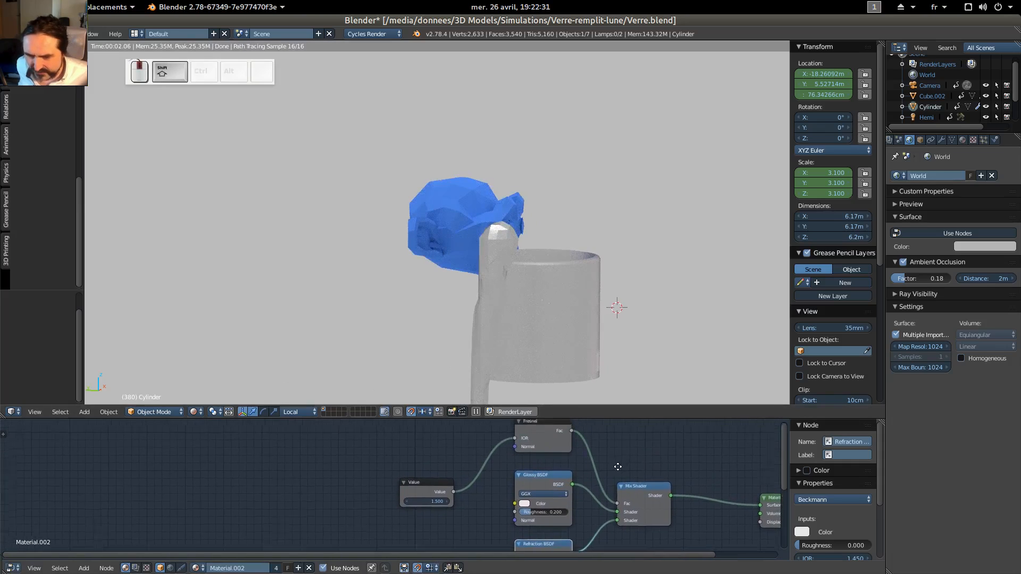
Examine the Fresnel node and the Value node that feeds its IOR.
{"action": "left_click", "coordinate": [552, 429]}
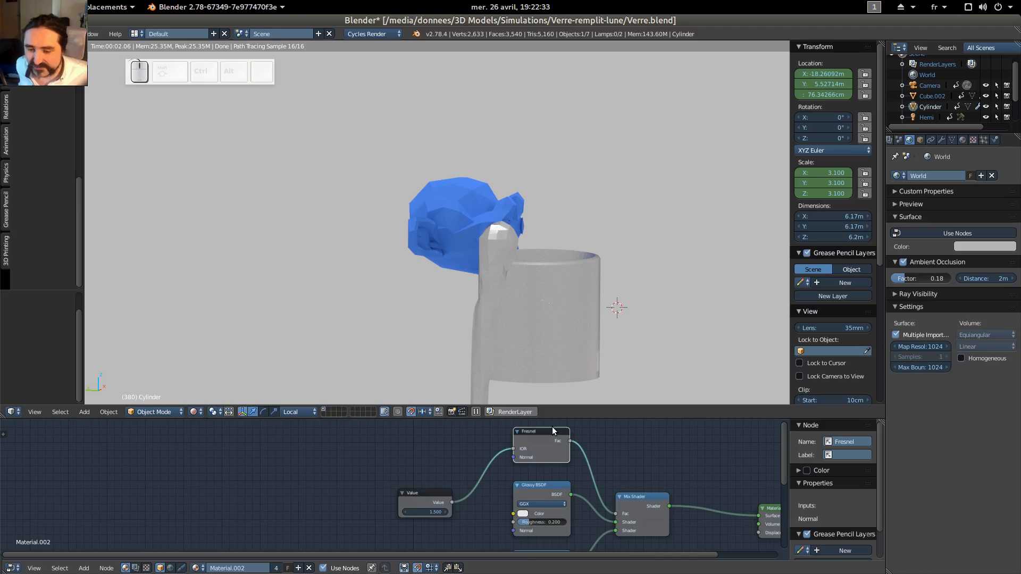
{"action": "scroll", "coordinate": [558, 499], "scroll_direction": "up", "scroll_amount": 1}
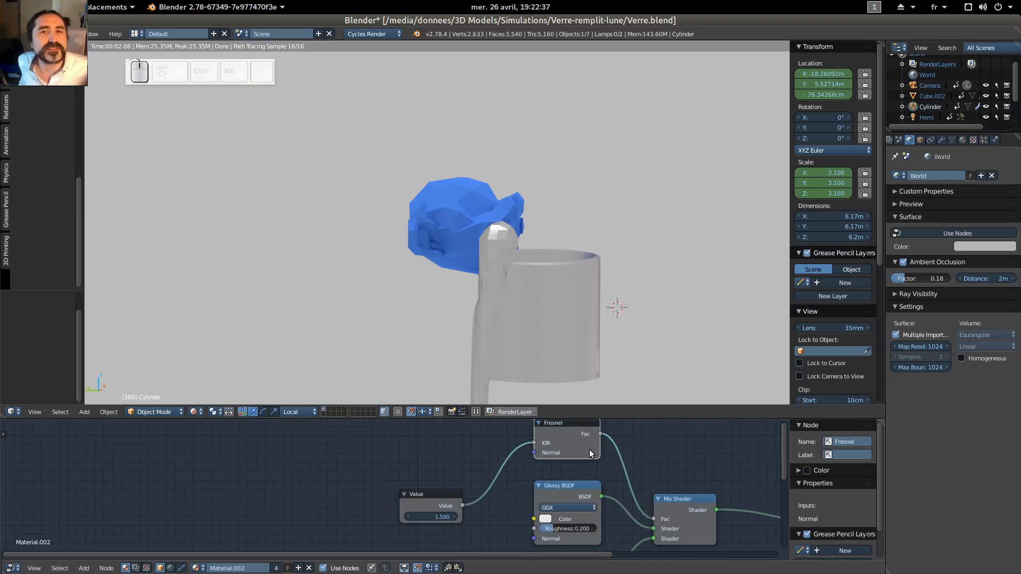
{"action": "middle_click_drag", "start_coordinate": [518, 491], "coordinate": [506, 491], "text": "shift"}
{"action": "left_click", "coordinate": [406, 501]}
{"action": "left_click_drag", "start_coordinate": [423, 500], "coordinate": [428, 494]}
{"action": "middle_click_drag", "start_coordinate": [518, 518], "coordinate": [513, 506], "text": "shift"}
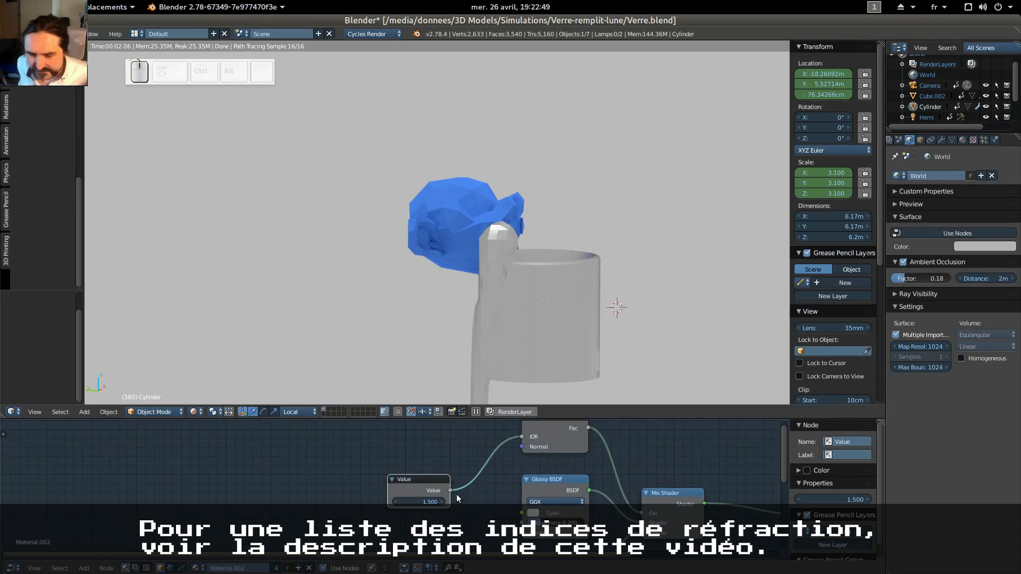
{"action": "scroll", "coordinate": [506, 490], "scroll_direction": "down", "scroll_amount": 3}
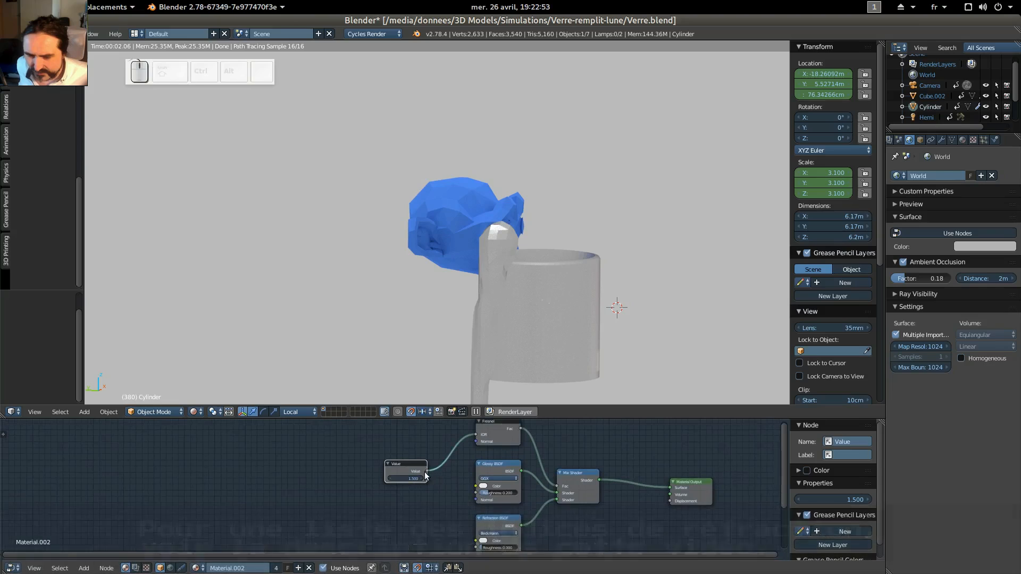
Add a second Value node by searching for "val", place it beside the existing Value node and delete it.
{"action": "key", "text": "shift+a"}
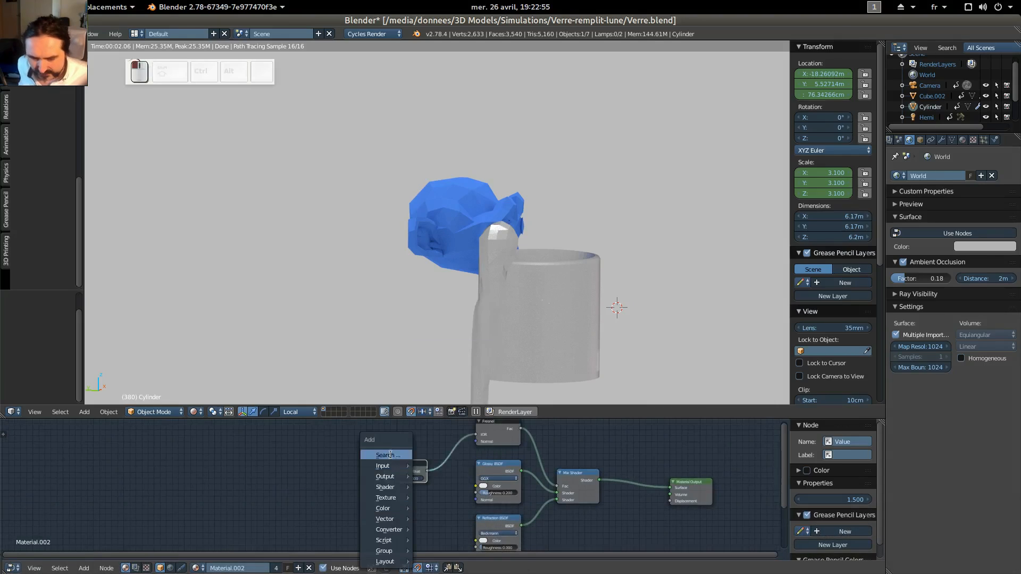
{"action": "left_click", "coordinate": [391, 455]}
{"action": "type", "text": "val"}
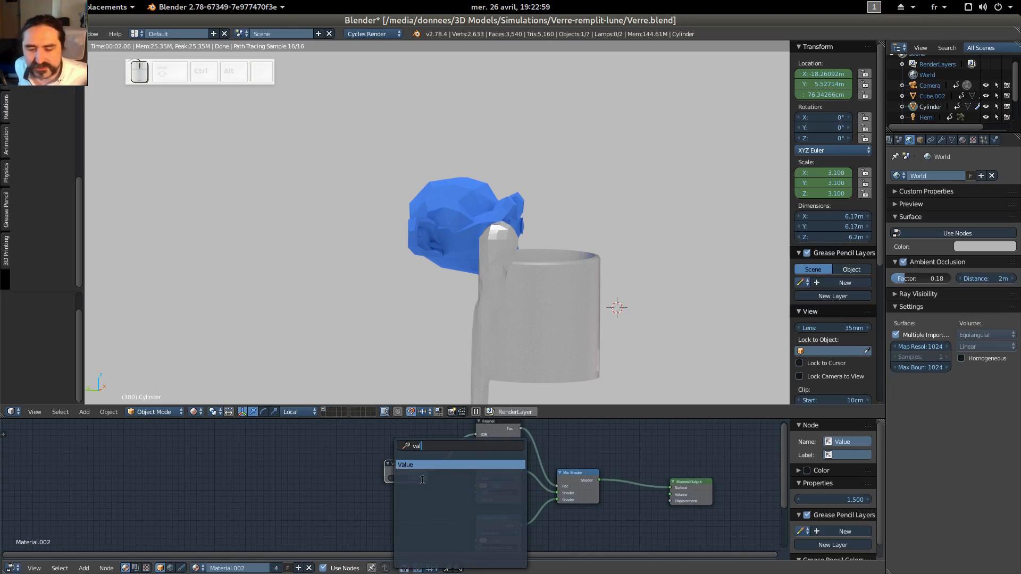
{"action": "left_click", "coordinate": [404, 464]}
{"action": "left_click", "coordinate": [314, 478]}
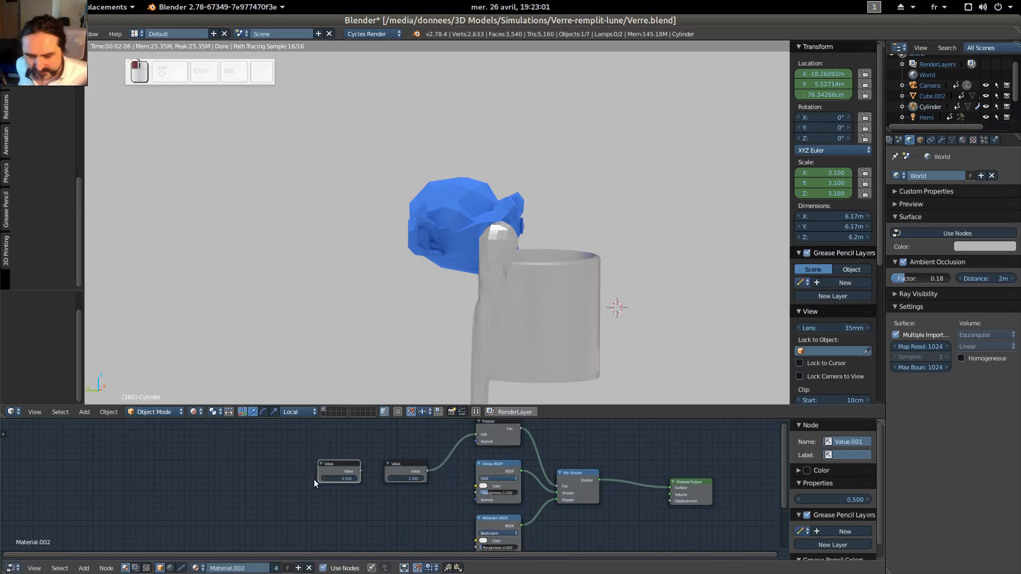
{"action": "key", "text": "Delete"}
{"action": "scroll", "coordinate": [406, 496], "scroll_direction": "up", "scroll_amount": 2}
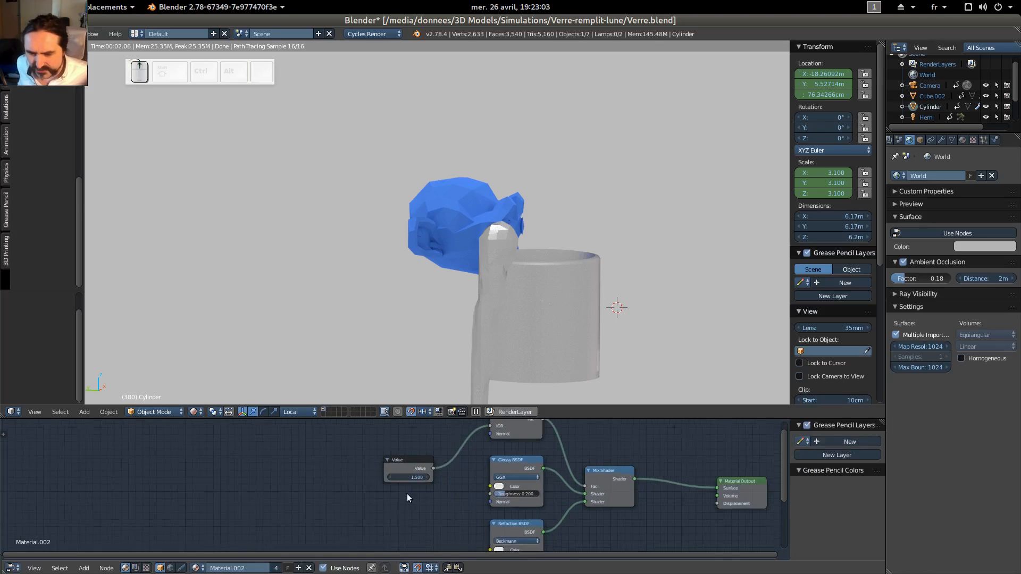
Link the Value node's output to the IOR input of the Refraction BSDF.
{"action": "left_click_drag", "start_coordinate": [440, 465], "coordinate": [495, 540]}
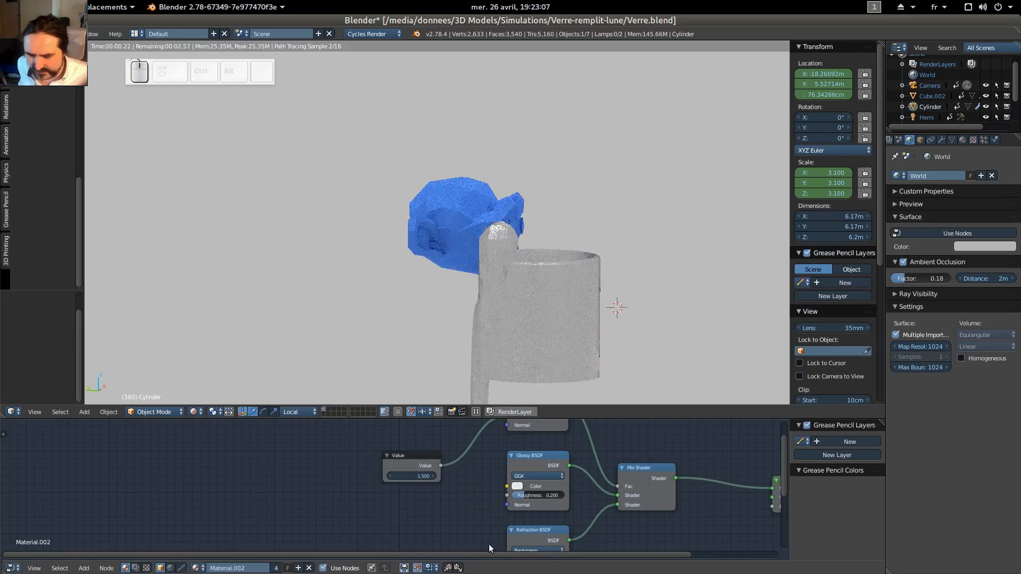
{"action": "middle_click_drag", "start_coordinate": [489, 543], "coordinate": [489, 515]}
{"action": "left_click_drag", "start_coordinate": [440, 438], "coordinate": [507, 550]}
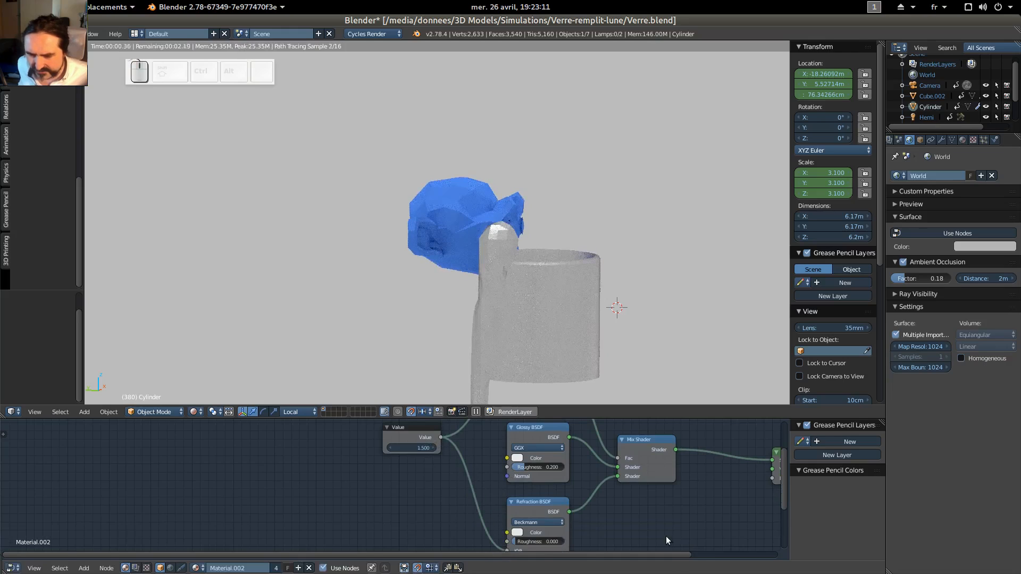
{"action": "middle_click_drag", "start_coordinate": [635, 526], "coordinate": [628, 494], "text": "shift"}
{"action": "scroll", "coordinate": [628, 494], "scroll_direction": "up", "scroll_amount": 5, "text": "shift"}
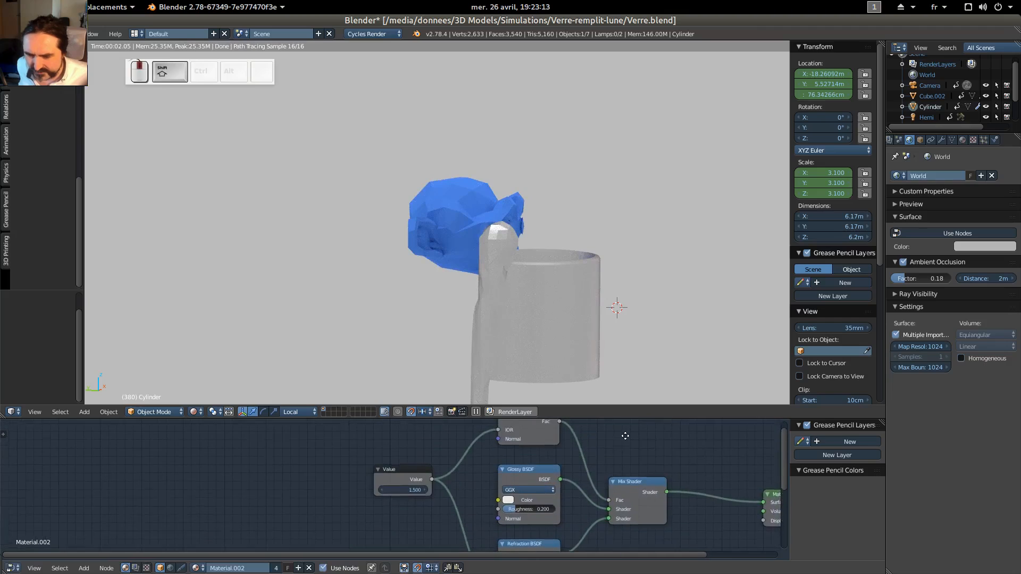
{"action": "middle_click_drag", "start_coordinate": [542, 433], "coordinate": [509, 409]}
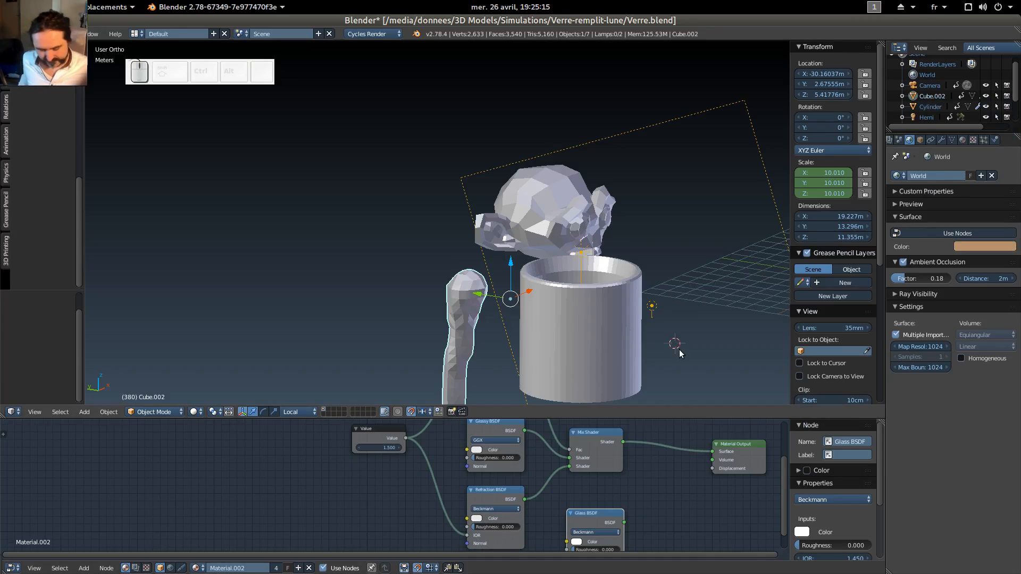
Inspect the glass, fluid and monkey in the rendered viewport preview.
{"action": "key", "text": "shift+z"}
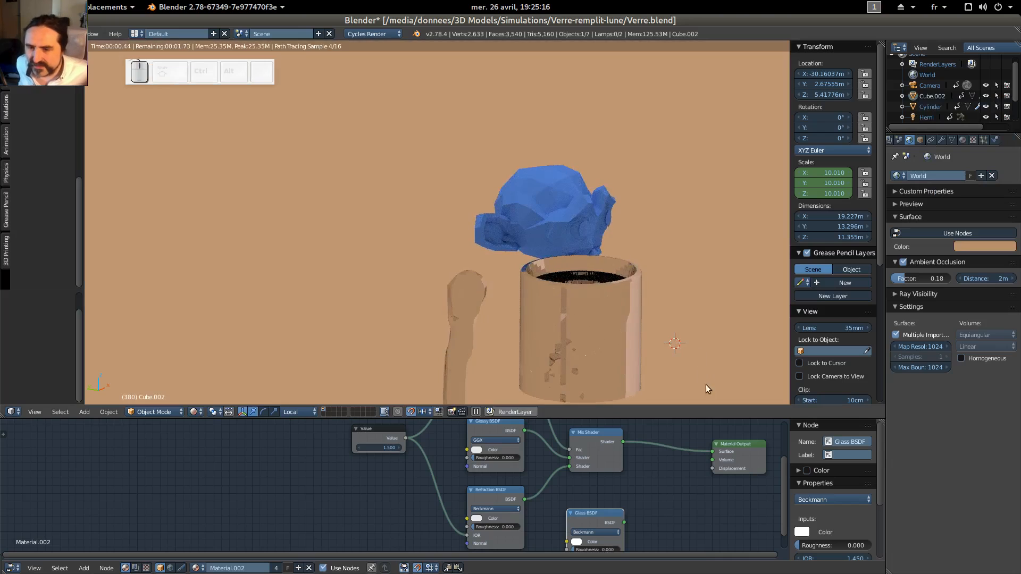
{"action": "scroll", "coordinate": [685, 330], "scroll_direction": "up", "scroll_amount": 2}
{"action": "middle_click_drag", "start_coordinate": [685, 325], "coordinate": [722, 351]}
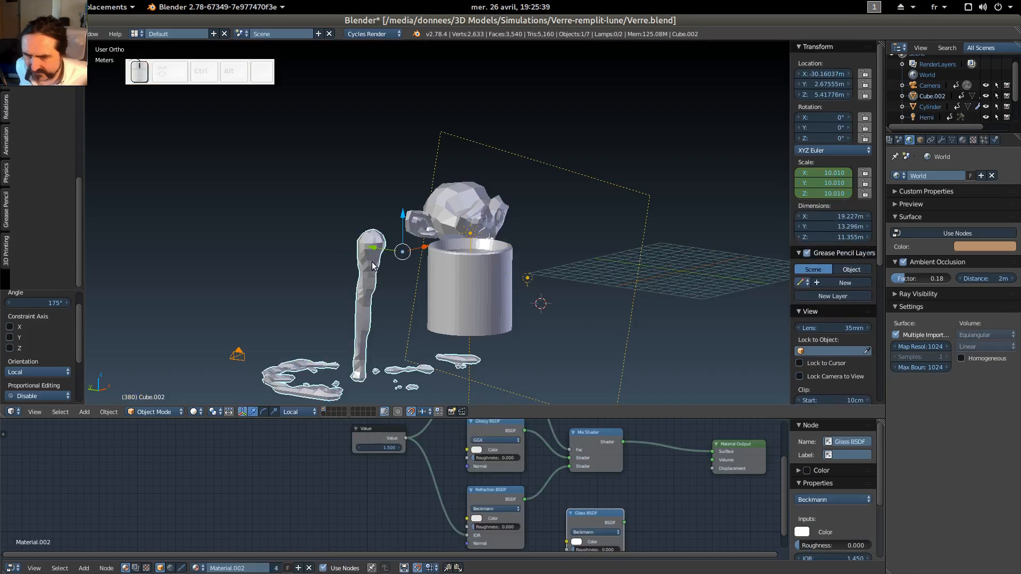
Make a separate copy of Material.002 for the fluid object, set its Value node to 1.330 and preview the rendered result.
{"action": "left_click", "coordinate": [963, 139]}
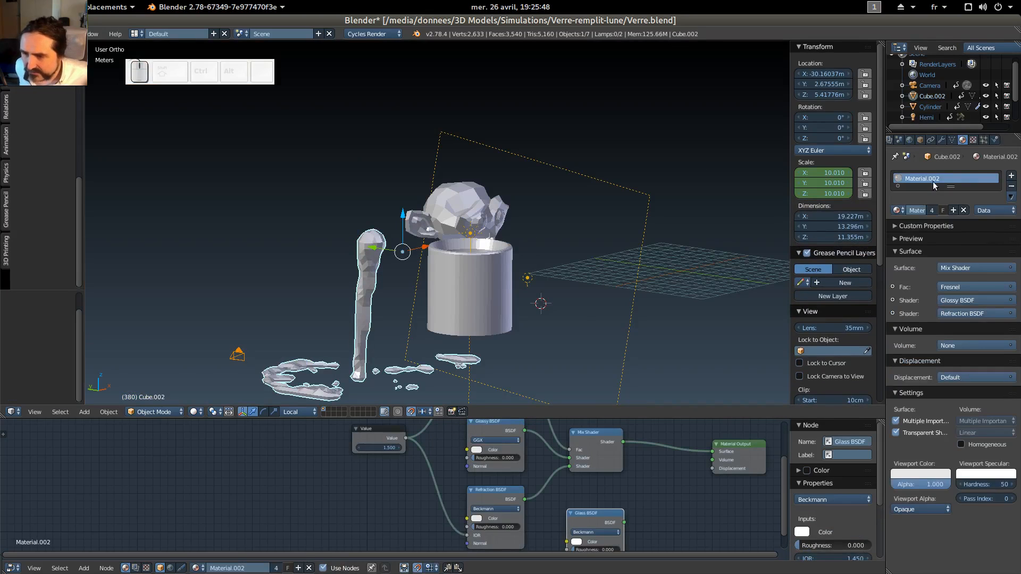
{"action": "left_click", "coordinate": [901, 211]}
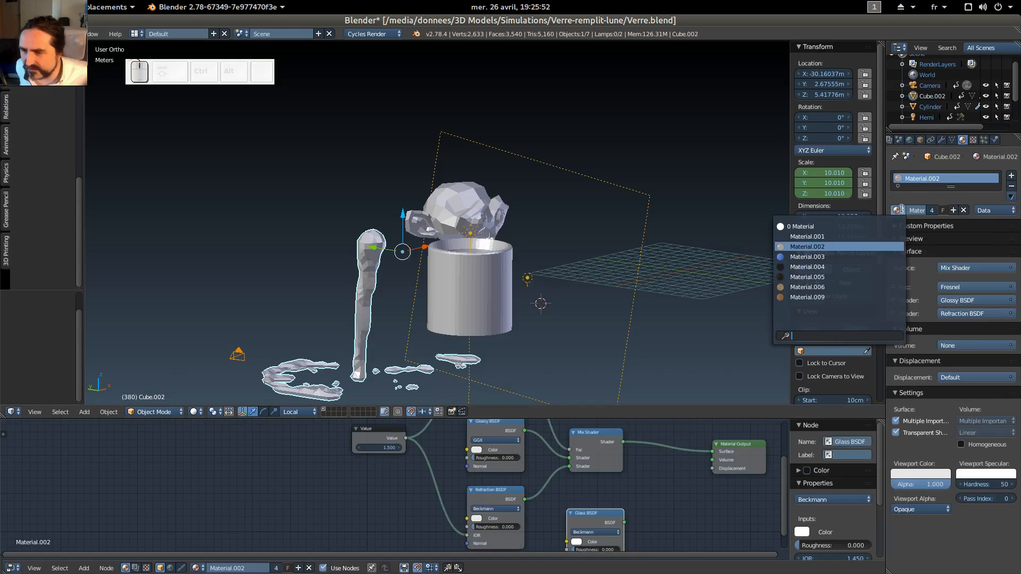
{"action": "left_click", "coordinate": [903, 212]}
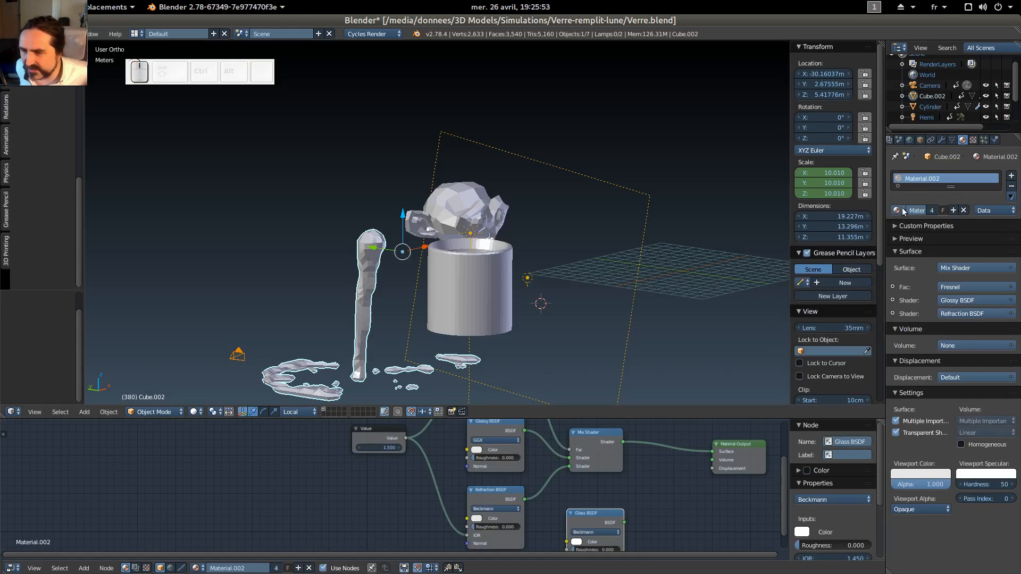
{"action": "left_click", "coordinate": [952, 211]}
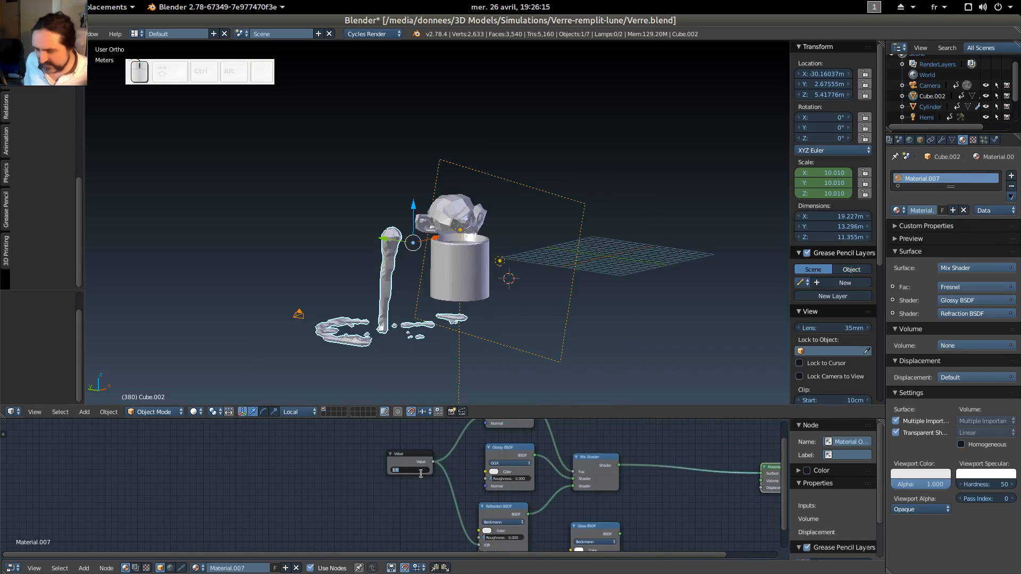
{"action": "type", "text": "1."}
{"action": "key", "text": "Return"}
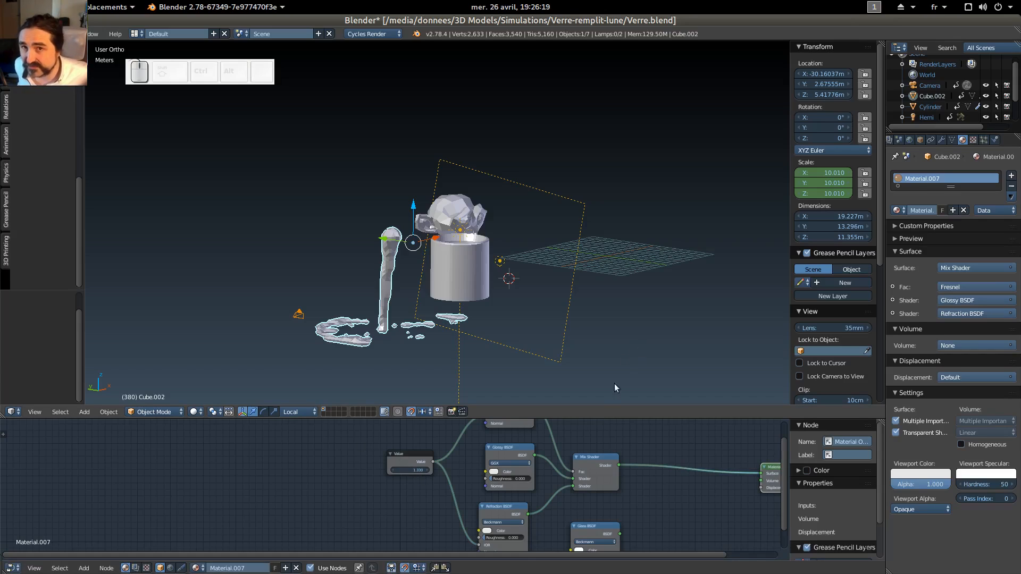
{"action": "key", "text": "shift+z"}
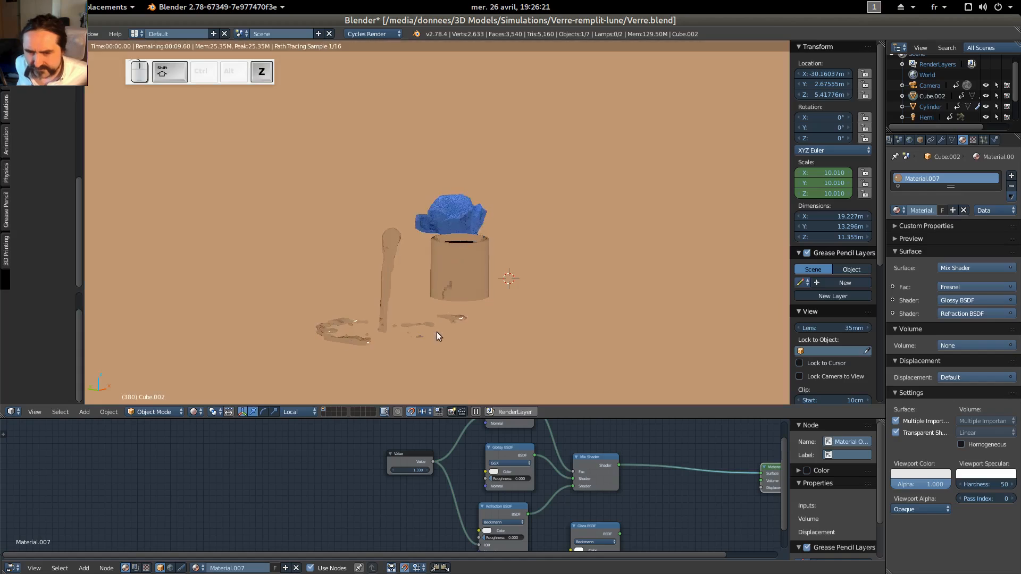
{"action": "key", "text": "shift+z"}
Insert a second Mix Shader on the link between the existing Mix Shader and the Material Output.
{"action": "key", "text": "shift+a"}
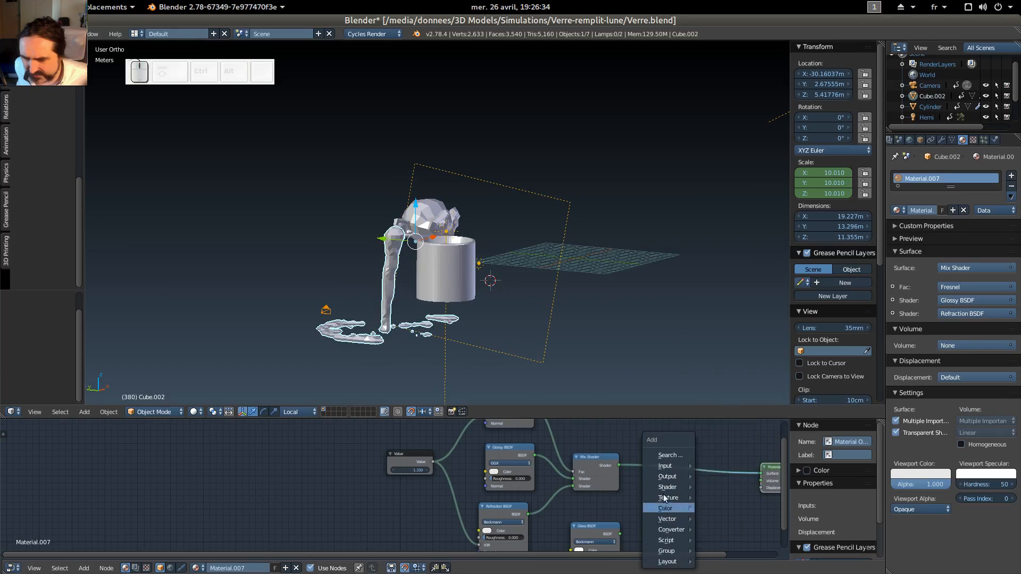
{"action": "mouse_move", "coordinate": [668, 497]}
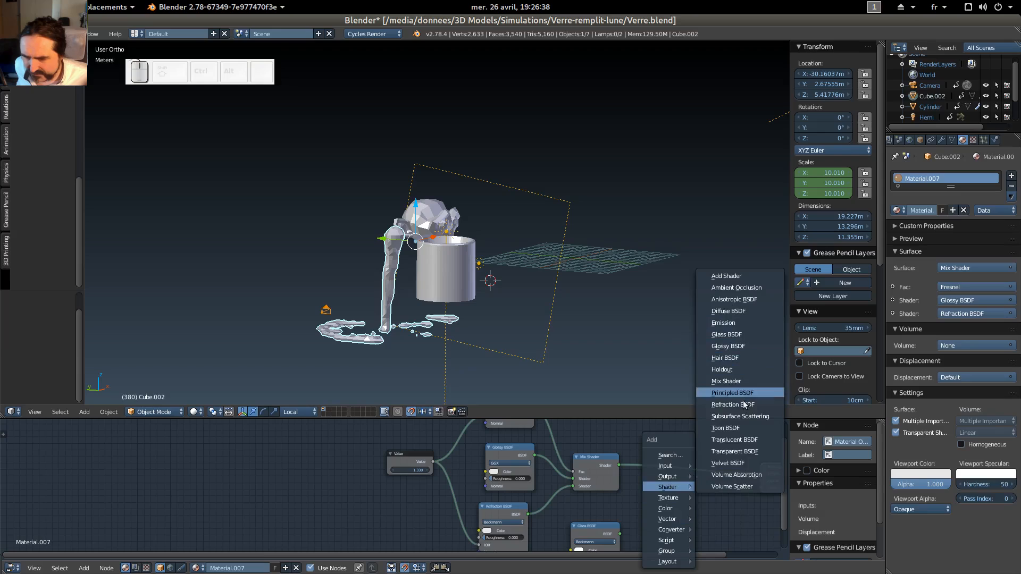
{"action": "left_click", "coordinate": [742, 380]}
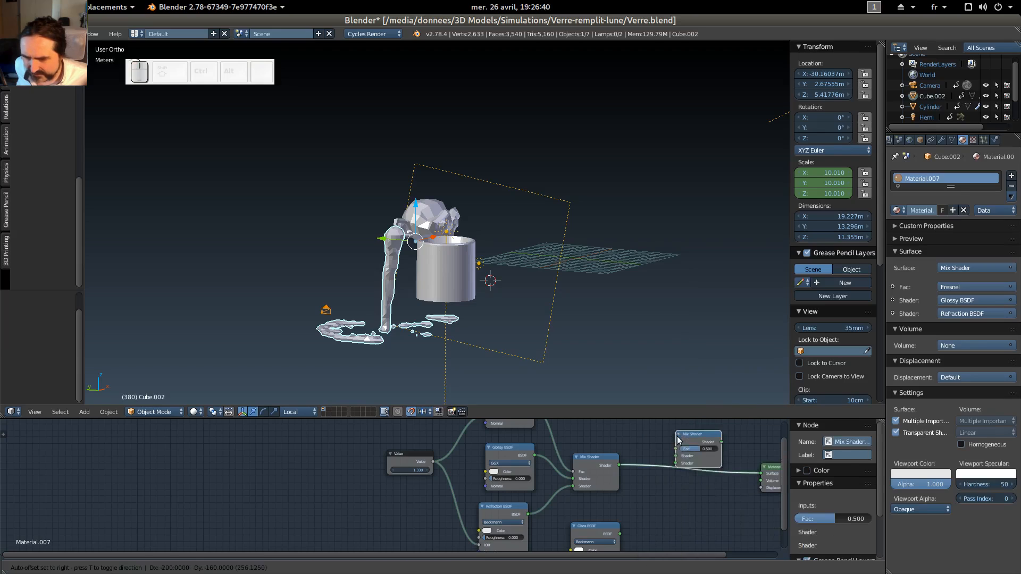
{"action": "left_click", "coordinate": [688, 451]}
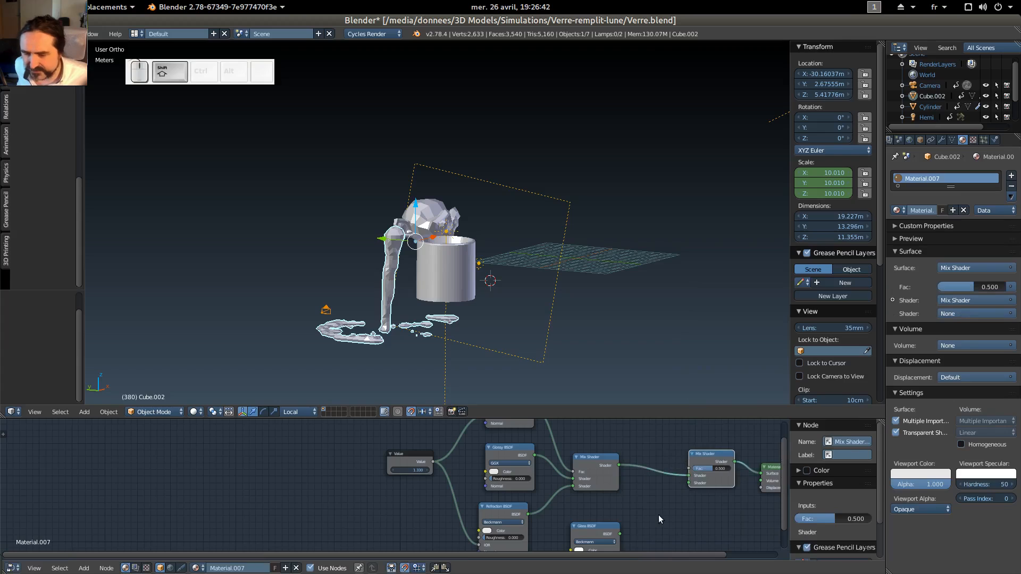
Add a Transparent BSDF below the new Mix Shader and link it to that shader's lower shader input.
{"action": "key", "text": "shift+a"}
{"action": "mouse_move", "coordinate": [654, 487]}
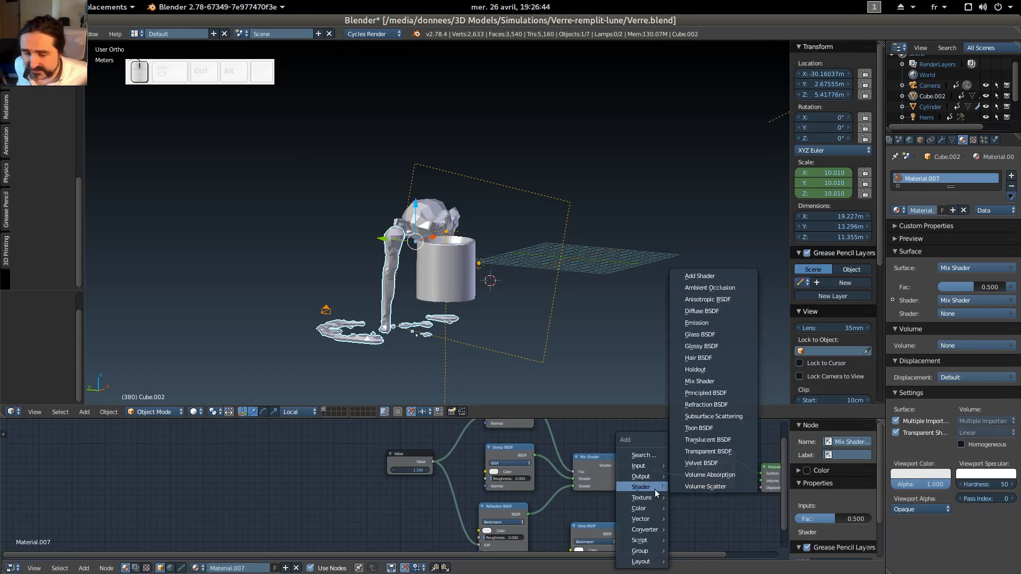
{"action": "left_click", "coordinate": [729, 452]}
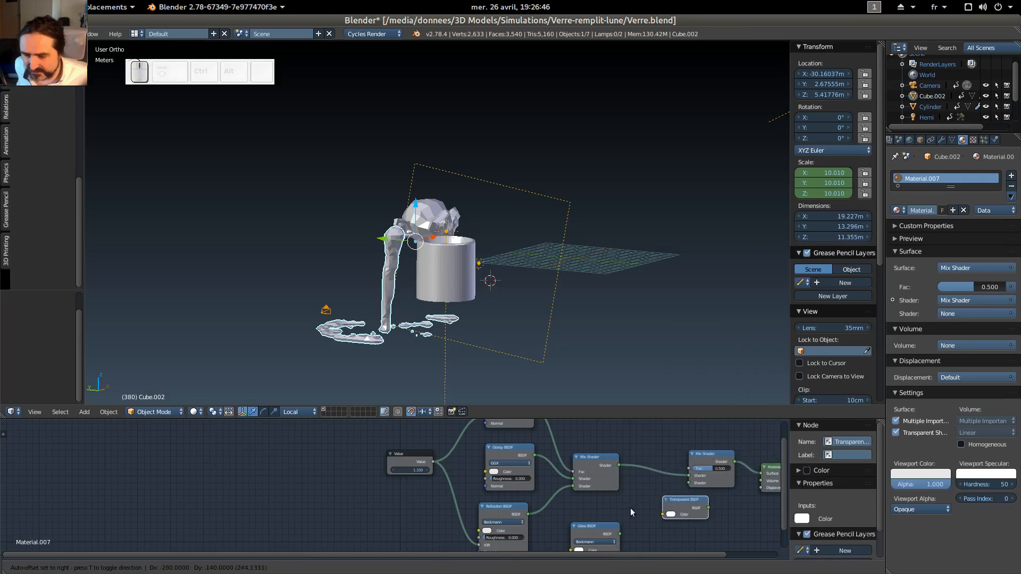
{"action": "left_click", "coordinate": [660, 510]}
{"action": "left_click_drag", "start_coordinate": [676, 508], "coordinate": [685, 492]}
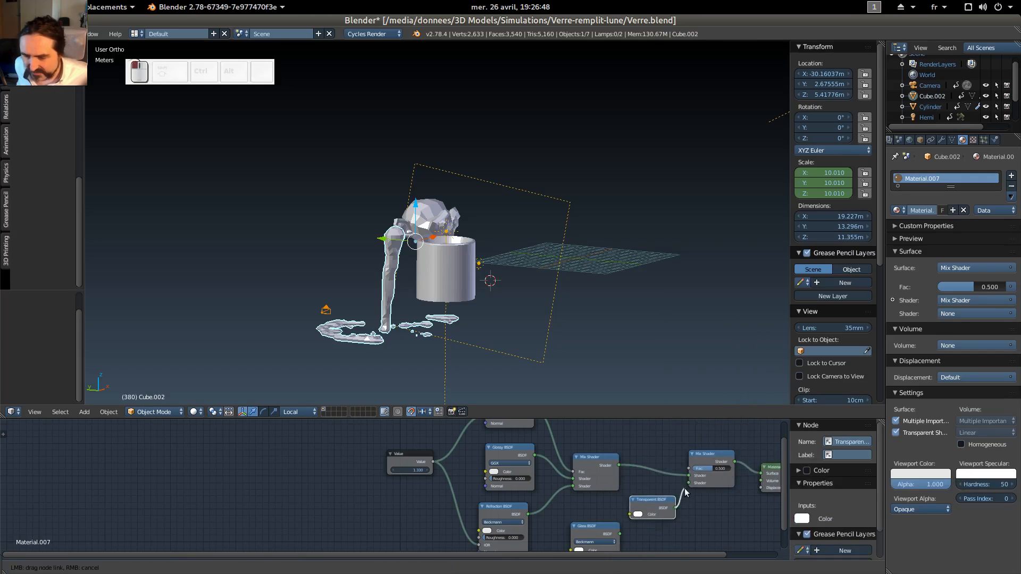
Set the mix factor between the fluid's Fresnel shader and the Transparent BSDF to about 0.473 in the rendered preview.
{"action": "left_click_drag", "start_coordinate": [689, 484], "coordinate": [709, 468]}
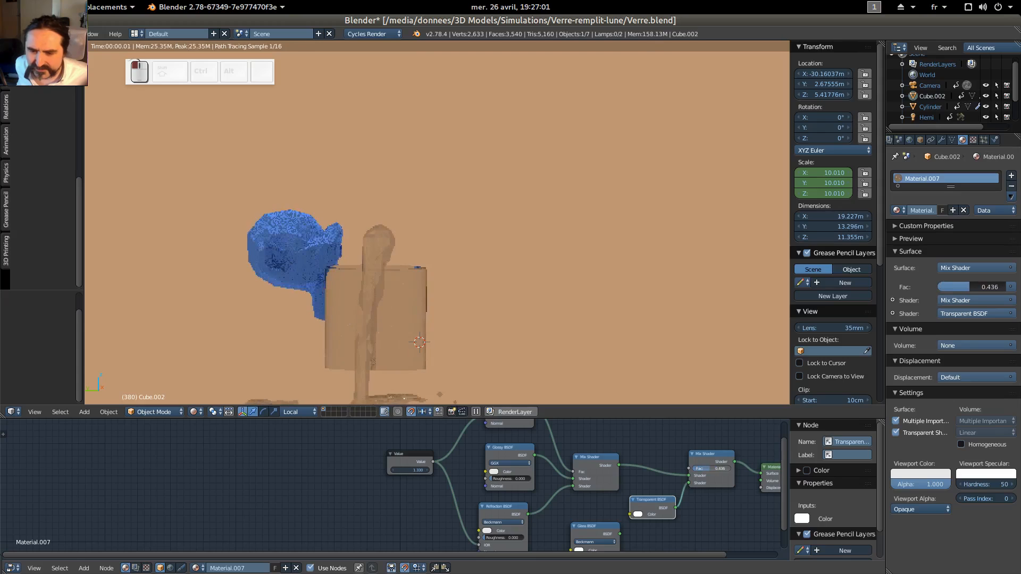
{"action": "middle_click_drag", "start_coordinate": [524, 332], "coordinate": [530, 335]}
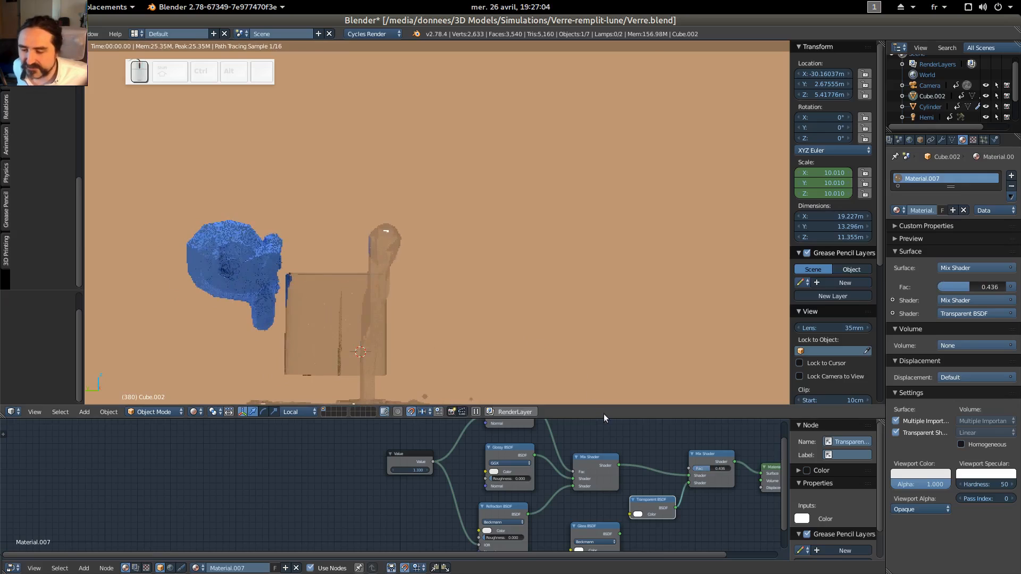
{"action": "left_click_drag", "start_coordinate": [711, 469], "coordinate": [717, 469]}
{"action": "middle_click_drag", "start_coordinate": [536, 307], "coordinate": [462, 279]}
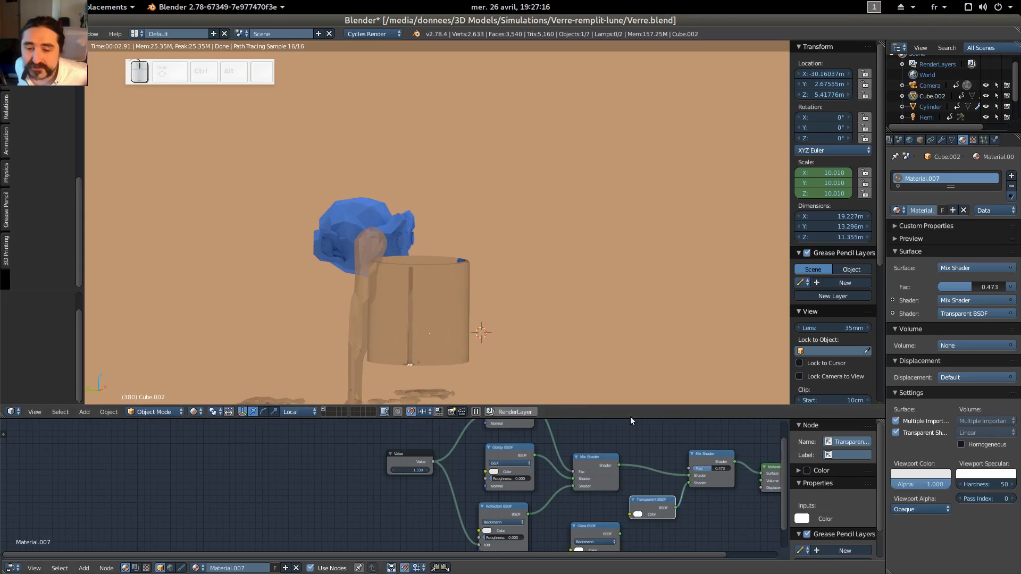
{"action": "middle_click_drag", "start_coordinate": [582, 349], "coordinate": [560, 326]}
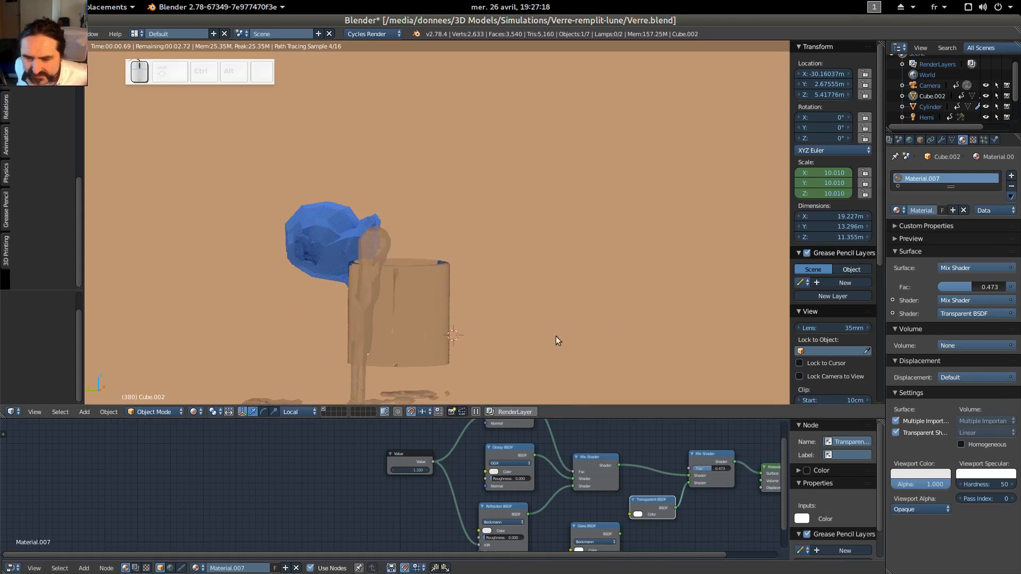
Compare the glass cylinder's material with the fluid's and examine the rendered fluid from several angles.
{"action": "right_click", "coordinate": [406, 301]}
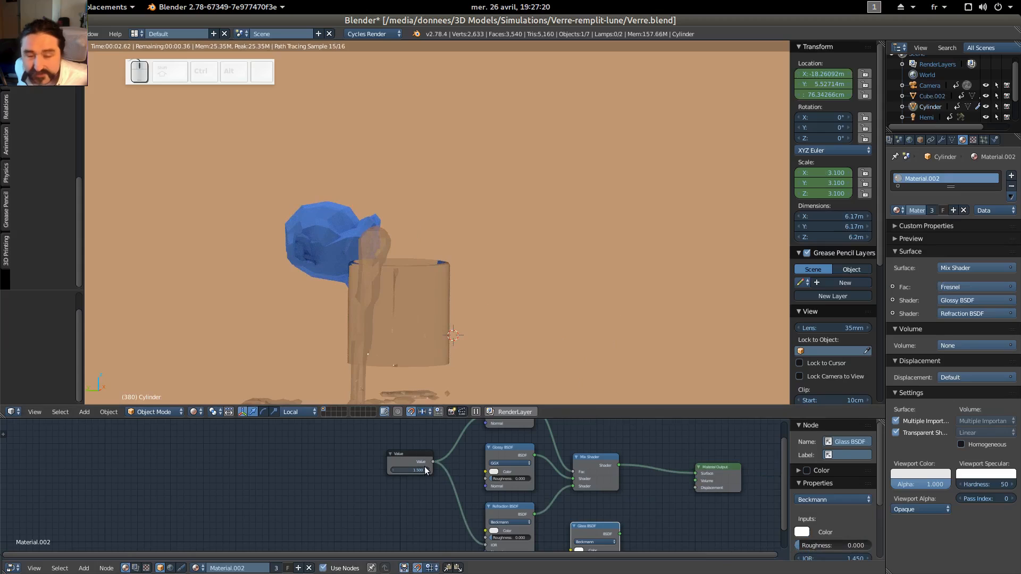
{"action": "right_click", "coordinate": [375, 255]}
{"action": "middle_click_drag", "start_coordinate": [558, 306], "coordinate": [449, 282]}
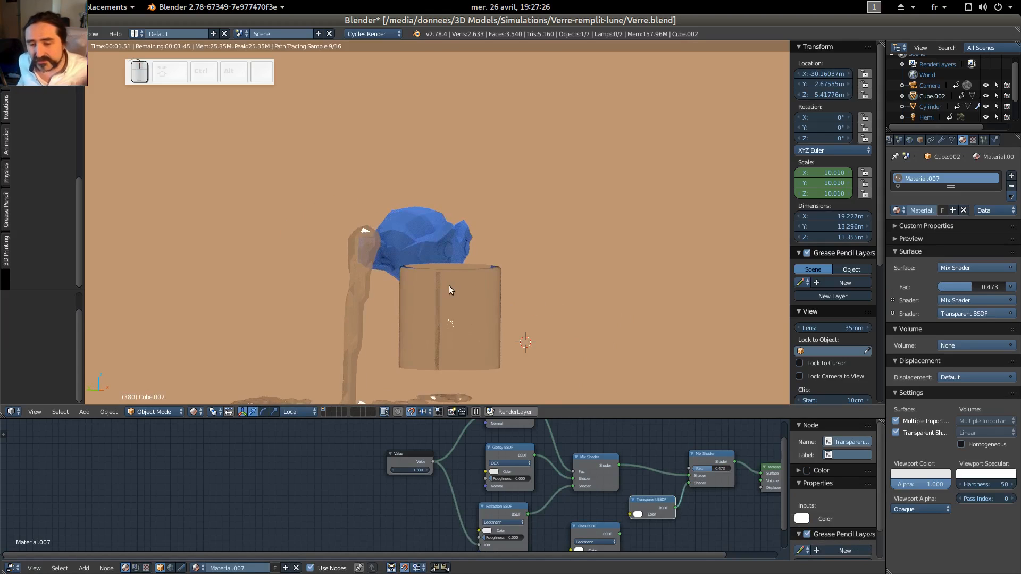
{"action": "middle_click_drag", "start_coordinate": [490, 308], "coordinate": [543, 308]}
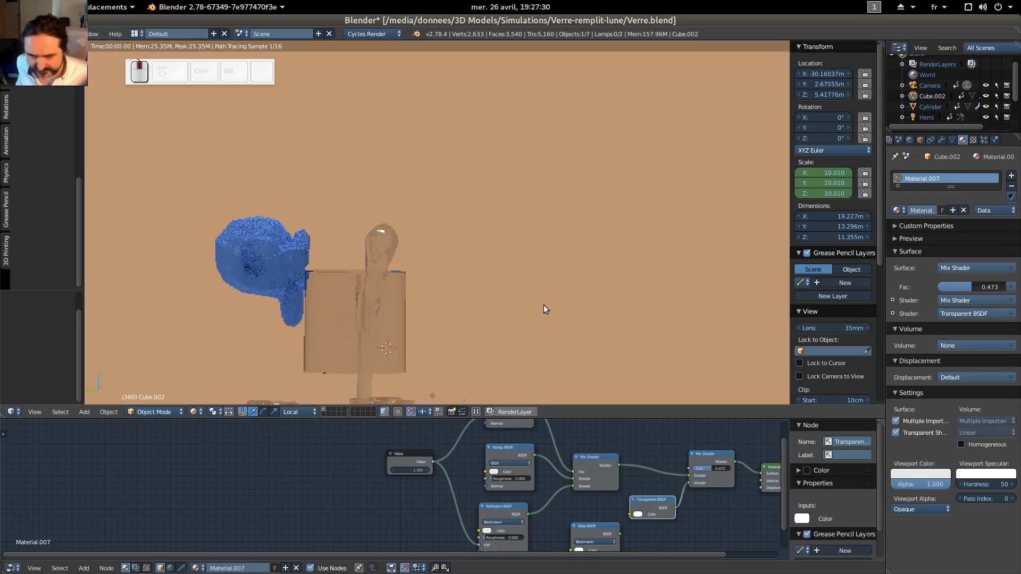
{"action": "middle_click_drag", "start_coordinate": [493, 328], "coordinate": [522, 280], "text": "shift"}
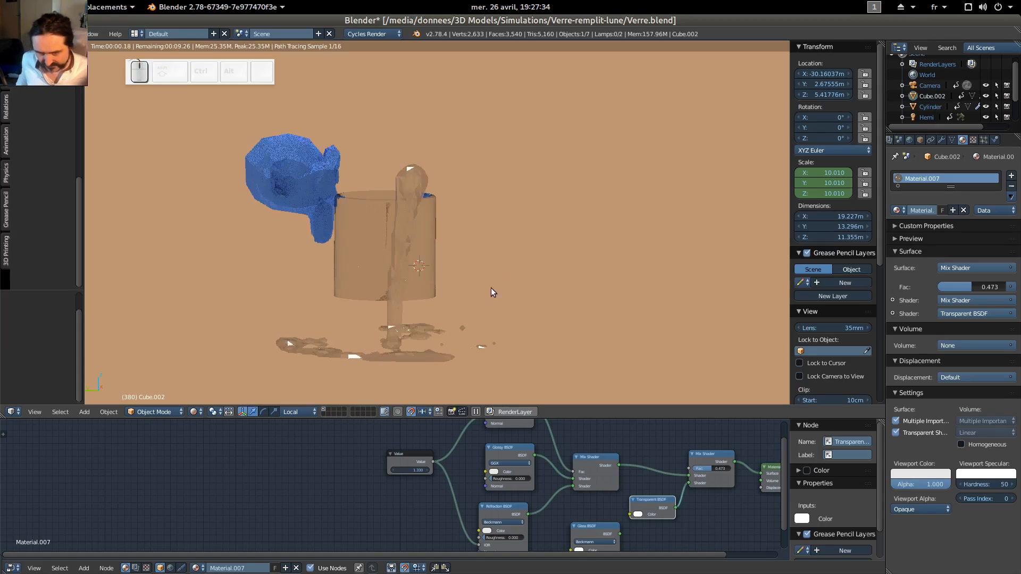
{"action": "scroll", "coordinate": [495, 322], "scroll_direction": "down", "scroll_amount": 3}
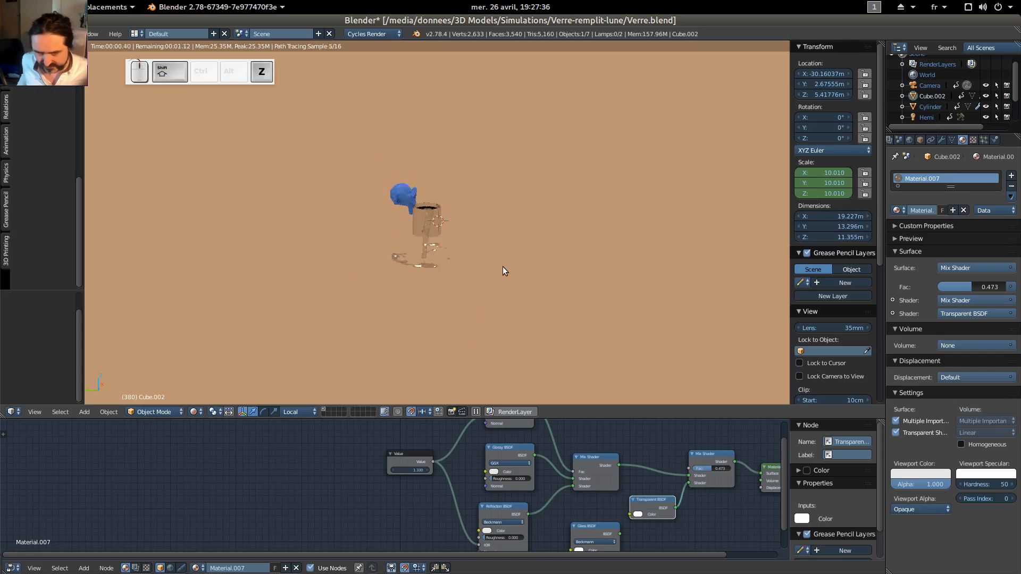
Return to solid shading, select the camera and move it 5 m along its local Y axis.
{"action": "key", "text": "shift+z"}
{"action": "mouse_move", "coordinate": [496, 258]}
{"action": "middle_mouse_down"}
{"action": "mouse_move", "coordinate": [534, 257]}
{"action": "mouse_move", "coordinate": [451, 237]}
{"action": "middle_mouse_up"}
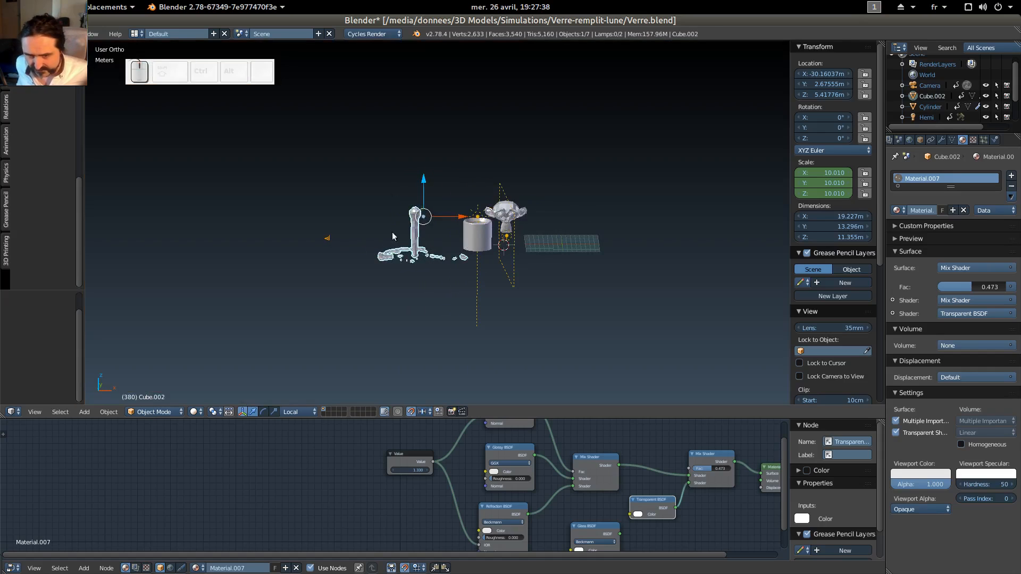
{"action": "right_click", "coordinate": [326, 239]}
{"action": "middle_click_drag", "start_coordinate": [372, 253], "coordinate": [326, 205]}
{"action": "left_click_drag", "start_coordinate": [325, 201], "coordinate": [329, 179]}
{"action": "middle_click_drag", "start_coordinate": [378, 210], "coordinate": [495, 198]}
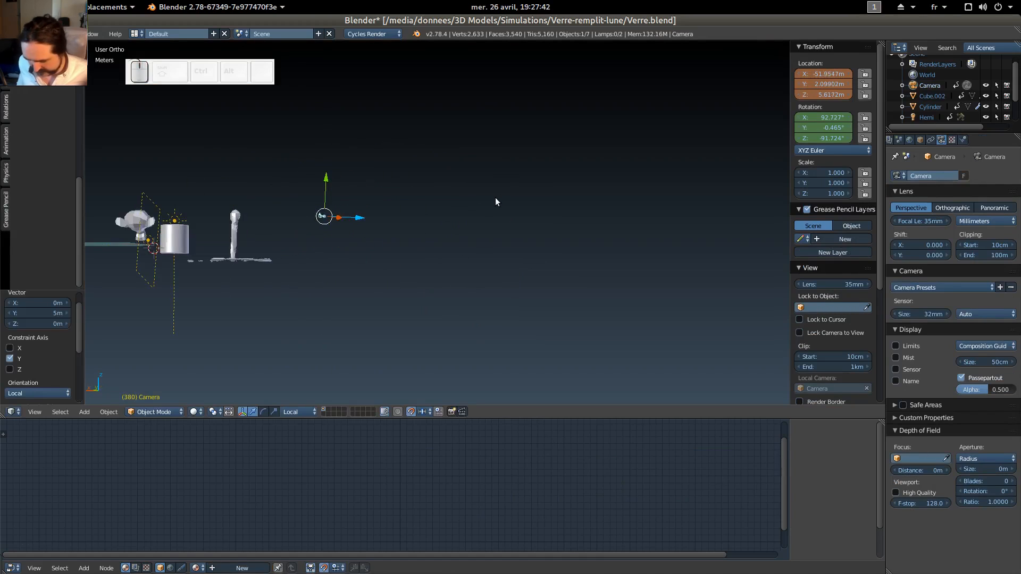
Look through the camera and rotate it 25° about the global Y axis.
{"action": "key", "text": "KP_0"}
{"action": "key", "text": "r"}
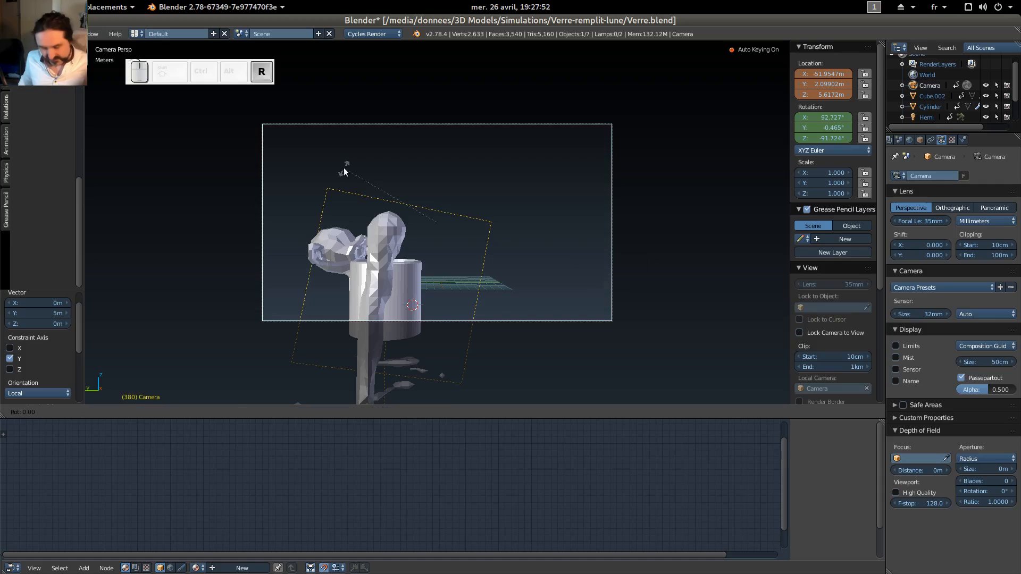
{"action": "key", "text": "y"}
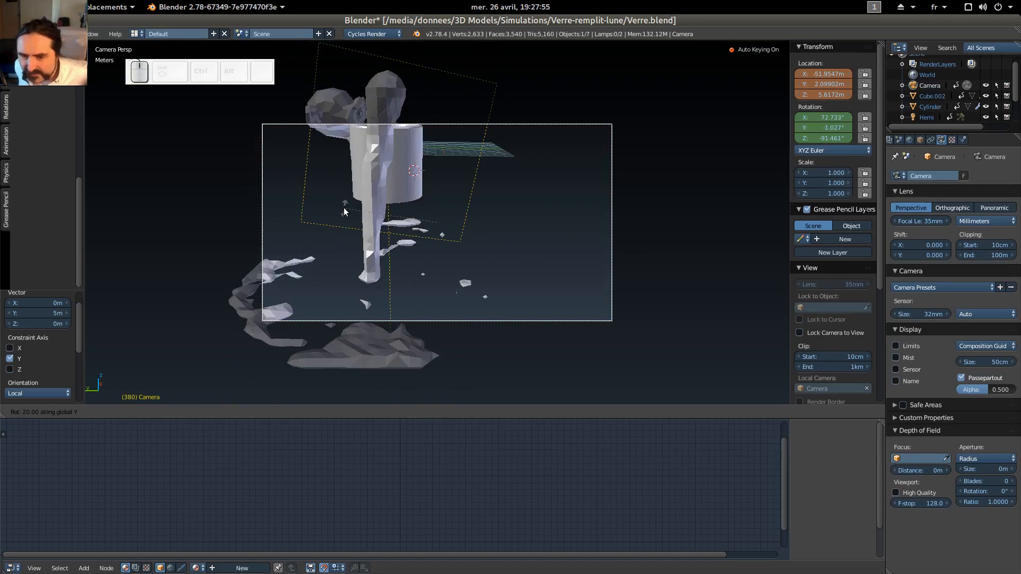
{"action": "left_click", "coordinate": [342, 211]}
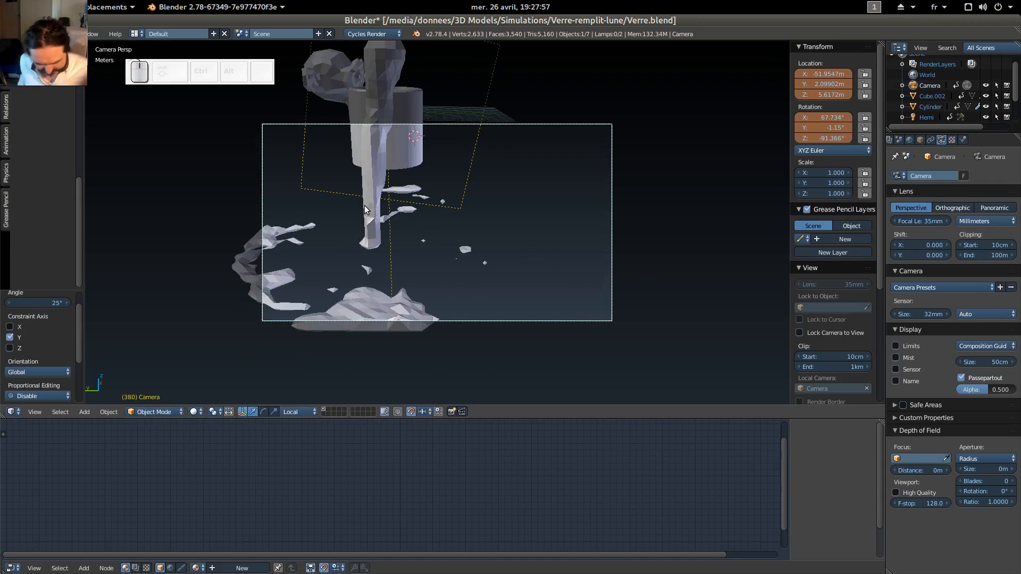
{"action": "key", "text": "g"}
{"action": "left_click", "coordinate": [397, 207]}
{"action": "scroll", "coordinate": [399, 204], "scroll_direction": "down", "scroll_amount": 1}
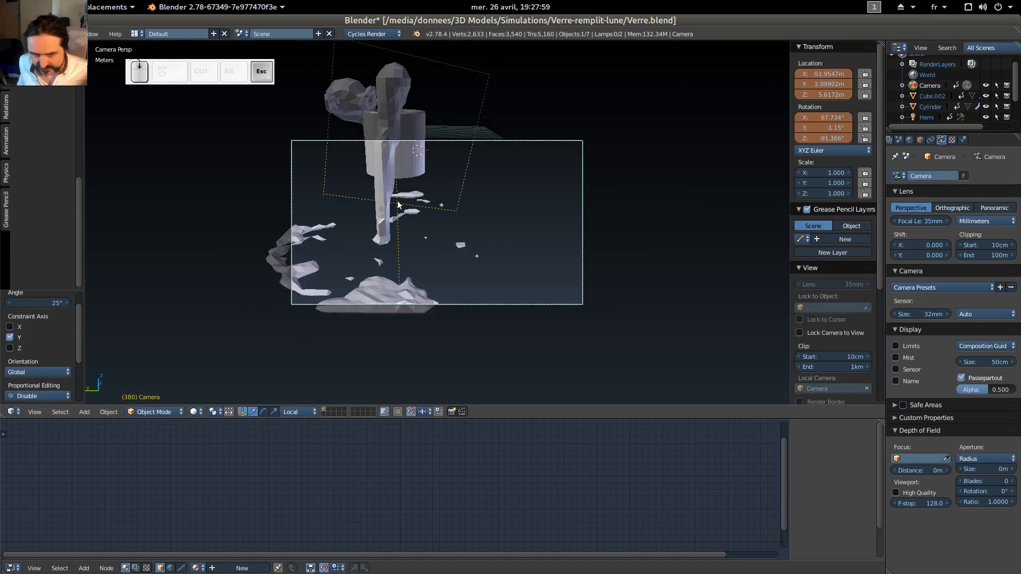
Move the camera to about X -56.95 m, Y 1.10 m, Z 9.62 m and rotate it 10° about the global Z axis.
{"action": "key", "text": "g"}
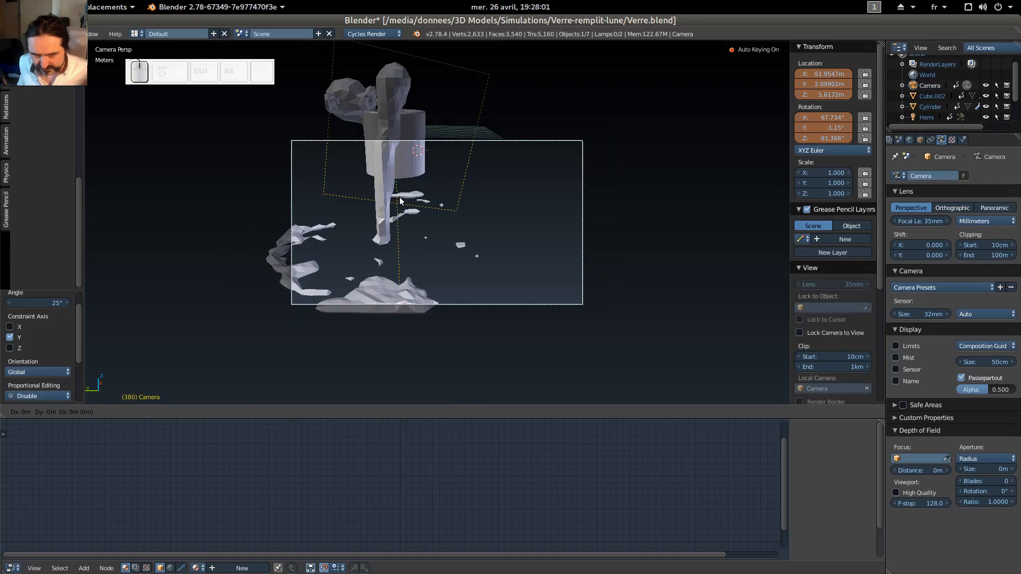
{"action": "key", "text": "x"}
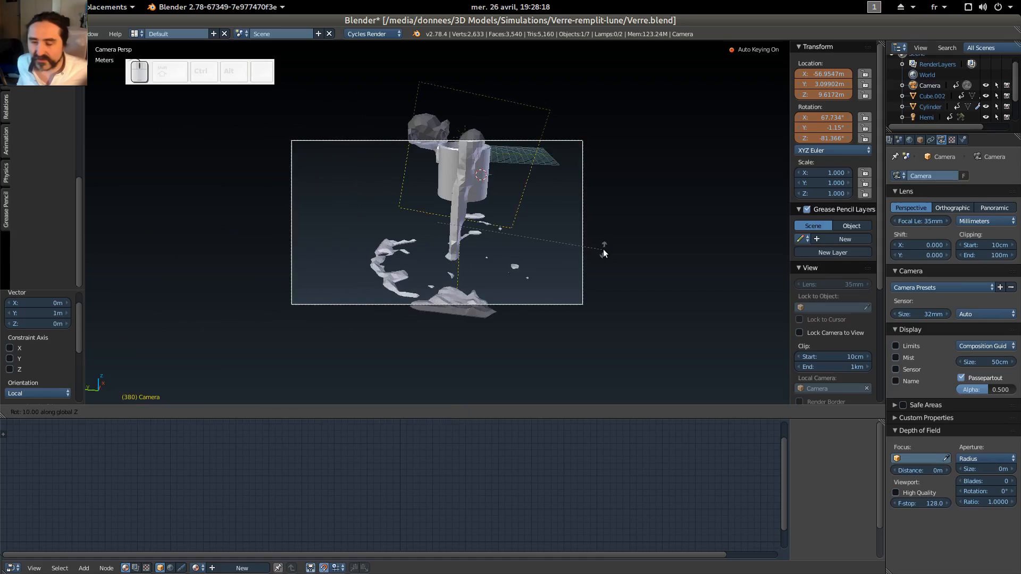
{"action": "left_click", "coordinate": [604, 250]}
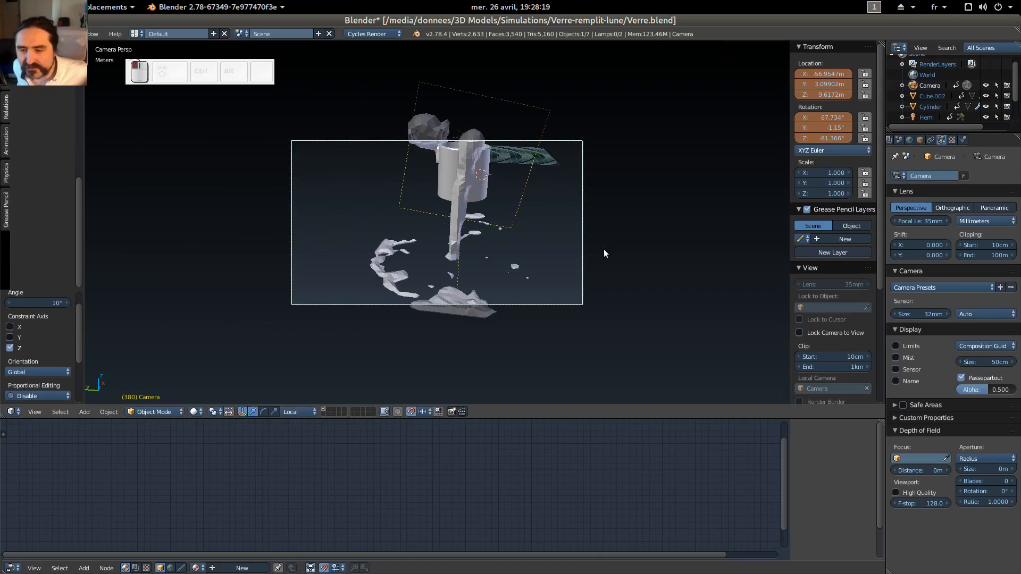
{"action": "key", "text": "g"}
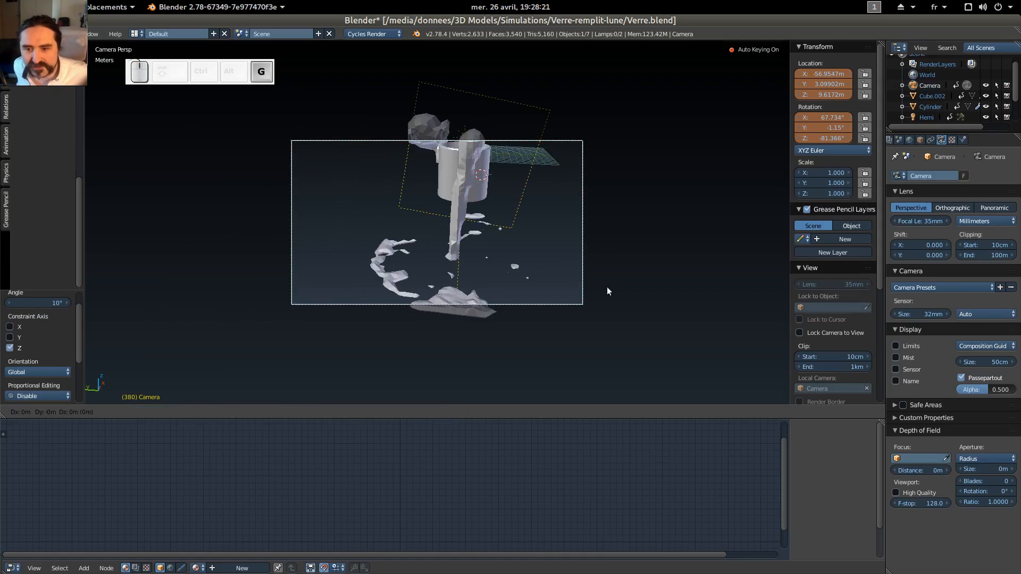
{"action": "left_click", "coordinate": [691, 287]}
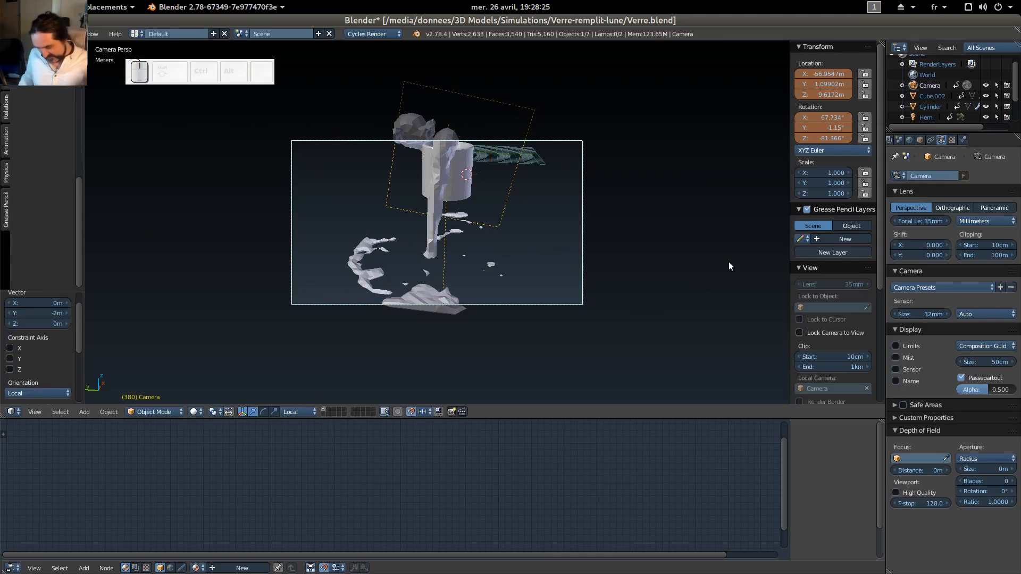
Render the current frame through the camera, examine the glass and fluid, and return to the 3D view.
{"action": "key", "text": "F12"}
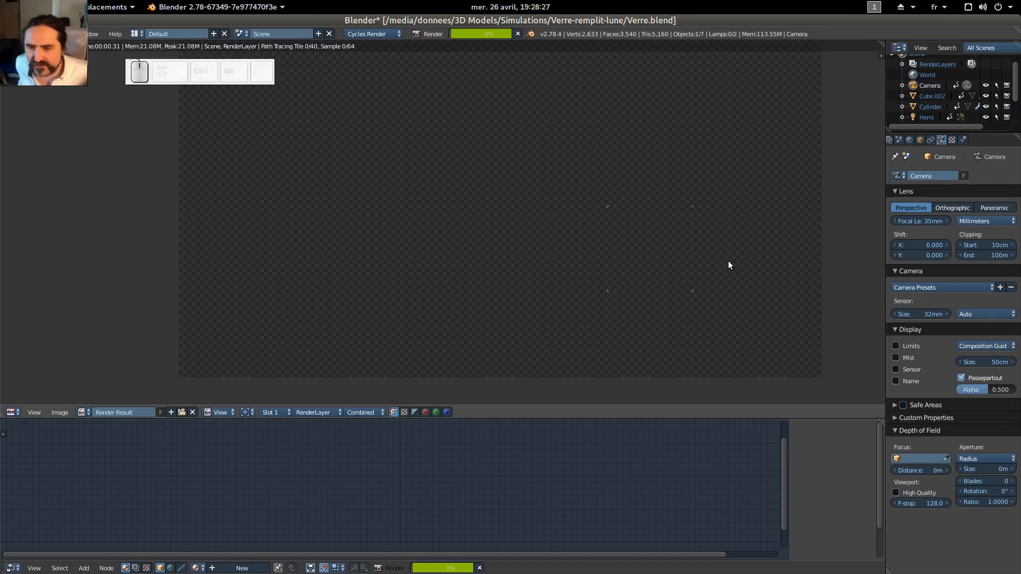
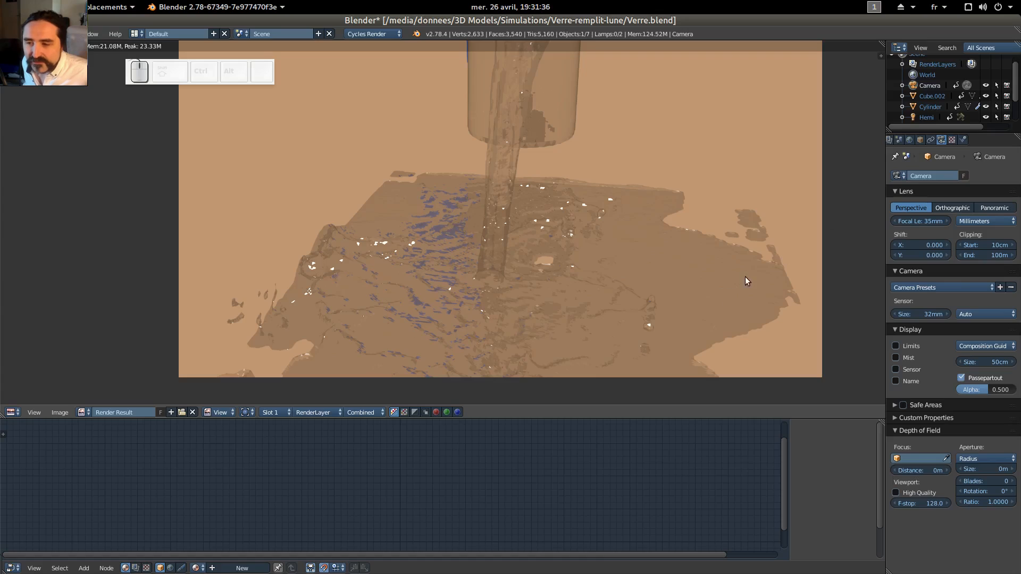
{"action": "scroll", "coordinate": [956, 117], "scroll_direction": "down", "scroll_amount": 2}
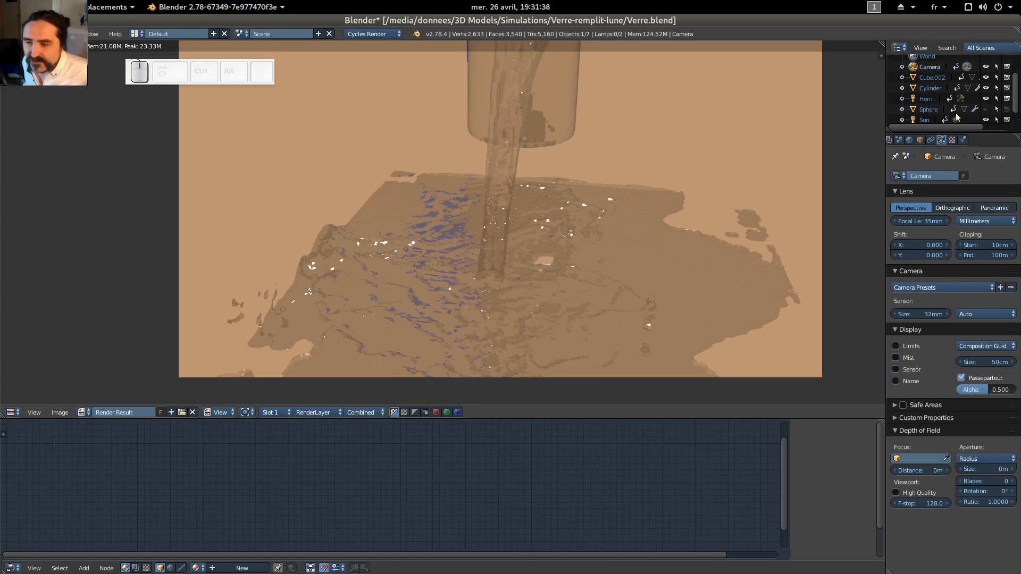
{"action": "scroll", "coordinate": [956, 117], "scroll_direction": "down", "scroll_amount": 1}
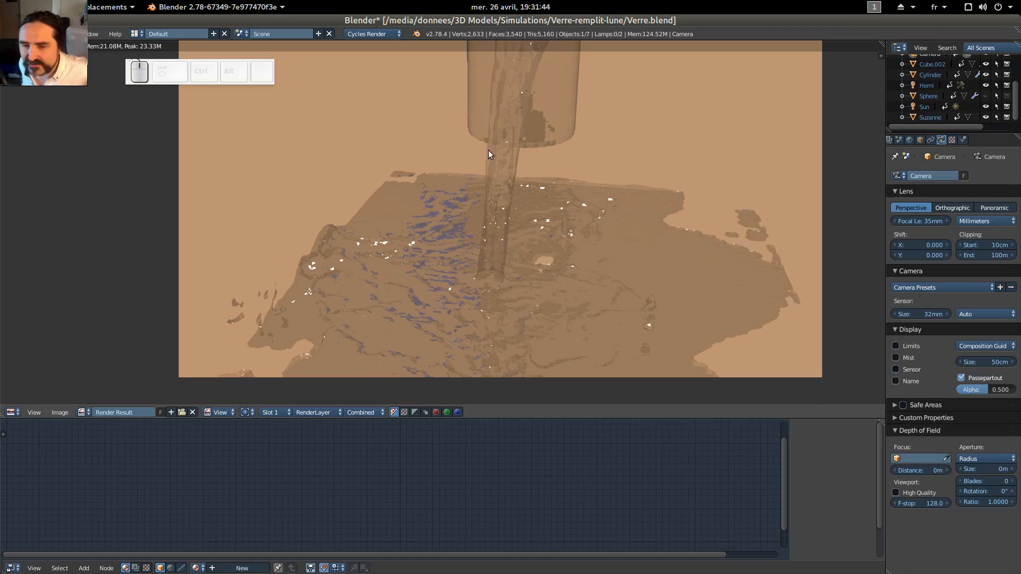
{"action": "key", "text": "Escape"}
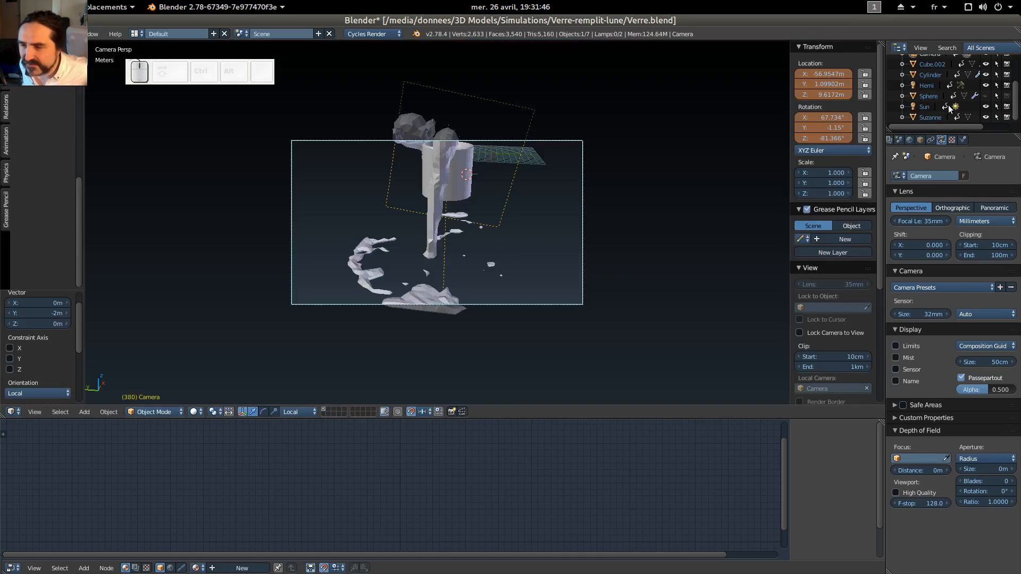
Select the fluid domain object Cube.002 and rename it Eau.
{"action": "scroll", "coordinate": [931, 114], "scroll_direction": "up", "scroll_amount": 2}
{"action": "scroll", "coordinate": [931, 114], "scroll_direction": "down", "scroll_amount": 1}
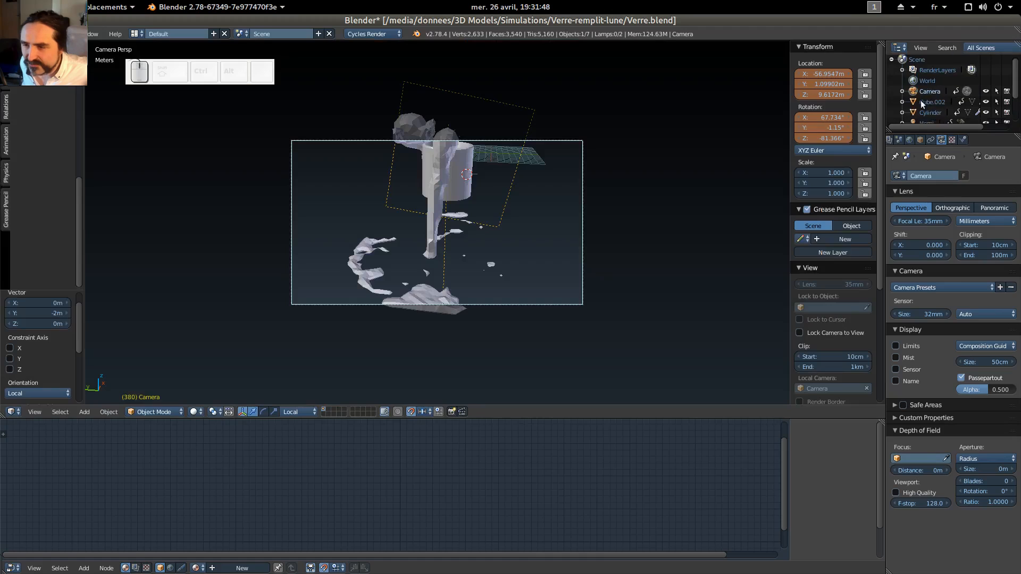
{"action": "scroll", "coordinate": [910, 106], "scroll_direction": "down", "scroll_amount": 1}
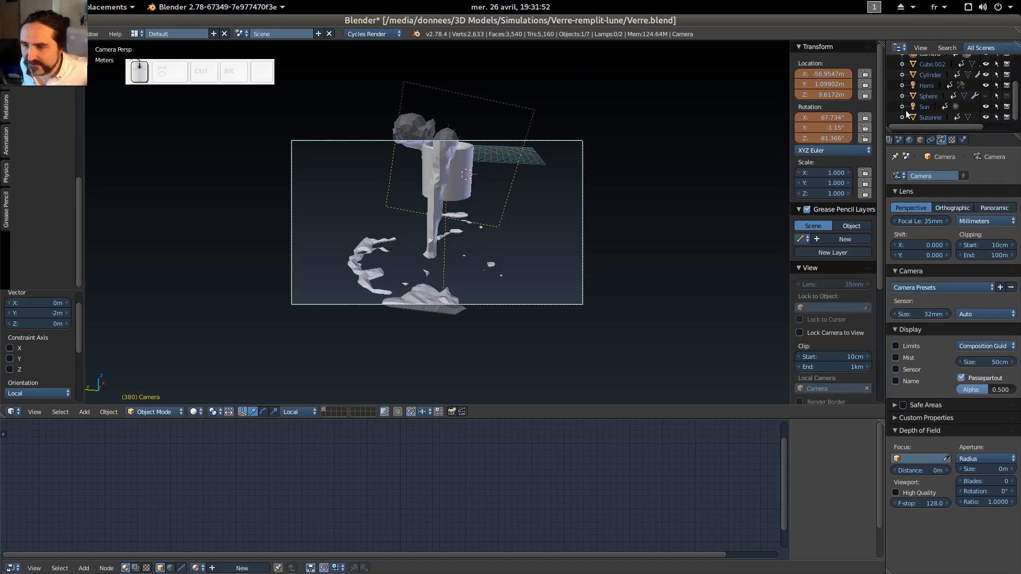
{"action": "scroll", "coordinate": [924, 82], "scroll_direction": "up", "scroll_amount": 2}
{"action": "left_click", "coordinate": [930, 82]}
{"action": "scroll", "coordinate": [929, 82], "scroll_direction": "up", "scroll_amount": 2}
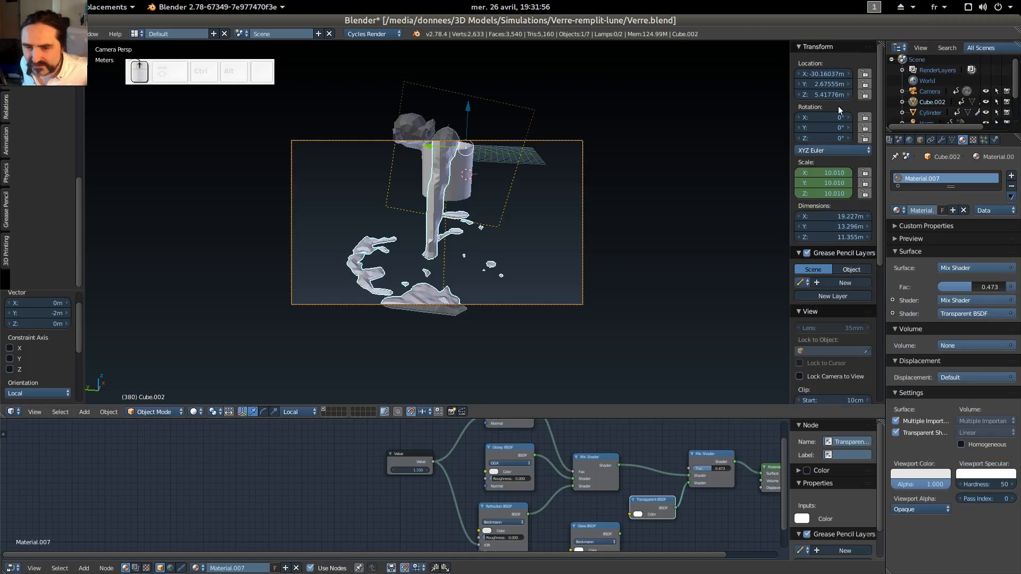
{"action": "scroll", "coordinate": [636, 259], "scroll_direction": "down", "scroll_amount": 1}
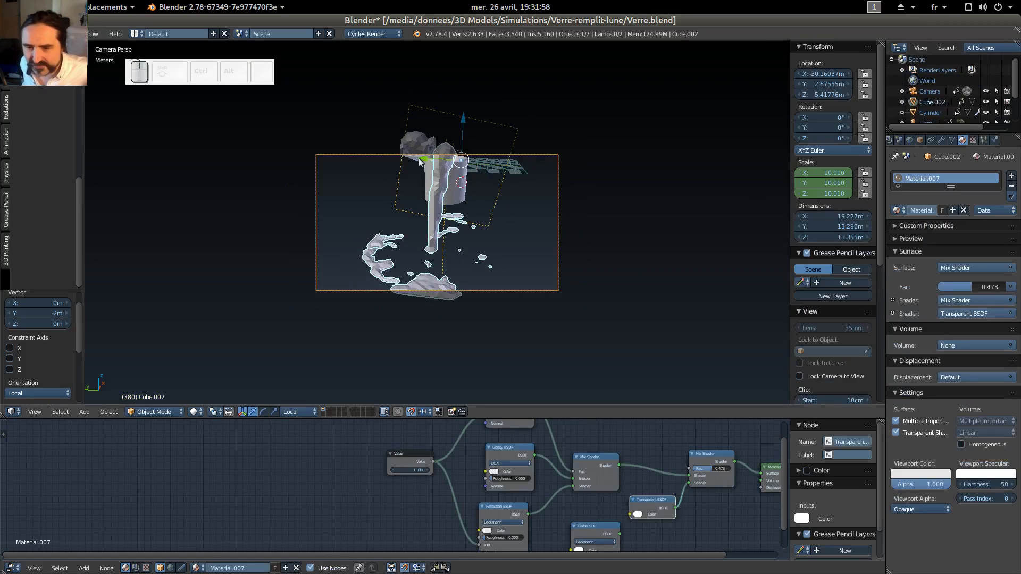
{"action": "double_click", "coordinate": [931, 103]}
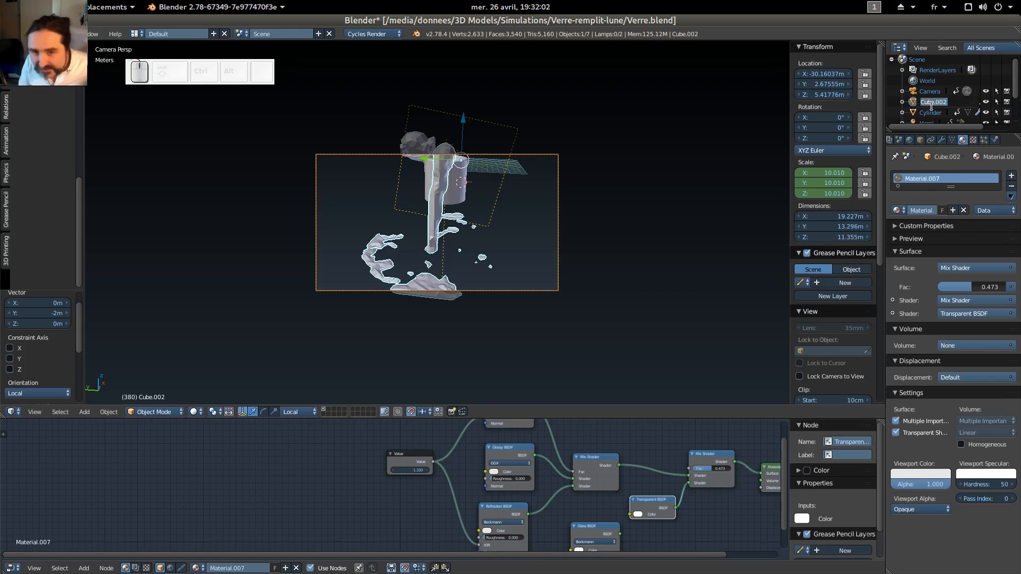
{"action": "type", "text": "Eau"}
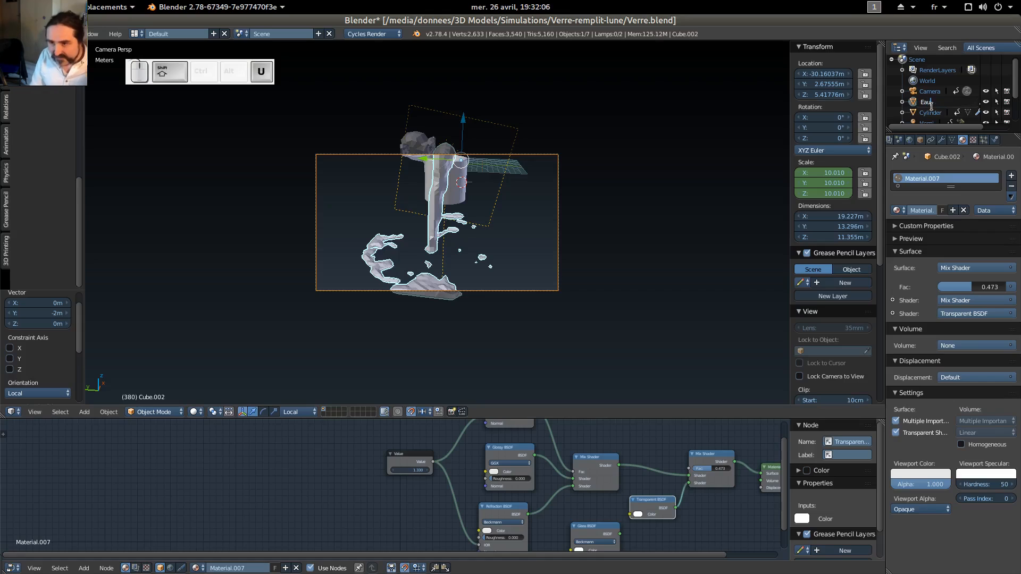
{"action": "key", "text": "Return"}
Examine the Eau object's domain cube in Edit Mode from several angles and review its fluid physics settings.
{"action": "scroll", "coordinate": [932, 108], "scroll_direction": "down", "scroll_amount": 1}
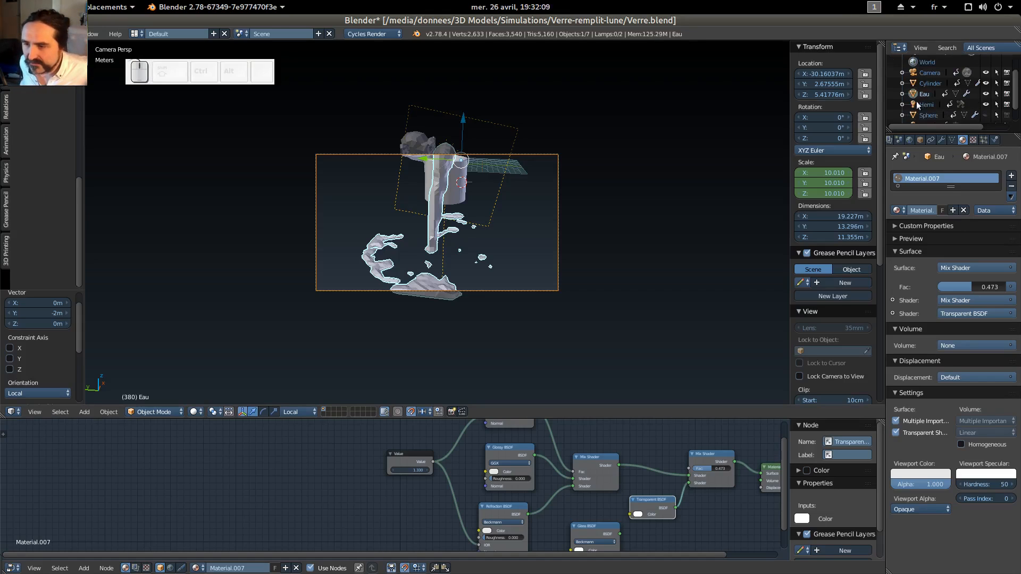
{"action": "left_click", "coordinate": [903, 95]}
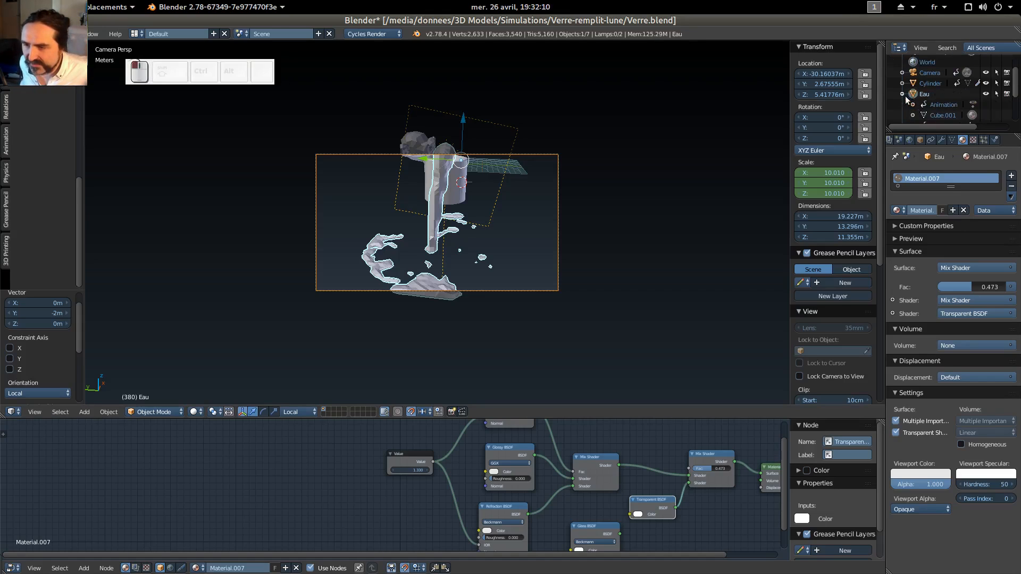
{"action": "scroll", "coordinate": [928, 98], "scroll_direction": "down", "scroll_amount": 2}
{"action": "left_click", "coordinate": [938, 96]}
{"action": "scroll", "coordinate": [697, 160], "scroll_direction": "down", "scroll_amount": 2}
{"action": "middle_click_drag", "start_coordinate": [696, 162], "coordinate": [670, 171]}
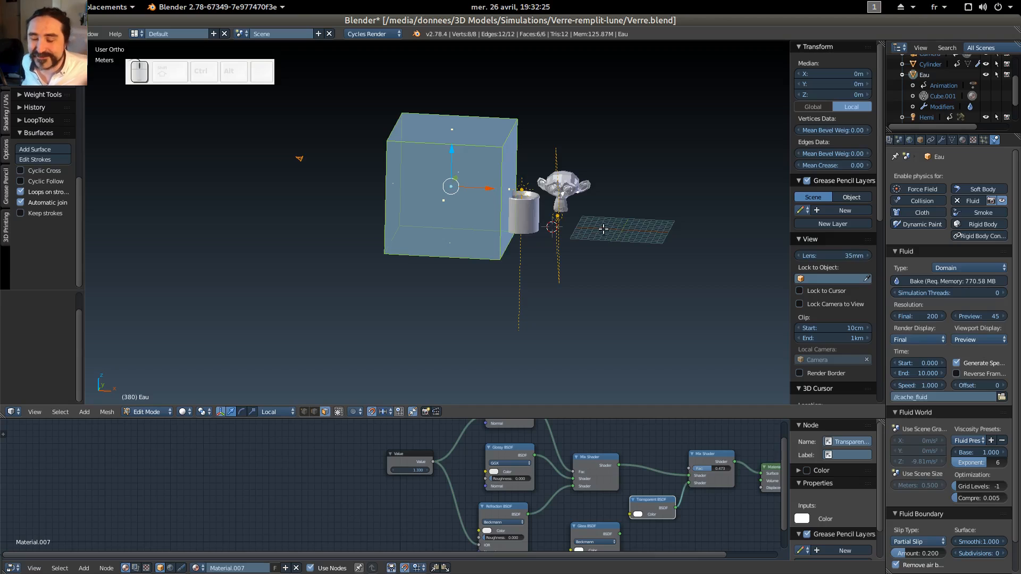
{"action": "middle_click_drag", "start_coordinate": [619, 286], "coordinate": [704, 310]}
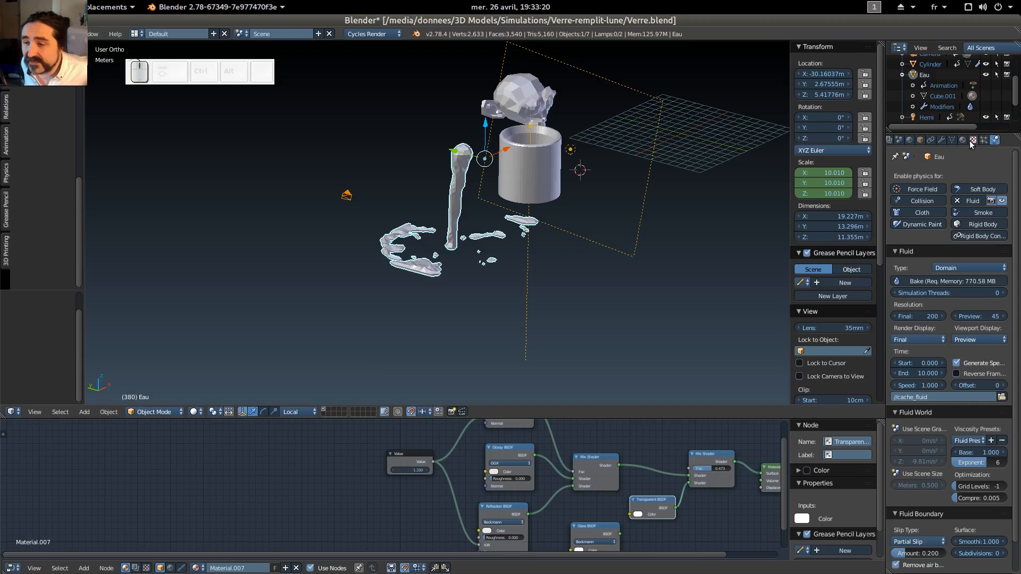
{"action": "scroll", "coordinate": [973, 144], "scroll_direction": "up", "scroll_amount": 3}
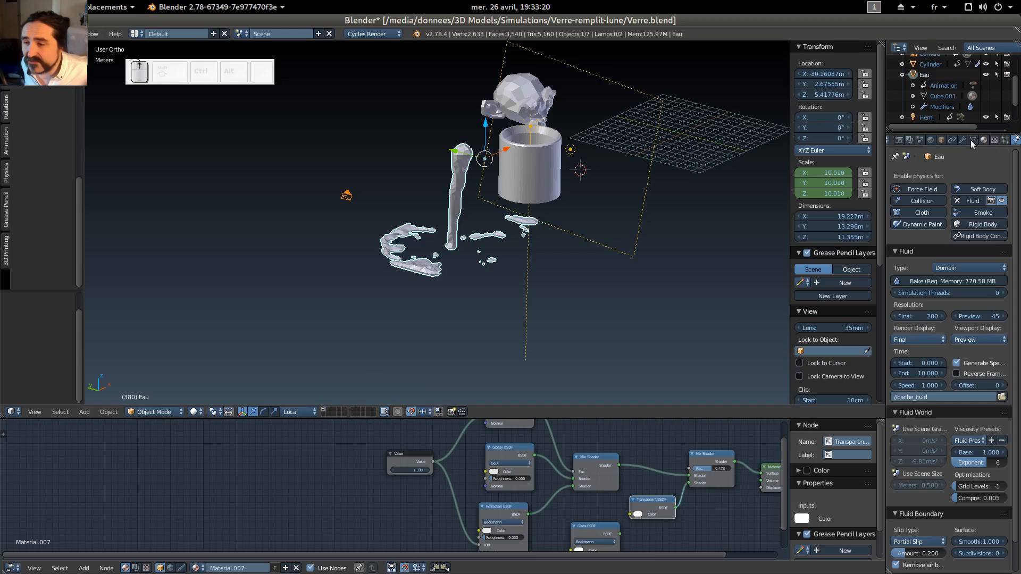
{"action": "scroll", "coordinate": [973, 143], "scroll_direction": "down", "scroll_amount": 1}
{"action": "scroll", "coordinate": [972, 139], "scroll_direction": "down", "scroll_amount": 2}
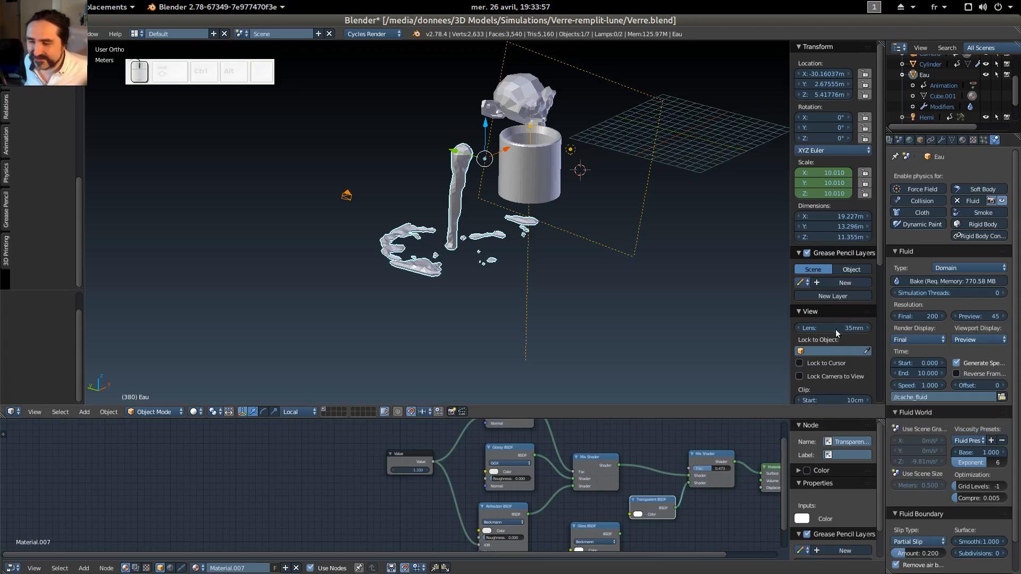
{"action": "right_click", "coordinate": [904, 384]}
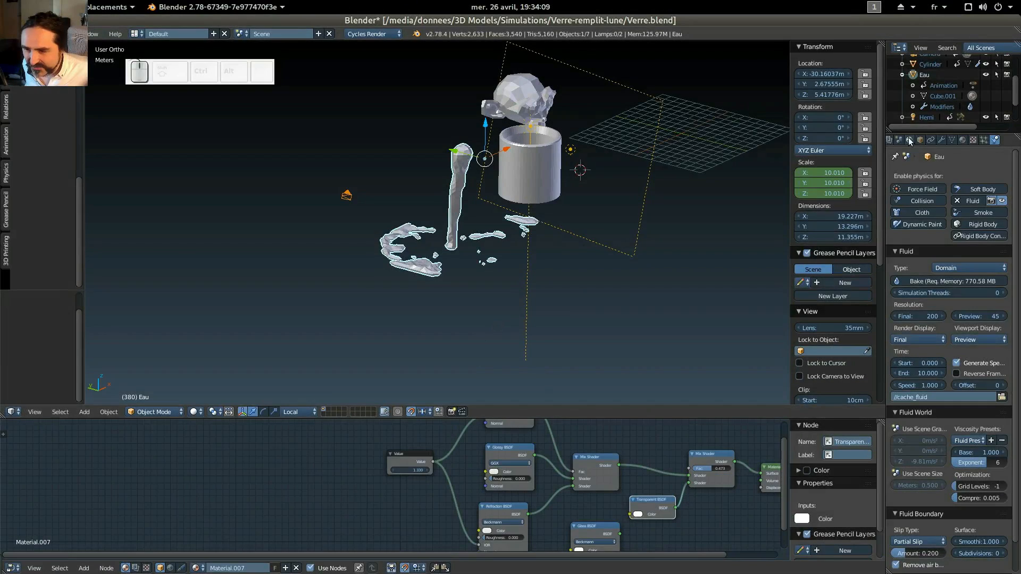
Bring up the scene's render settings and apply the Jau-Rapido sampling preset.
{"action": "scroll", "coordinate": [913, 139], "scroll_direction": "up", "scroll_amount": 2}
{"action": "left_click", "coordinate": [912, 138]}
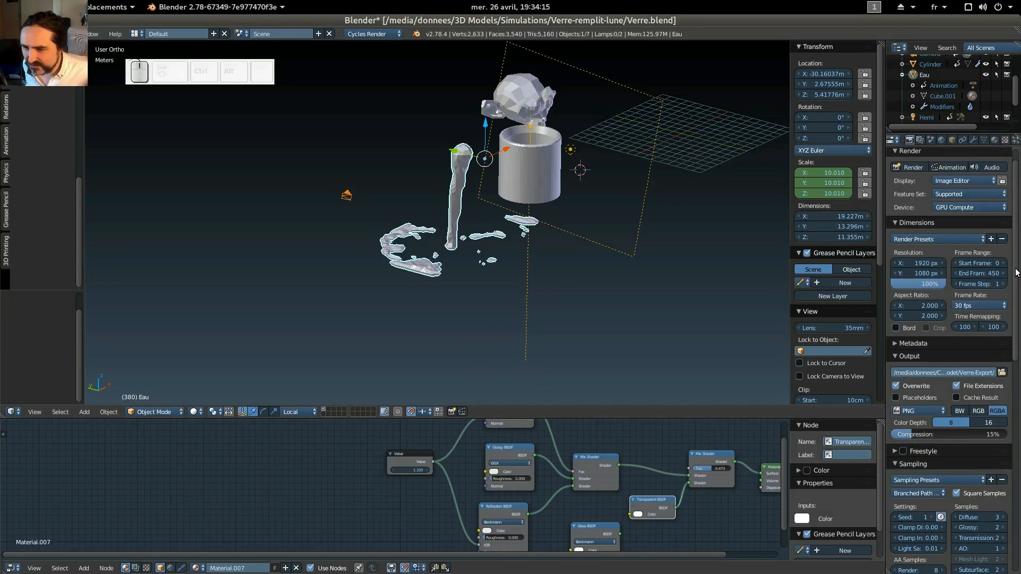
{"action": "scroll", "coordinate": [1016, 272], "scroll_direction": "down", "scroll_amount": 3}
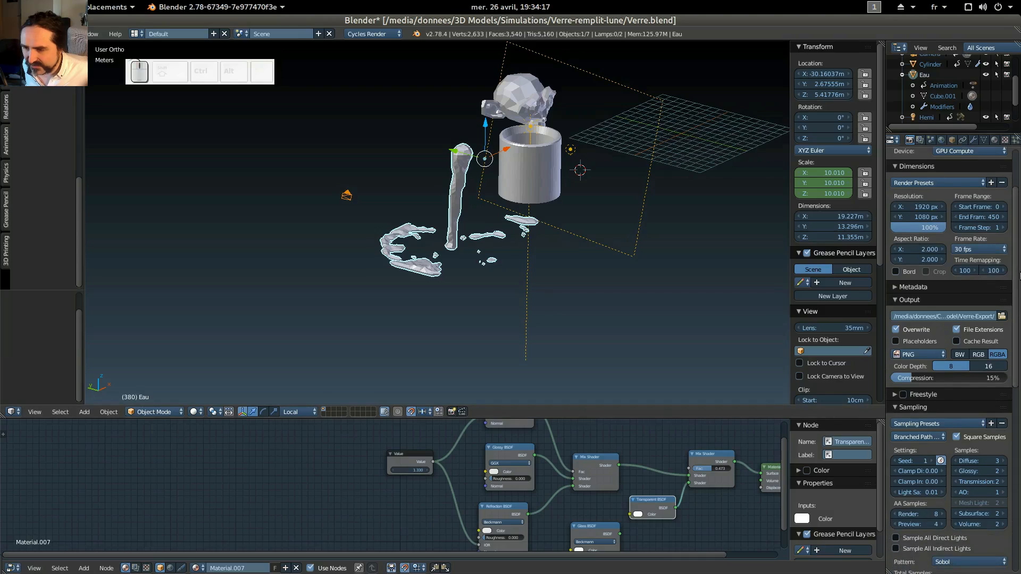
{"action": "left_click_drag", "start_coordinate": [1019, 274], "coordinate": [1019, 294]}
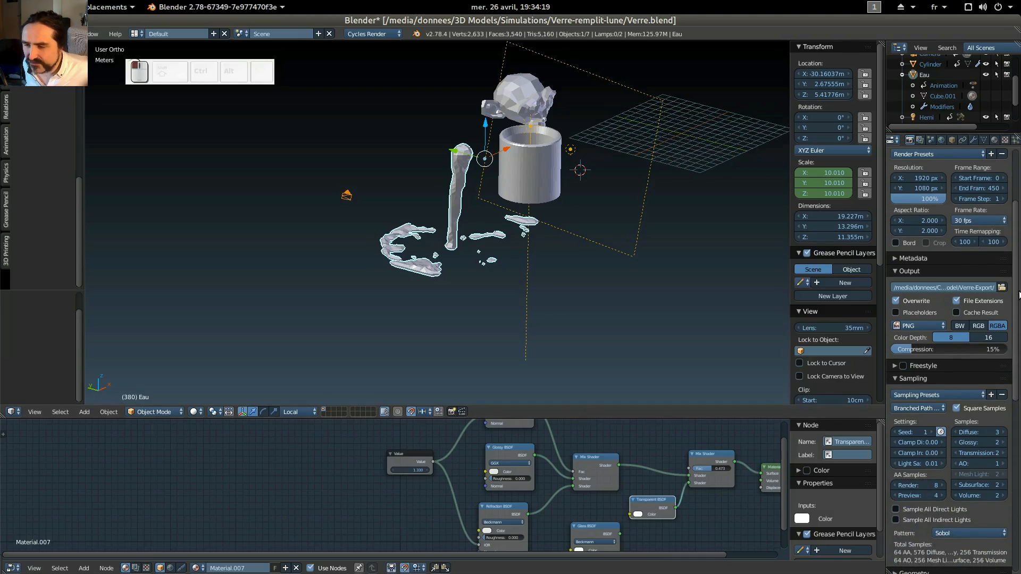
{"action": "scroll", "coordinate": [945, 289], "scroll_direction": "down", "scroll_amount": 1}
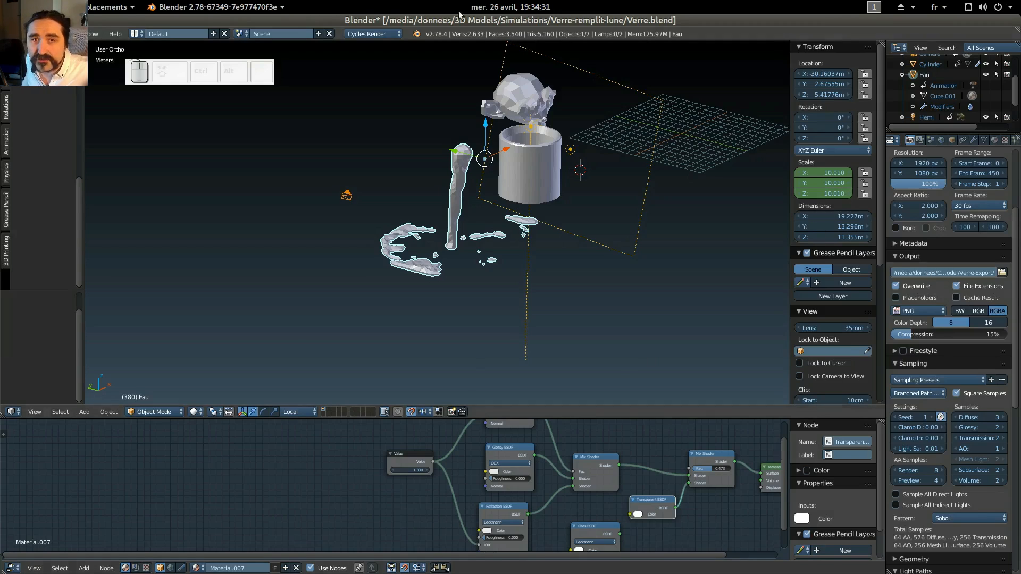
{"action": "left_click_drag", "start_coordinate": [1016, 320], "coordinate": [1020, 337]}
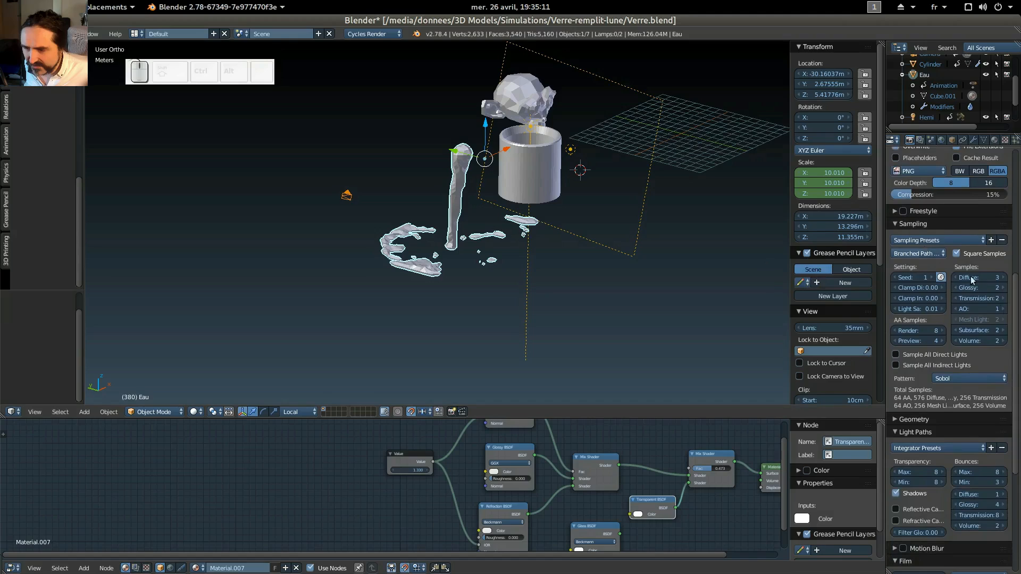
{"action": "left_click", "coordinate": [934, 242]}
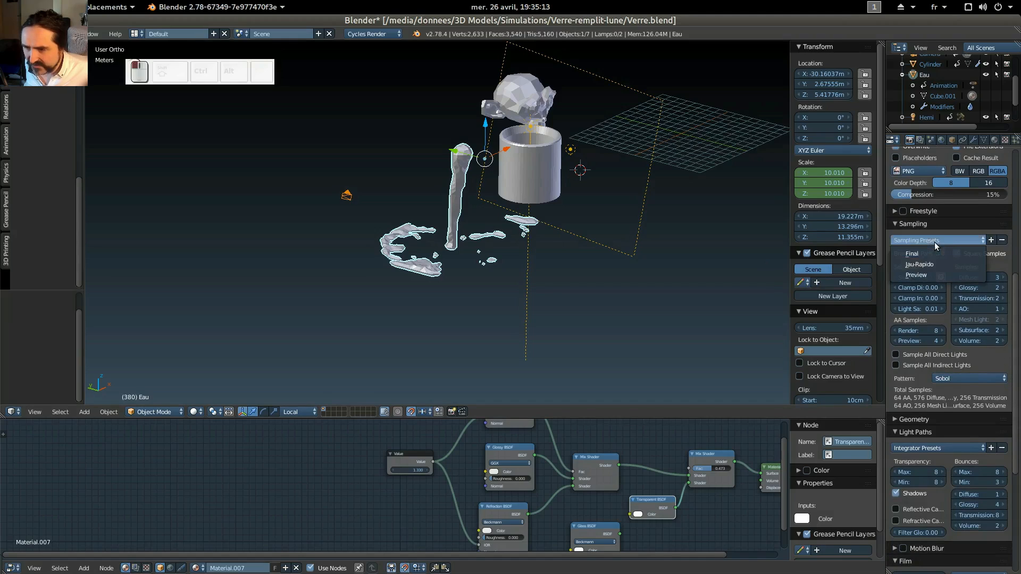
{"action": "left_click", "coordinate": [932, 263]}
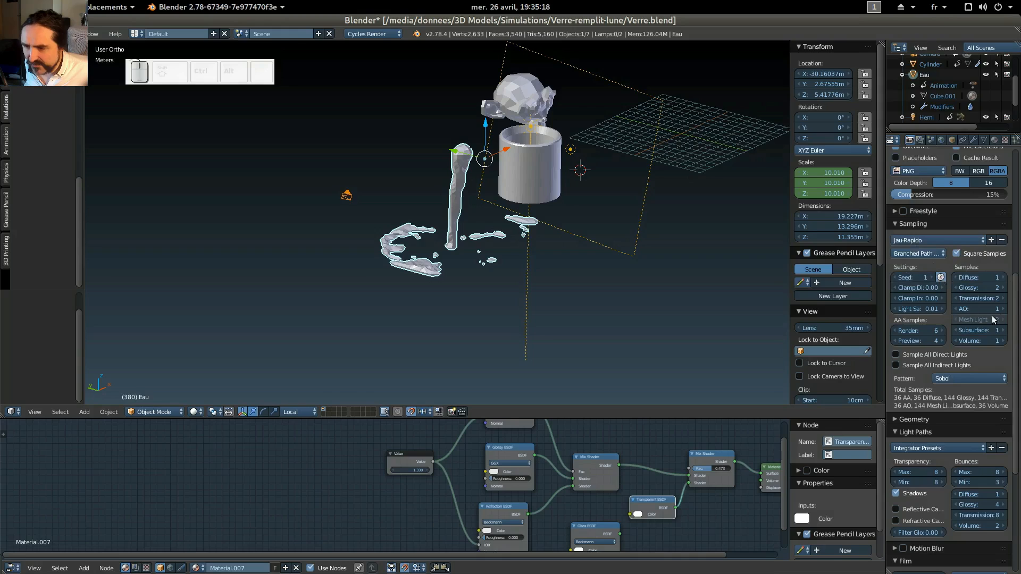
Apply the Light-Jau integrator preset to the light paths and check the performance settings.
{"action": "scroll", "coordinate": [1017, 345], "scroll_direction": "down", "scroll_amount": 5}
{"action": "scroll", "coordinate": [1019, 375], "scroll_direction": "down", "scroll_amount": 2}
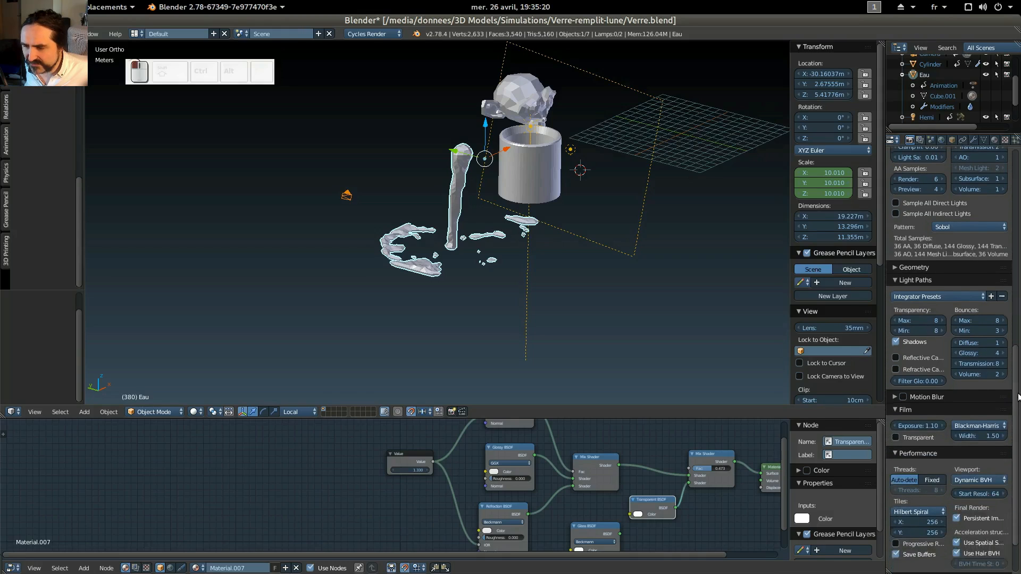
{"action": "left_click", "coordinate": [936, 299]}
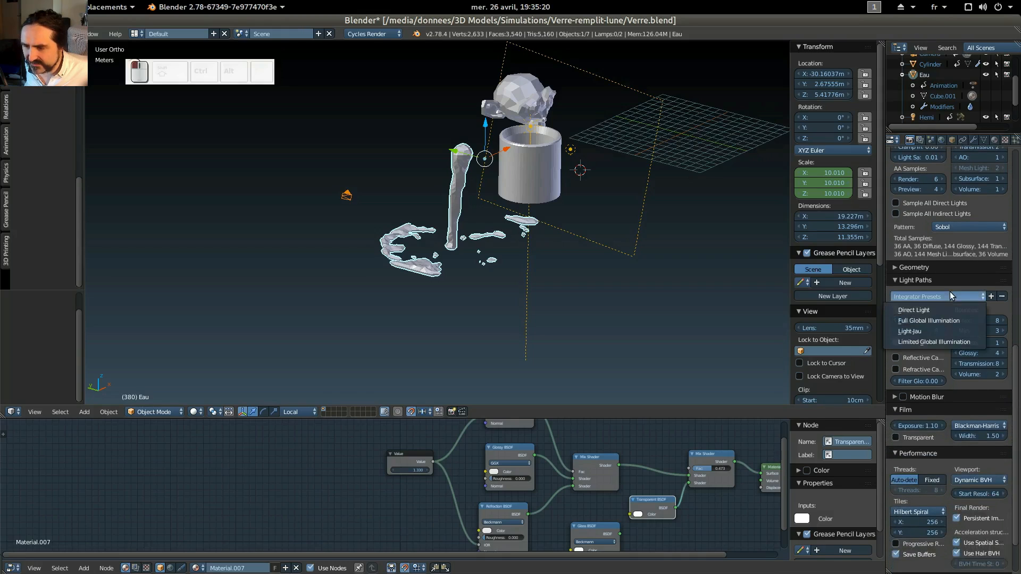
{"action": "left_click", "coordinate": [922, 331]}
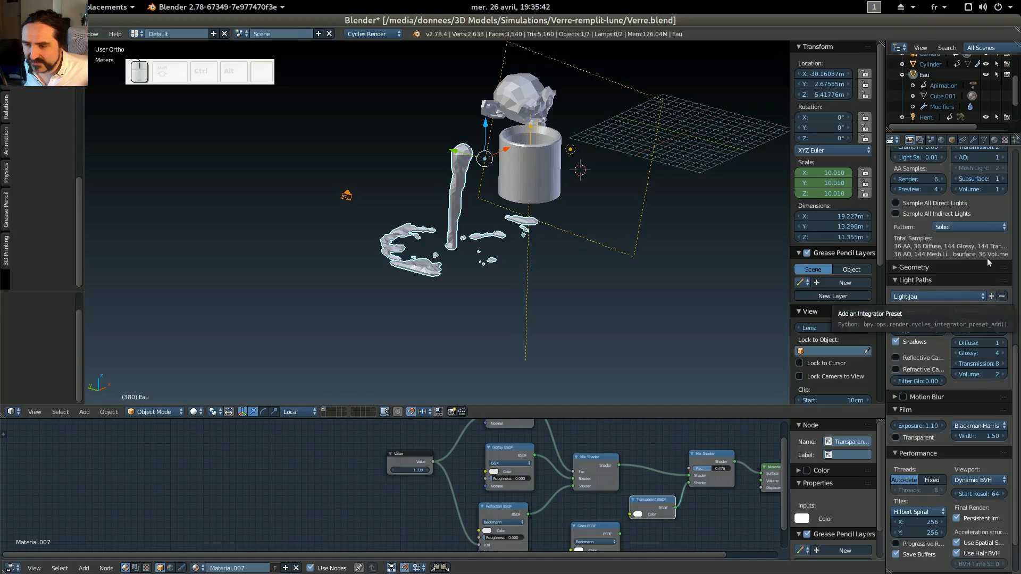
{"action": "scroll", "coordinate": [1018, 356], "scroll_direction": "down", "scroll_amount": 3}
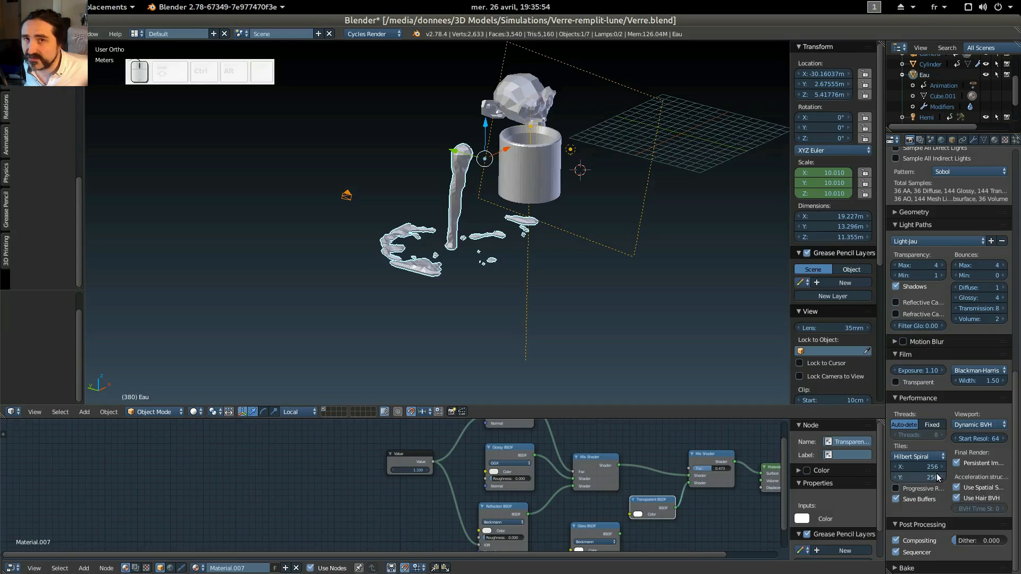
Show the scene in rendered viewport shading and turn off the world's ambient occlusion.
{"action": "left_click", "coordinate": [1013, 490]}
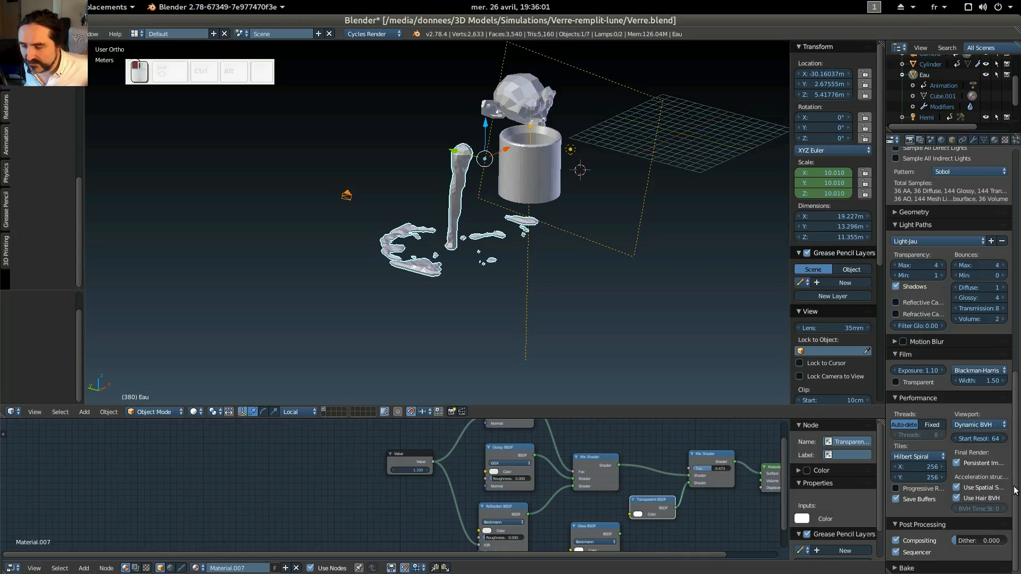
{"action": "left_click_drag", "start_coordinate": [1014, 489], "coordinate": [1016, 492]}
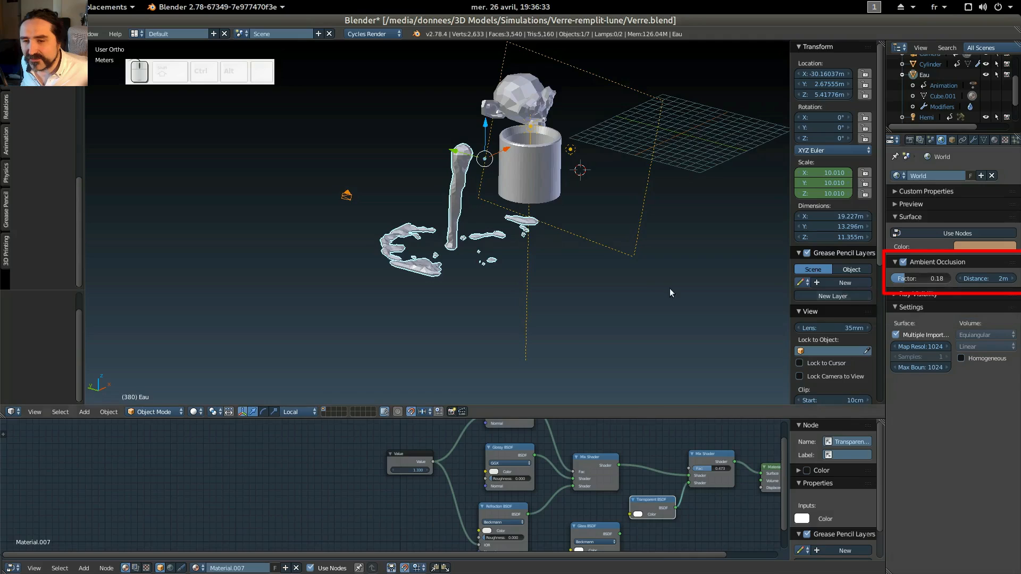
{"action": "key", "text": "shift+z"}
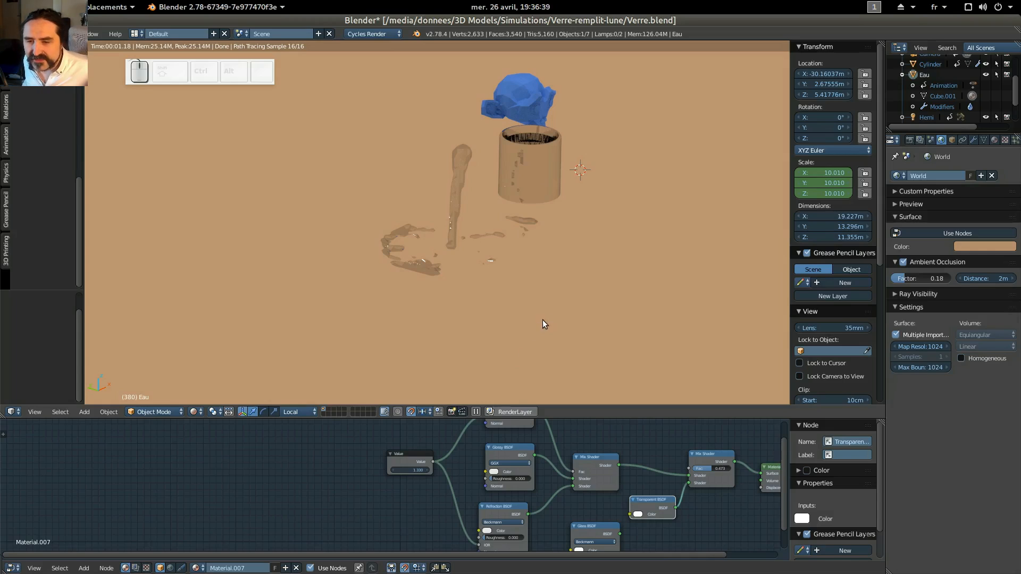
{"action": "left_click", "coordinate": [904, 261]}
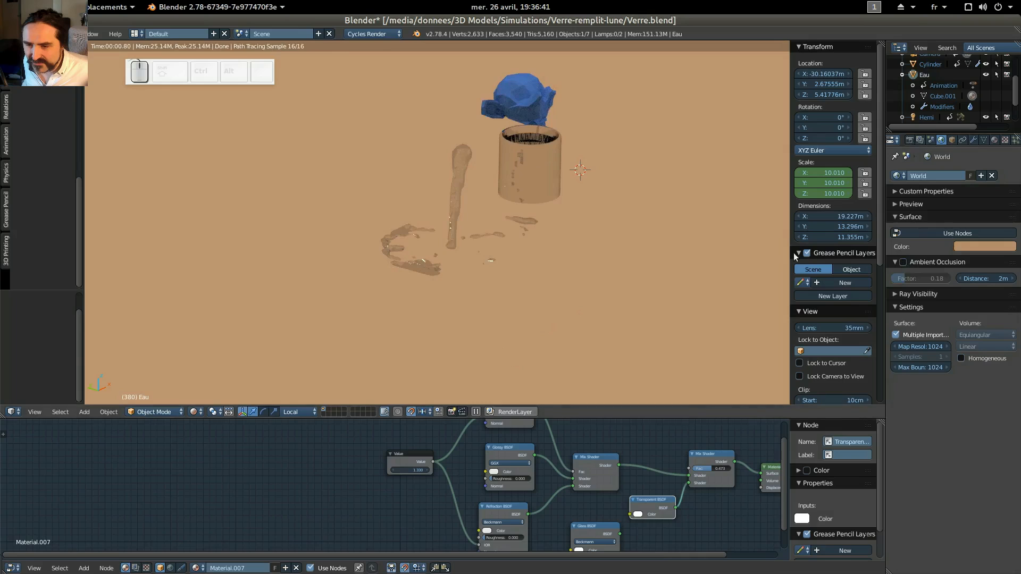
Enable ambient occlusion in the world settings and set its factor to 0.14 while viewing the blue monkey head.
{"action": "middle_click_drag", "start_coordinate": [626, 256], "coordinate": [585, 256]}
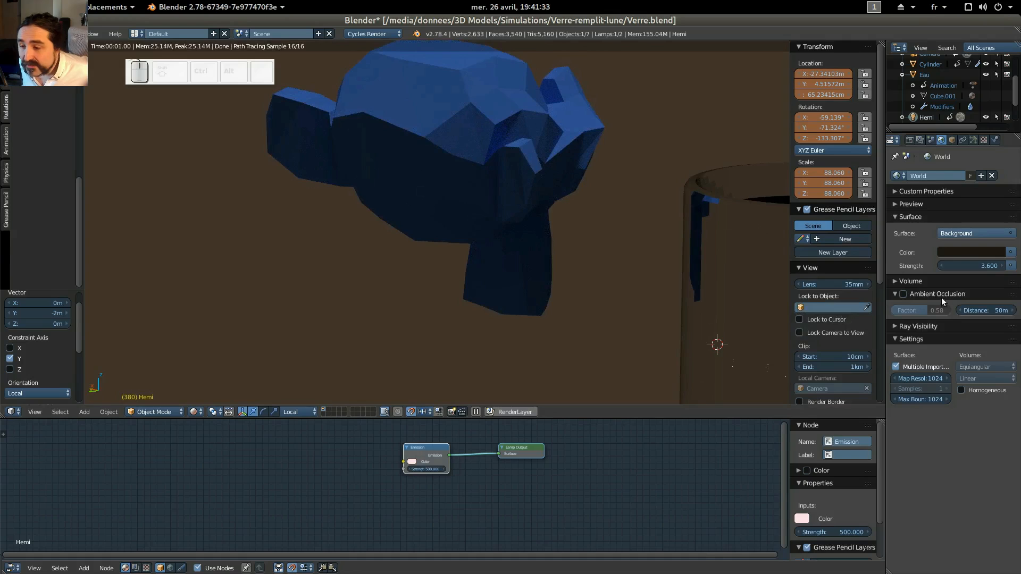
{"action": "middle_click_drag", "start_coordinate": [681, 217], "coordinate": [753, 214]}
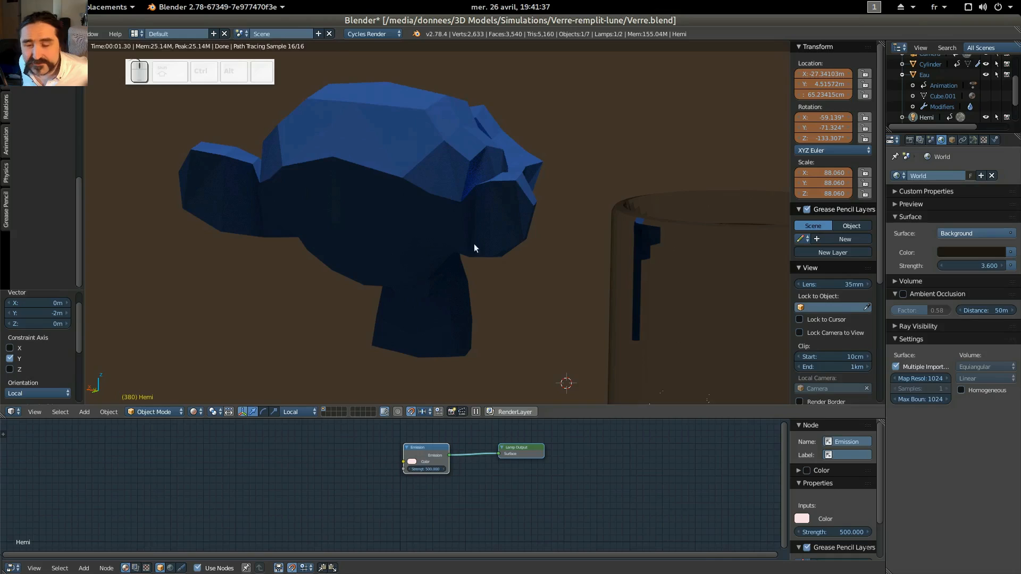
{"action": "left_click", "coordinate": [903, 294]}
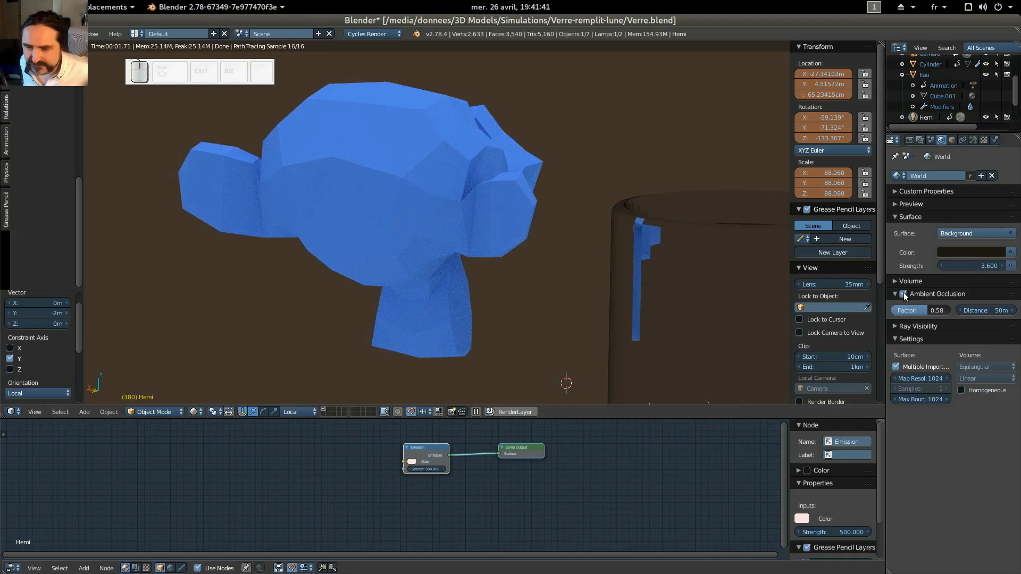
{"action": "left_click_drag", "start_coordinate": [927, 304], "coordinate": [904, 305]}
Check the monkey head, glass and fluid in the rendered view and reduce the ambient occlusion factor to 0.10.
{"action": "middle_click_drag", "start_coordinate": [667, 301], "coordinate": [628, 298]}
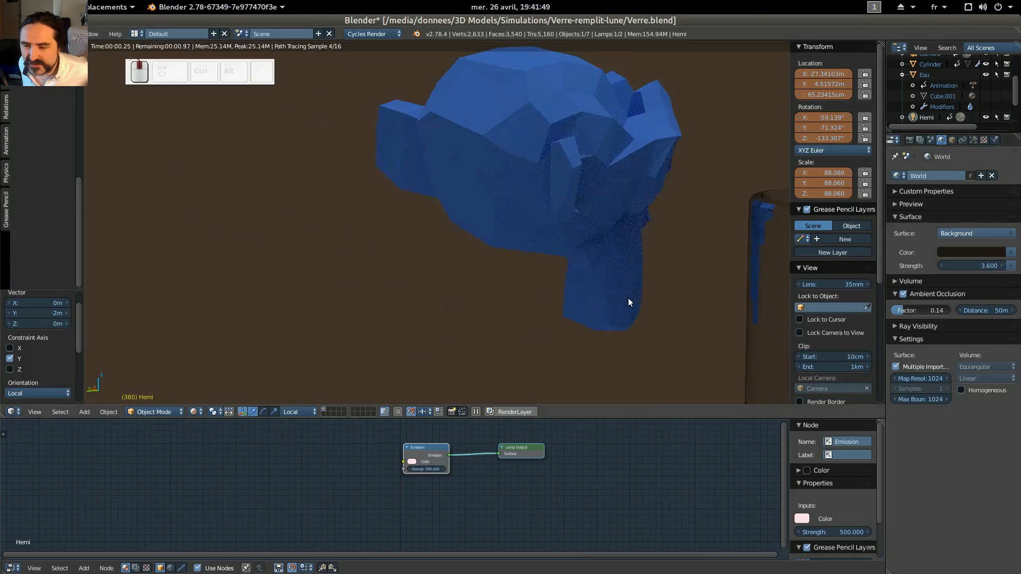
{"action": "middle_click_drag", "start_coordinate": [678, 273], "coordinate": [544, 259], "text": "shift"}
{"action": "middle_click_drag", "start_coordinate": [638, 253], "coordinate": [624, 218]}
{"action": "scroll", "coordinate": [662, 244], "scroll_direction": "down", "scroll_amount": 5}
{"action": "scroll", "coordinate": [662, 243], "scroll_direction": "down", "scroll_amount": 4}
{"action": "middle_click_drag", "start_coordinate": [705, 248], "coordinate": [669, 245]}
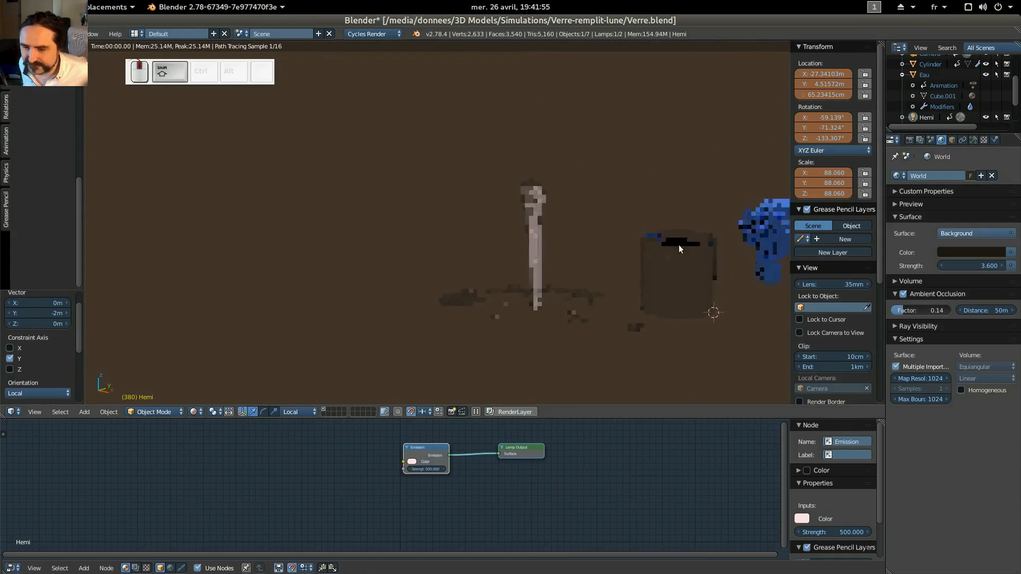
{"action": "middle_click_drag", "start_coordinate": [723, 281], "coordinate": [549, 250], "text": "shift"}
{"action": "scroll", "coordinate": [427, 246], "scroll_direction": "up", "scroll_amount": 5}
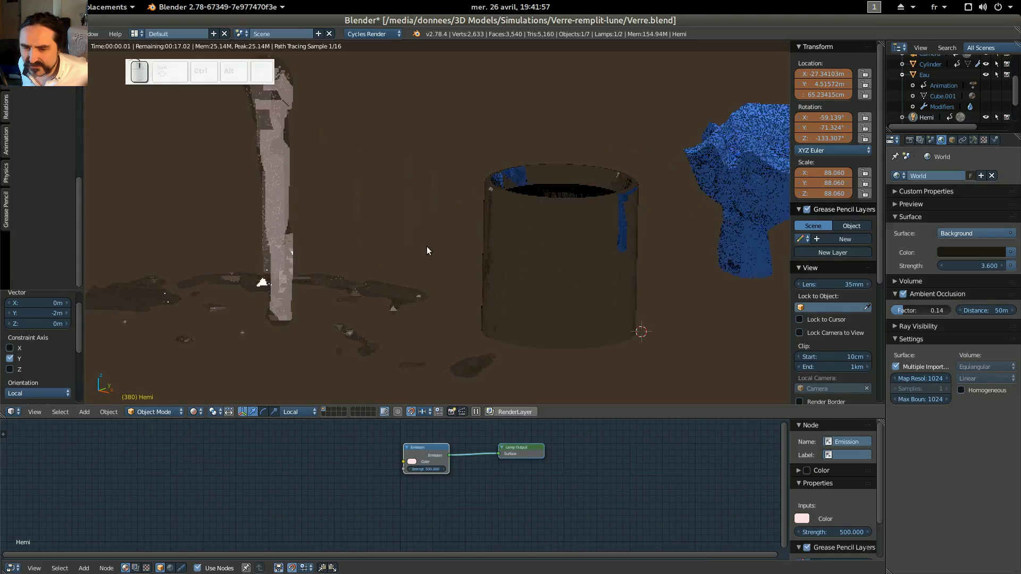
{"action": "mouse_move", "coordinate": [912, 309]}
{"action": "left_mouse_down"}
{"action": "mouse_move", "coordinate": [903, 308]}
{"action": "mouse_move", "coordinate": [912, 309]}
{"action": "left_mouse_up"}
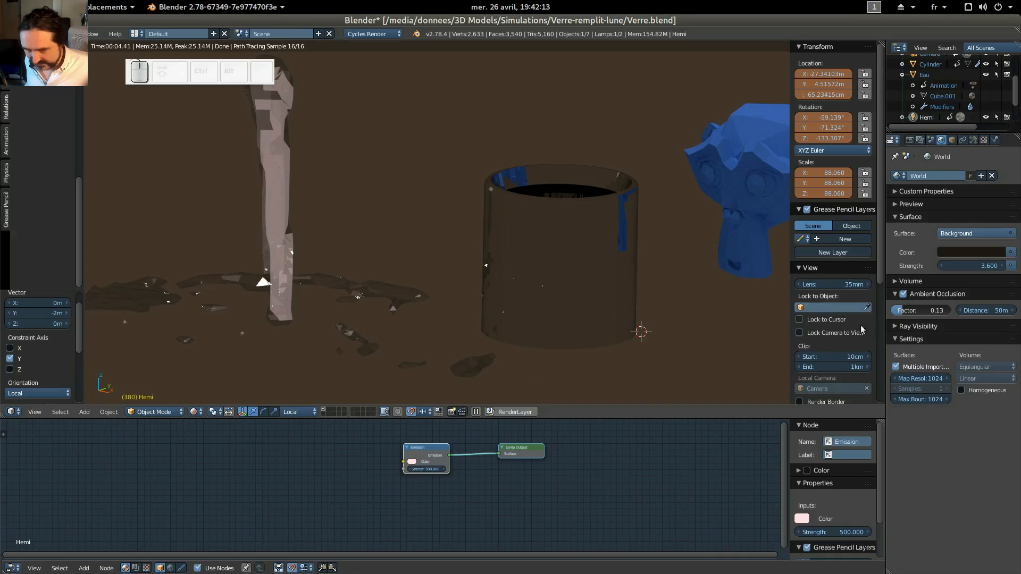
{"action": "left_click_drag", "start_coordinate": [906, 313], "coordinate": [893, 314]}
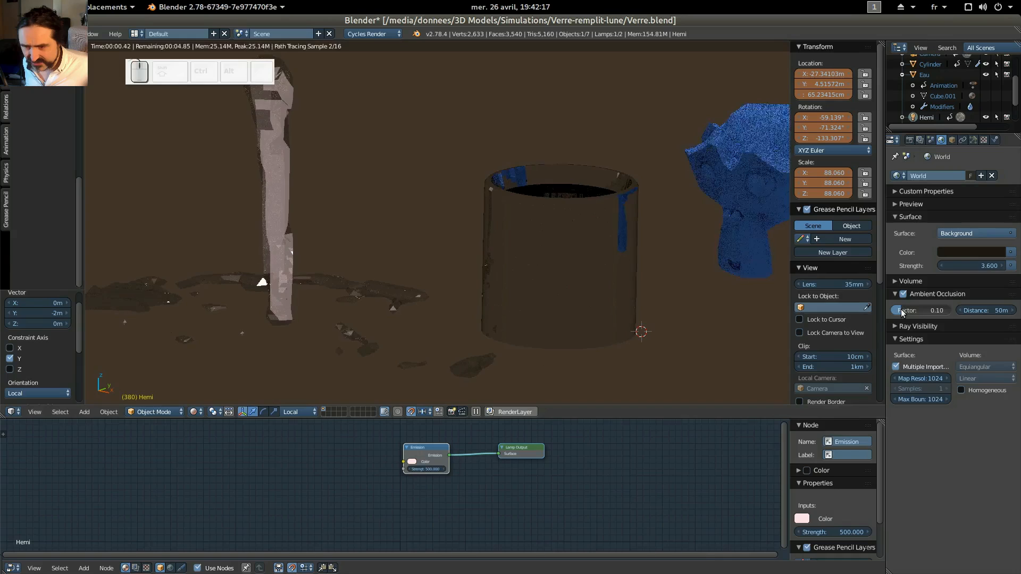